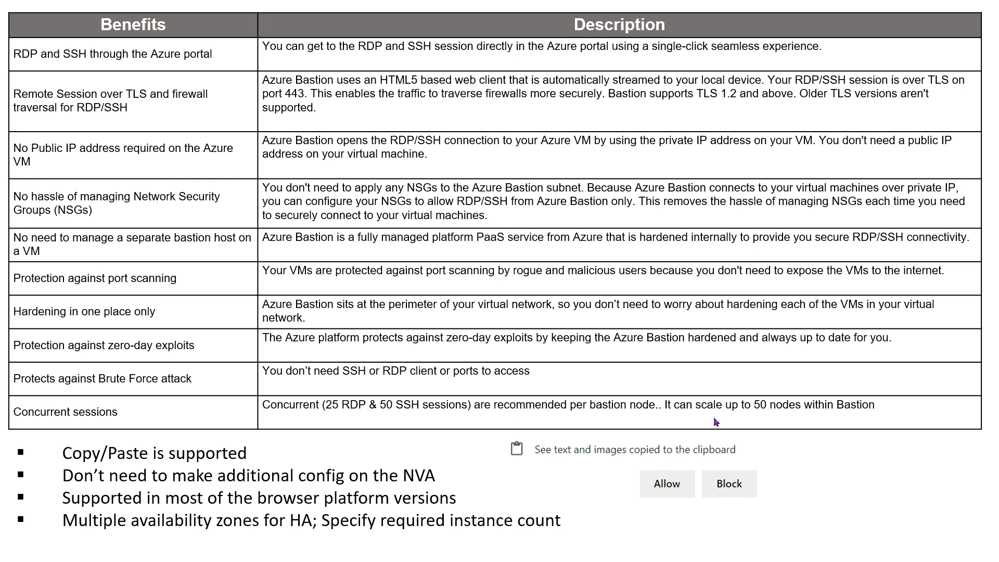
pyautogui.click(714, 418)
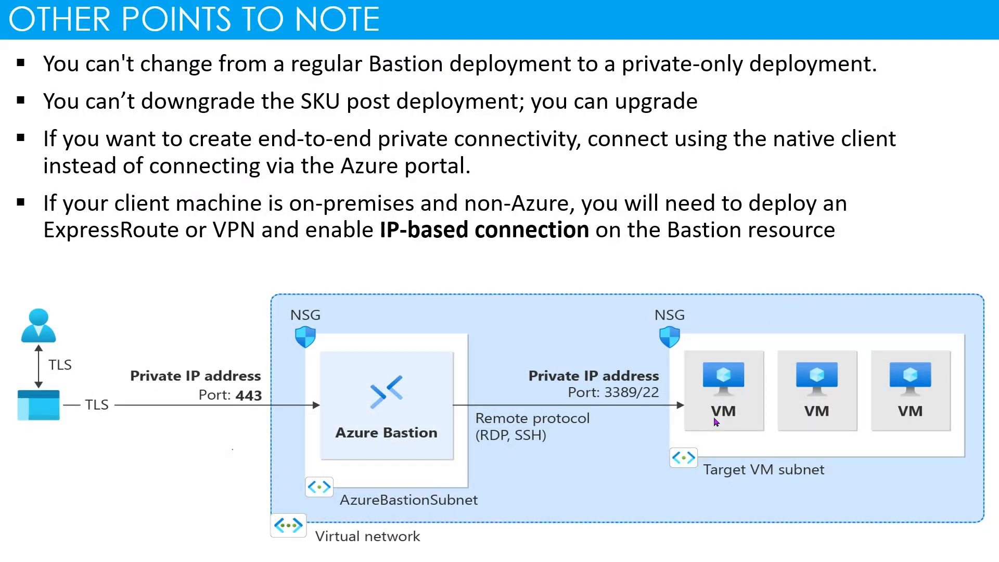
# - Switch to the Azure portal in the browser and start creating a new Bastion from the Bastions service
pyautogui.hotkey('alt', 'Tab')
pyautogui.hotkey('alt', 'Tab')
pyautogui.hotkey('alt', 'Tab')
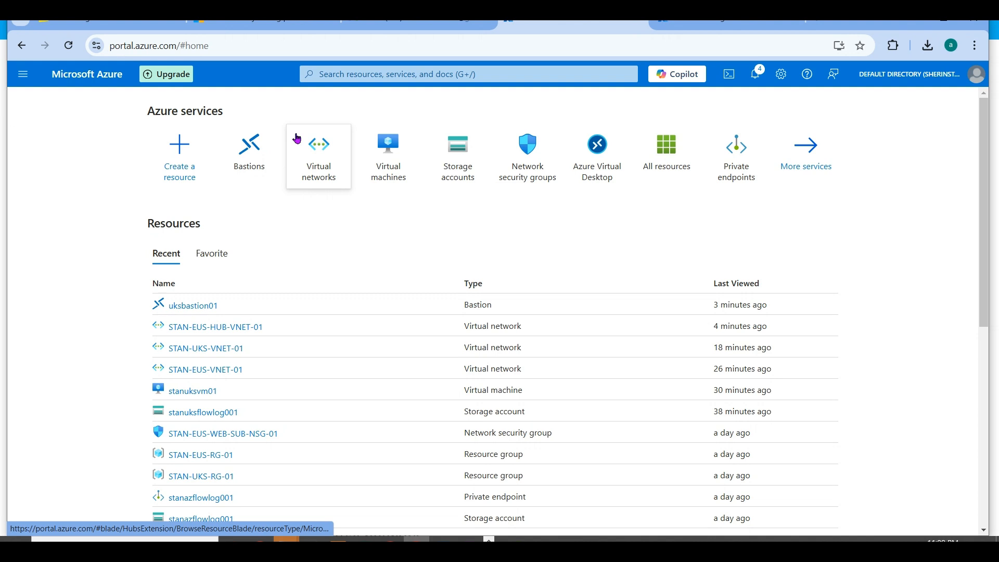
pyautogui.click(259, 147)
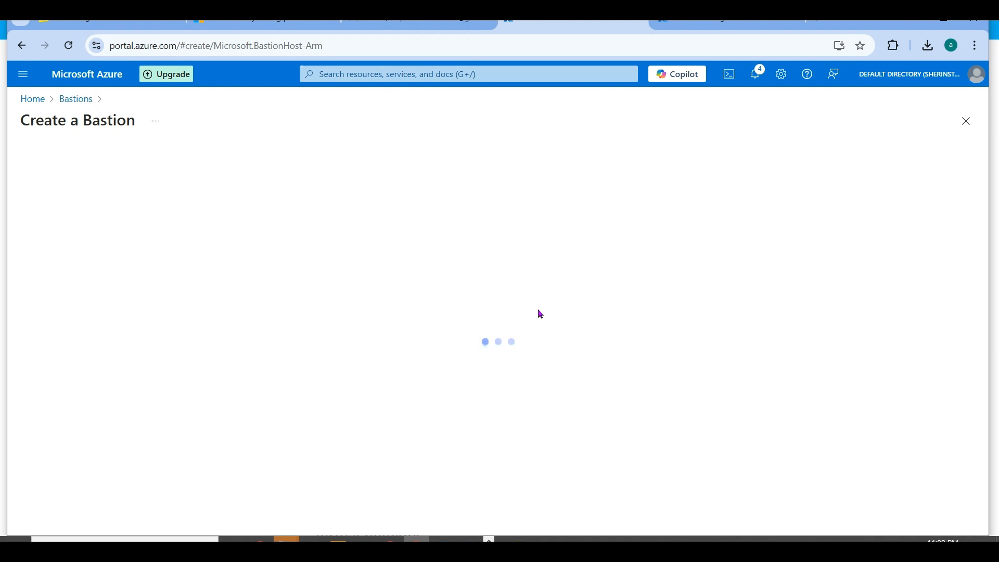
# - Assign the new Bastion to resource group STAN-EUS-RG-01 and name it eusbastion01
pyautogui.click(425, 271)
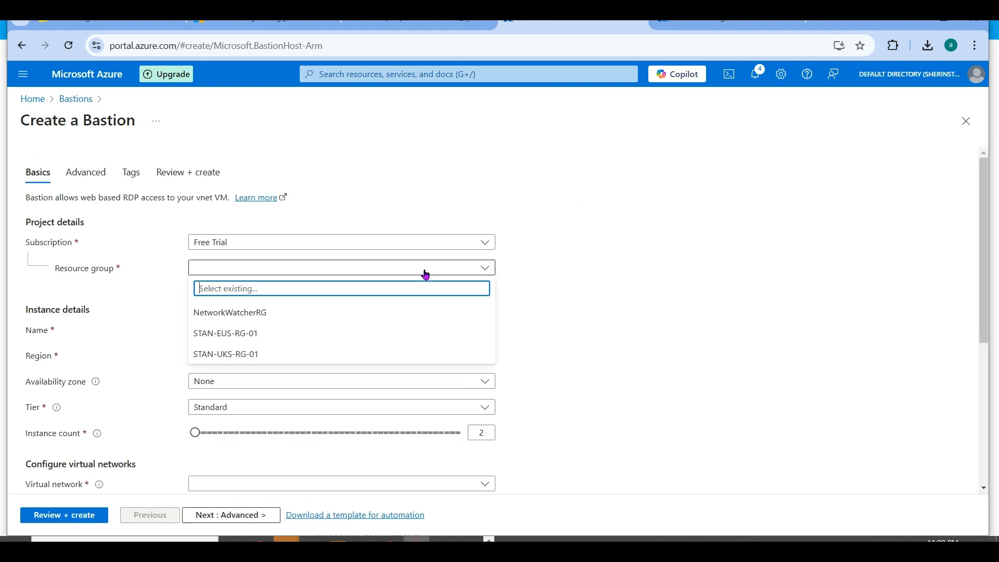
pyautogui.click(274, 334)
pyautogui.click(247, 333)
pyautogui.write('eusbastion01')
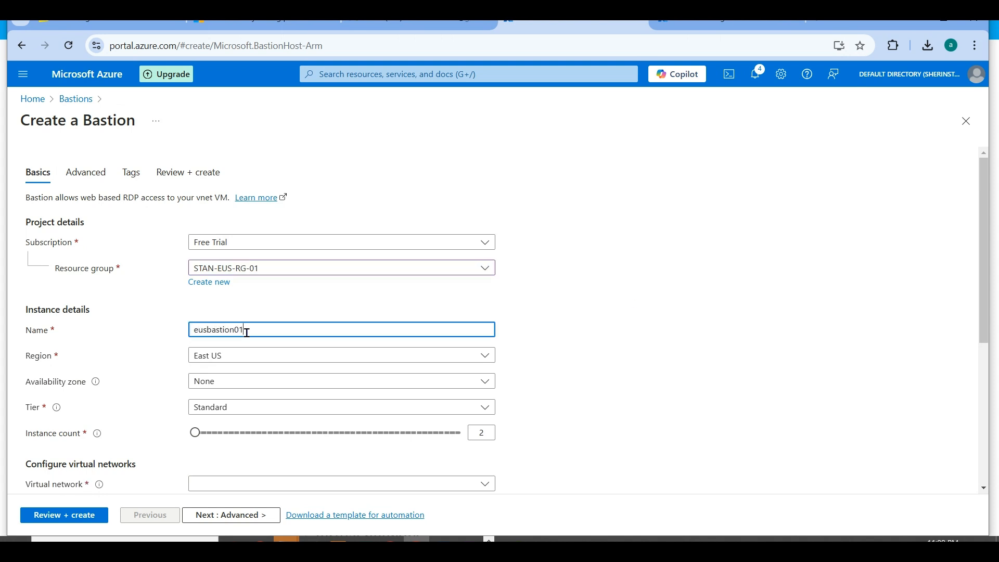
# - Select the Standard tier for the Bastion and keep its instance count at 2
pyautogui.scroll(-2, 987, 355)
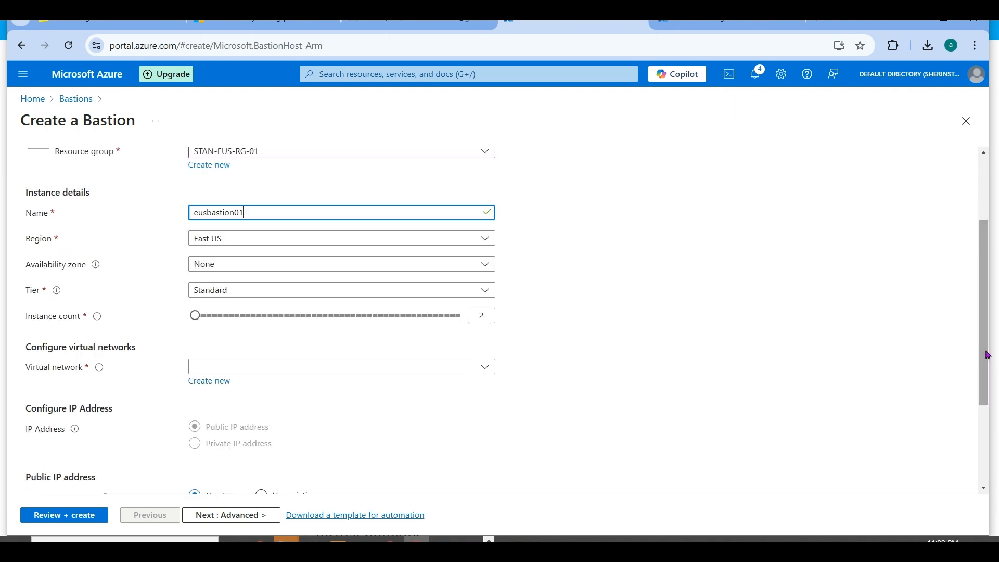
pyautogui.click(441, 290)
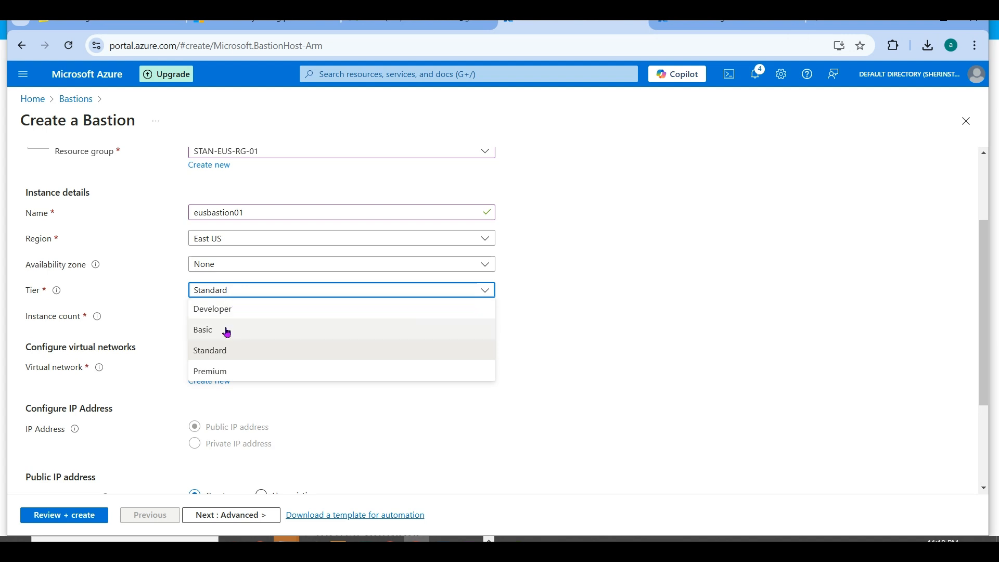
pyautogui.click(246, 355)
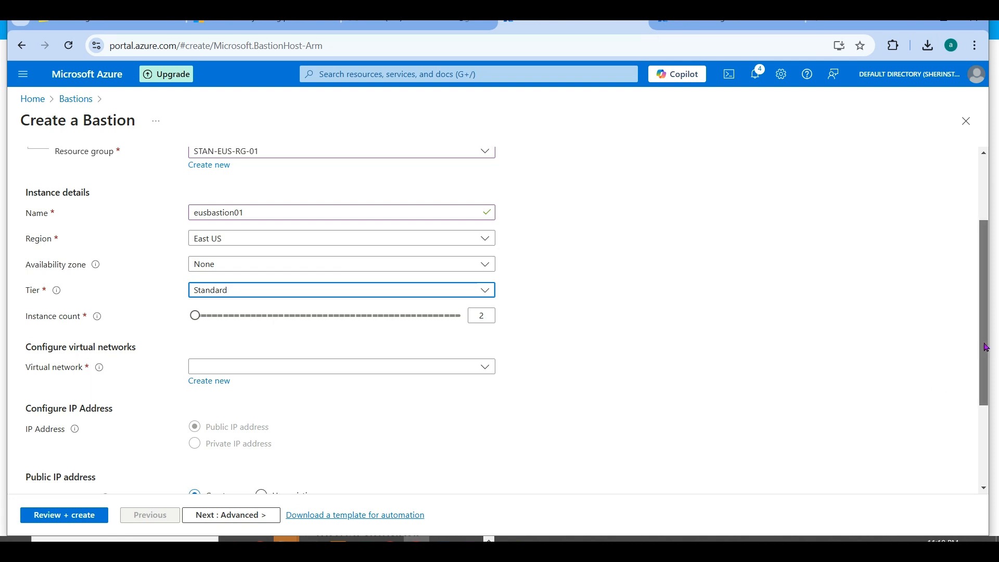
pyautogui.moveTo(987, 347); pyautogui.dragTo(988, 356)
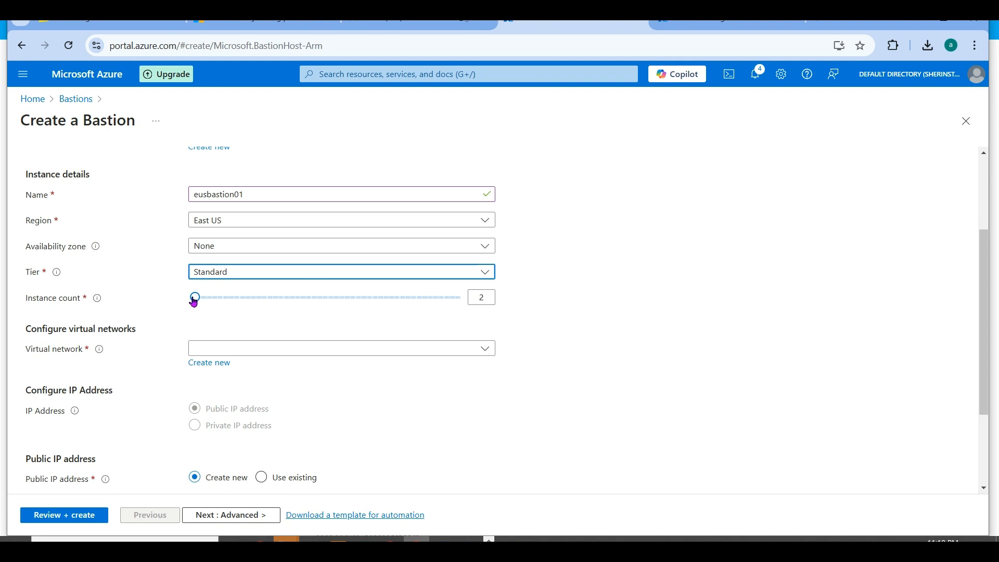
pyautogui.moveTo(194, 297)
pyautogui.mouseDown()
pyautogui.moveTo(484, 296)
pyautogui.moveTo(401, 314)
pyautogui.moveTo(199, 313)
pyautogui.mouseUp()
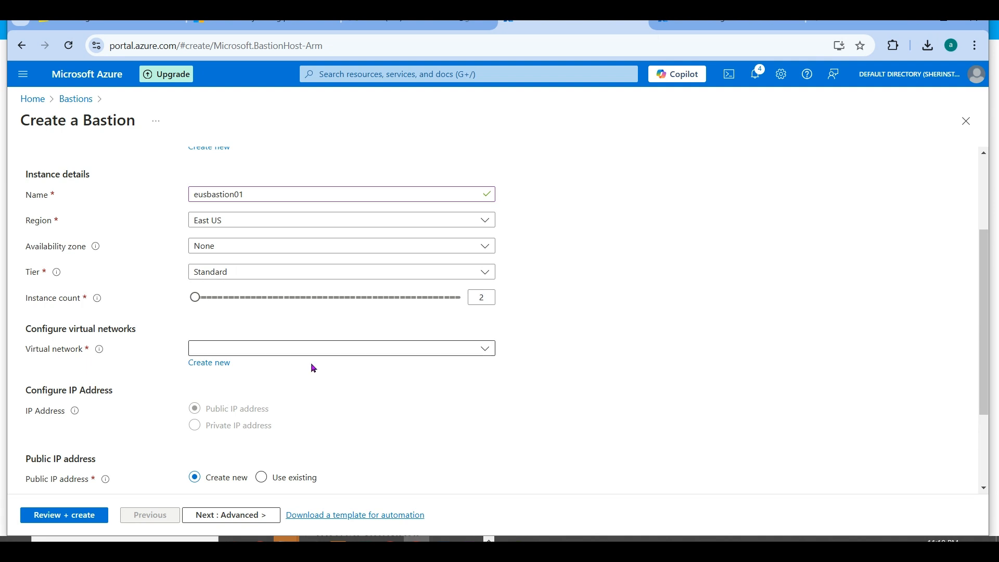
# - Place the Bastion in virtual network STAN-EUS-HUB-VNET-01 and review its subnet and public IP address settings
pyautogui.click(486, 348)
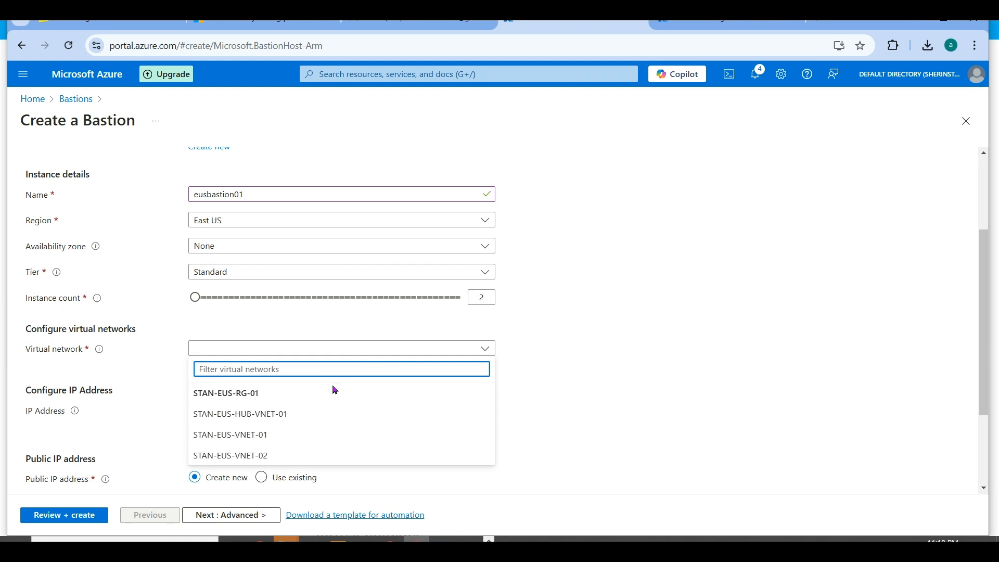
pyautogui.click(289, 414)
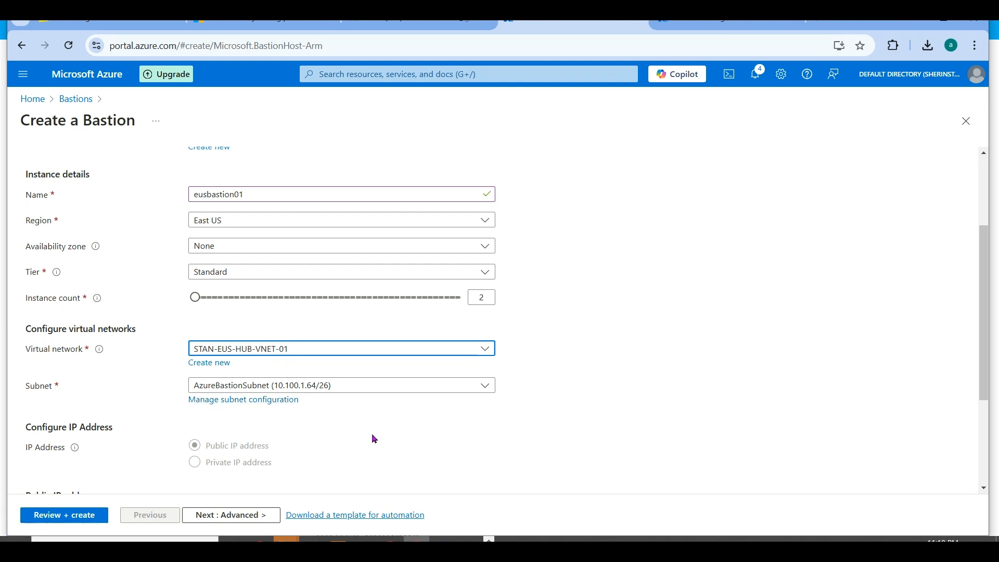
pyautogui.moveTo(984, 323); pyautogui.dragTo(989, 439)
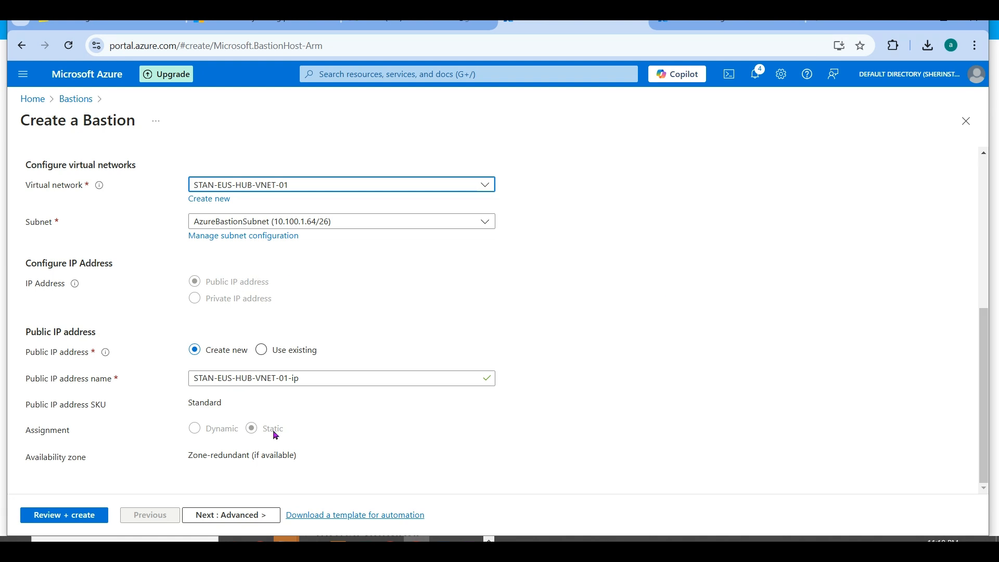
pyautogui.doubleClick(198, 404)
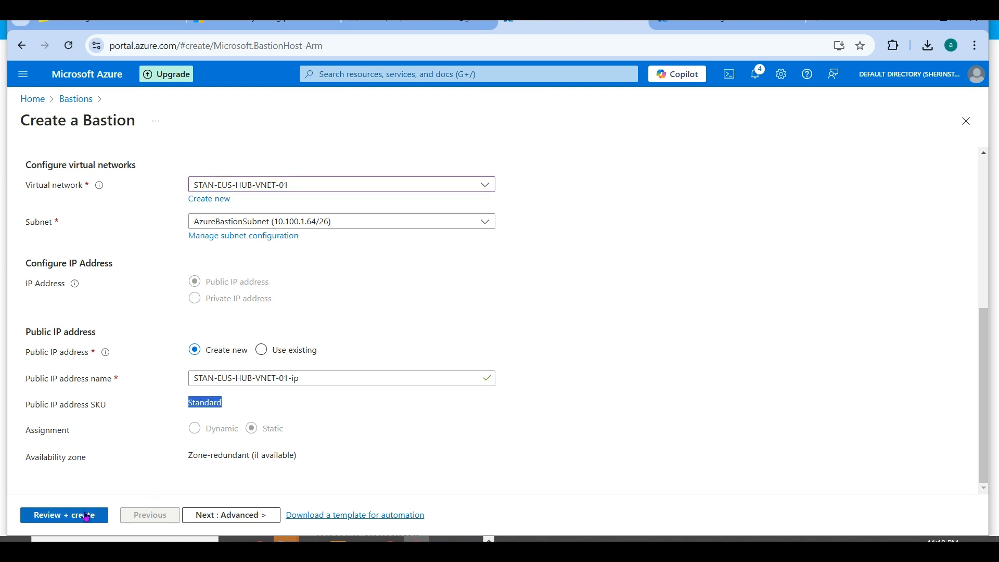
# - Enable IP-based connection, Kerberos authentication, Shareable Link and Native client support, and validate the Bastion configuration
pyautogui.click(197, 515)
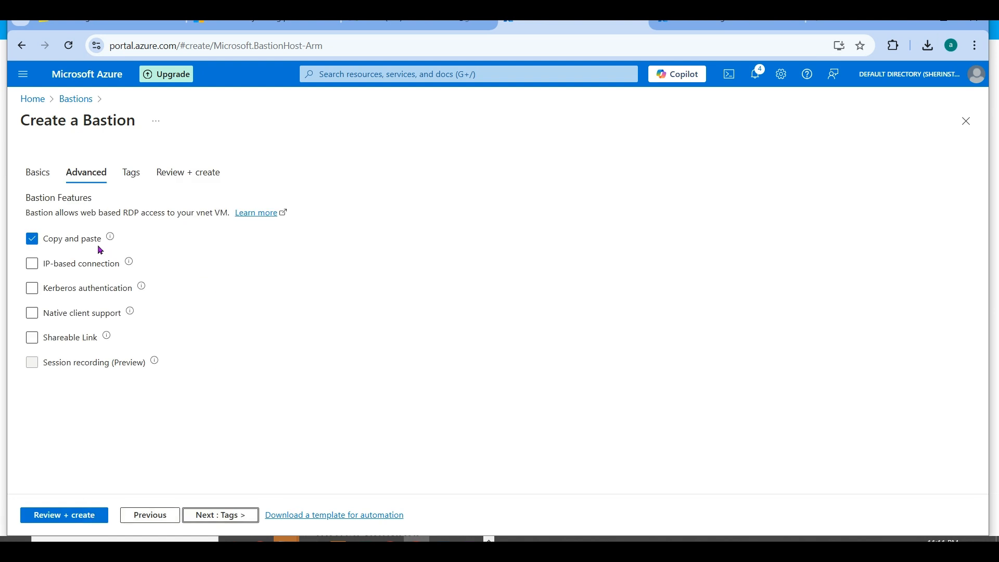
pyautogui.click(86, 264)
pyautogui.click(82, 293)
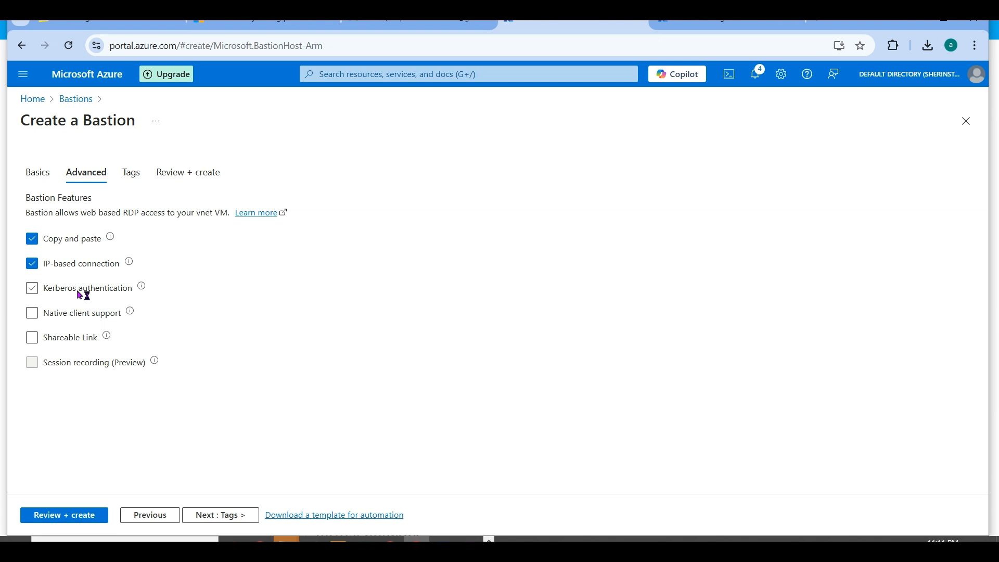
pyautogui.click(61, 346)
pyautogui.click(76, 314)
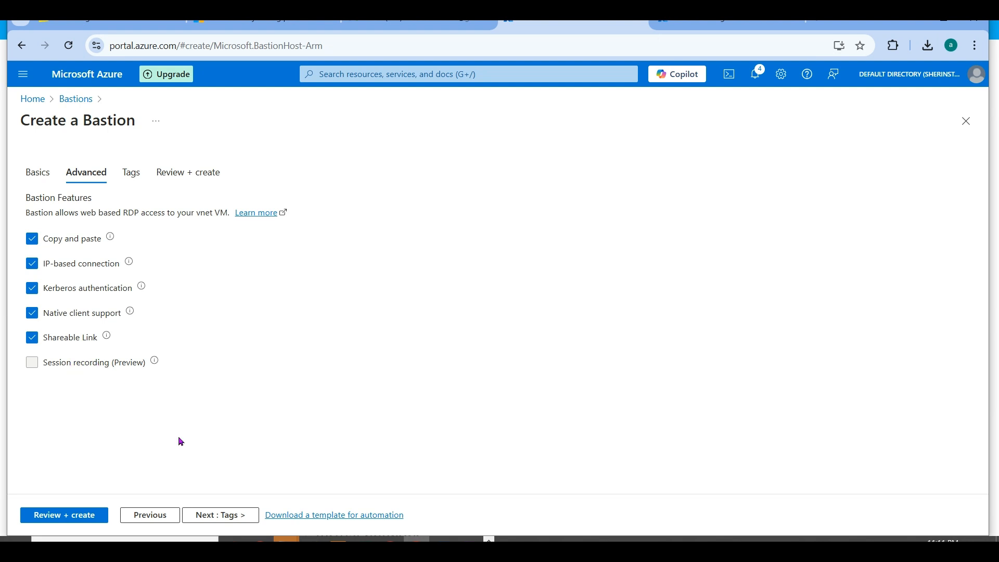
pyautogui.click(85, 516)
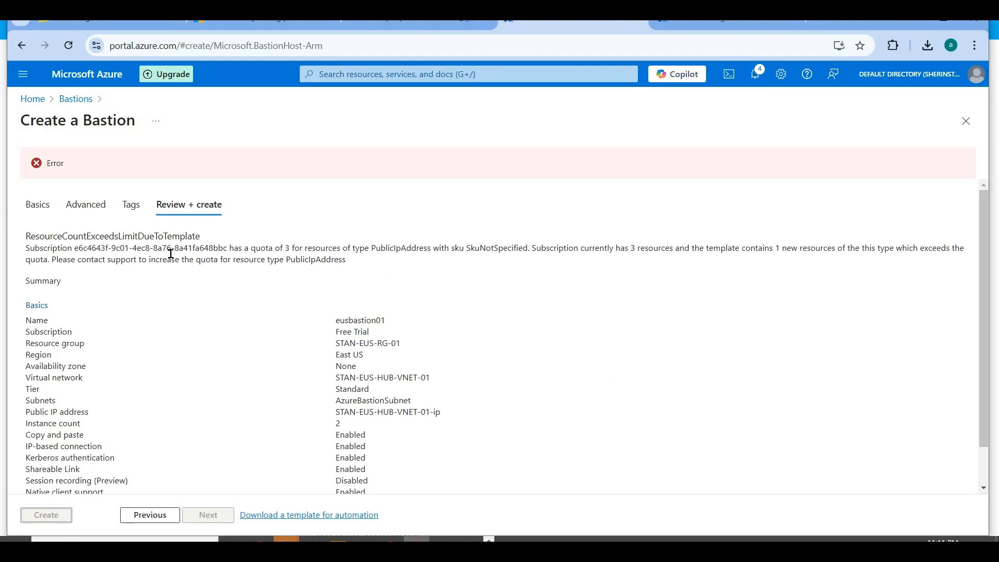
pyautogui.moveTo(269, 255); pyautogui.dragTo(408, 249)
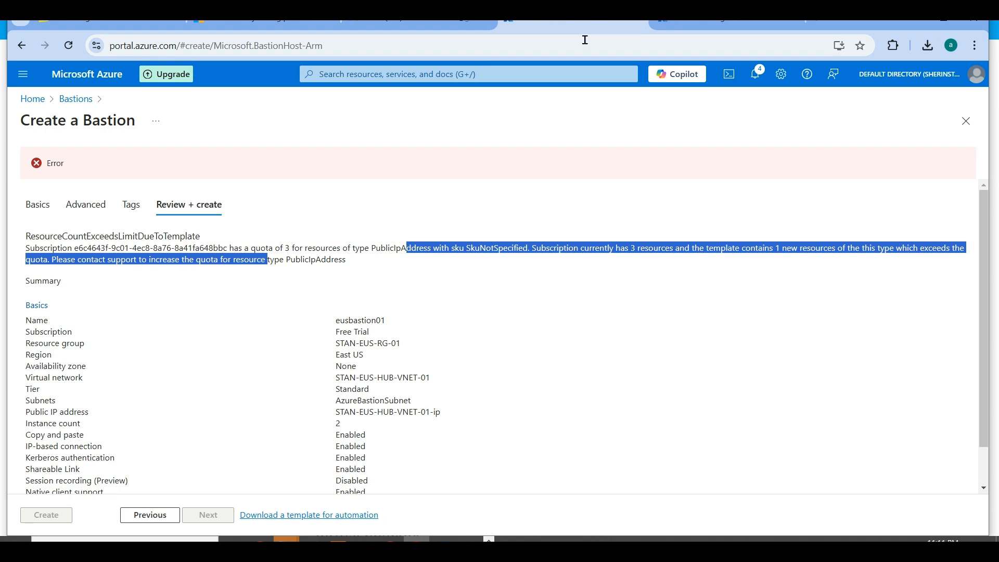
# - Switch to the other Azure portal session, search for public IP and open the list of public IP addresses
pyautogui.click(681, 25)
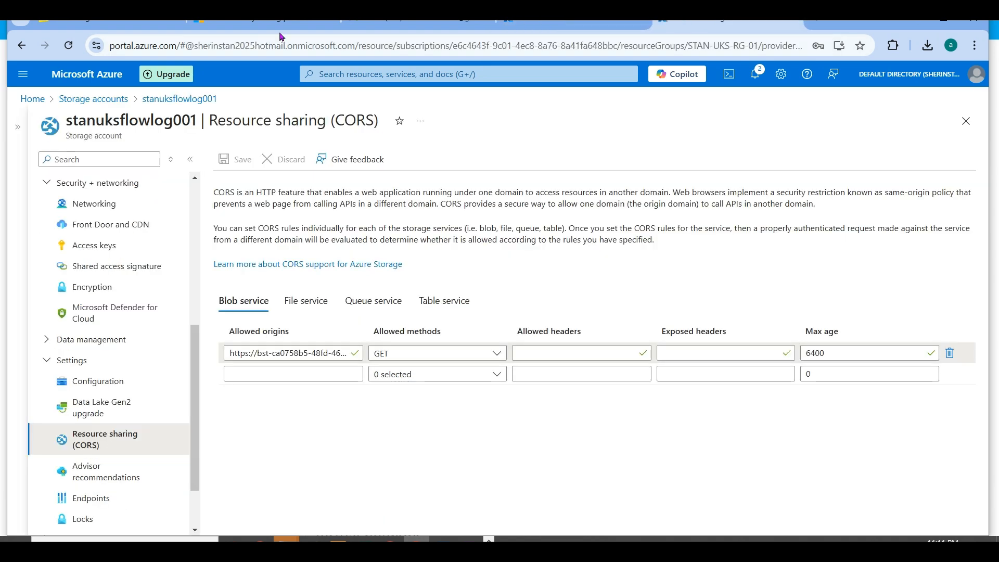
pyautogui.click(32, 99)
pyautogui.click(335, 73)
pyautogui.write('pub')
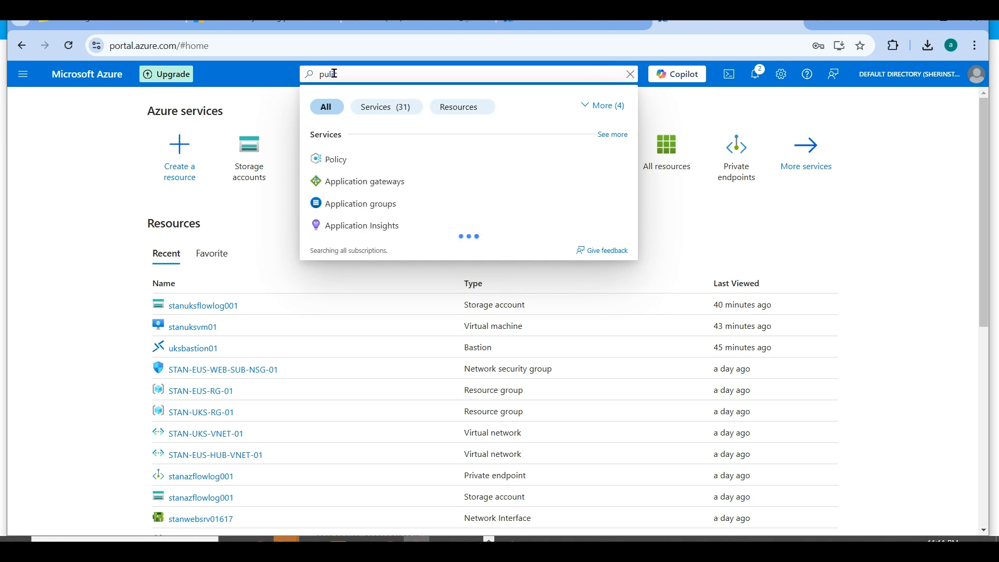
pyautogui.press('BackSpace')
pyautogui.write('blic')
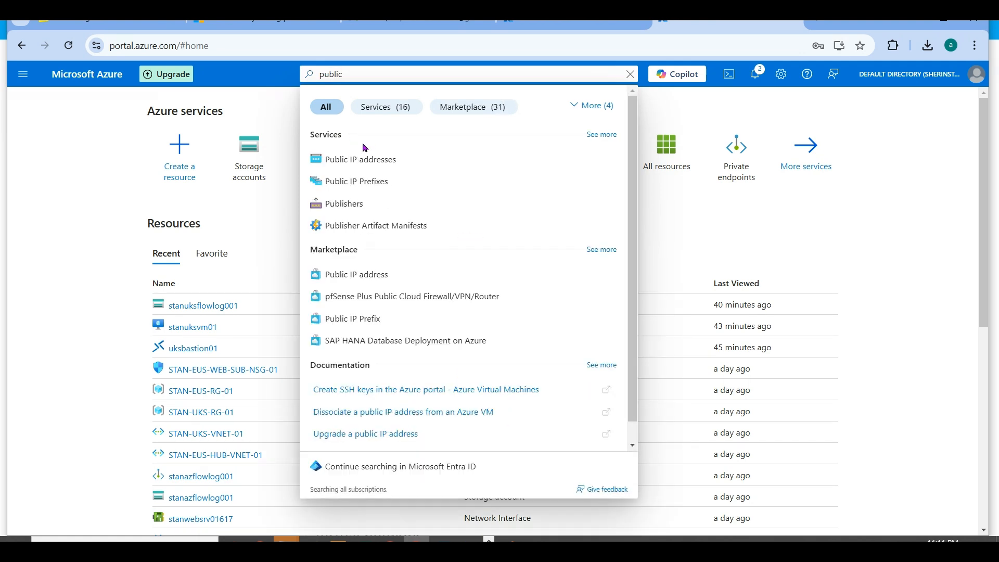
pyautogui.click(359, 159)
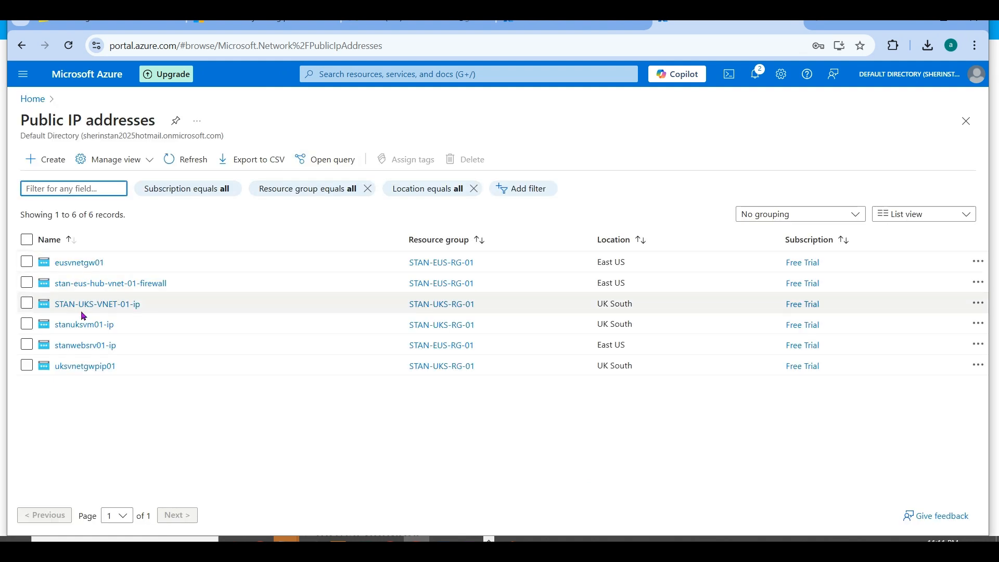
# - Delete the public IP address eusvnetgw01, entering "delete" to confirm the permanent removal
pyautogui.click(26, 262)
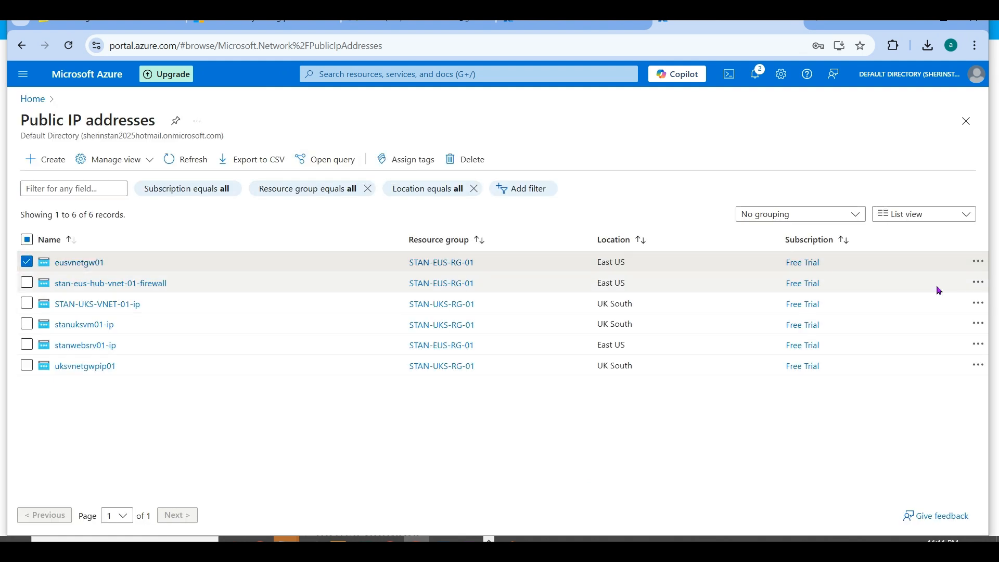
pyautogui.click(978, 261)
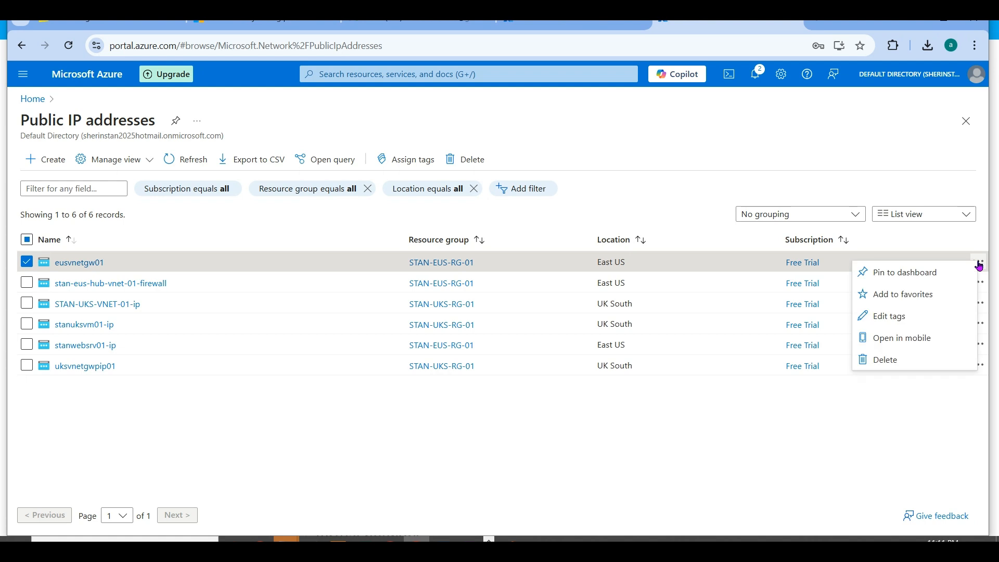
pyautogui.click(912, 360)
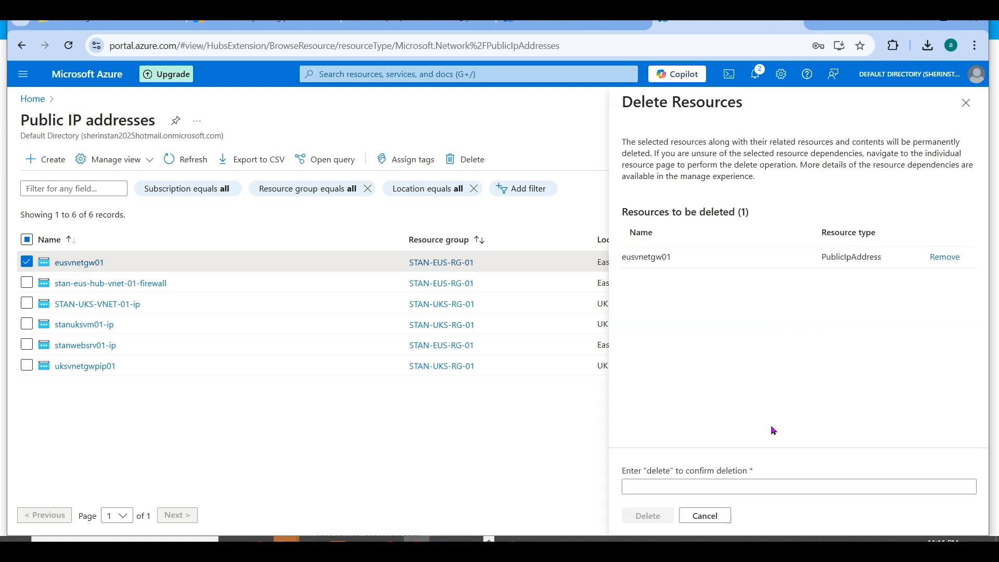
pyautogui.click(683, 484)
pyautogui.write('delete')
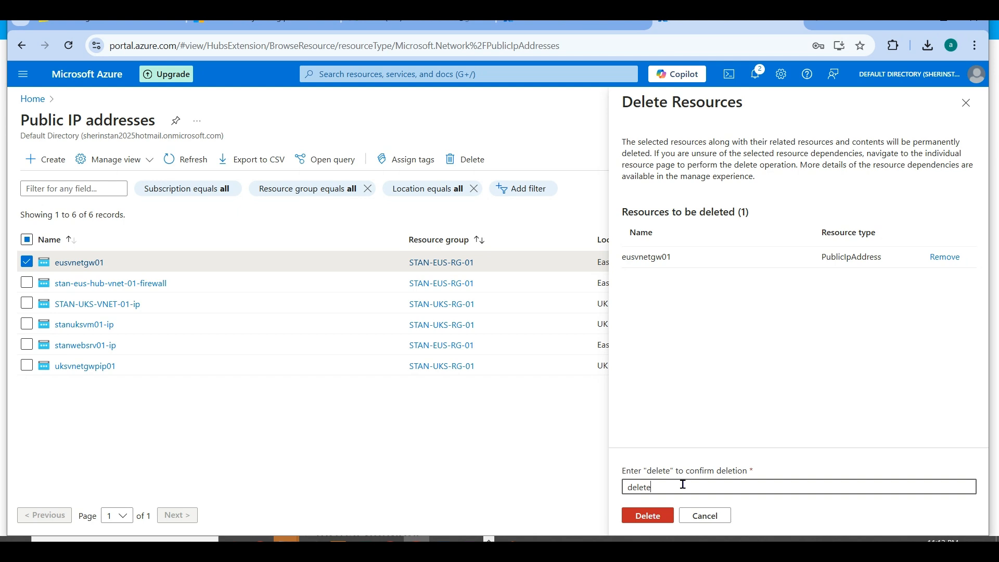
pyautogui.click(639, 518)
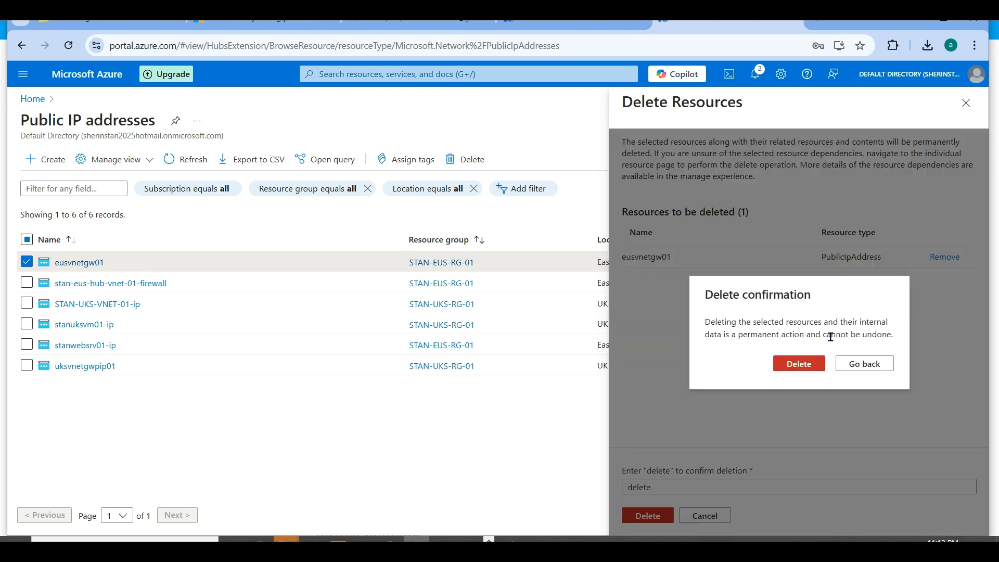
pyautogui.click(798, 367)
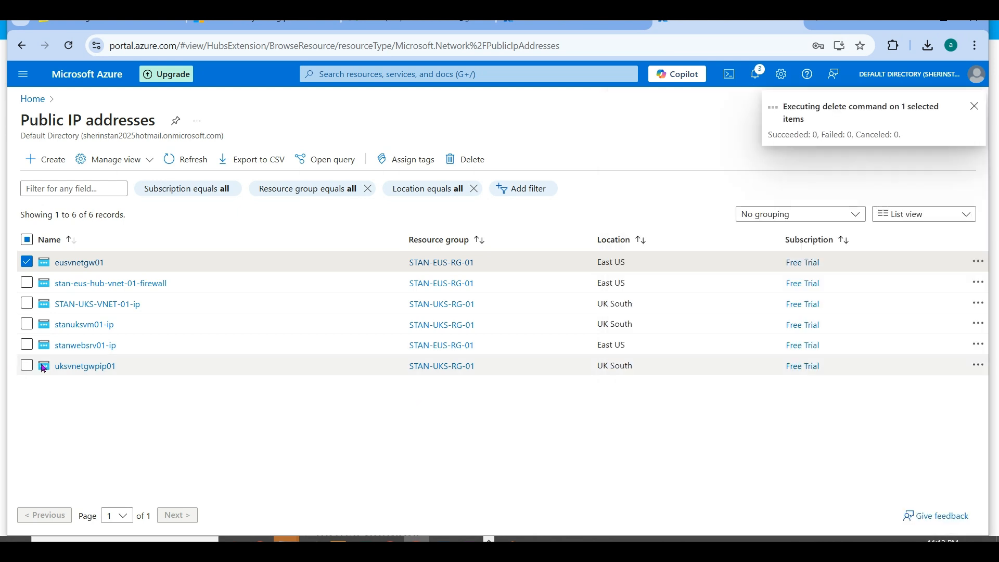
# - Deselect eusvnetgw01 and delete the public IP address uksvnetgwpip01, entering "delete" as confirmation
pyautogui.click(27, 262)
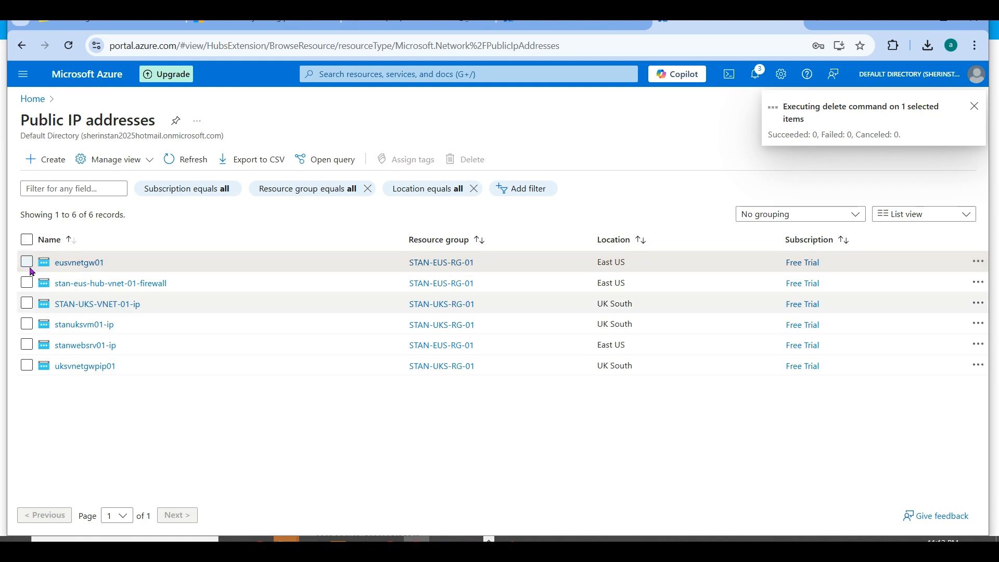
pyautogui.click(27, 367)
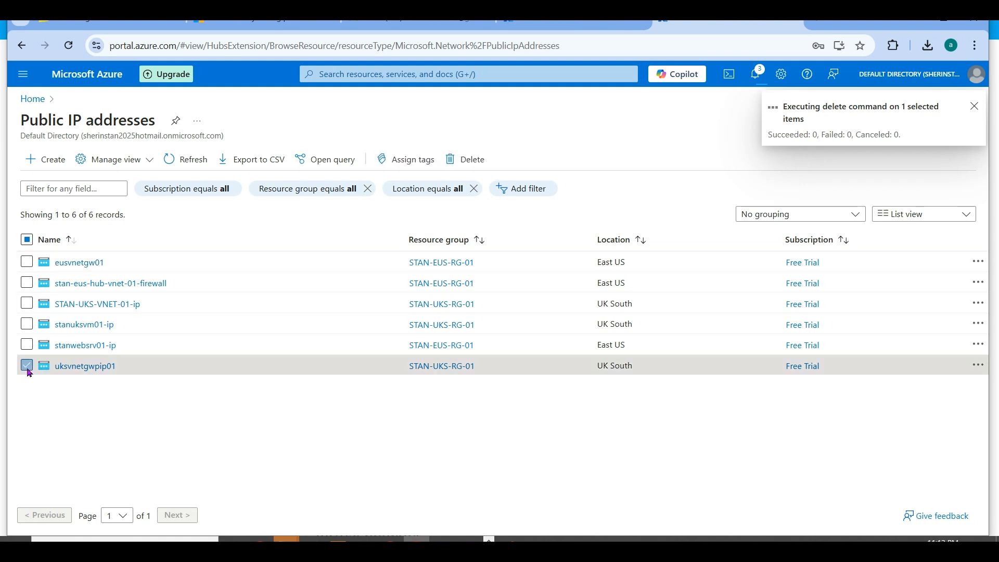
pyautogui.click(978, 365)
pyautogui.click(897, 462)
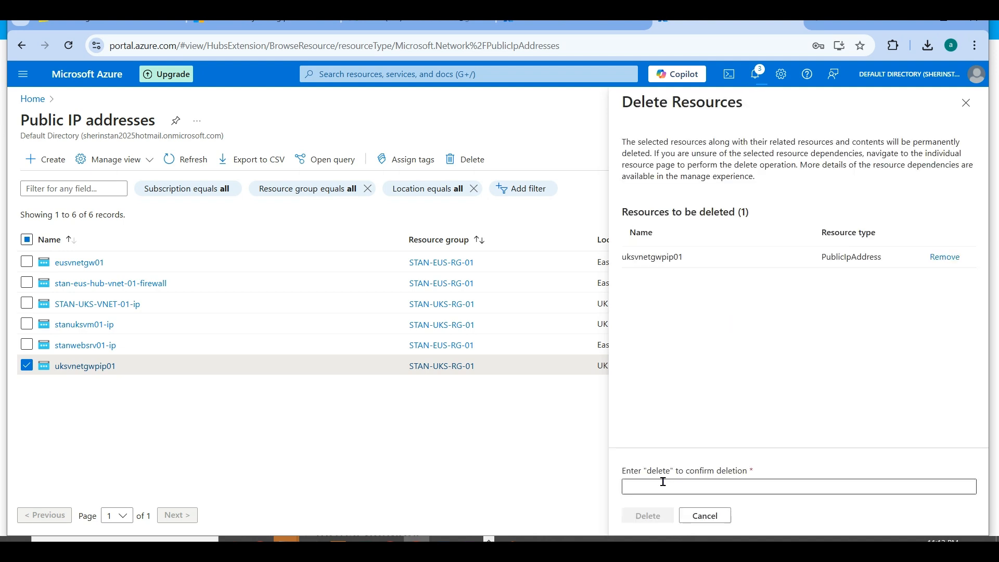
pyautogui.click(644, 484)
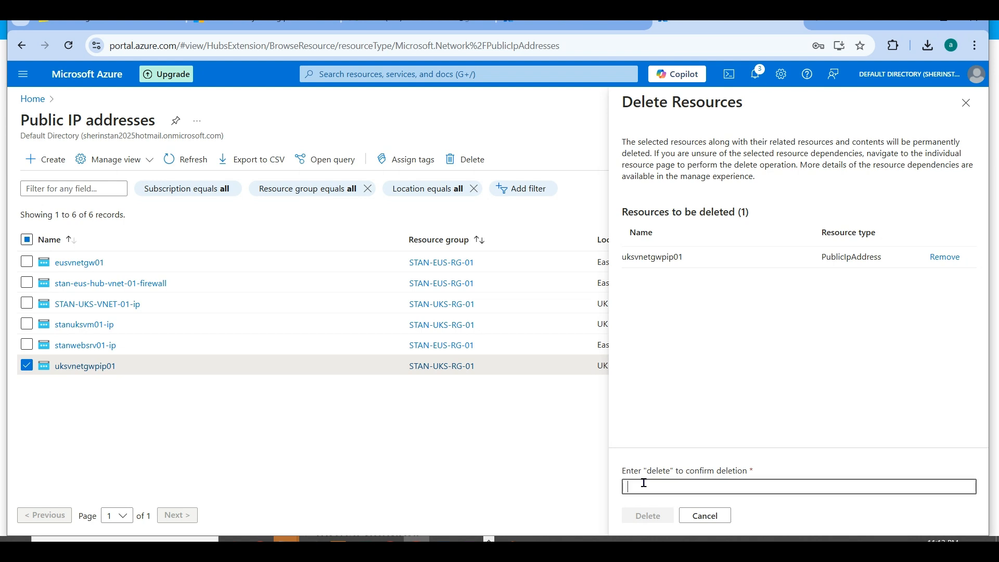
pyautogui.write('delete')
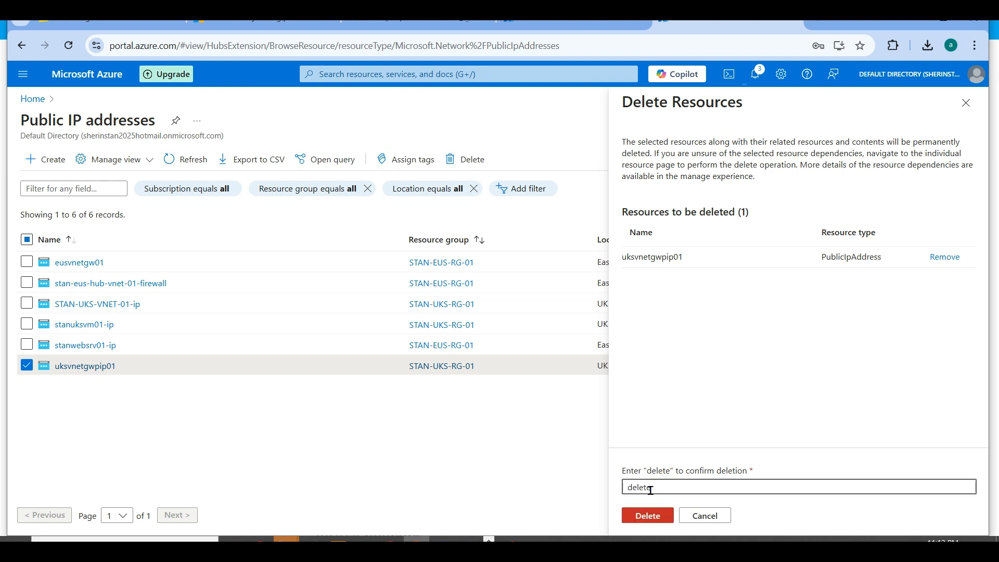
pyautogui.click(649, 514)
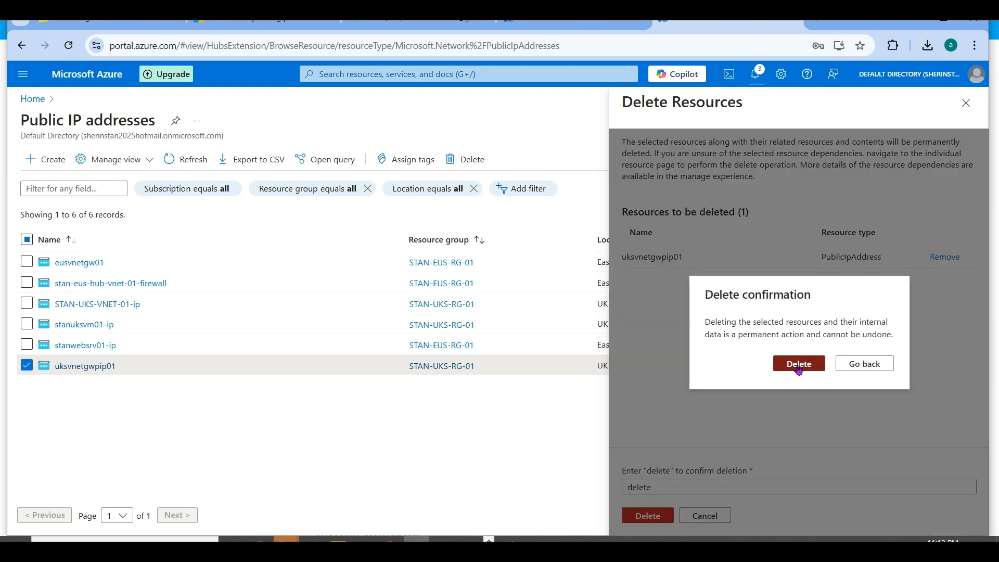
pyautogui.click(765, 362)
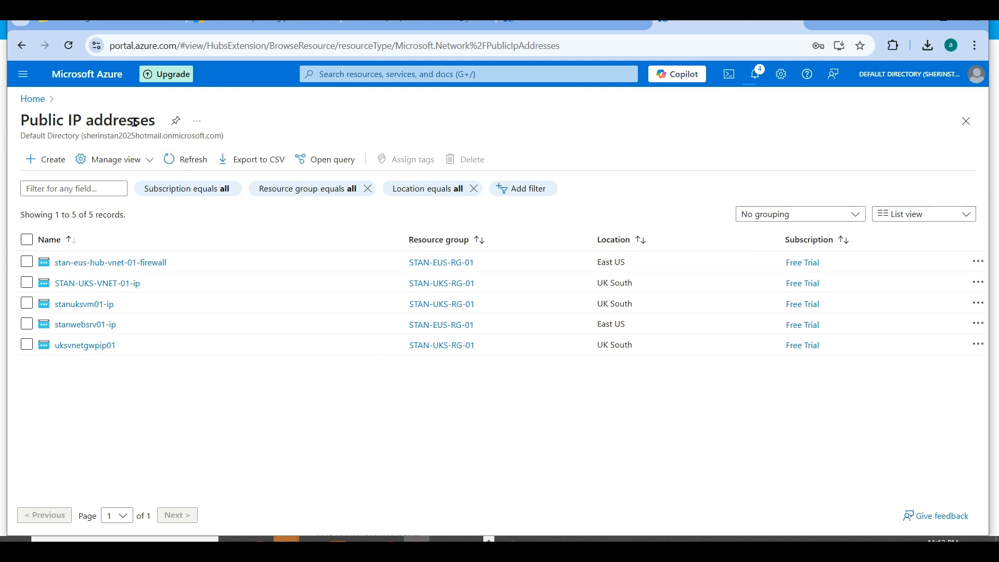
# - Return to the Create a Bastion session, validate the eusbastion01 configuration again and start its deployment
pyautogui.click(31, 100)
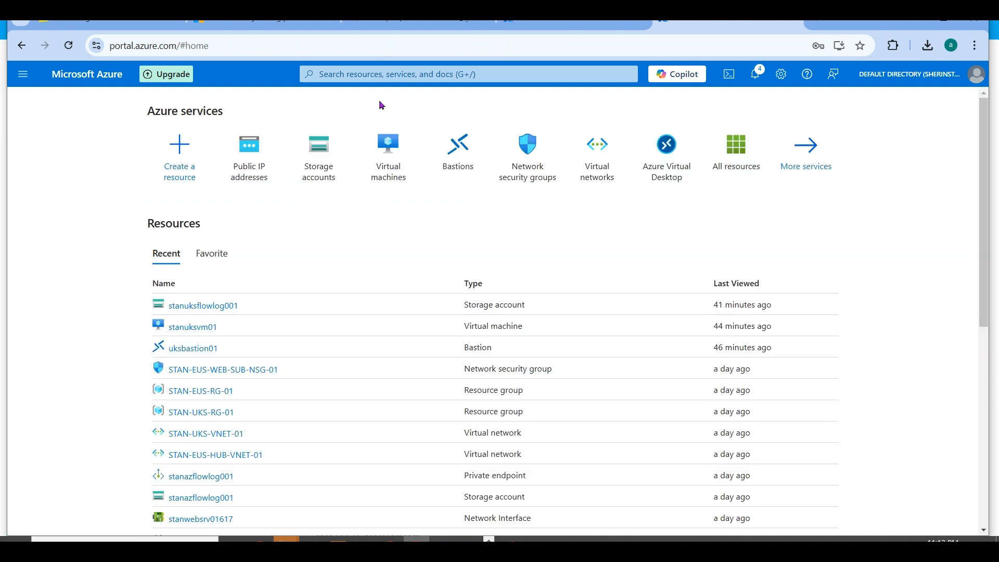
pyautogui.click(573, 22)
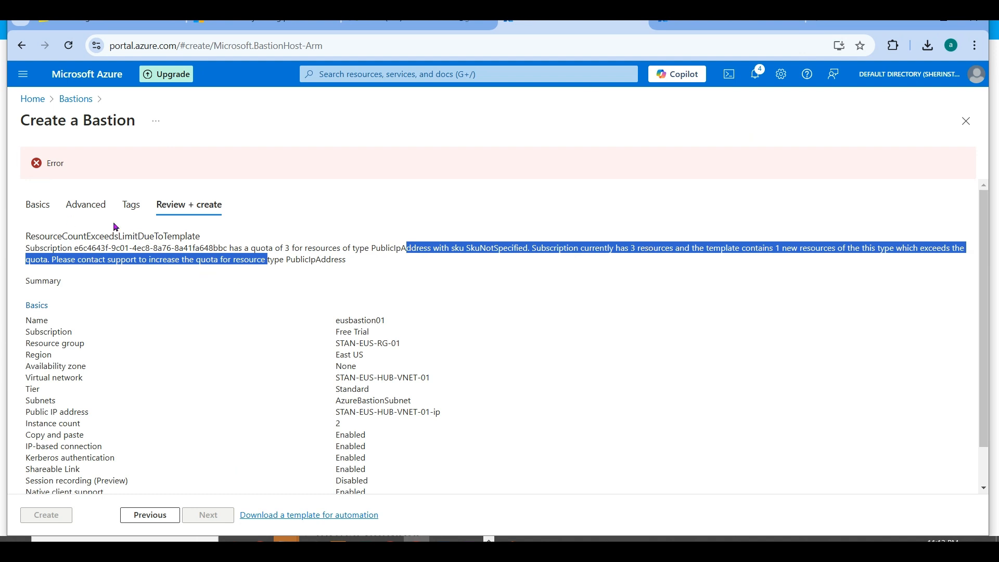
pyautogui.click(154, 517)
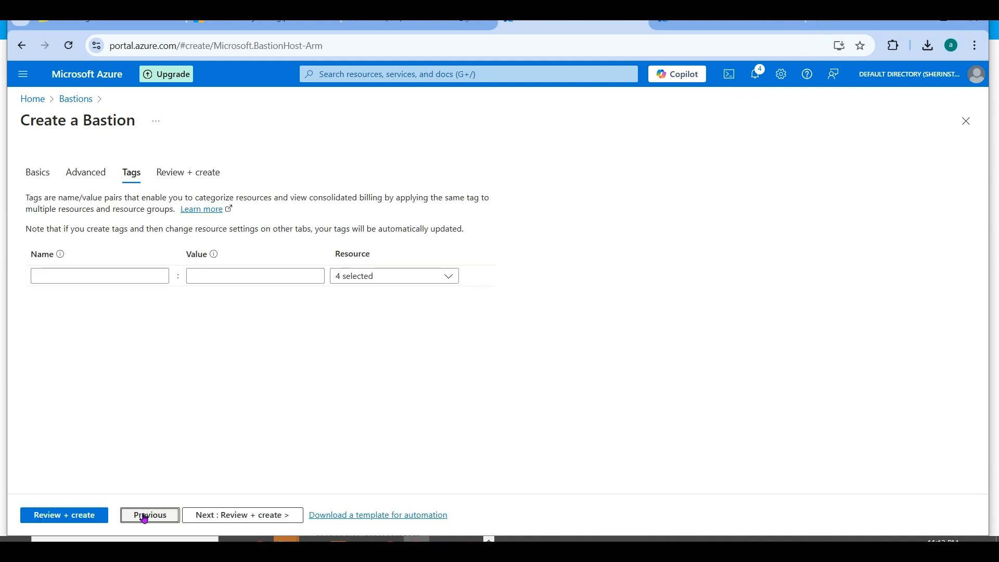
pyautogui.click(65, 515)
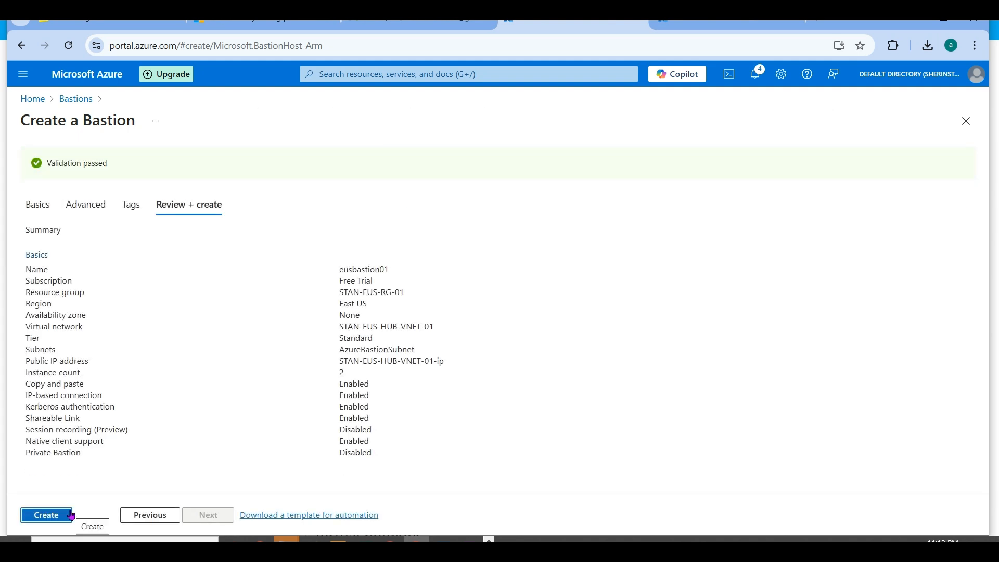
pyautogui.click(71, 514)
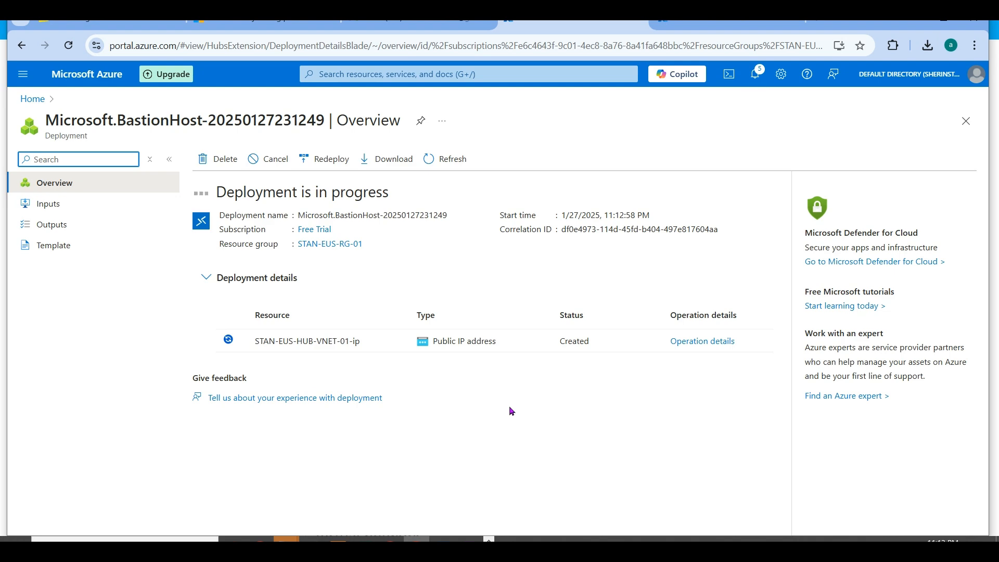
# - Switch to the PowerPoint slide show with the Azure Bastion notes
pyautogui.hotkey('alt', 'Tab')
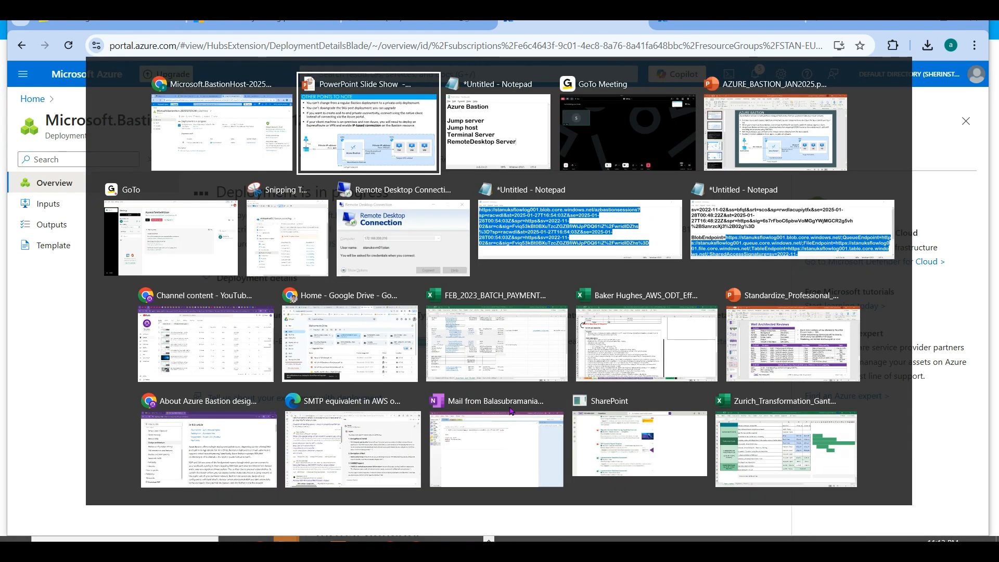
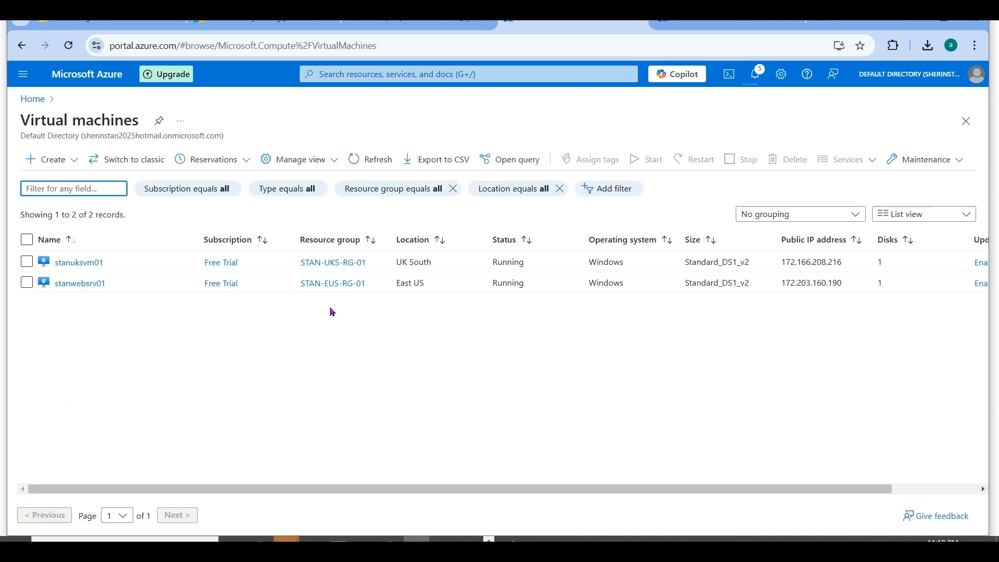
# - Open the Connect via Bastion page for the stanuksvm01 virtual machine and choose uksbastion01 as the Bastion
pyautogui.click(75, 269)
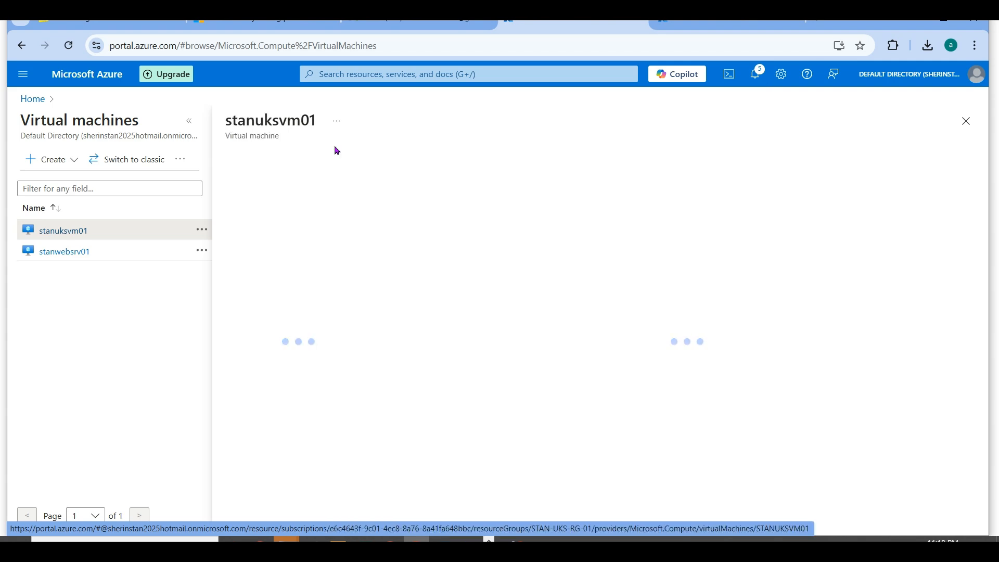
pyautogui.click(189, 122)
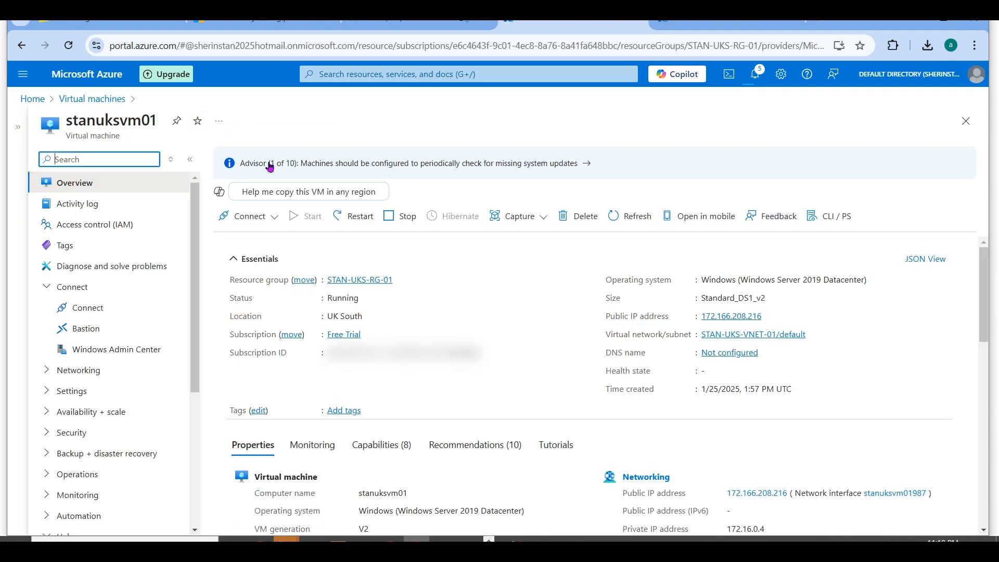
pyautogui.click(278, 217)
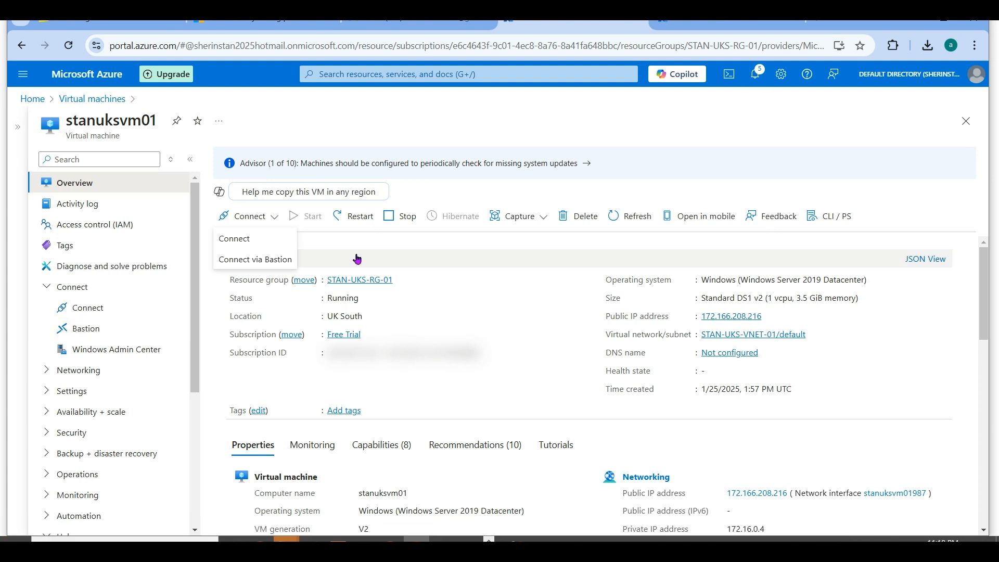
pyautogui.click(279, 257)
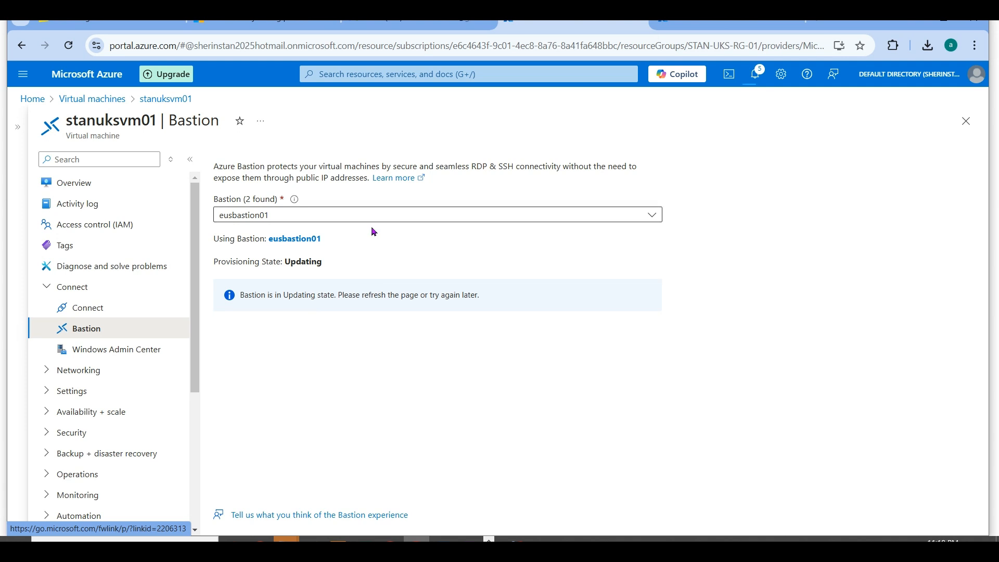
pyautogui.click(336, 215)
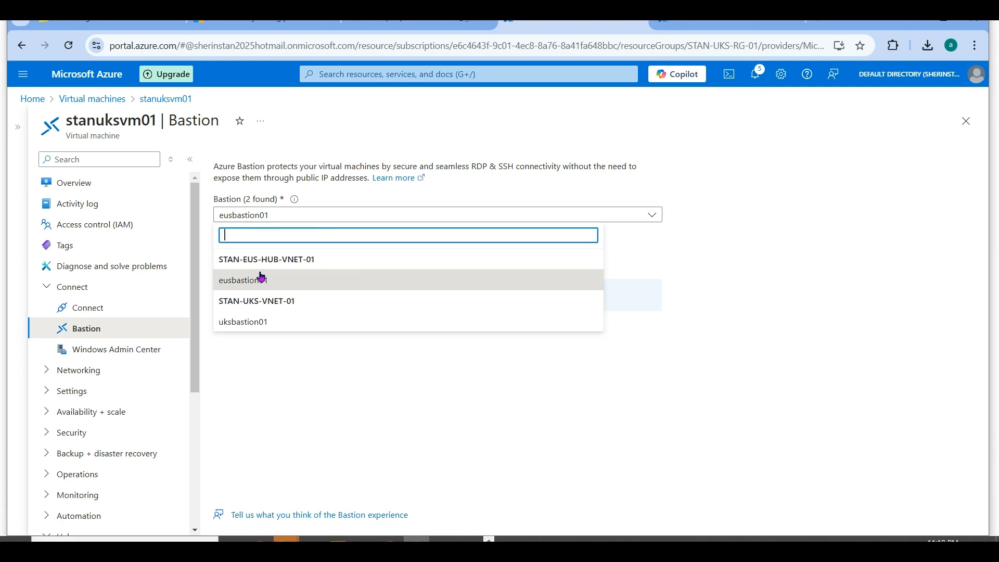
pyautogui.click(258, 322)
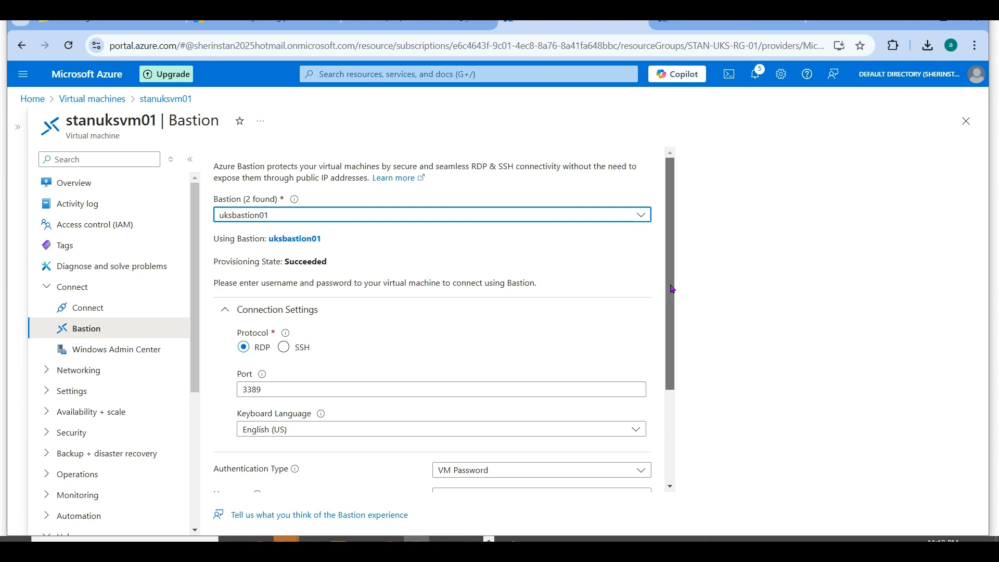
# - Enter the VM username and password, turn off opening in a new browser tab, and try to connect to stanuksvm01
pyautogui.moveTo(672, 289); pyautogui.dragTo(669, 304)
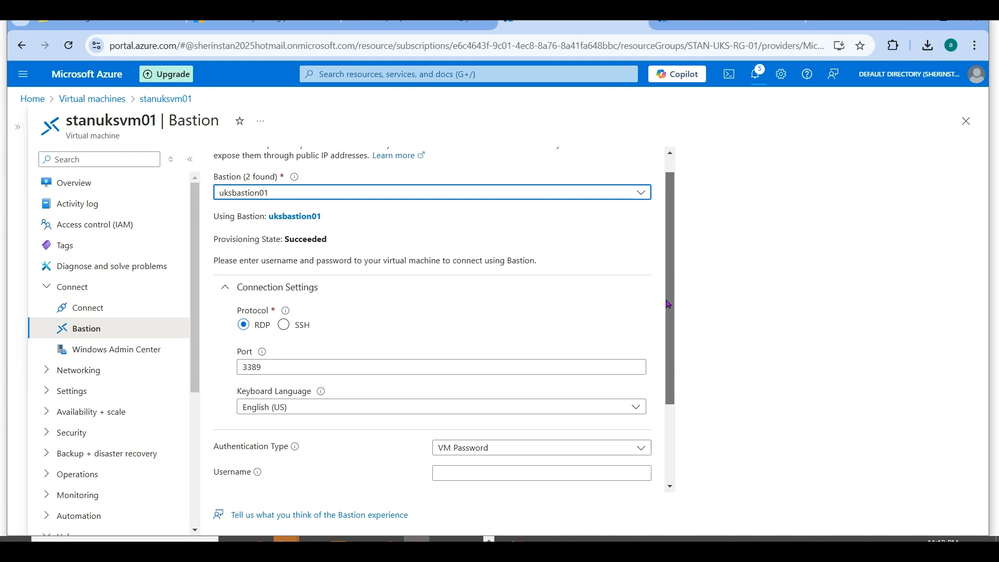
pyautogui.scroll(-3, 668, 304)
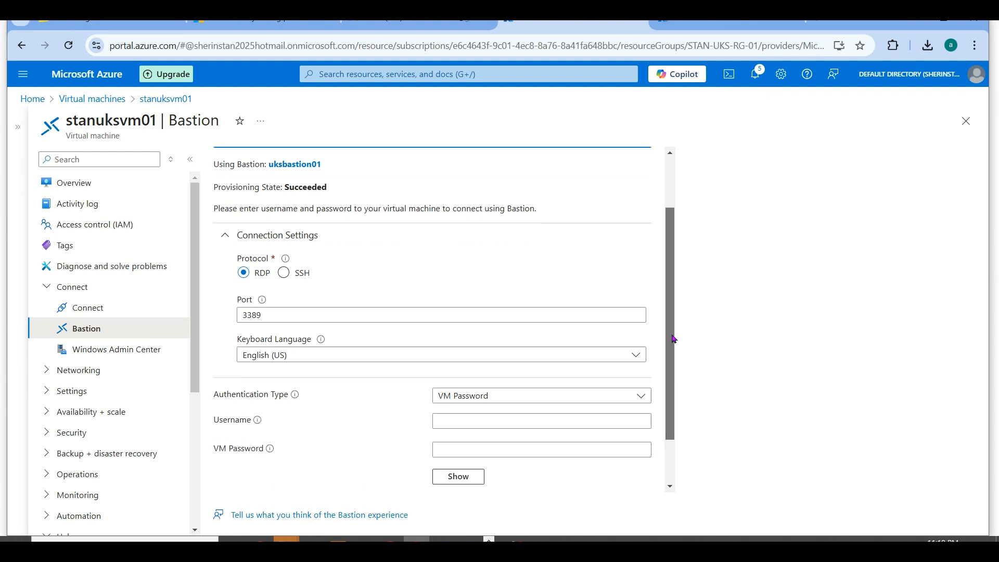
pyautogui.click(458, 359)
pyautogui.write('stan')
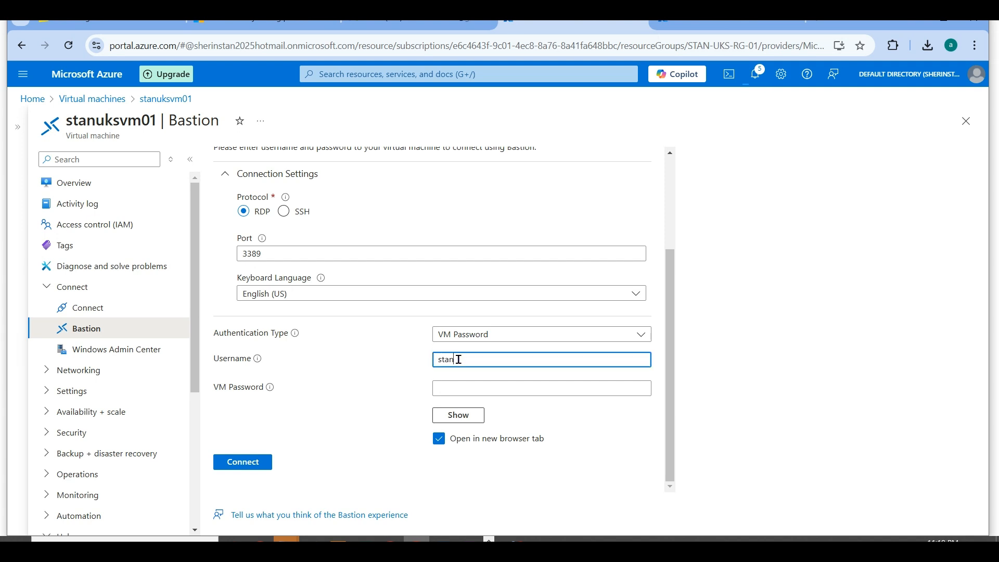
pyautogui.press('Tab')
pyautogui.write('***********')
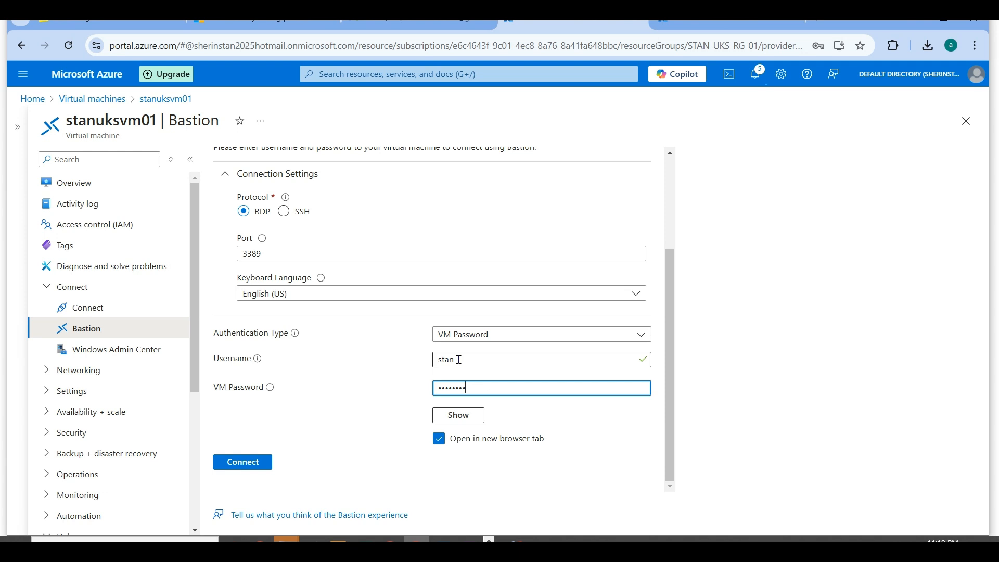
pyautogui.write('*')
pyautogui.click(438, 438)
pyautogui.click(263, 462)
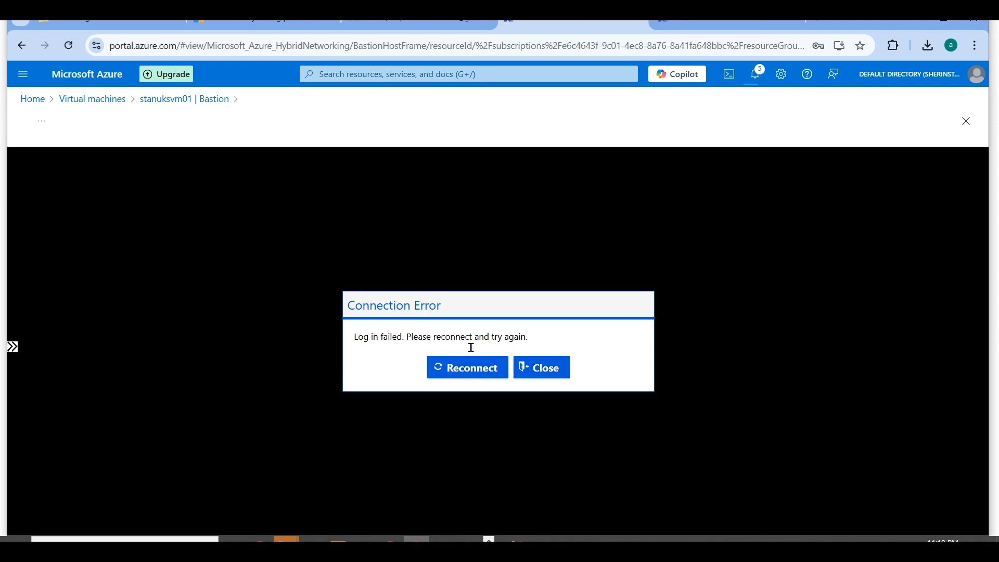
# - Return to stanuksvm01's Bastion page, re-enter the VM password, enable opening in a new browser tab, and connect
pyautogui.click(470, 367)
pyautogui.click(194, 101)
pyautogui.click(448, 321)
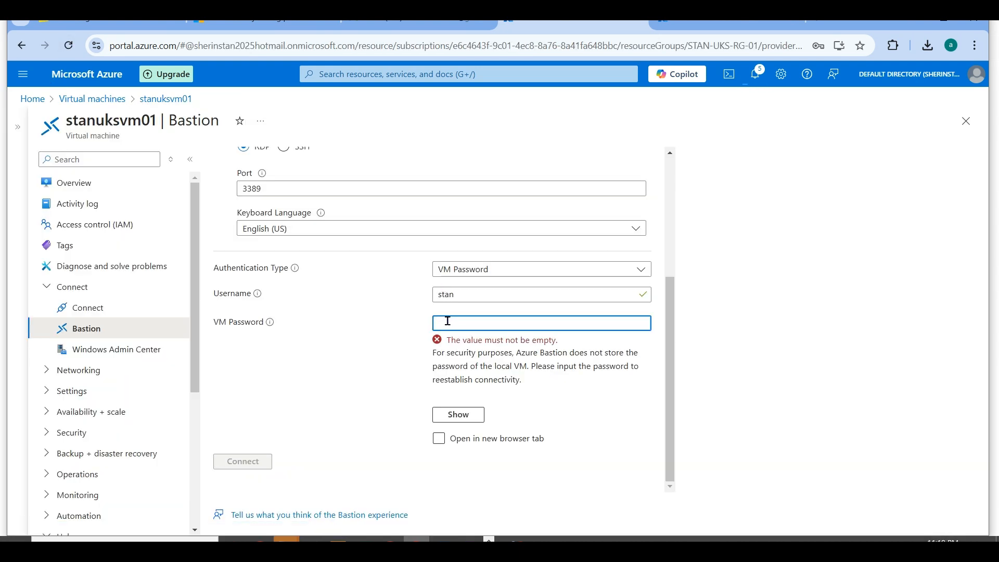
pyautogui.write('•••••••••••')
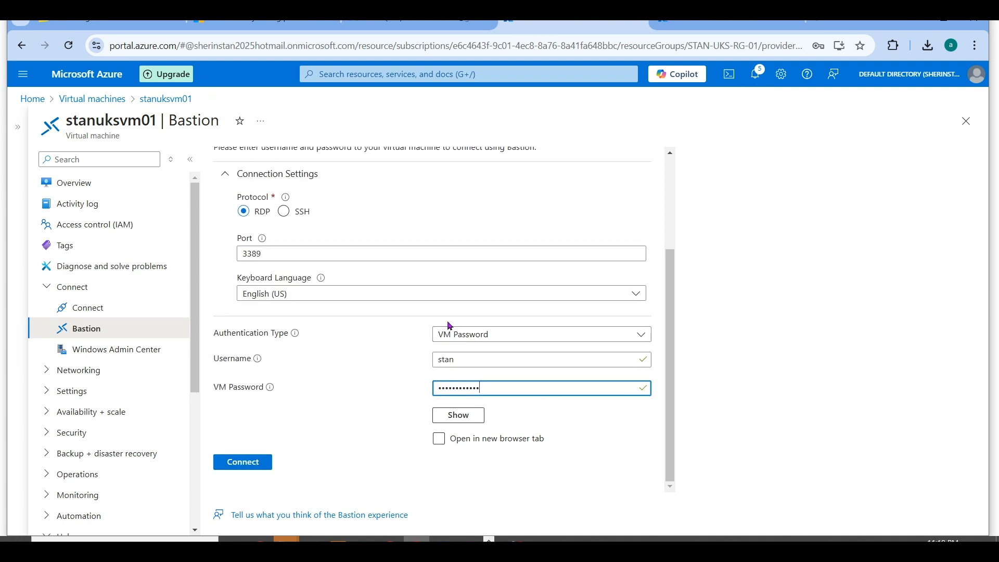
pyautogui.click(440, 441)
pyautogui.click(263, 462)
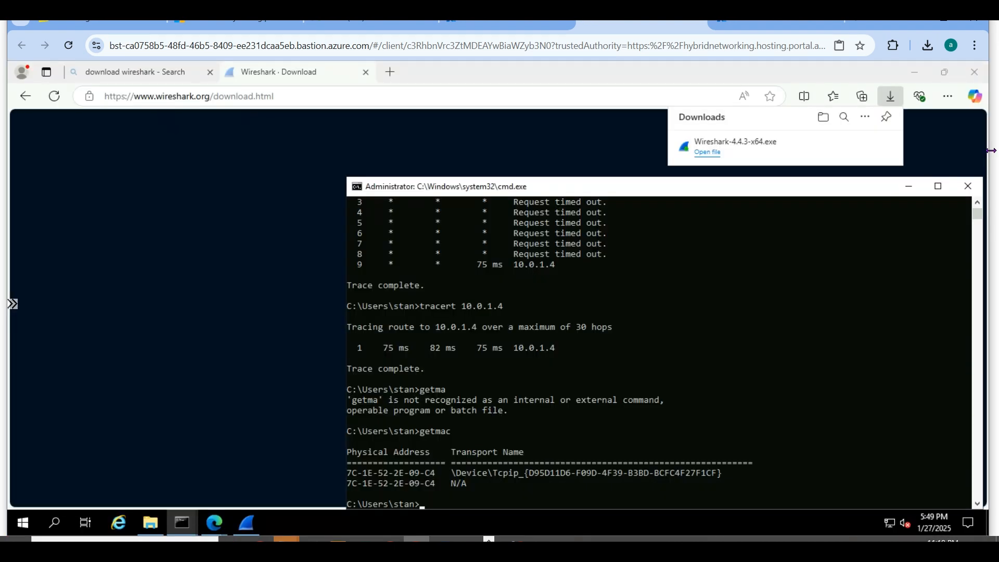
# - In the remote session, filter the Wireshark capture with "ip.addr eq 10.0.1.4 and tcp.port eq 443", select packet 3231, and minimize Wireshark
pyautogui.click(907, 193)
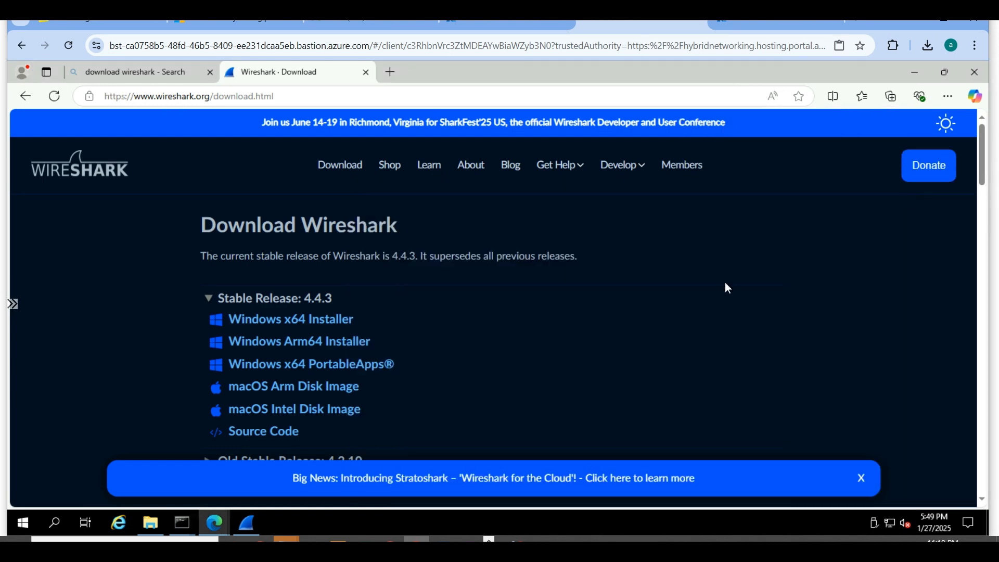
pyautogui.click(246, 522)
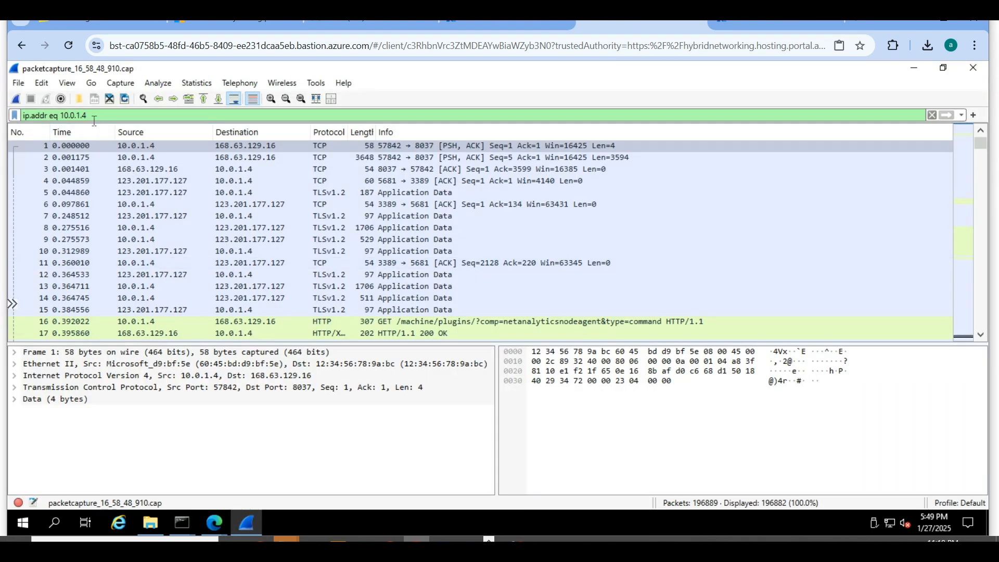
pyautogui.moveTo(91, 115); pyautogui.dragTo(3, 119)
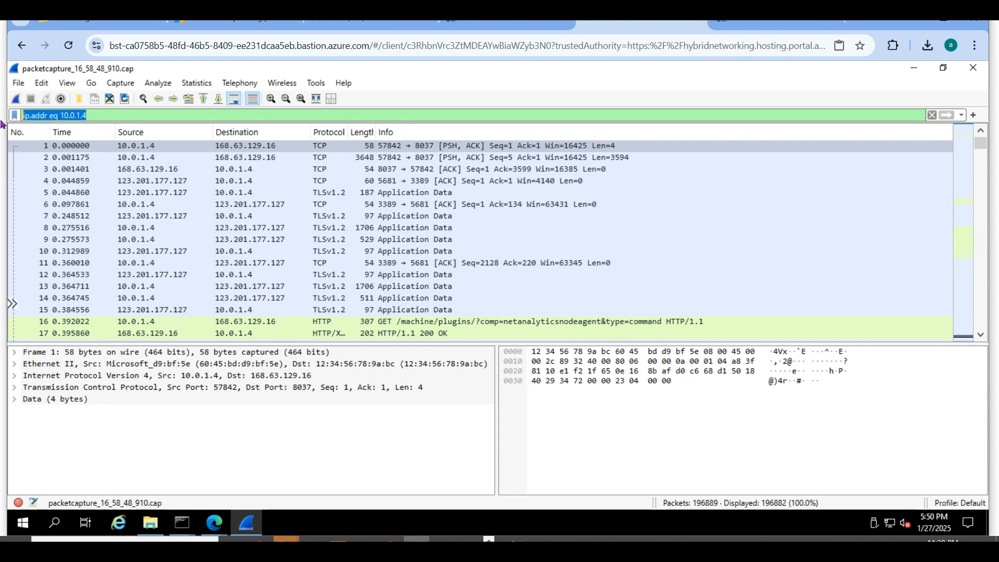
pyautogui.write('ip.addr')
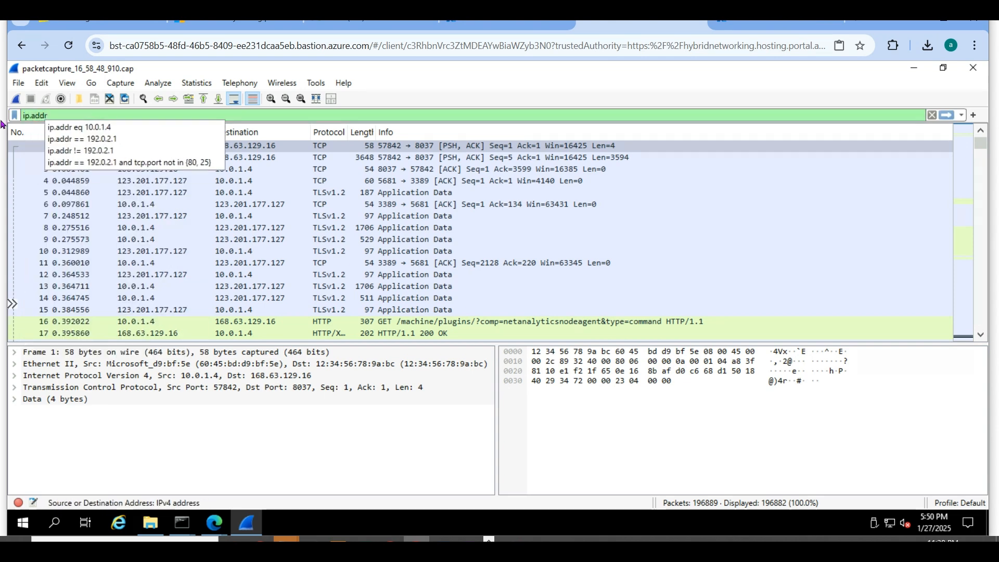
pyautogui.write(' eq 10.0.1.4 and tcp.')
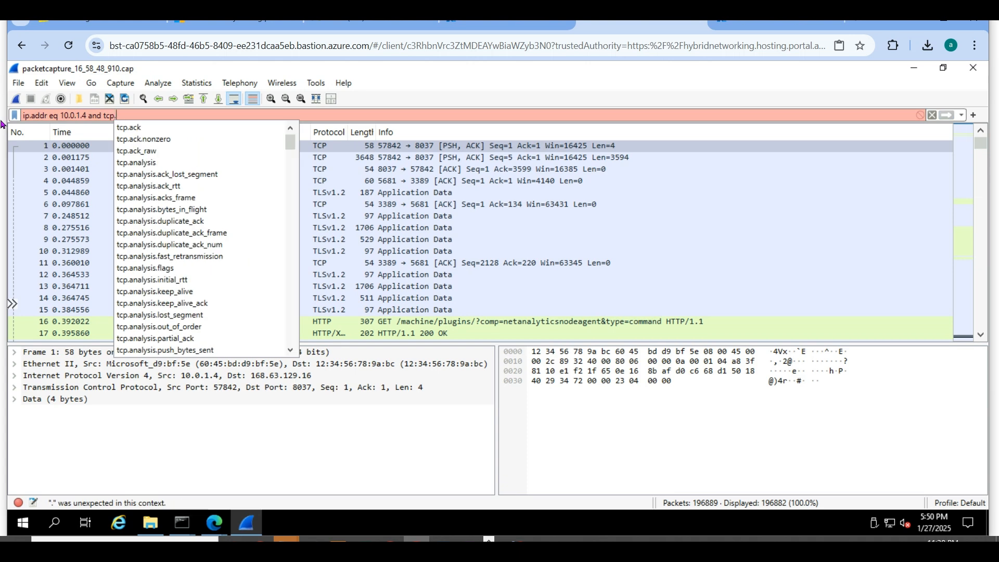
pyautogui.write('port eq')
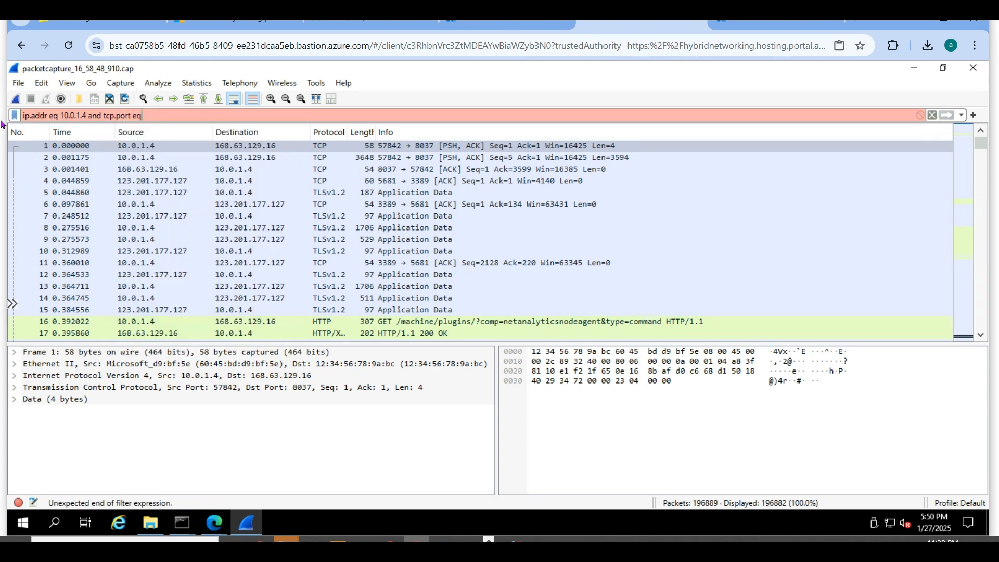
pyautogui.write(' 443')
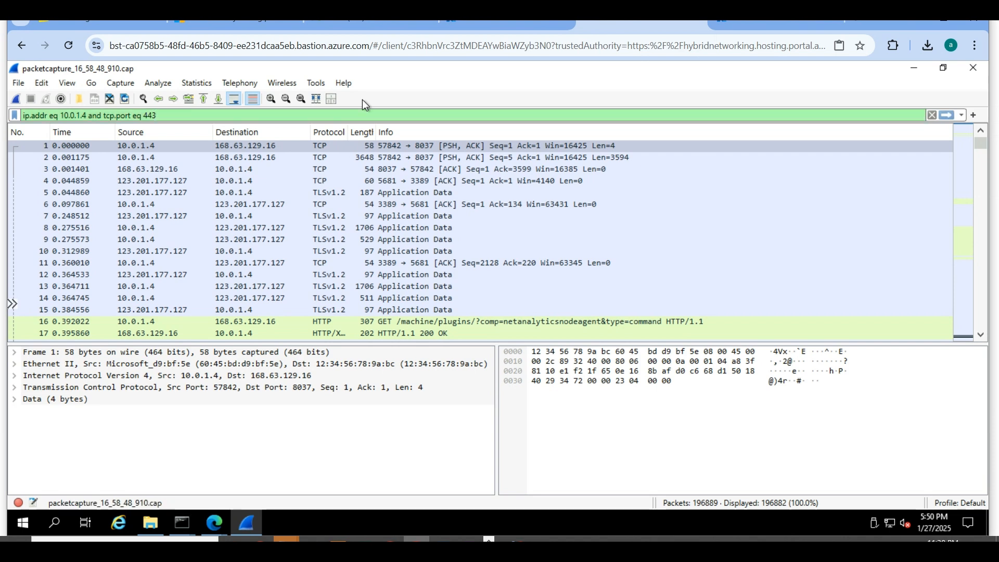
pyautogui.click(948, 115)
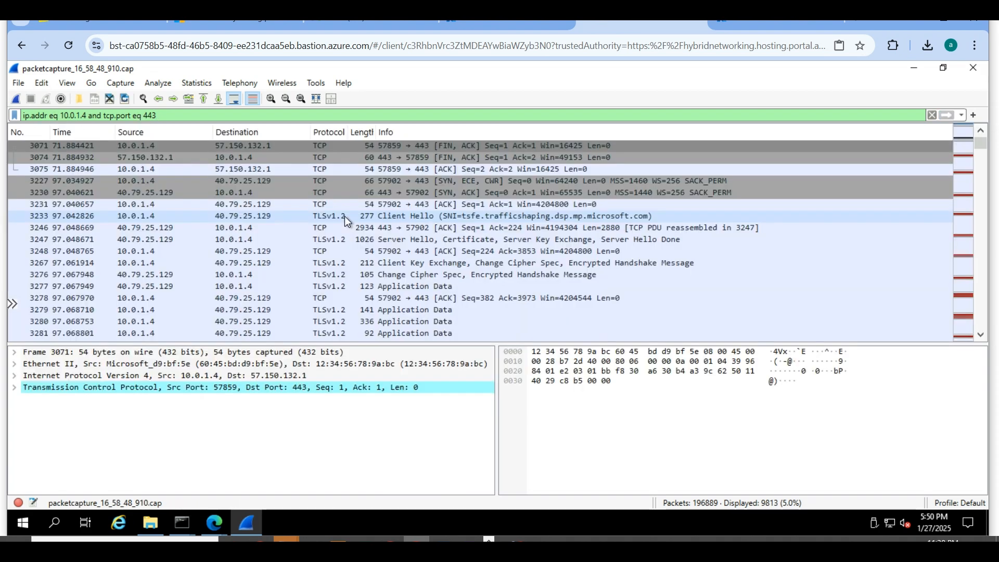
pyautogui.click(416, 205)
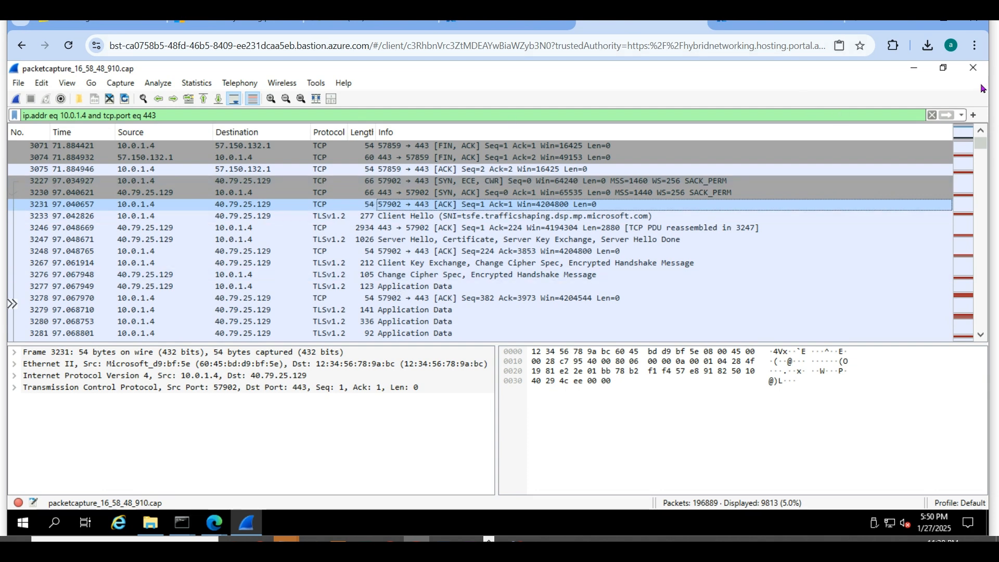
pyautogui.click(913, 69)
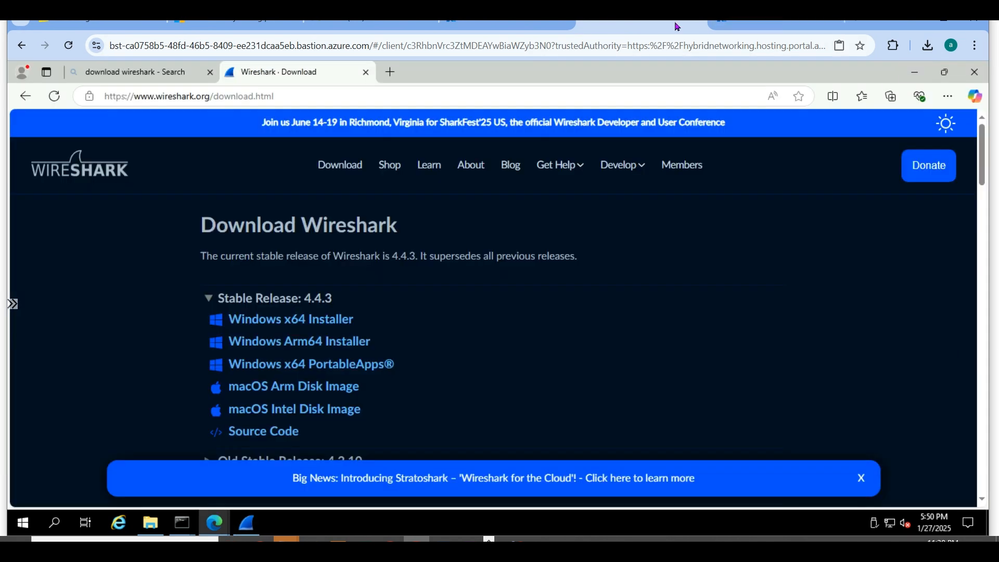
# - Return to the Azure portal, discard the unsaved Bastion connection edits, and open the session recordings of uksbastion01
pyautogui.click(483, 24)
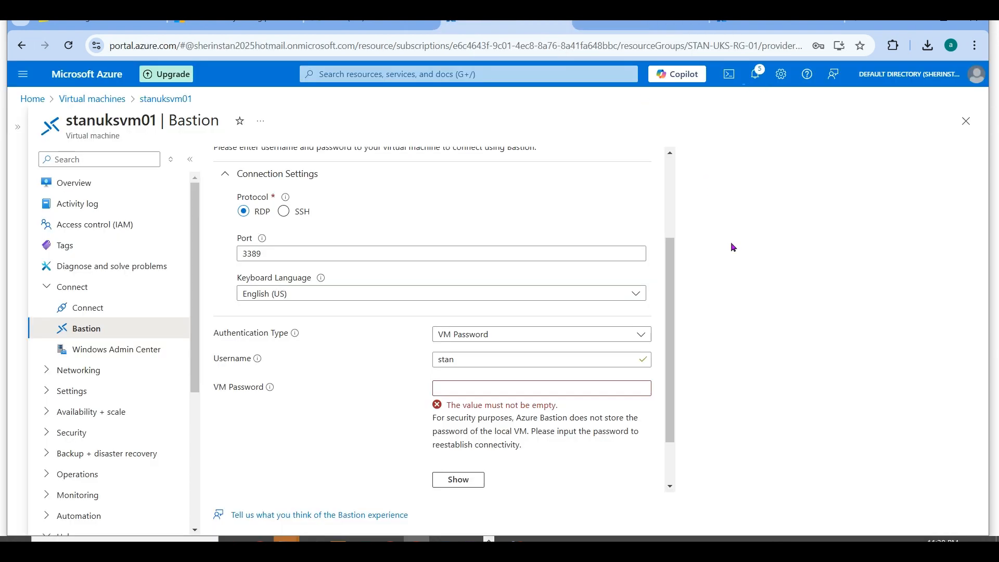
pyautogui.click(89, 103)
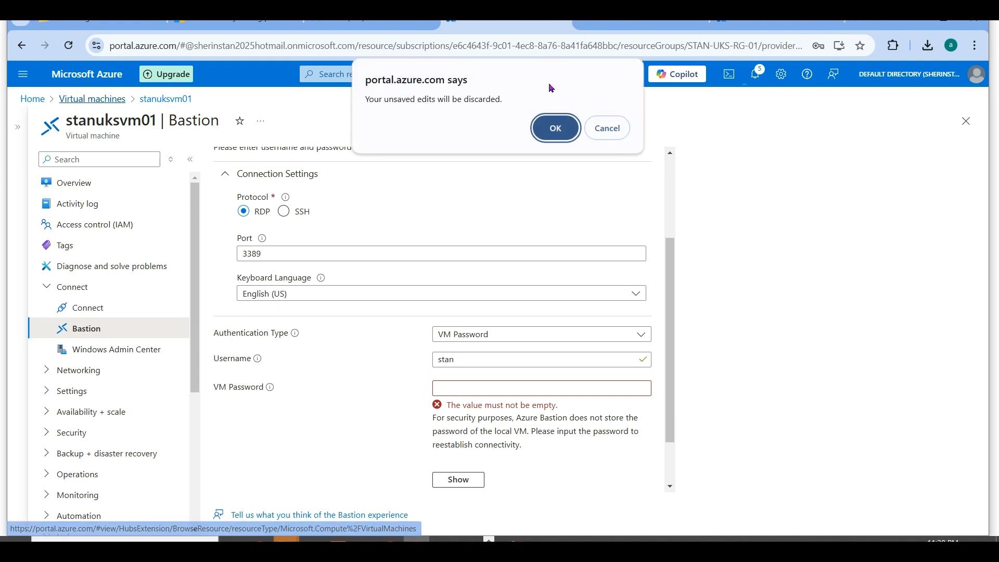
pyautogui.click(555, 125)
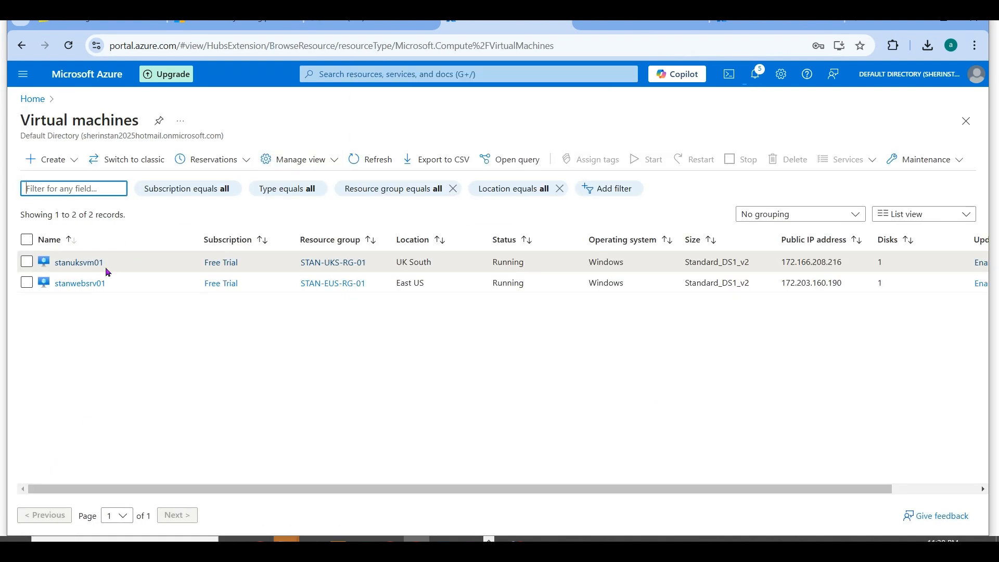
pyautogui.click(33, 99)
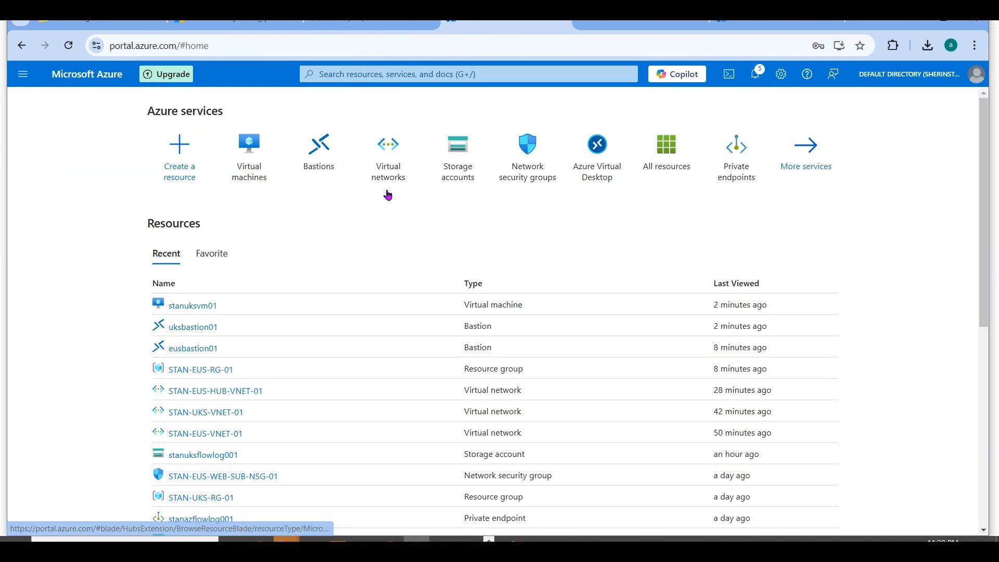
pyautogui.click(319, 162)
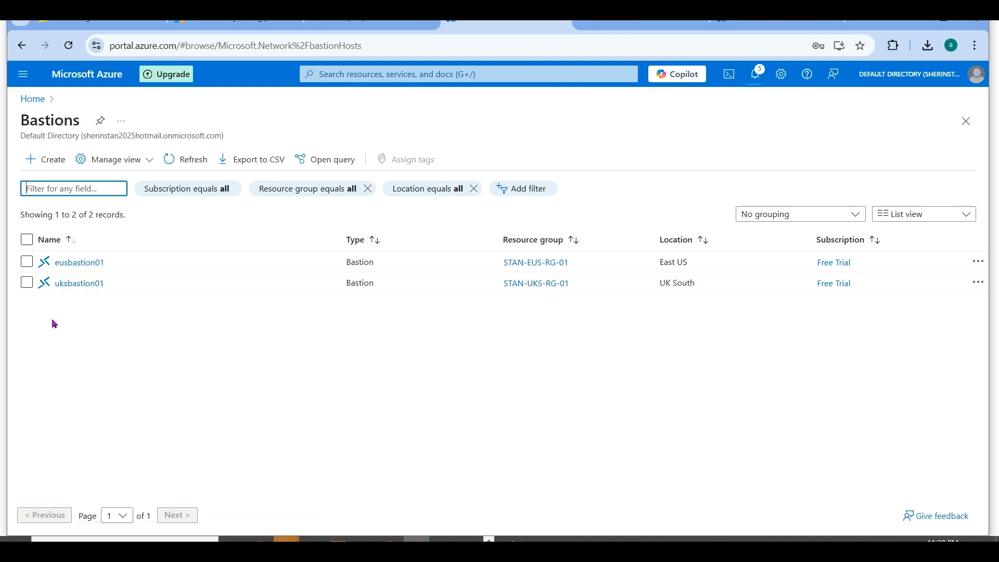
pyautogui.click(71, 283)
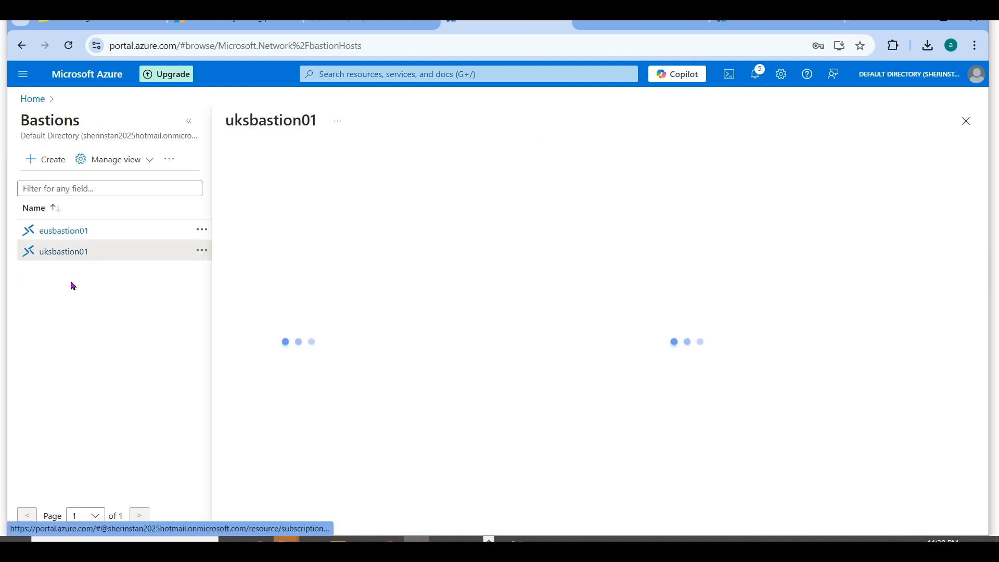
pyautogui.click(187, 124)
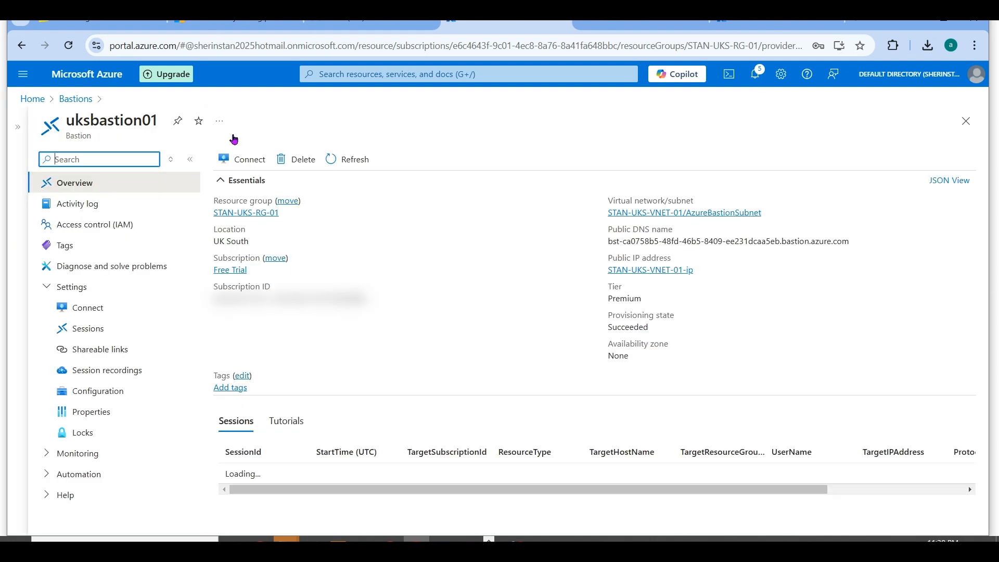
pyautogui.click(132, 370)
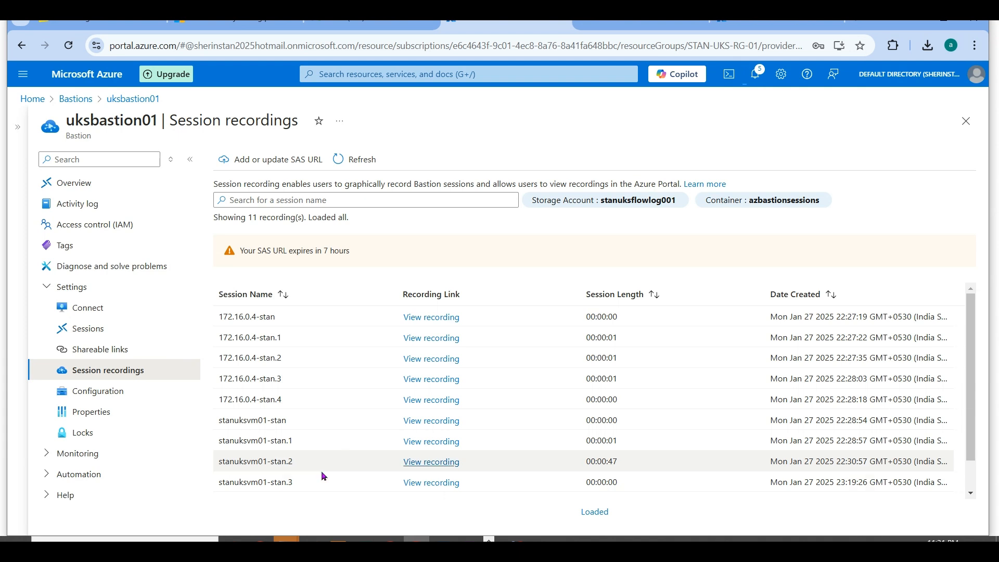
# - View the recording of session stanuksvm01-stan.3, close it, and open the recording of stanuksvm01-stan.2
pyautogui.click(429, 484)
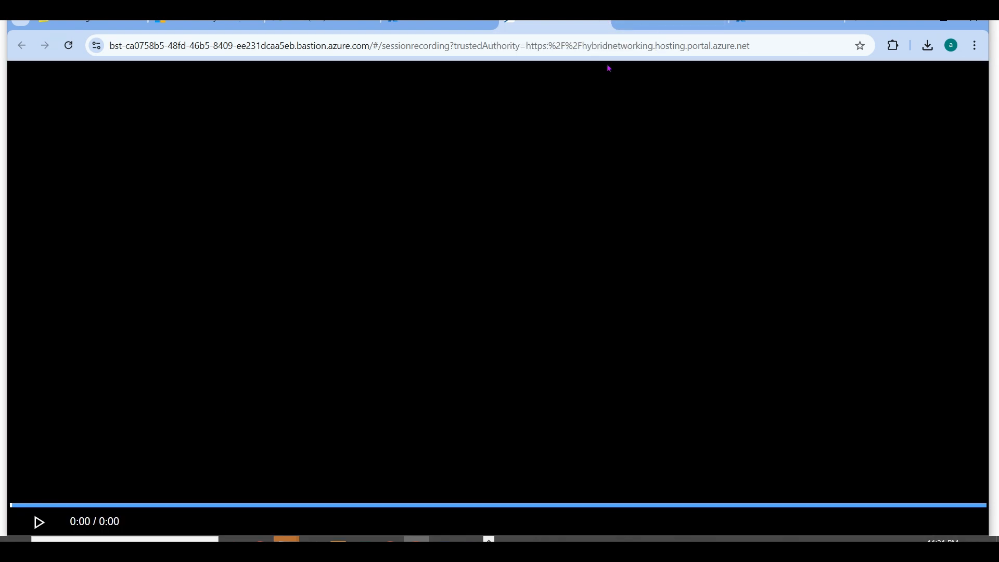
pyautogui.click(602, 22)
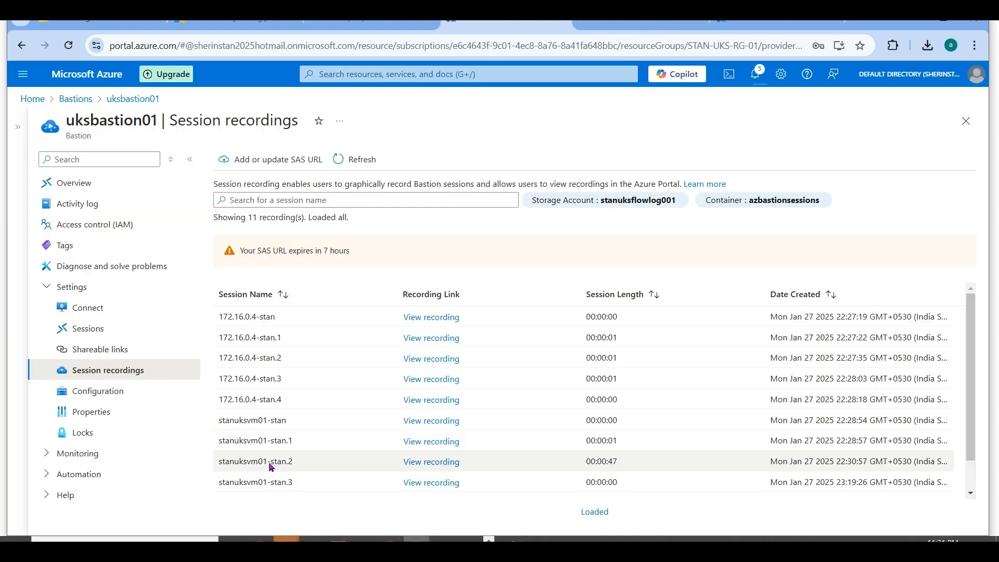
pyautogui.click(442, 463)
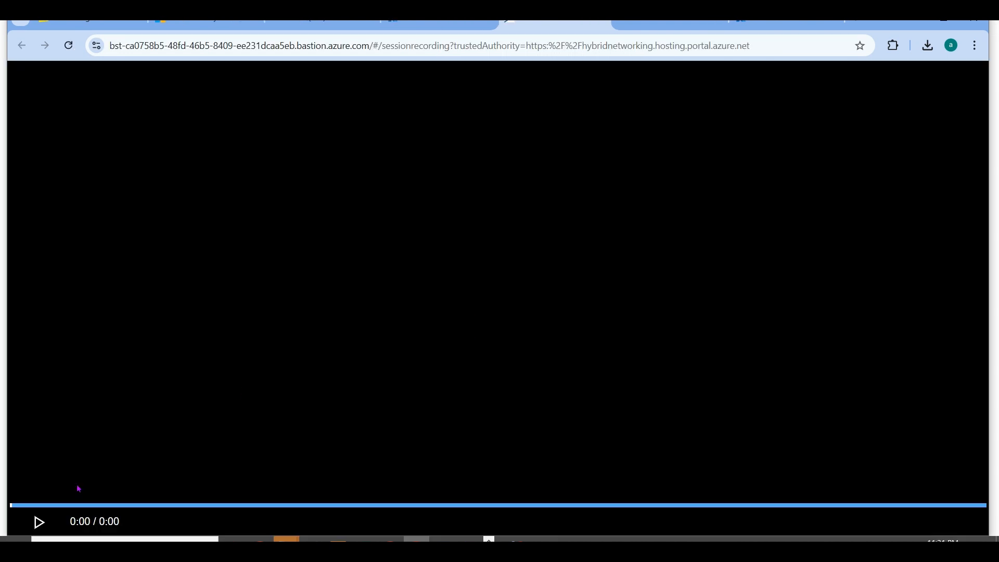
# - Play the recording of session stanuksvm01-stan.2, skip ahead in it, and close it
pyautogui.click(46, 529)
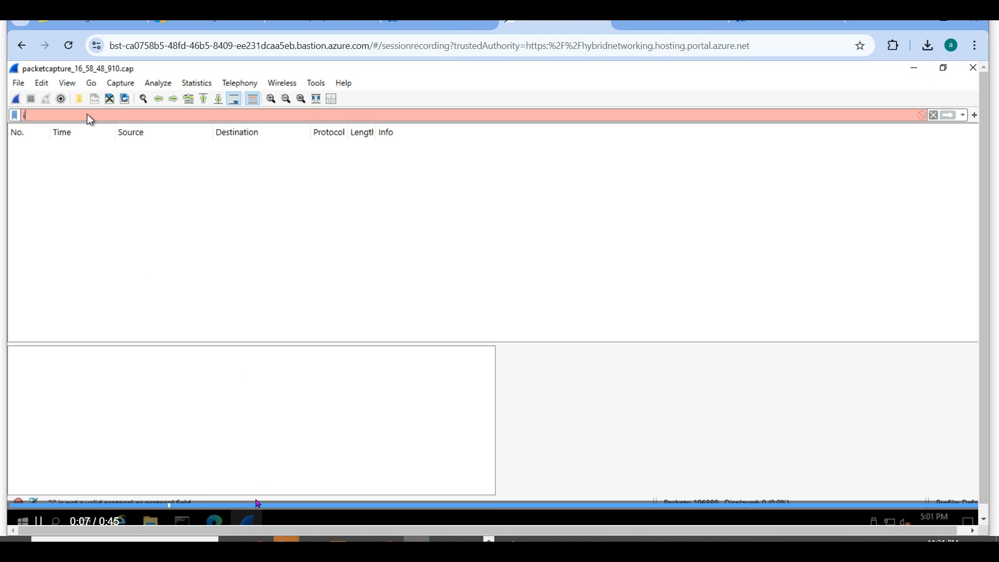
pyautogui.click(320, 506)
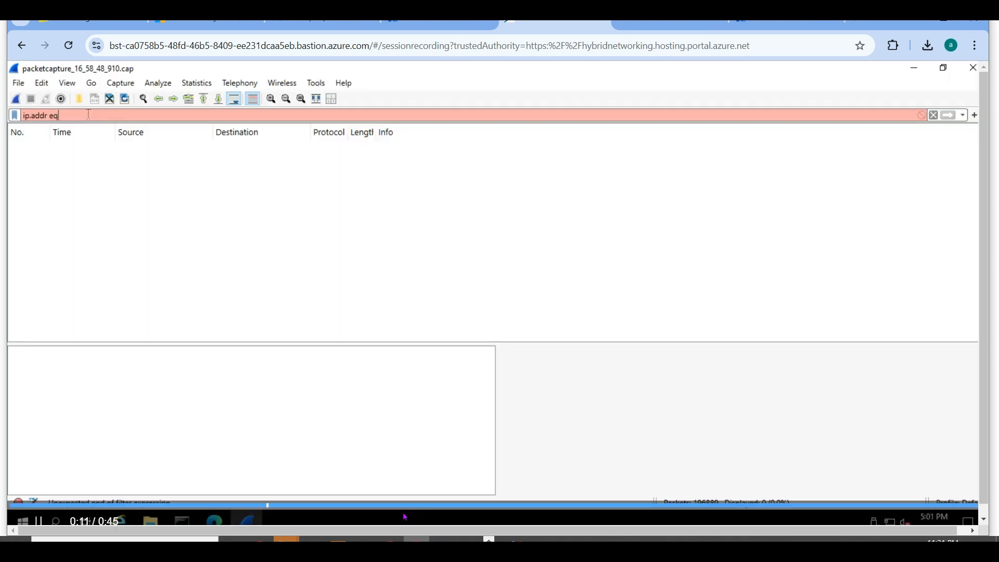
pyautogui.click(604, 22)
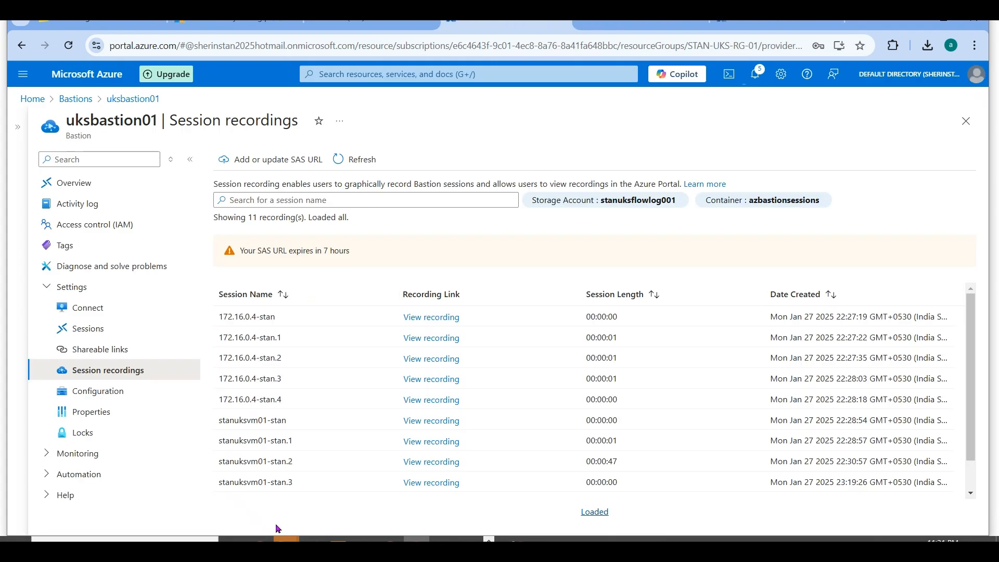
# - Switch to the PowerPoint slide show, review the Azure Bastion session recording and custom ports slides, and return to the Azure portal
pyautogui.hotkey('alt', 'Tab')
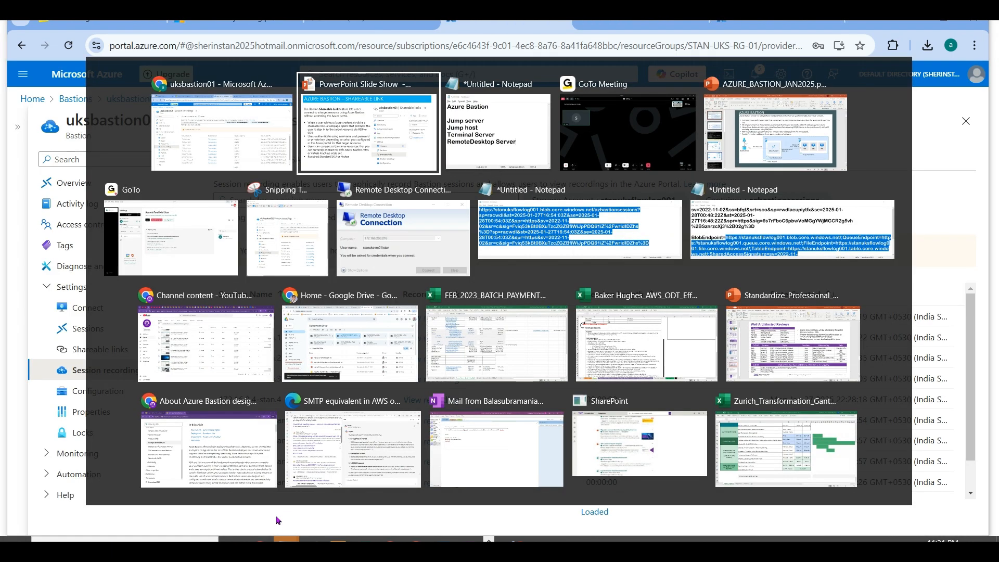
pyautogui.press('Right')
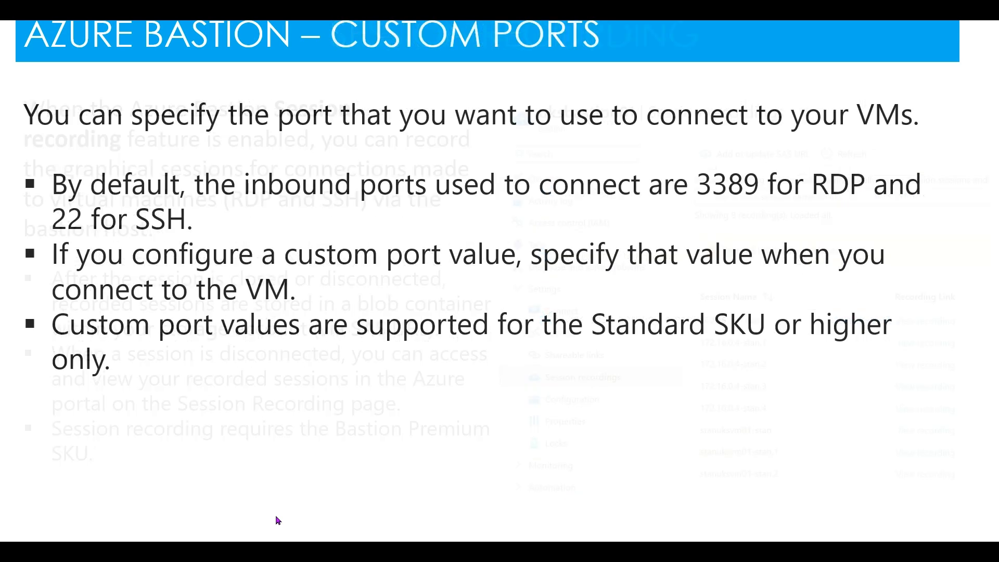
pyautogui.press('Right')
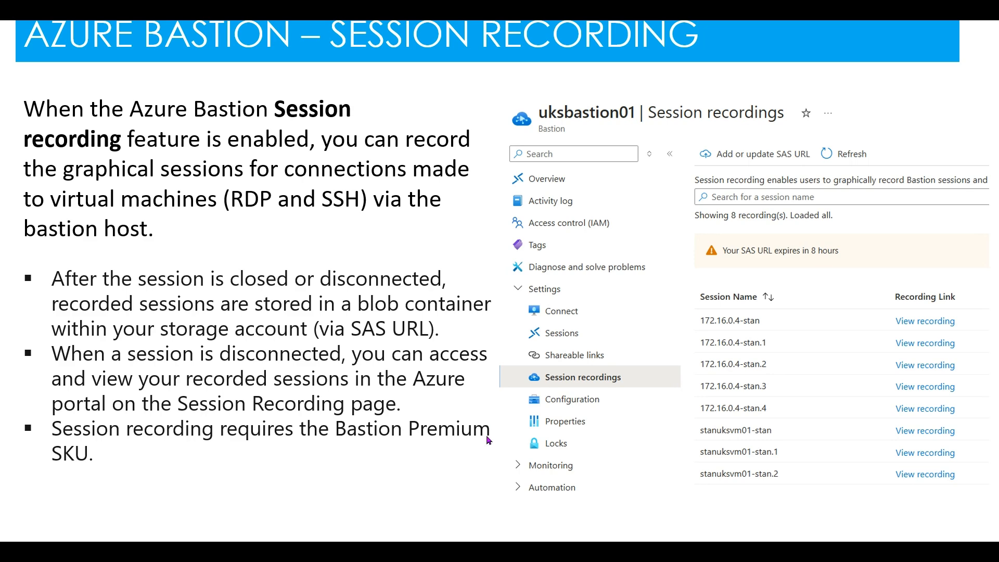
pyautogui.hotkey('alt', 'Tab')
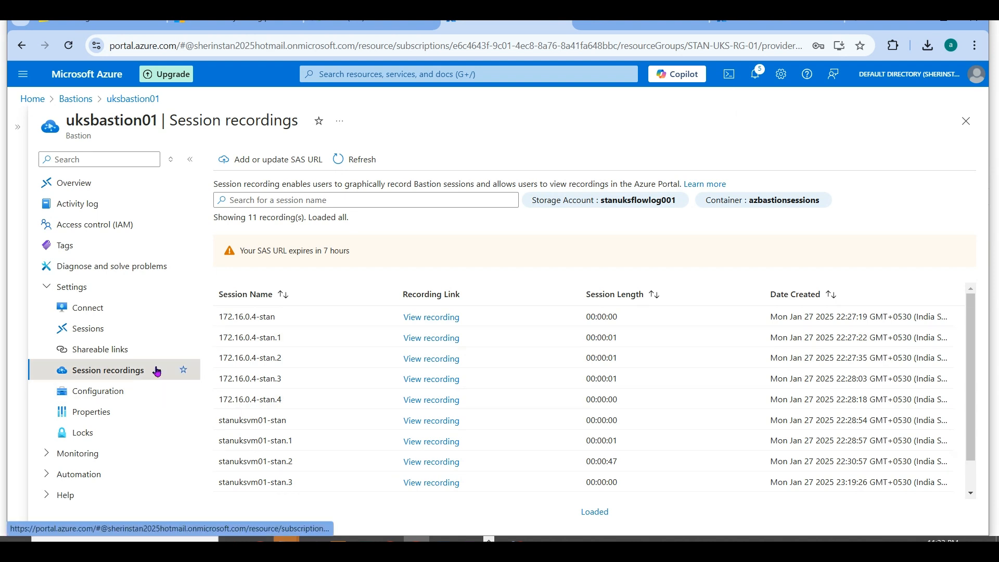
# - Open the shareable links of uksbastion01, copy stanuksvm01's link, and open it in a new browser tab
pyautogui.click(127, 355)
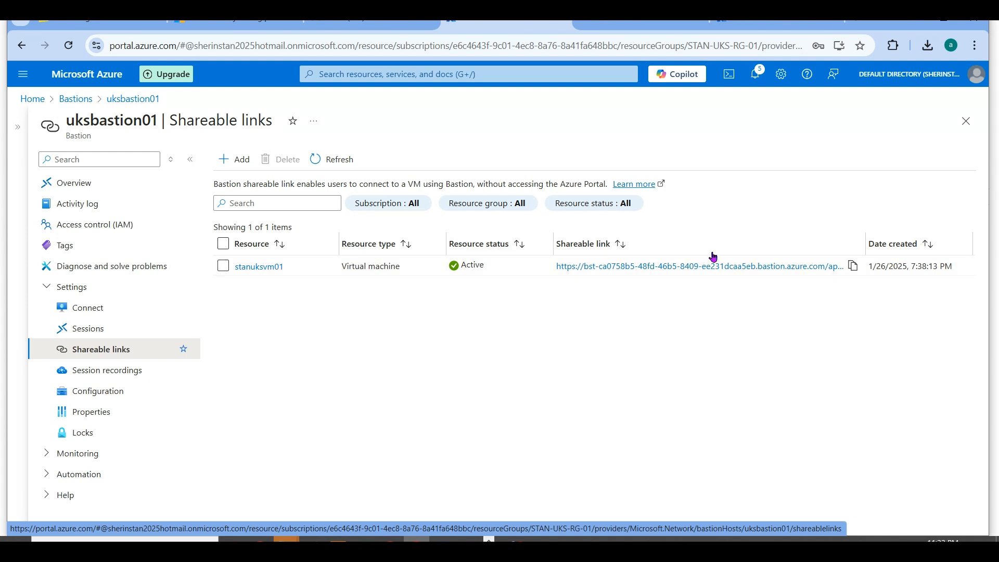
pyautogui.click(853, 265)
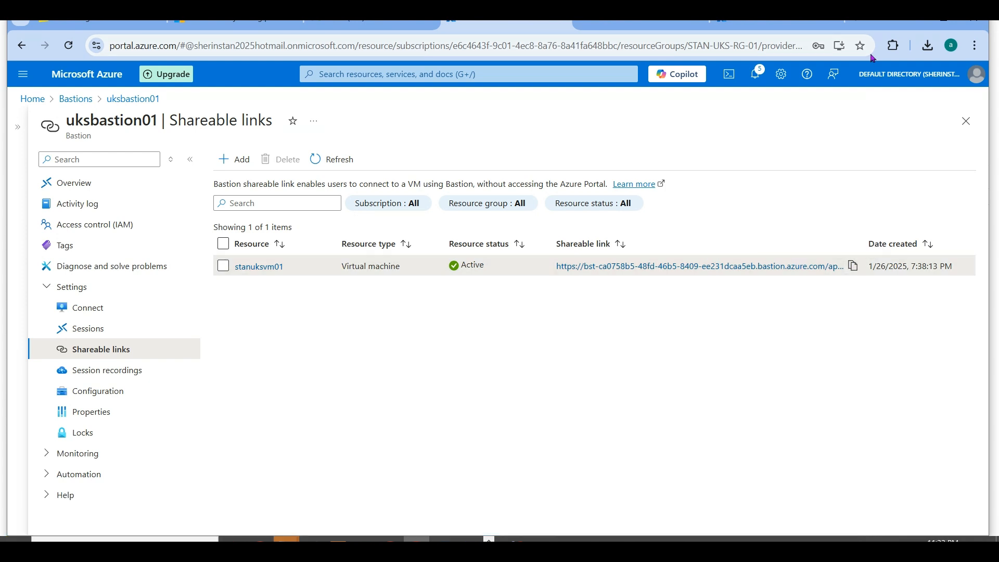
pyautogui.click(861, 25)
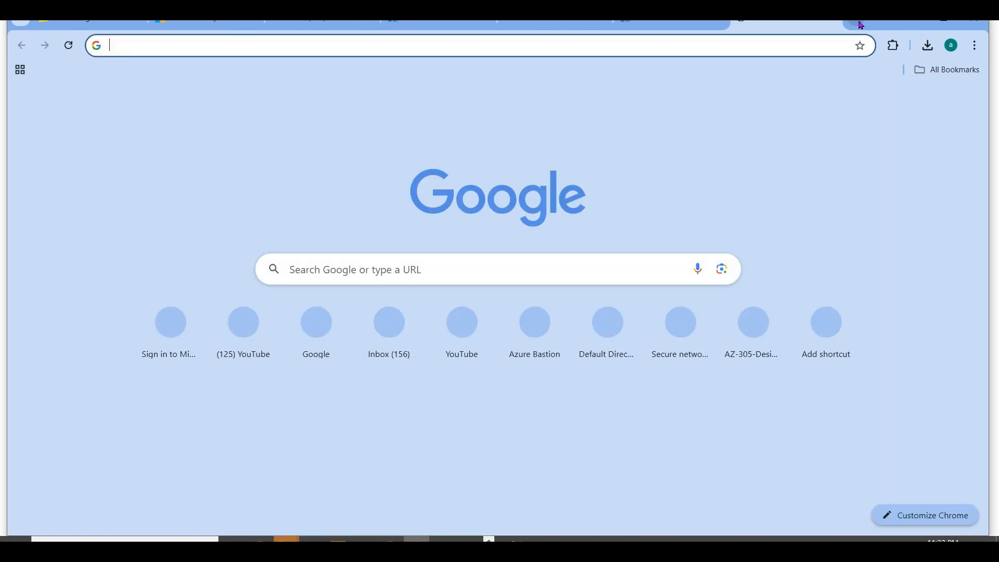
pyautogui.hotkey('ctrl', 'v')
pyautogui.press('Return')
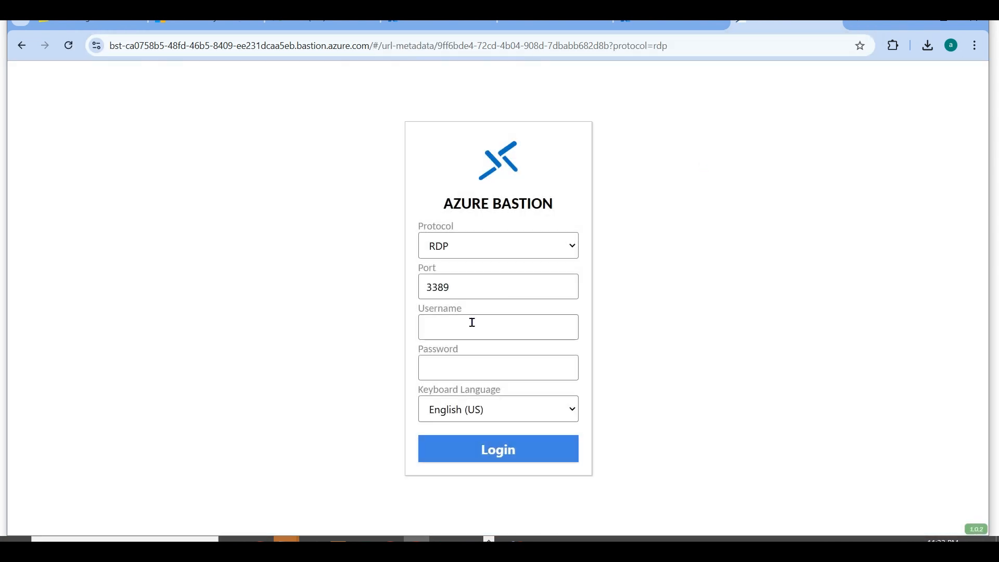
# - Try to log in over RDP on port 3389 with the VM username and password, reconnect, and go back to the previous page
pyautogui.click(472, 323)
pyautogui.write('stan')
pyautogui.press('Tab')
pyautogui.write('••••••')
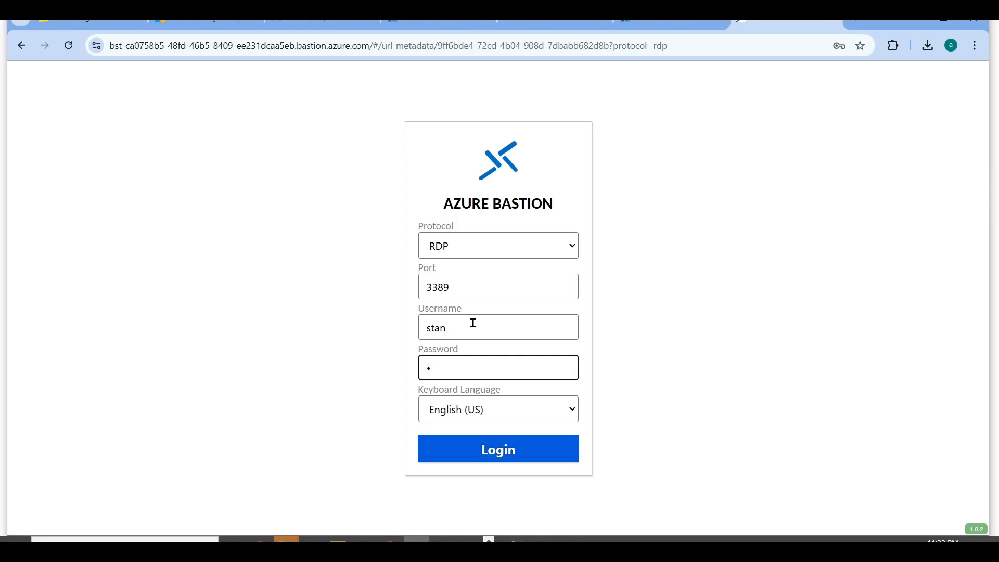
pyautogui.write('••••••')
pyautogui.click(481, 448)
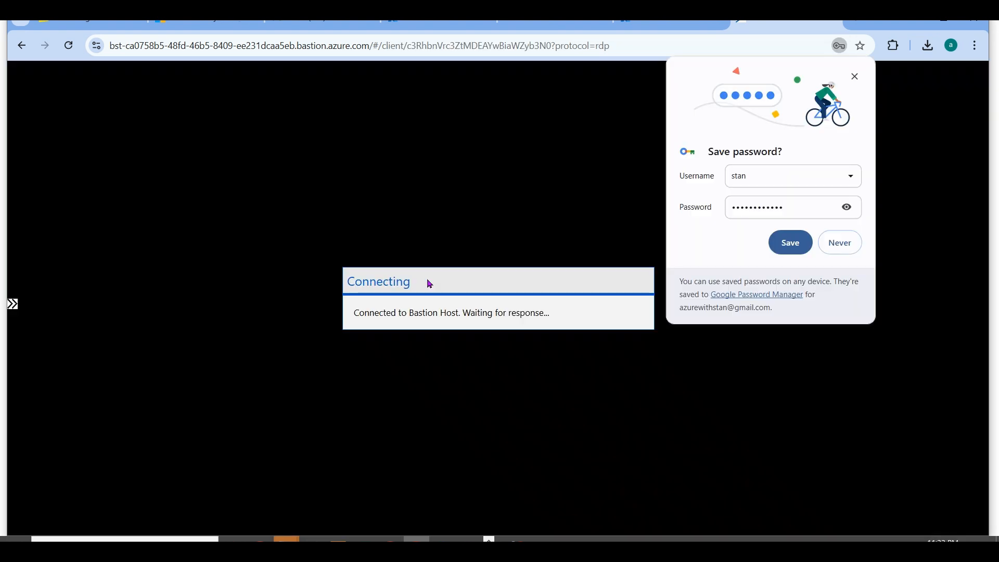
pyautogui.click(854, 76)
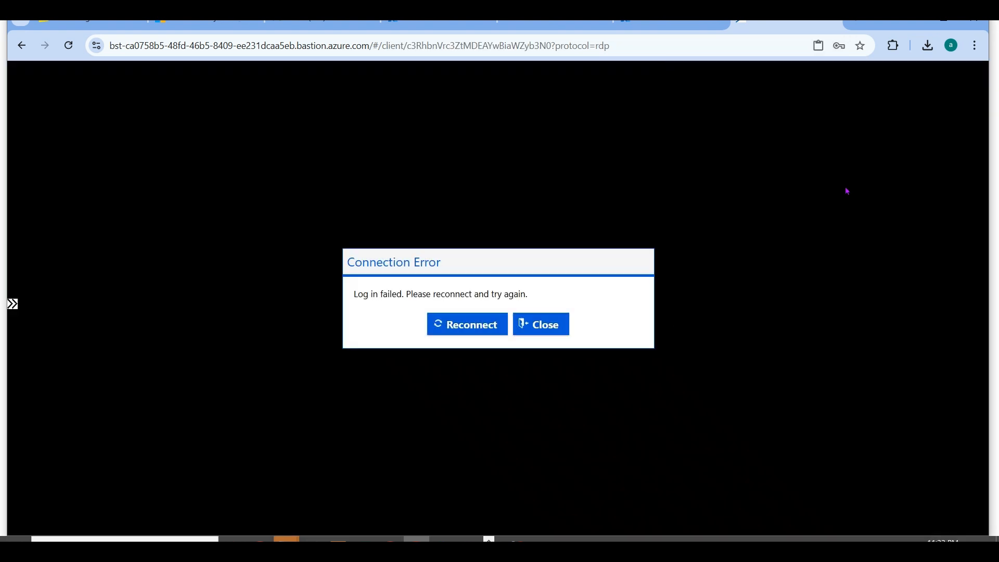
pyautogui.click(456, 334)
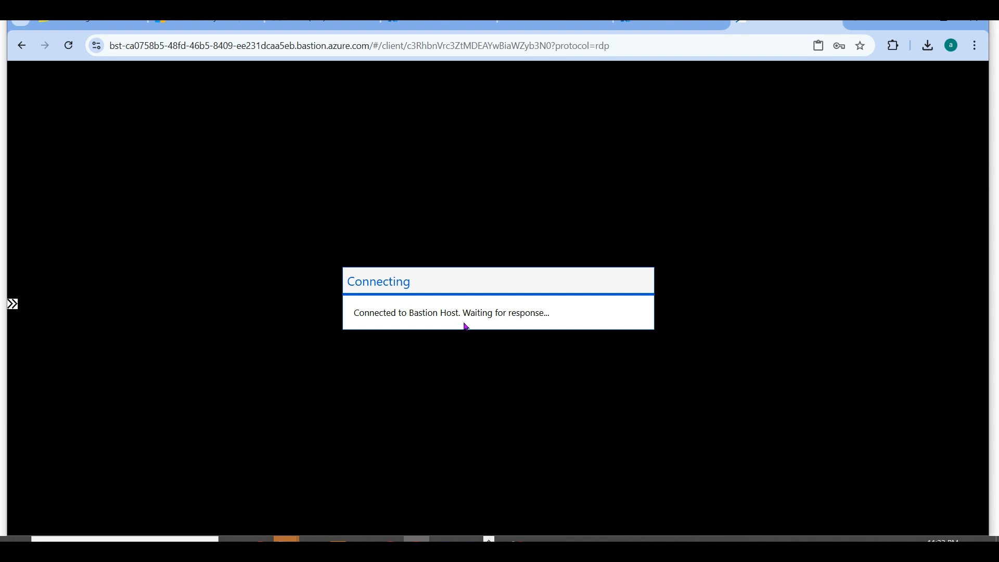
pyautogui.click(19, 46)
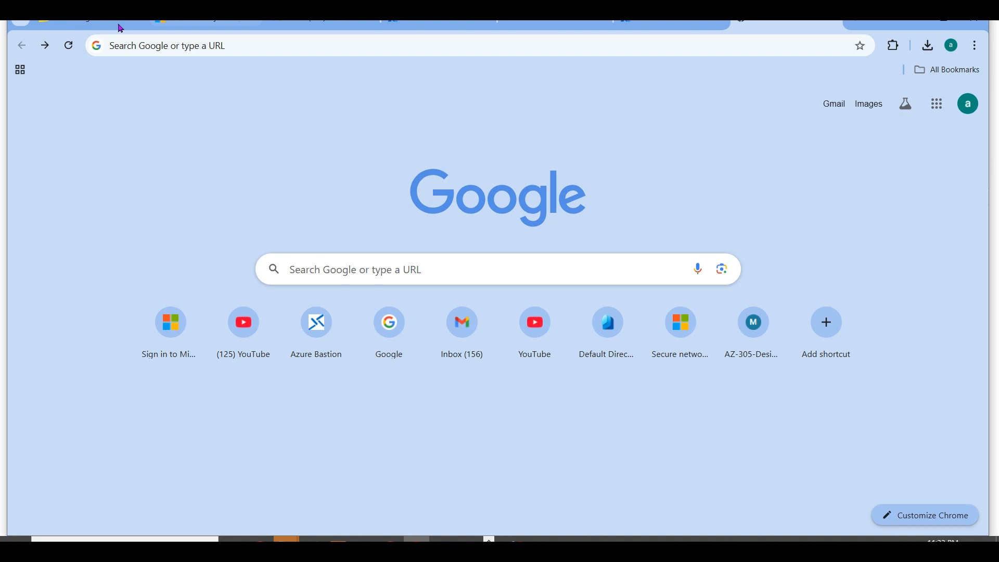
# - Return to uksbastion01's shareable links, copy stanuksvm01's link again, and load it in a browser tab
pyautogui.click(235, 39)
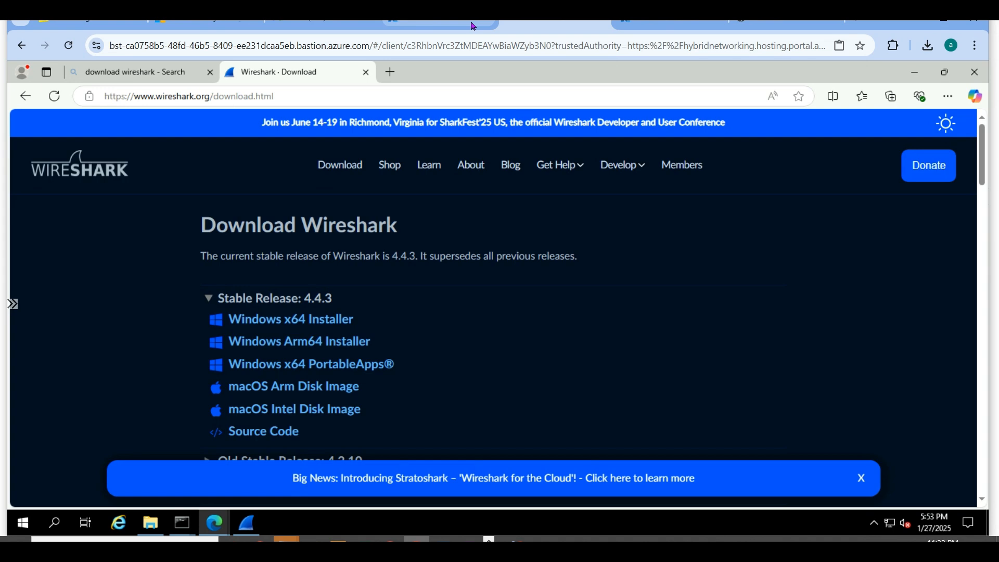
pyautogui.click(436, 25)
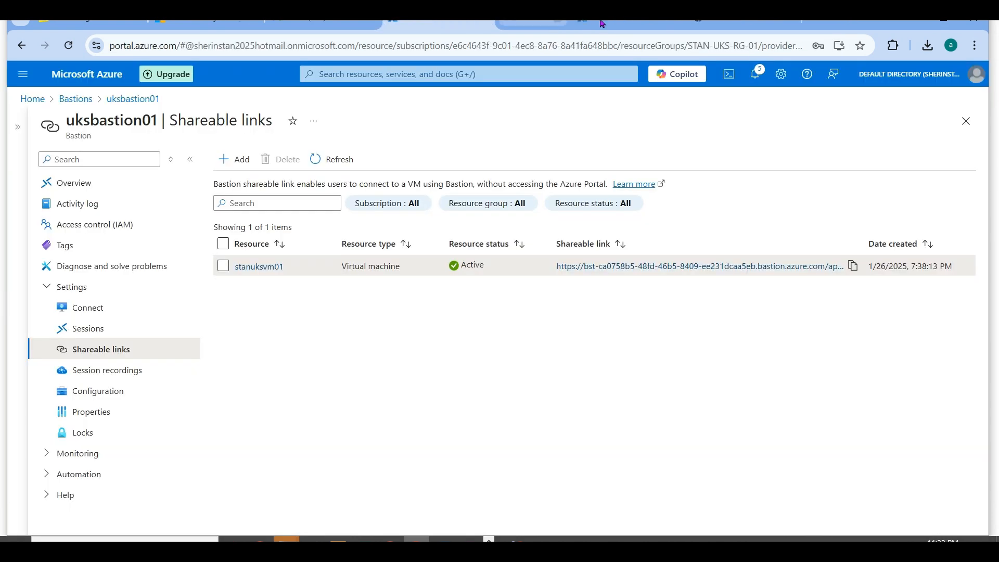
pyautogui.click(852, 265)
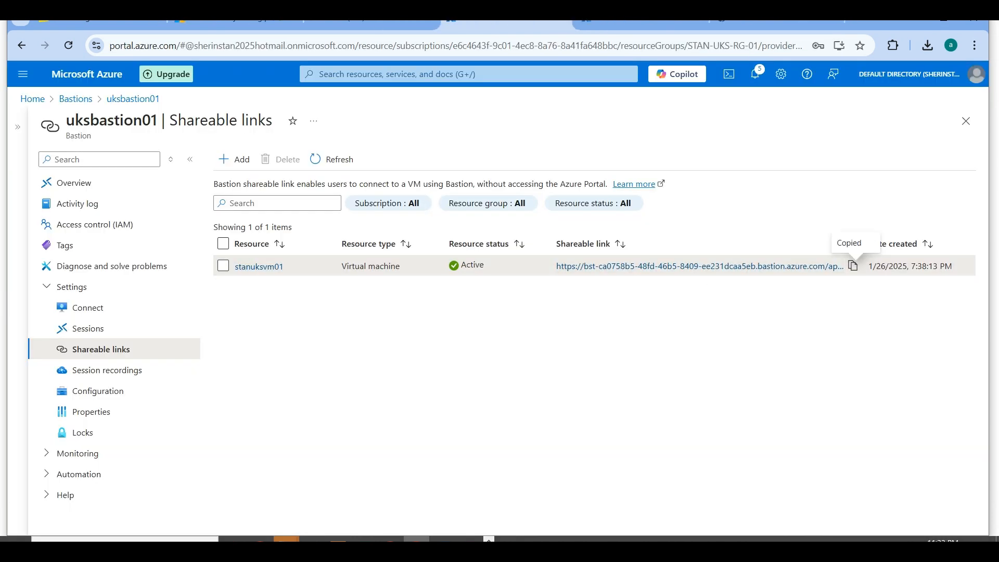
pyautogui.click(778, 23)
pyautogui.hotkey('ctrl', 'v')
pyautogui.press('Return')
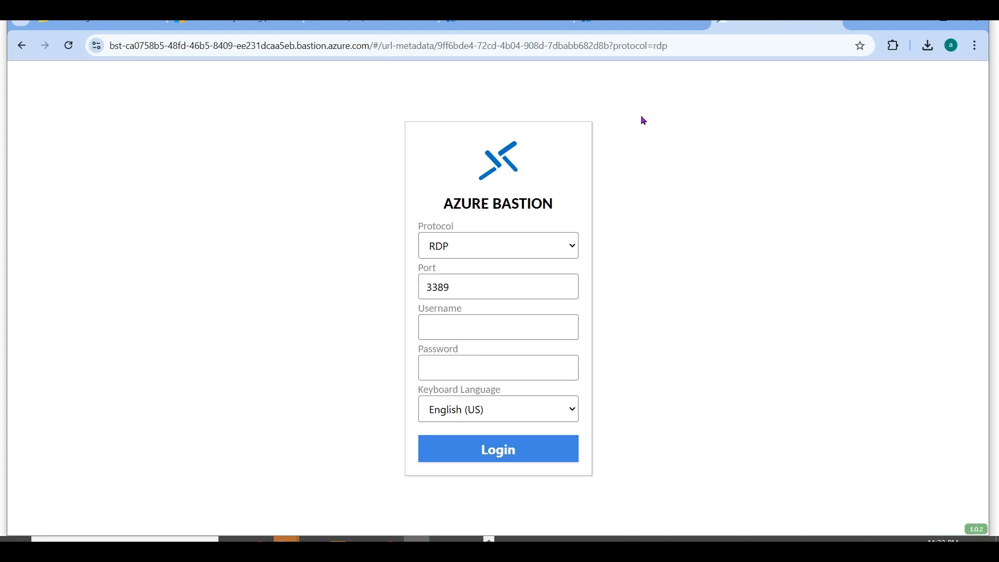
# - Log in to stanuksvm01 over RDP with the VM username and password, and dismiss the offer to save the password
pyautogui.click(470, 327)
pyautogui.write('stan')
pyautogui.press('Tab')
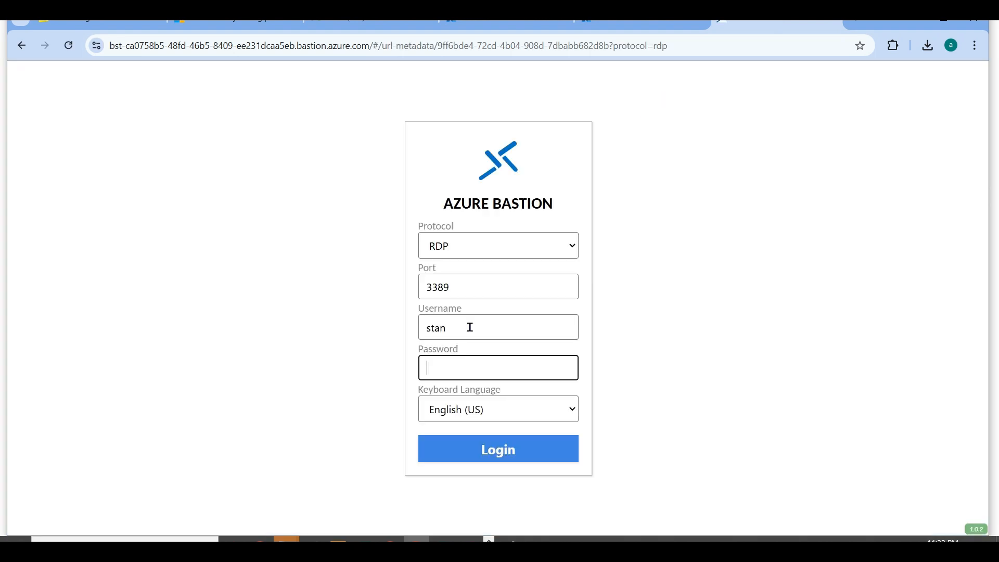
pyautogui.write('********')
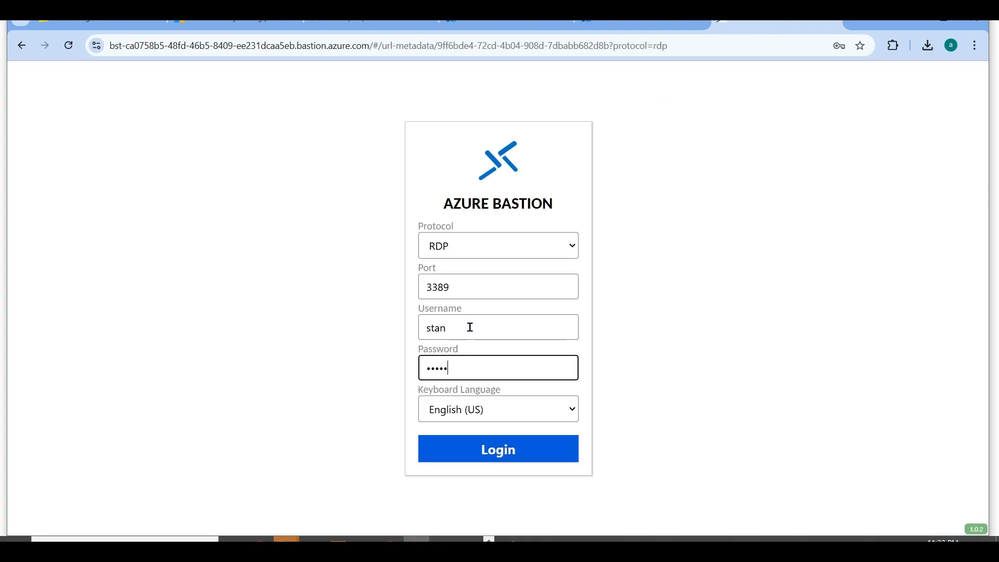
pyautogui.write('****')
pyautogui.press('Return')
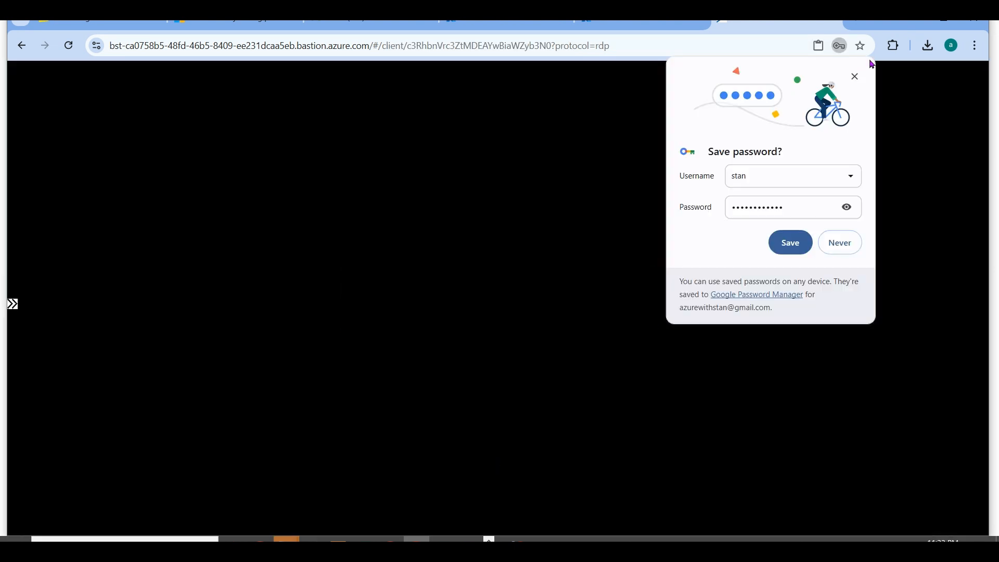
pyautogui.click(856, 77)
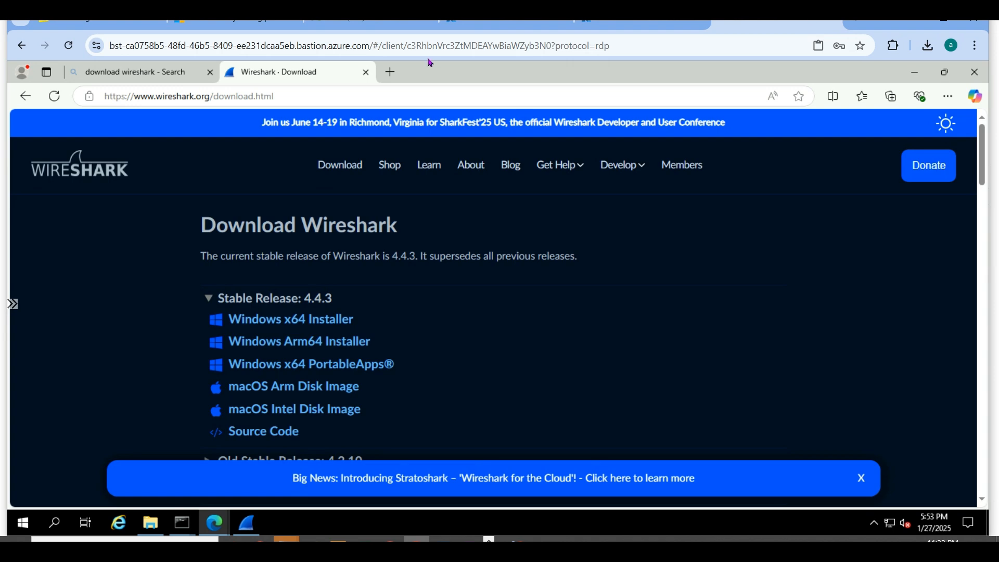
# - Try to reload the remote session from its direct URL, close its tab, and open a blank one
pyautogui.click(611, 44)
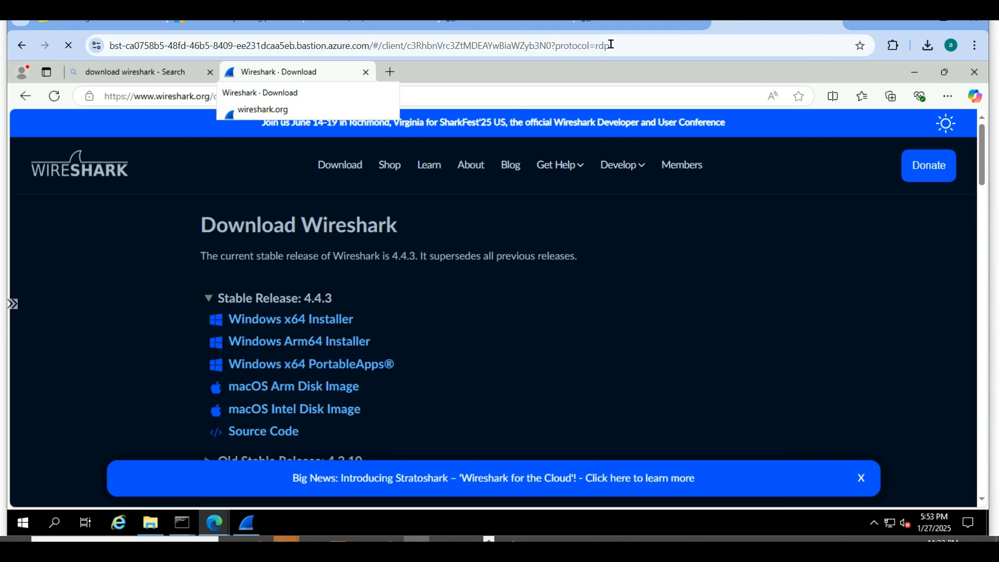
pyautogui.press('Return')
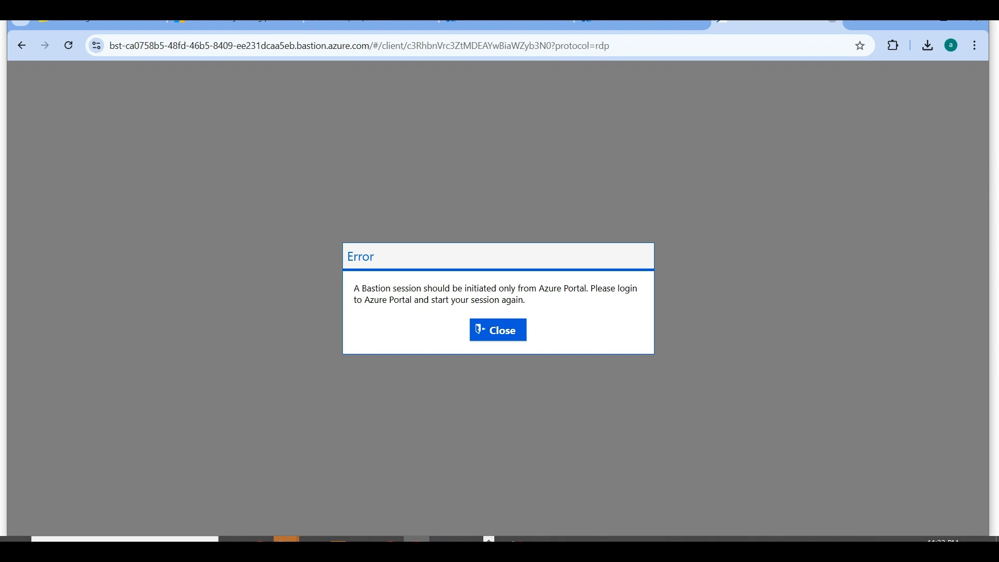
pyautogui.click(832, 20)
pyautogui.hotkey('ctrl', 't')
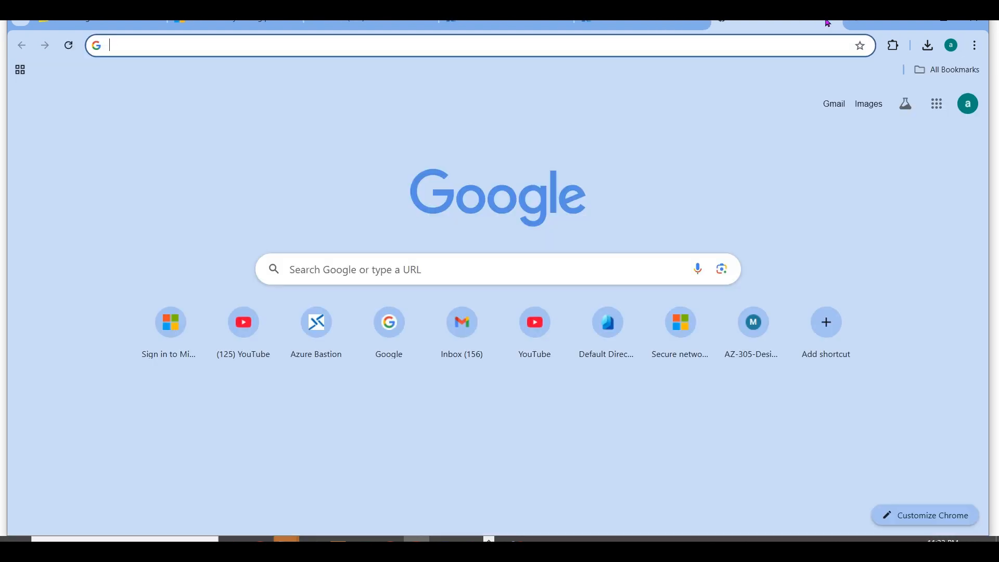
# - Copy stanuksvm01's shareable link from uksbastion01 once more and open it in the blank browser tab
pyautogui.click(490, 45)
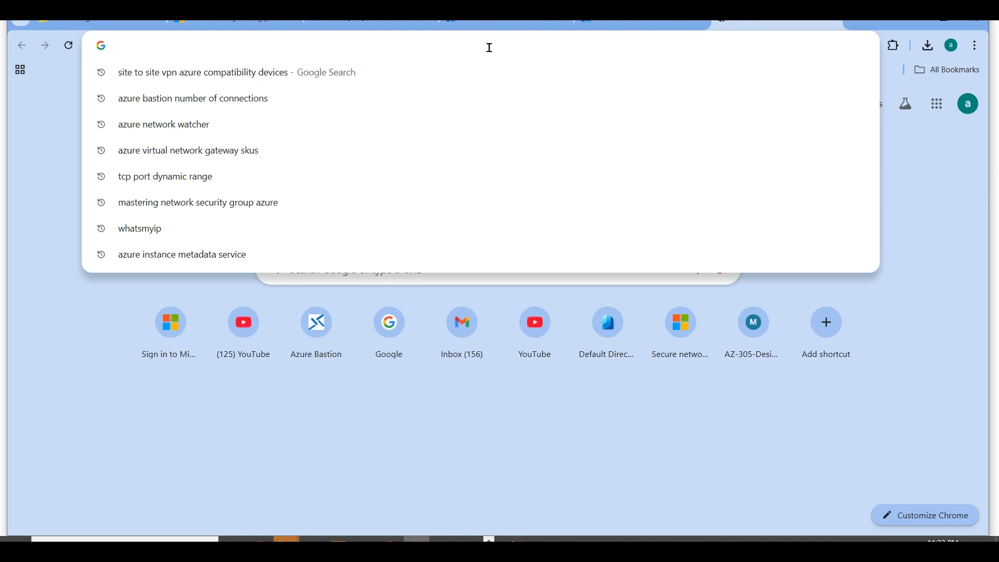
pyautogui.click(520, 23)
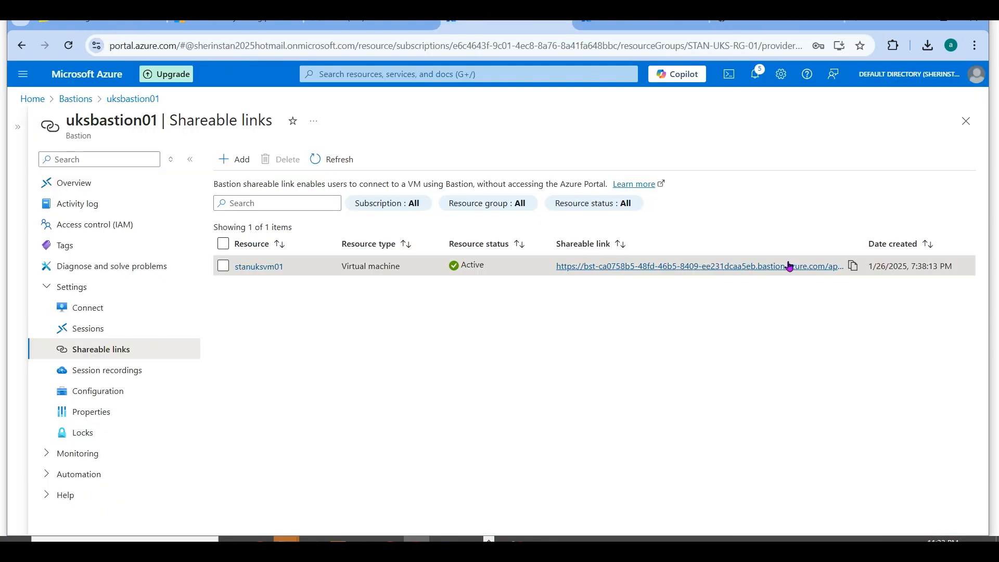
pyautogui.click(854, 266)
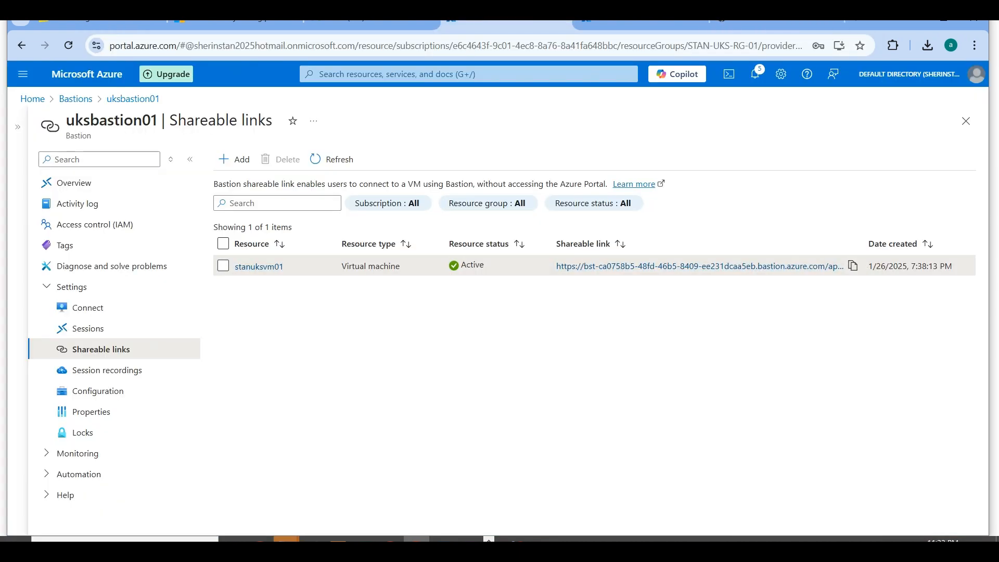
pyautogui.click(770, 22)
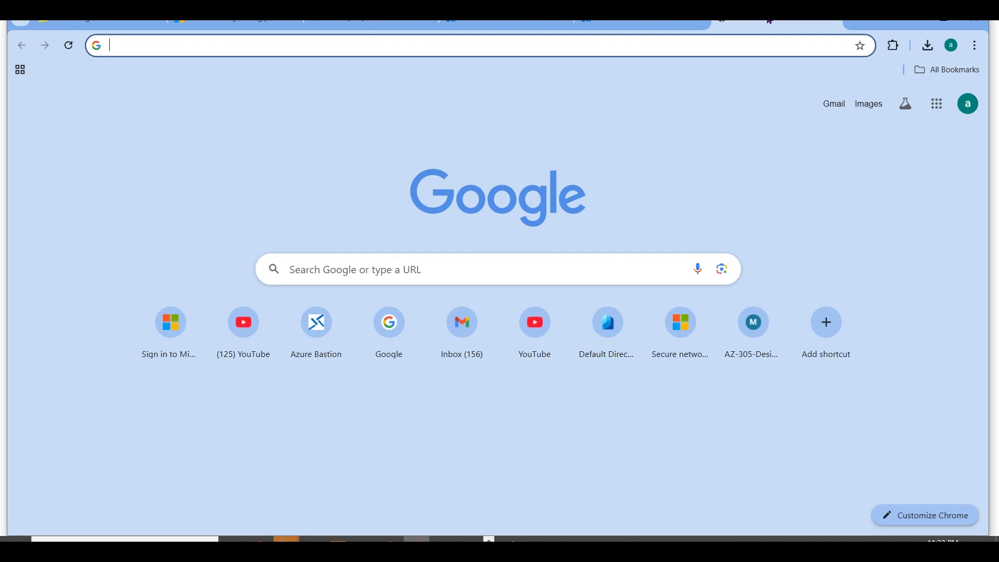
pyautogui.click(716, 48)
pyautogui.click(562, 25)
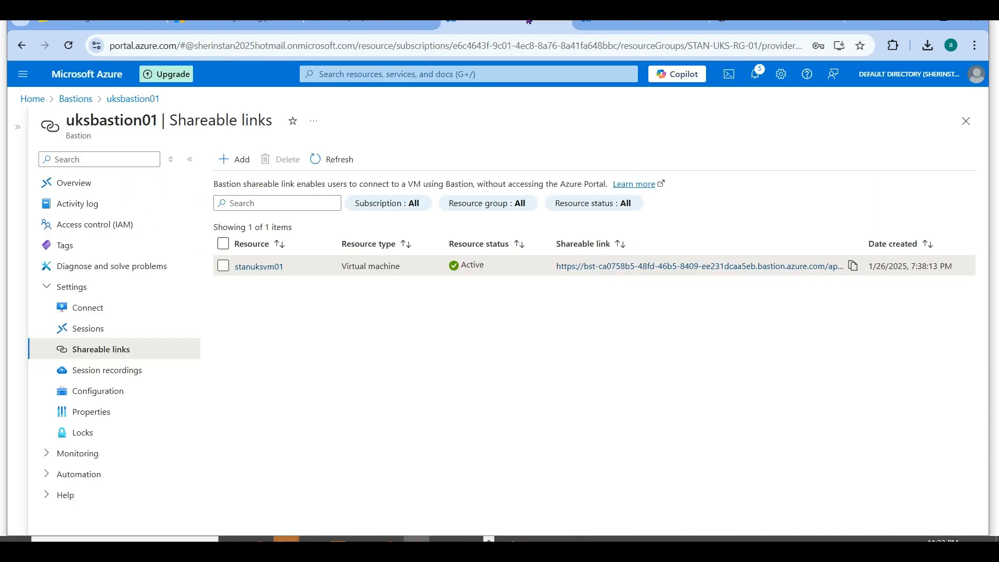
pyautogui.click(852, 266)
pyautogui.click(790, 24)
pyautogui.hotkey('ctrl', 'v')
pyautogui.press('Return')
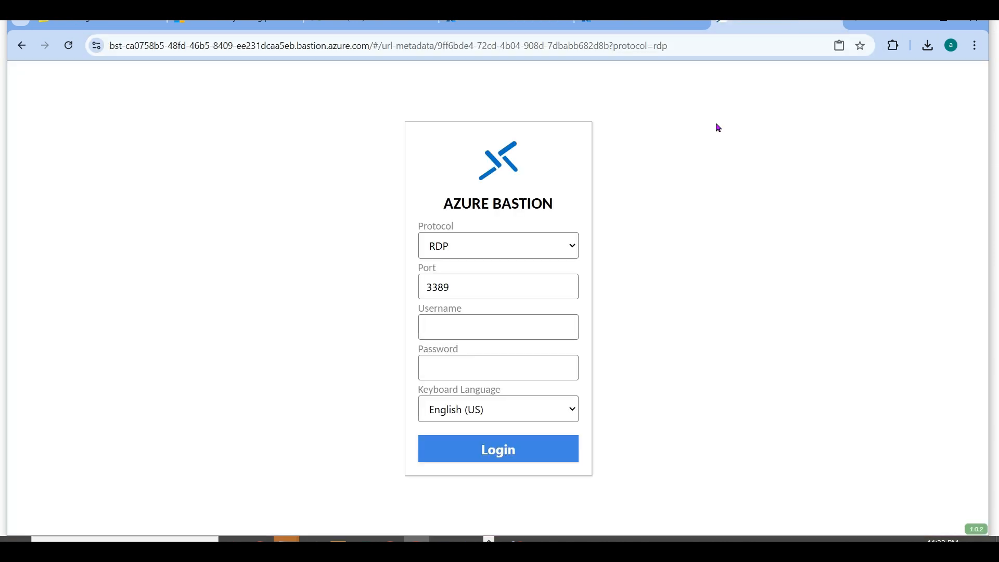
# - Try to log in to the VM over SSH on port 22 with the VM username and password, and close the session tab
pyautogui.click(573, 248)
pyautogui.click(490, 288)
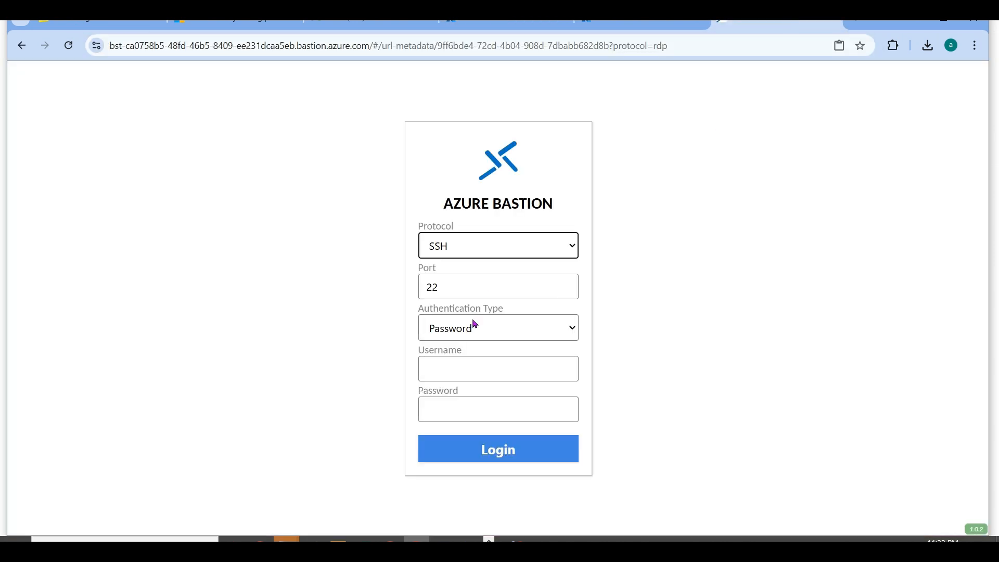
pyautogui.click(462, 372)
pyautogui.write('stan')
pyautogui.press('Tab')
pyautogui.write('********')
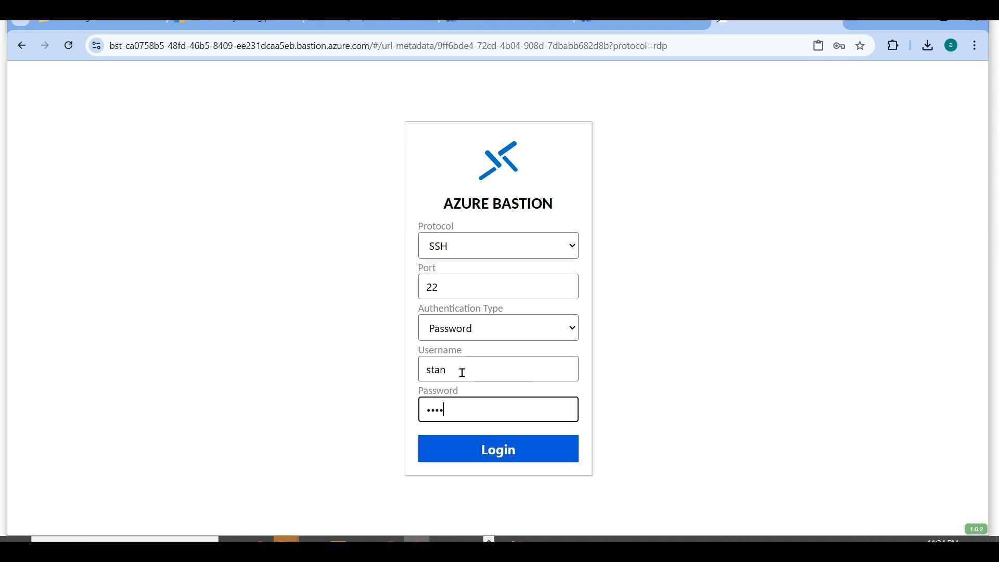
pyautogui.write('****')
pyautogui.click(482, 448)
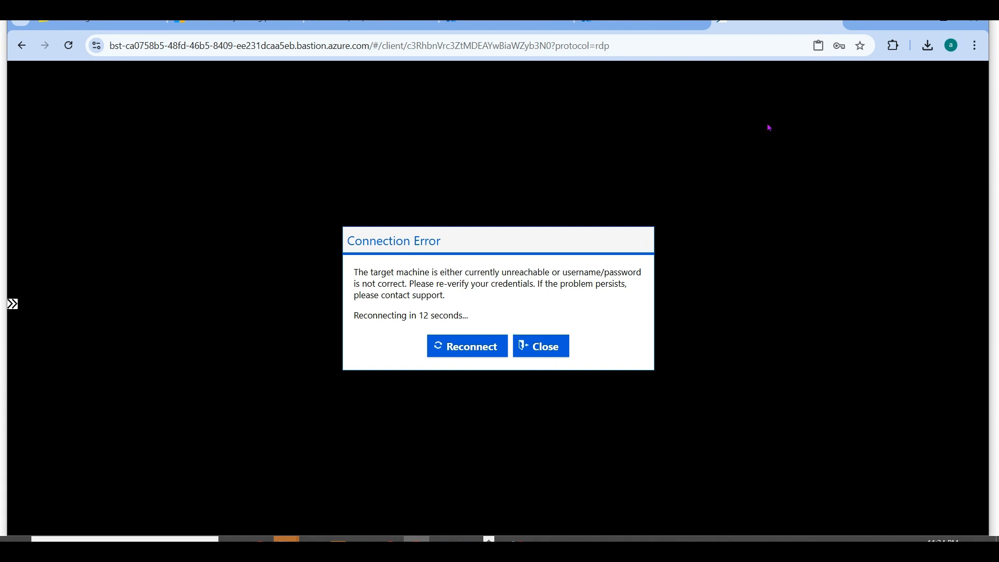
pyautogui.click(835, 23)
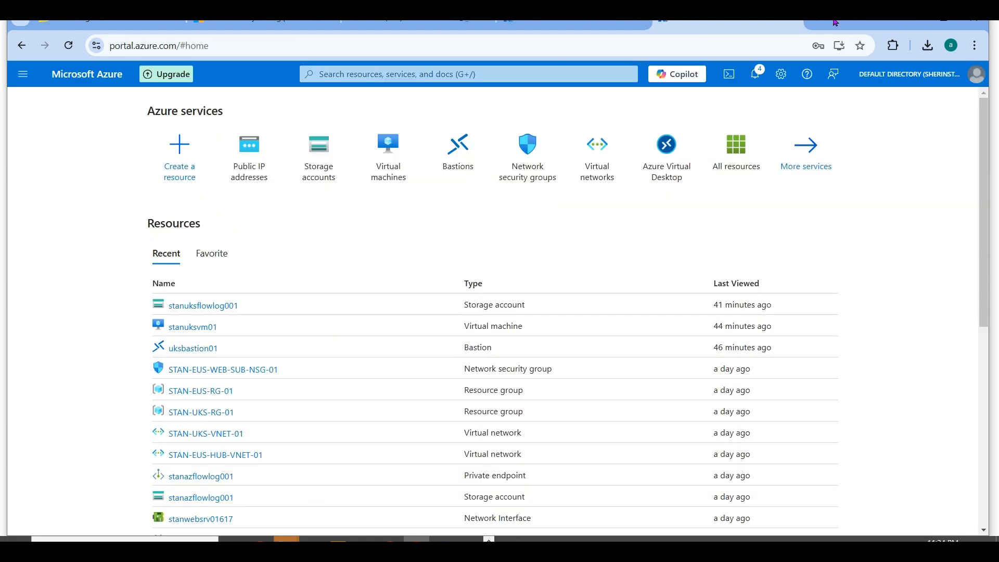
# - Return to the Bastions list, refresh it, and check eusbastion01's provisioning state on its overview
pyautogui.click(569, 31)
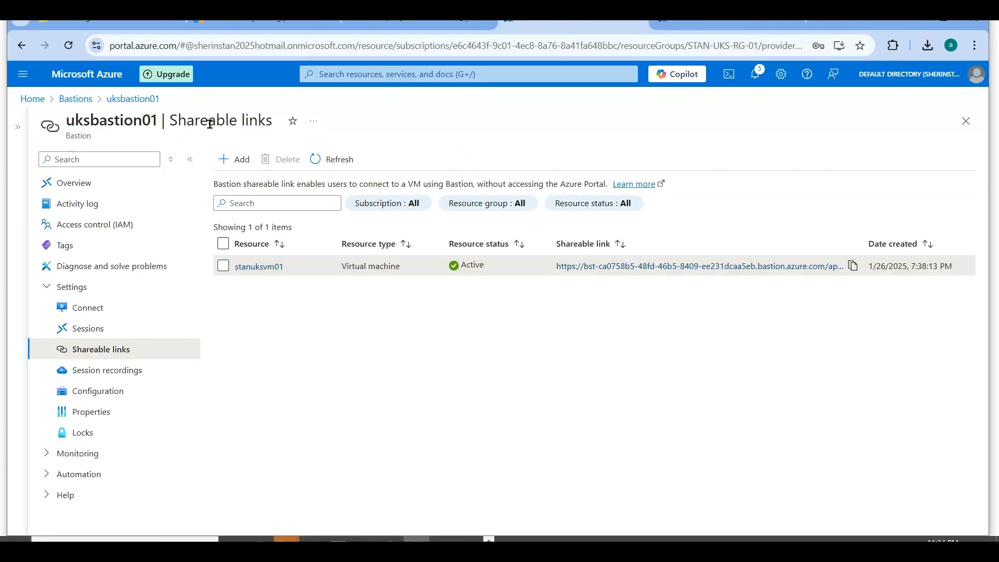
pyautogui.click(83, 106)
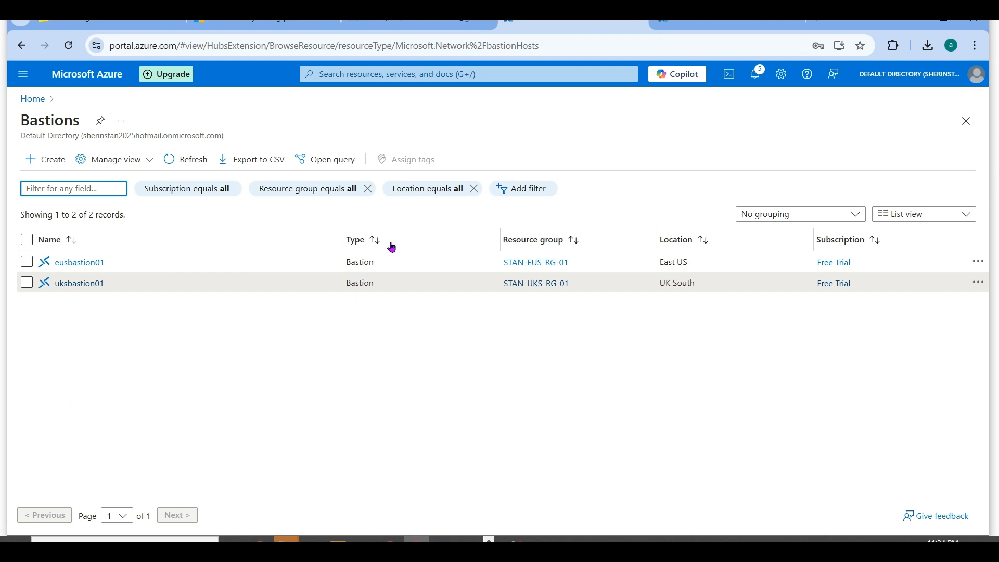
pyautogui.click(193, 159)
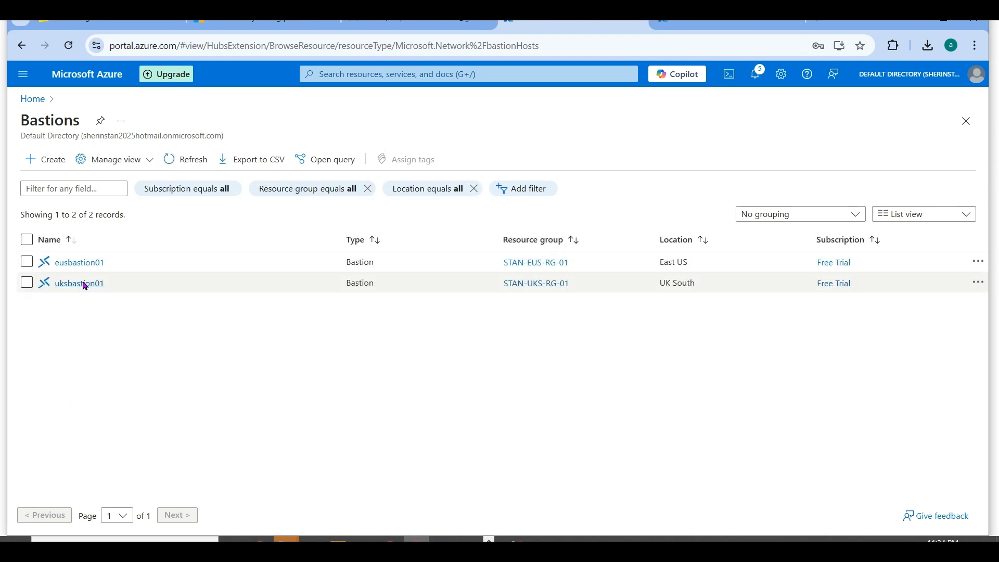
pyautogui.click(82, 263)
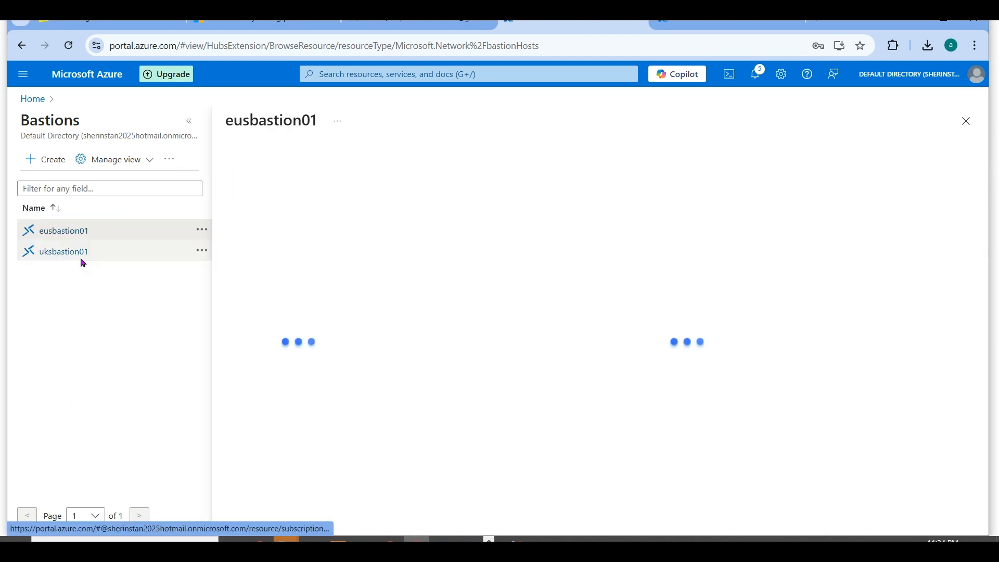
pyautogui.click(186, 123)
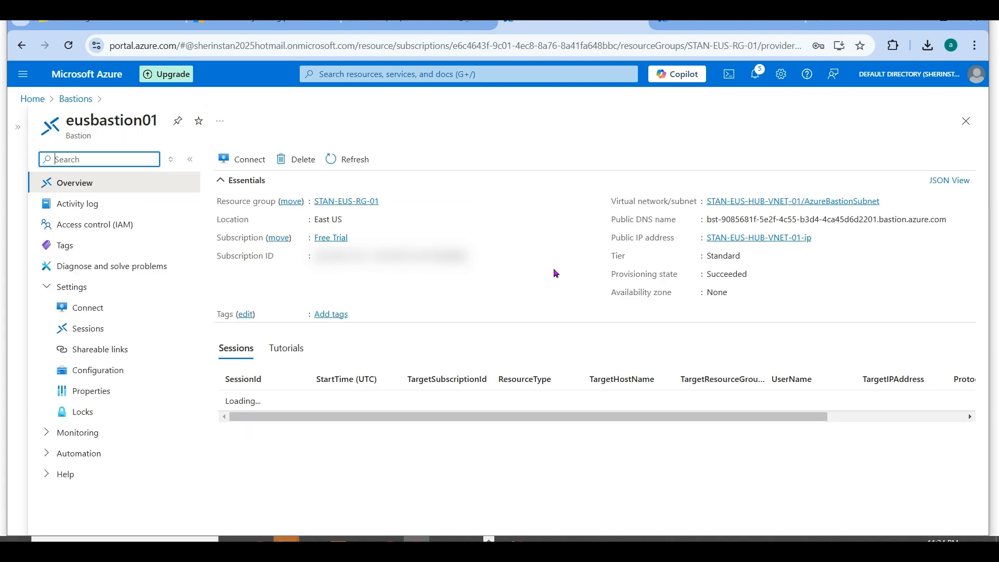
pyautogui.doubleClick(716, 278)
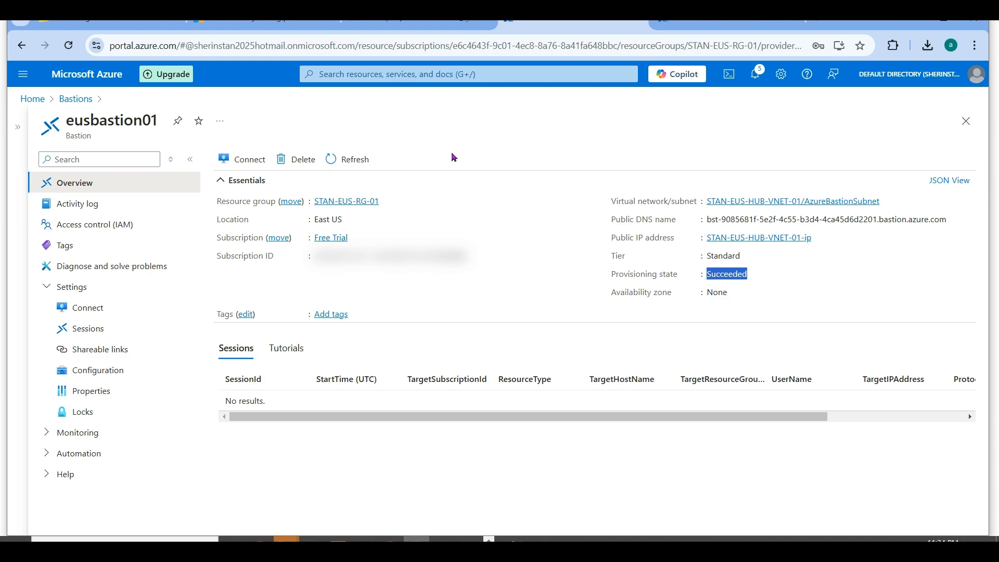
# - Open the virtual machine stanwebsrv01 in the other portal tab and copy its private IP address from the networking properties
pyautogui.click(729, 24)
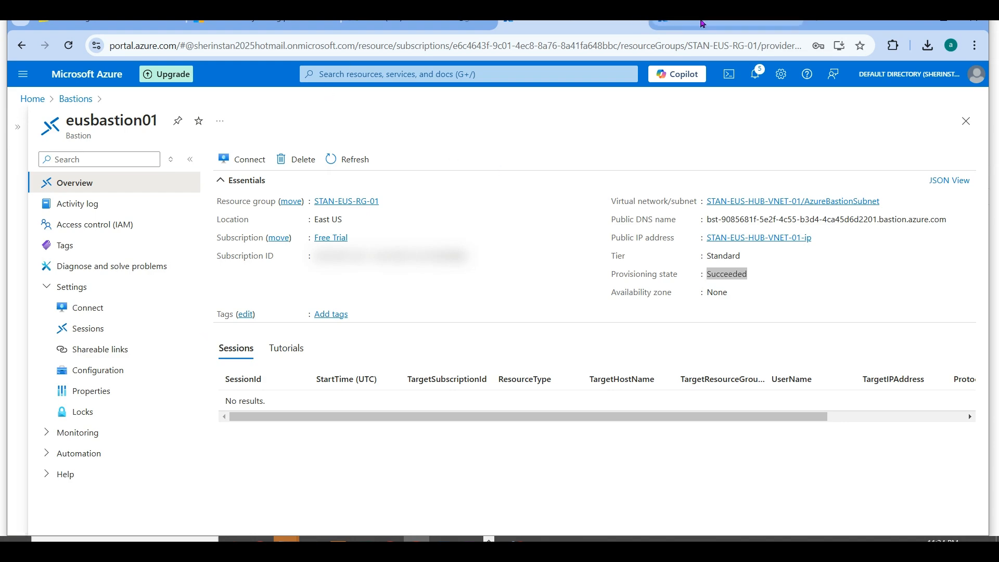
pyautogui.click(382, 145)
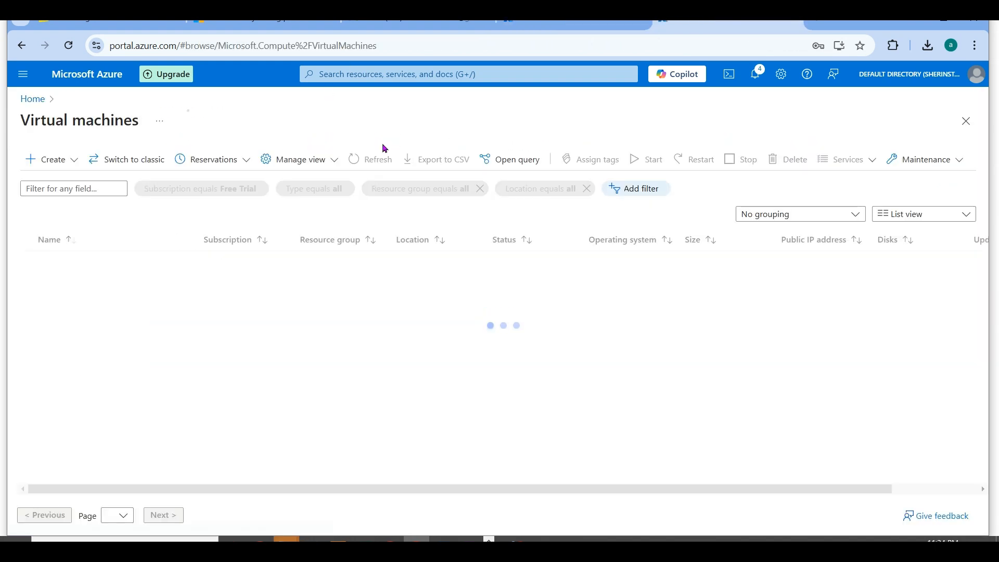
pyautogui.click(81, 282)
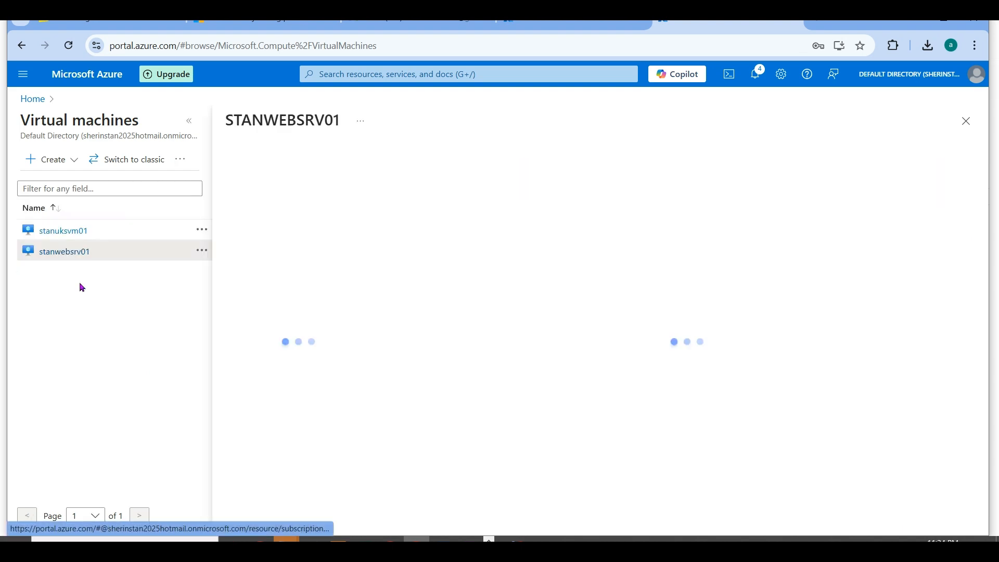
pyautogui.click(189, 123)
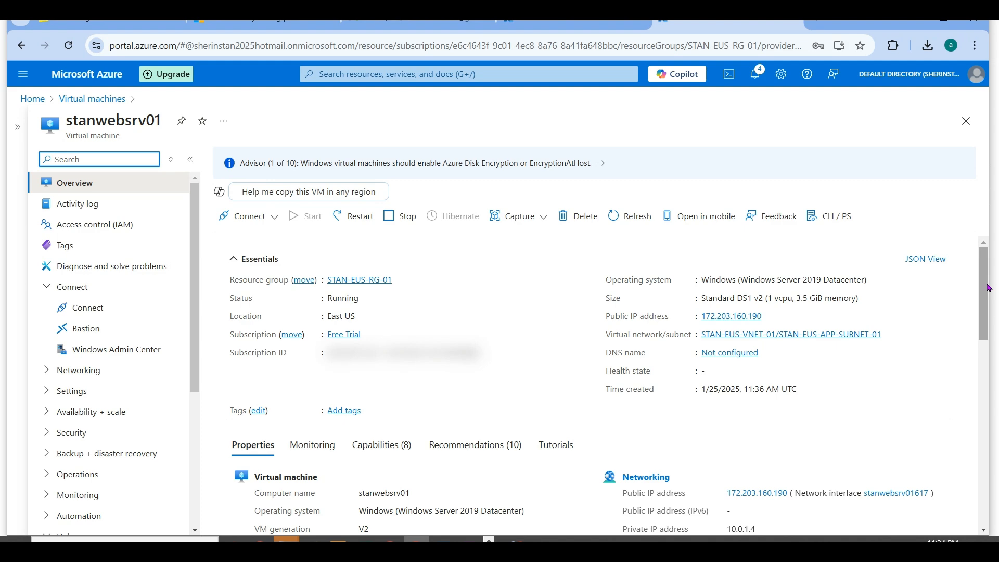
pyautogui.scroll(-3, 796, 368)
pyautogui.moveTo(759, 361); pyautogui.dragTo(718, 368)
pyautogui.hotkey('ctrl', 'c')
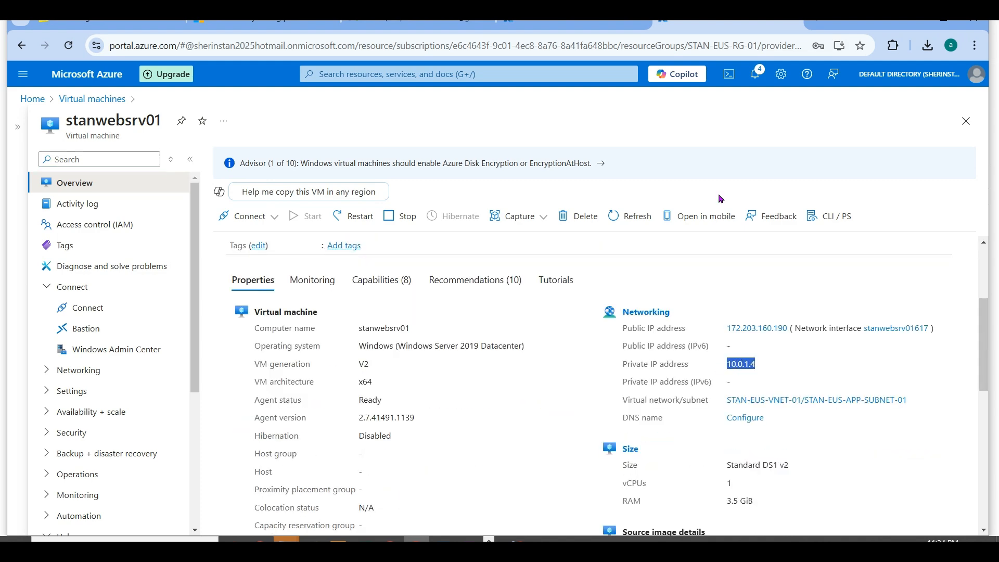
# - Return to eusbastion01, open its connection form, and enter 10.0.1.4 as the target IP address
pyautogui.click(563, 25)
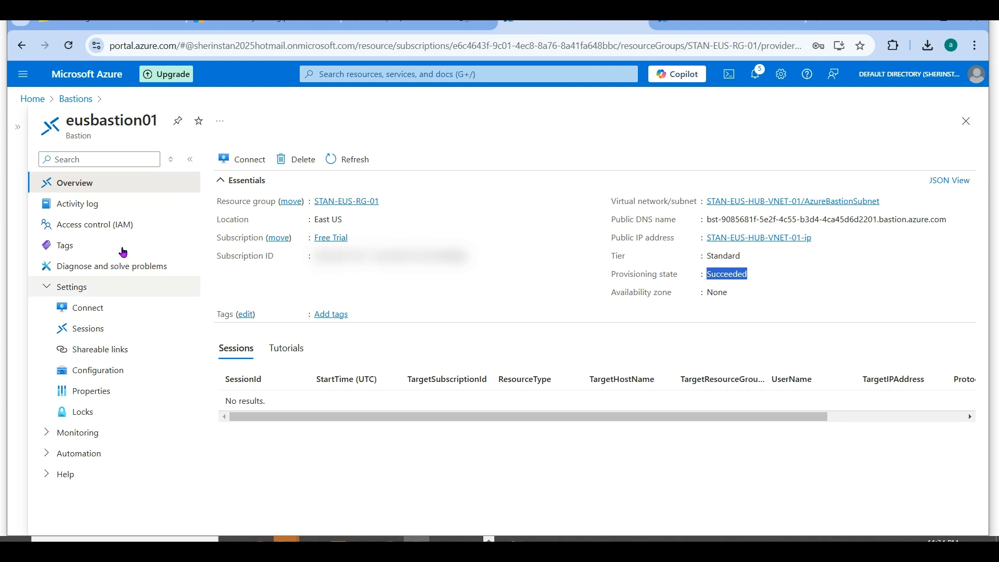
pyautogui.click(88, 309)
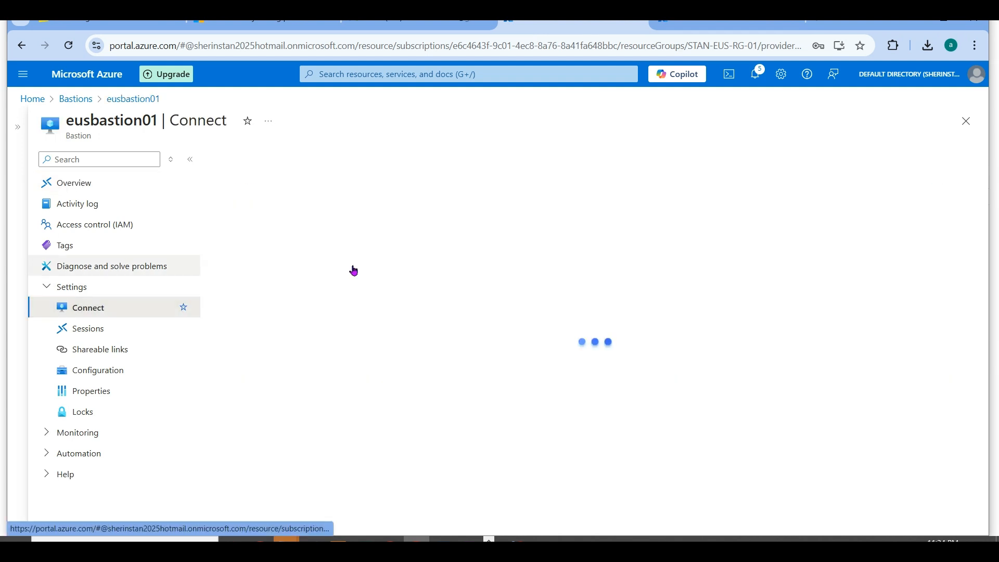
pyautogui.hotkey('ctrl', 'v')
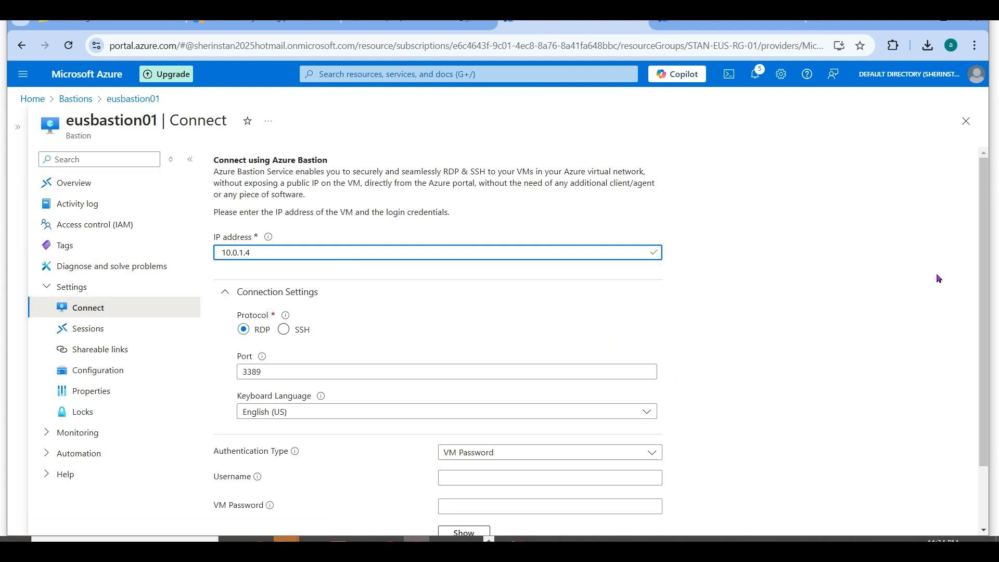
# - Enter the VM username and password, turn off opening in a new browser tab, and connect over RDP
pyautogui.scroll(-2, 994, 337)
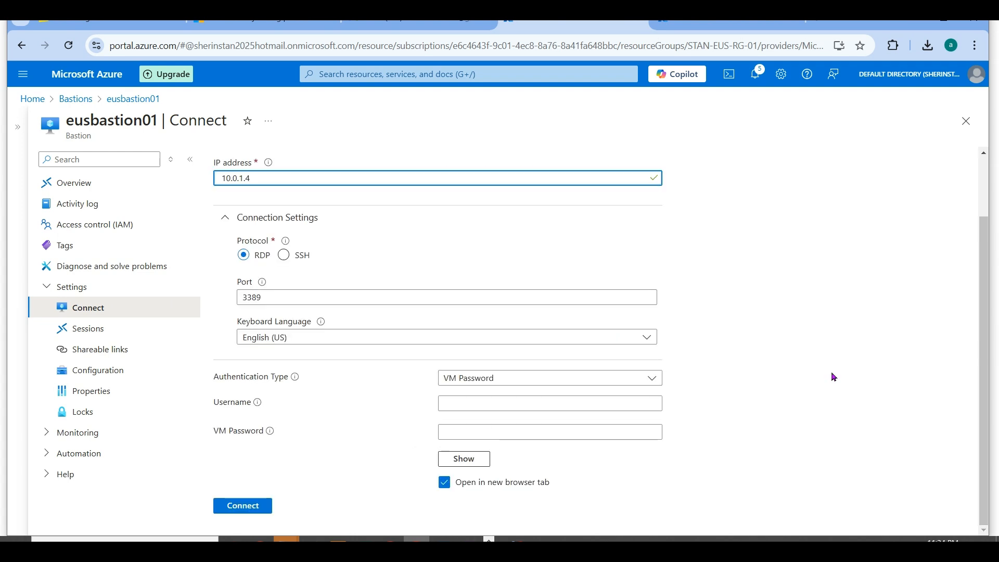
pyautogui.click(549, 399)
pyautogui.write('stan')
pyautogui.press('Tab')
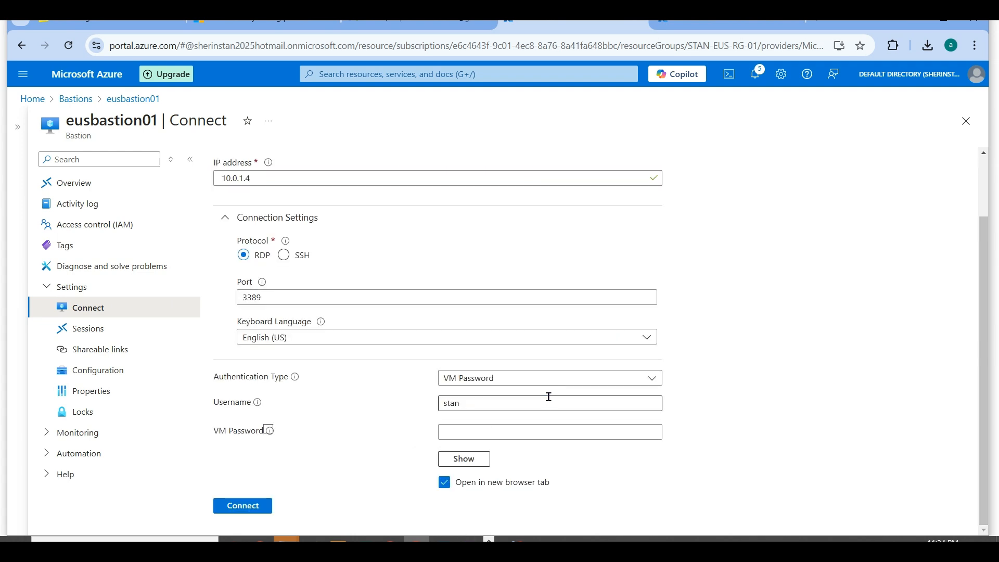
pyautogui.press('Tab')
pyautogui.write('••••')
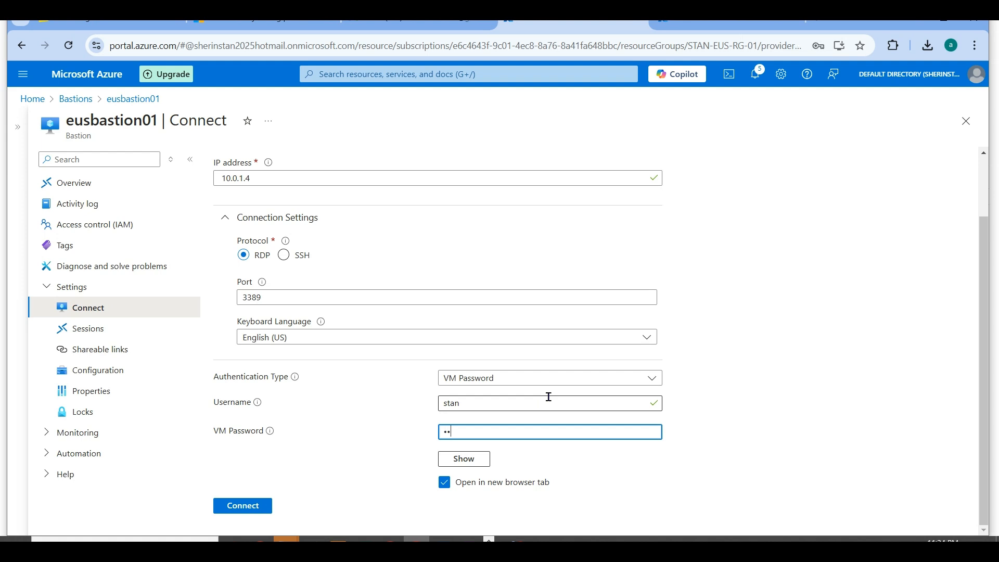
pyautogui.write('••••••••')
pyautogui.click(444, 482)
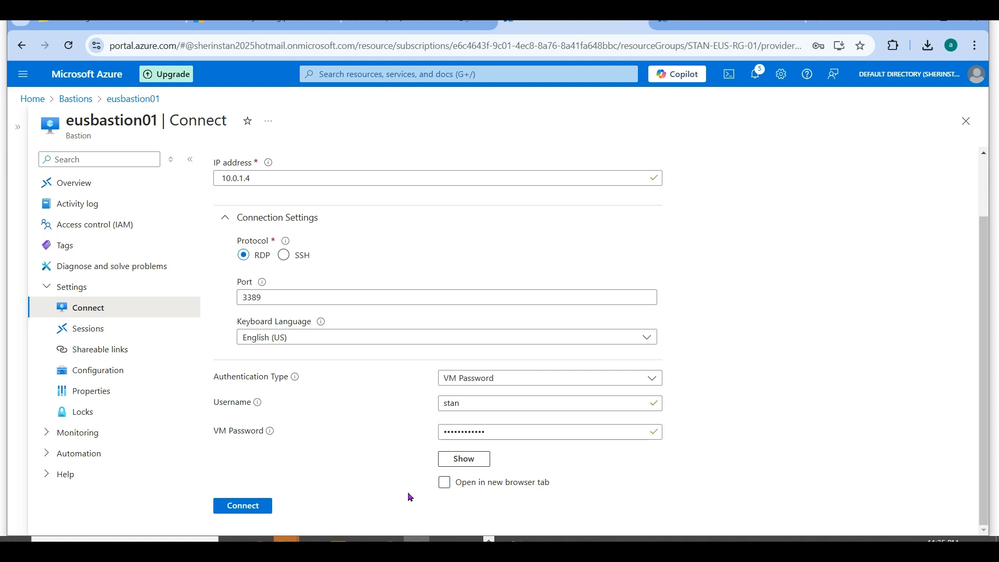
pyautogui.click(258, 506)
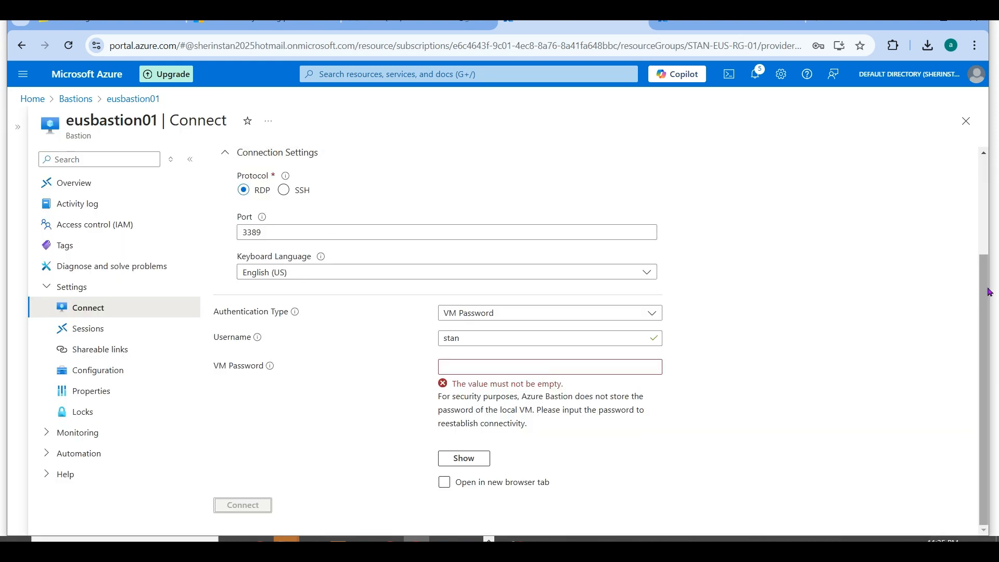
# - Go back to the virtual machines list, open stanuksvm01, and copy its private IP address
pyautogui.scroll(3, 988, 310)
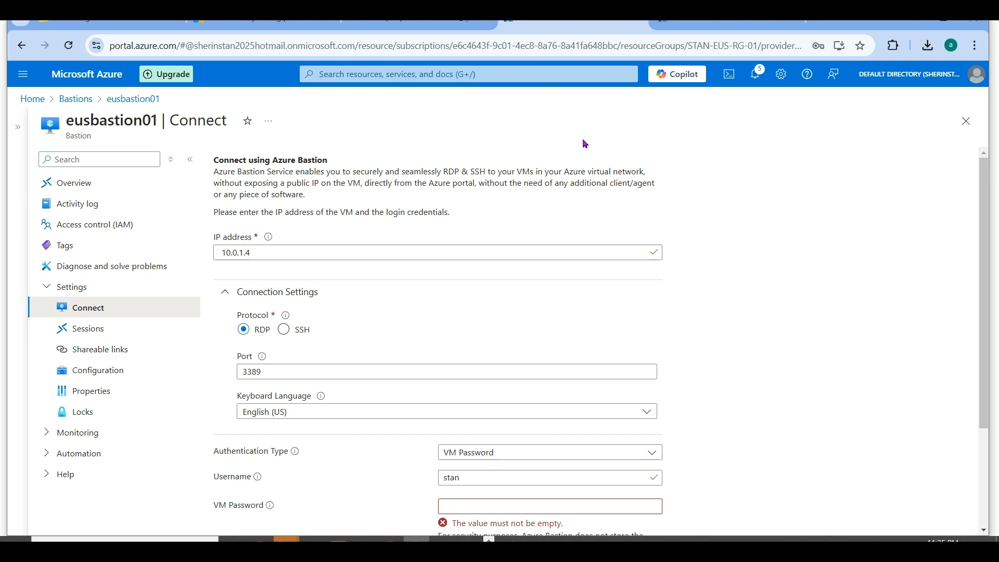
pyautogui.click(690, 24)
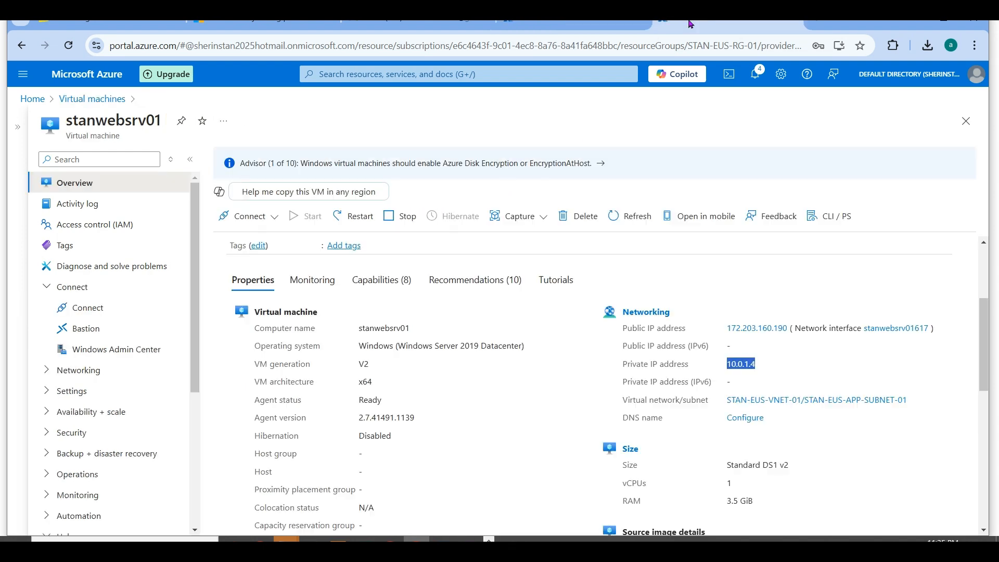
pyautogui.click(99, 100)
pyautogui.click(67, 262)
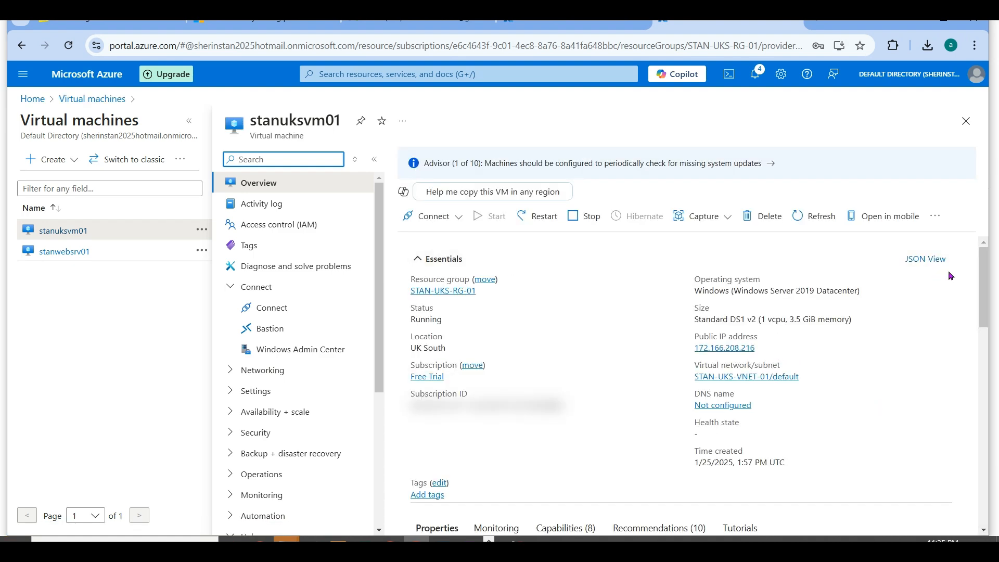
pyautogui.moveTo(987, 285); pyautogui.dragTo(998, 363)
pyautogui.moveTo(854, 338); pyautogui.dragTo(788, 341)
pyautogui.hotkey('ctrl', 'c')
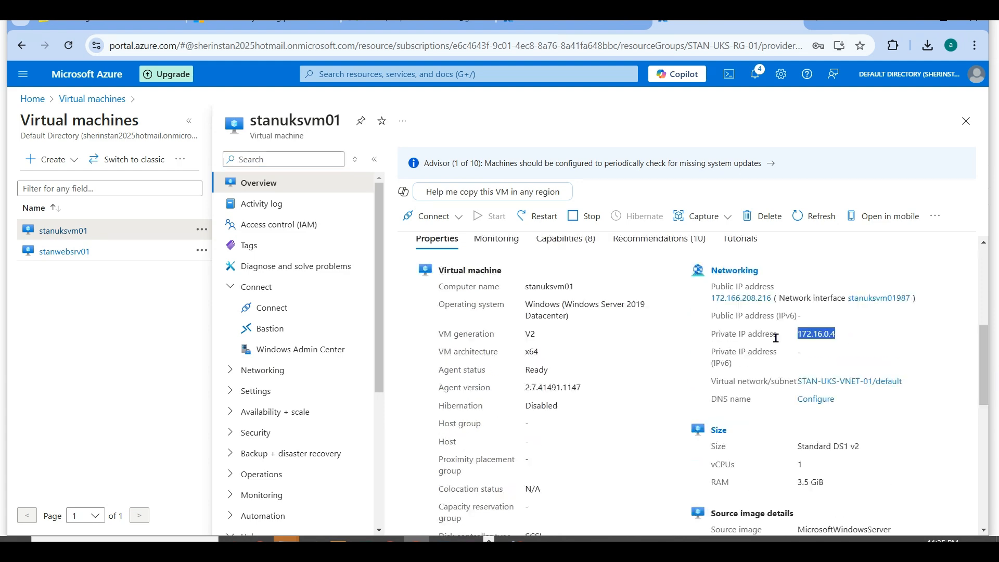
# - Replace the target IP address in eusbastion01's connection form with 172.16.0.4
pyautogui.click(581, 16)
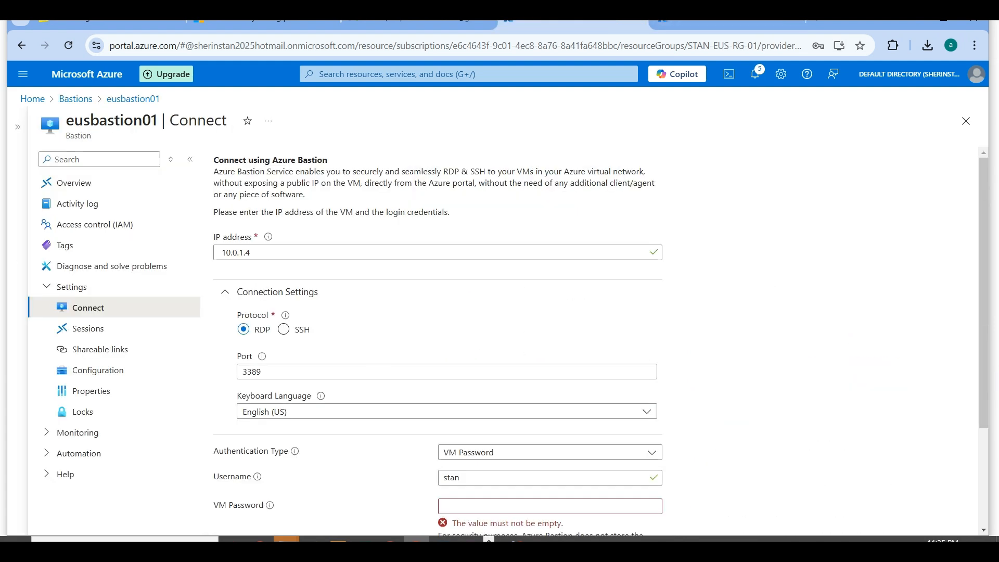
pyautogui.tripleClick(260, 252)
pyautogui.hotkey('ctrl', 'v')
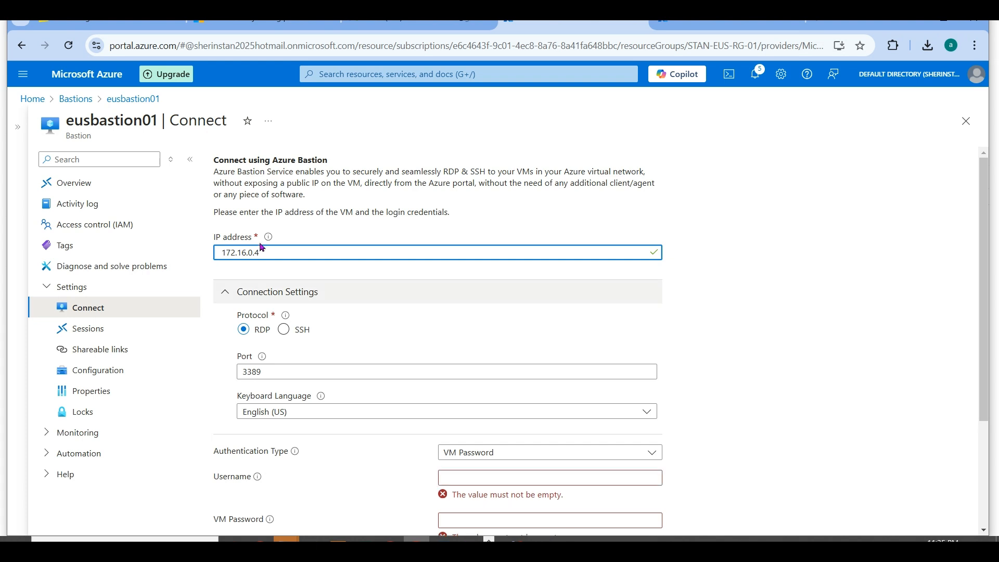
# - Enter the VM username and password, connect to stanuksvm01 over RDP, and return to its overview in the other portal tab
pyautogui.scroll(-3, 633, 397)
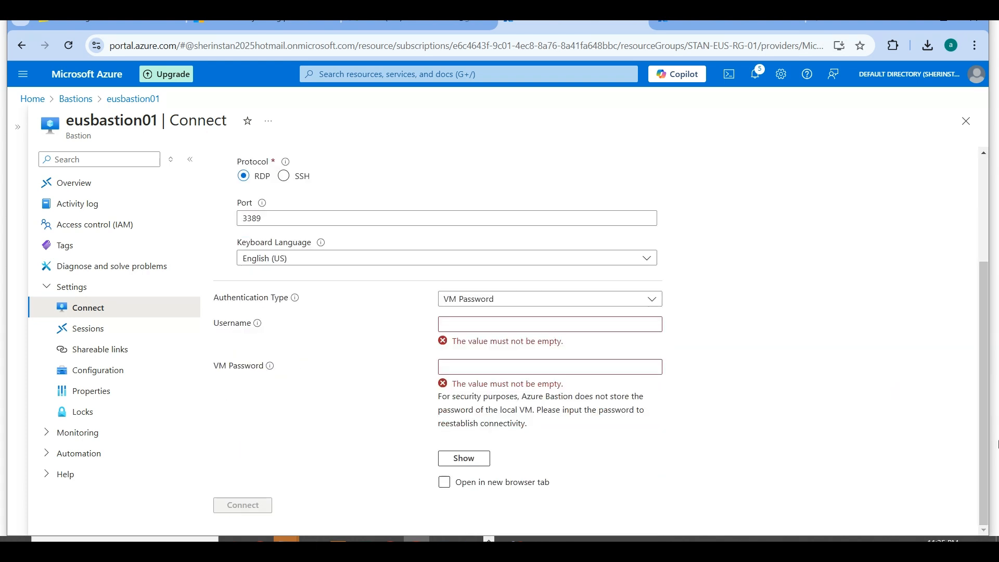
pyautogui.click(493, 323)
pyautogui.write('sta')
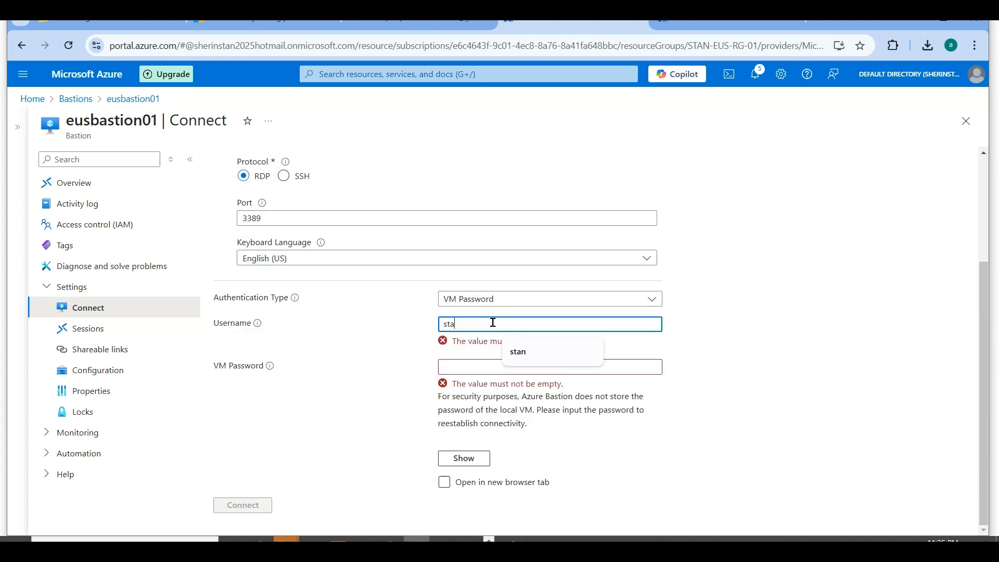
pyautogui.write('n')
pyautogui.press('Tab')
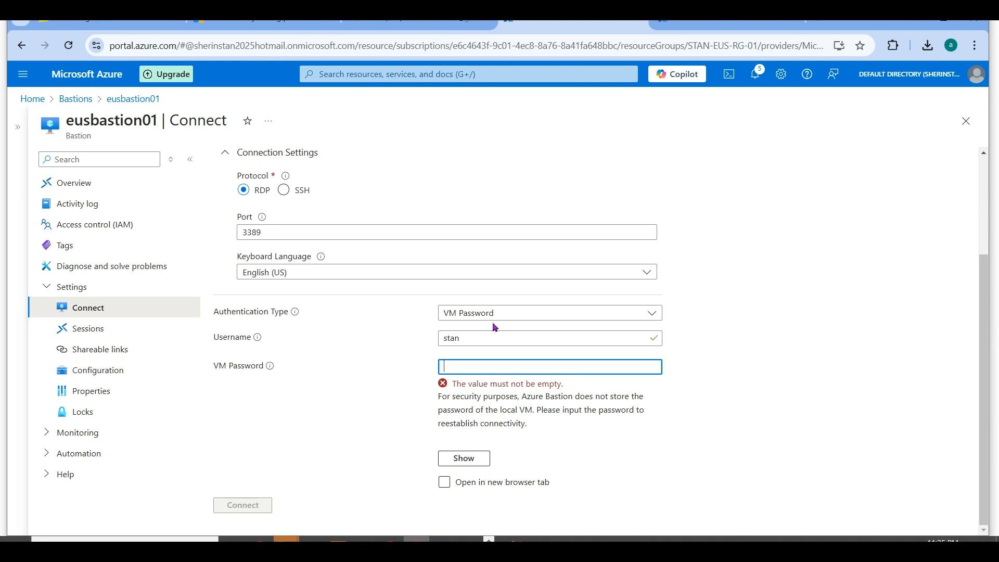
pyautogui.write('••••••••••••')
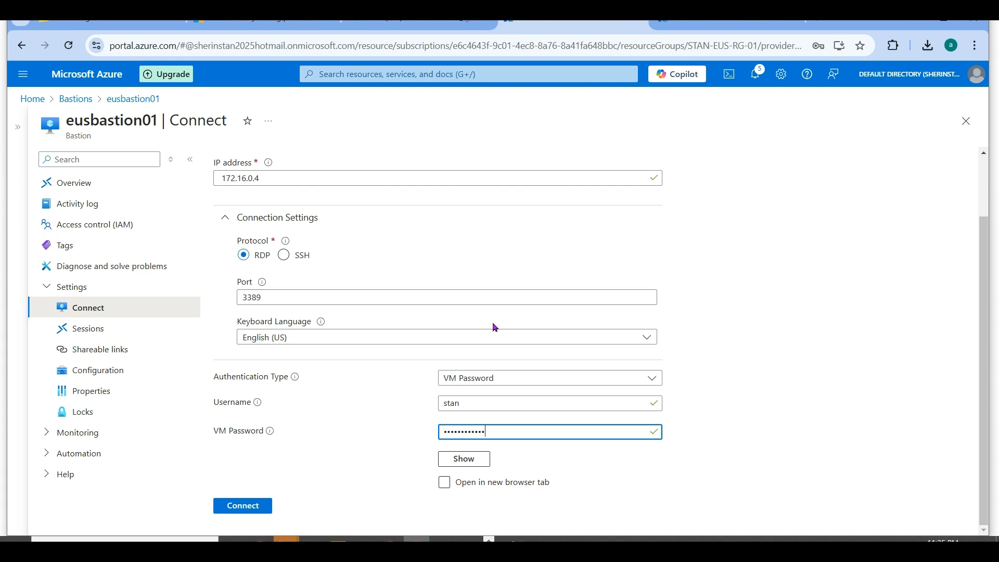
pyautogui.click(245, 505)
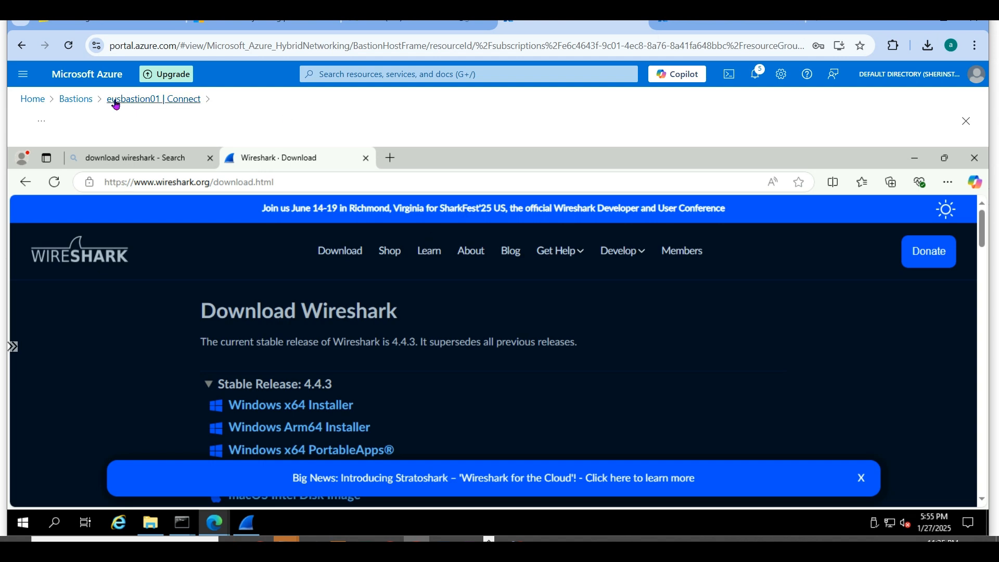
pyautogui.click(703, 26)
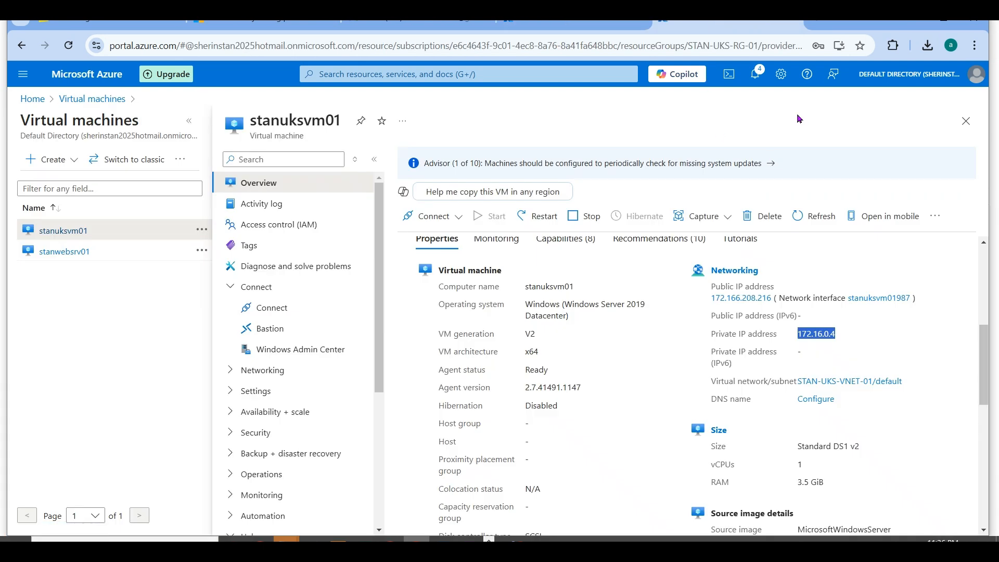
# - Check stanuksvm01's location in the virtual machines list, and examine the UKS-TO-EUS peering of virtual network STAN-EUS-HUB-VNET-01
pyautogui.click(965, 121)
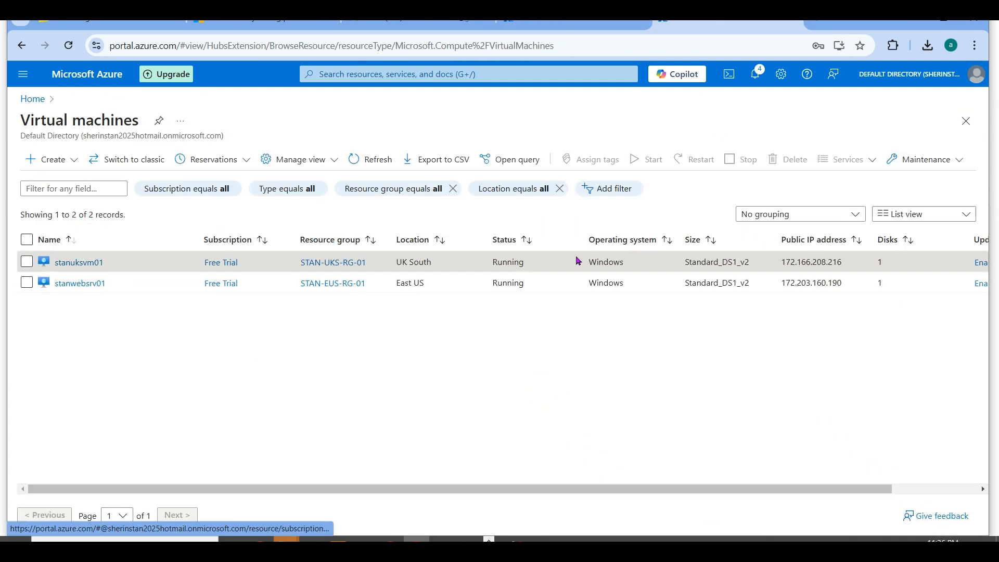
pyautogui.moveTo(445, 267); pyautogui.dragTo(400, 268)
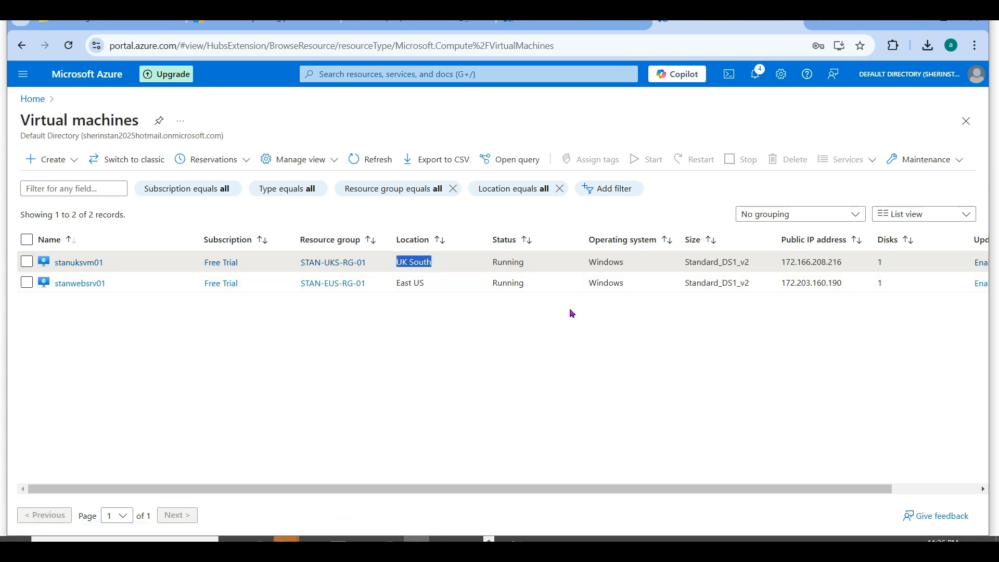
pyautogui.click(33, 99)
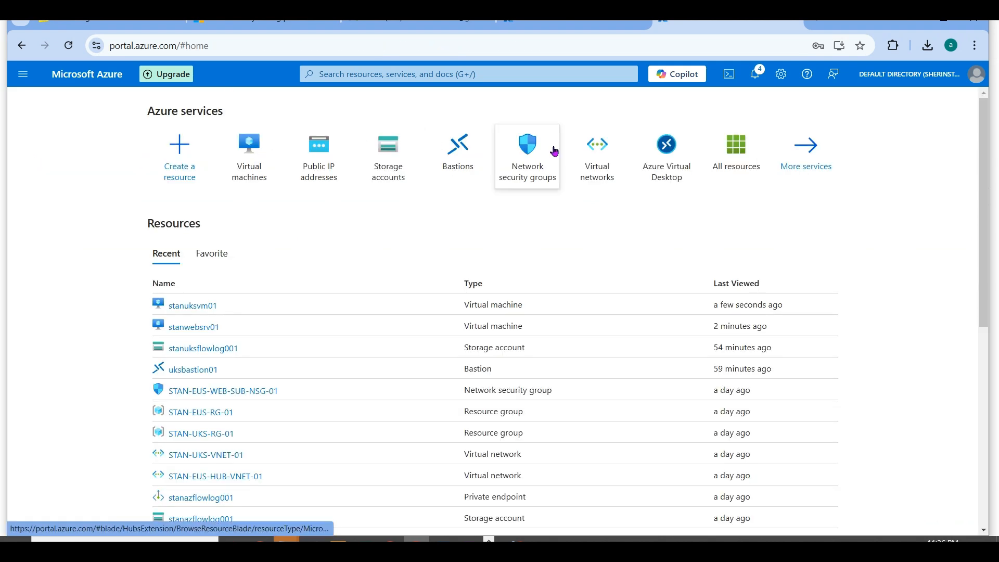
pyautogui.click(587, 153)
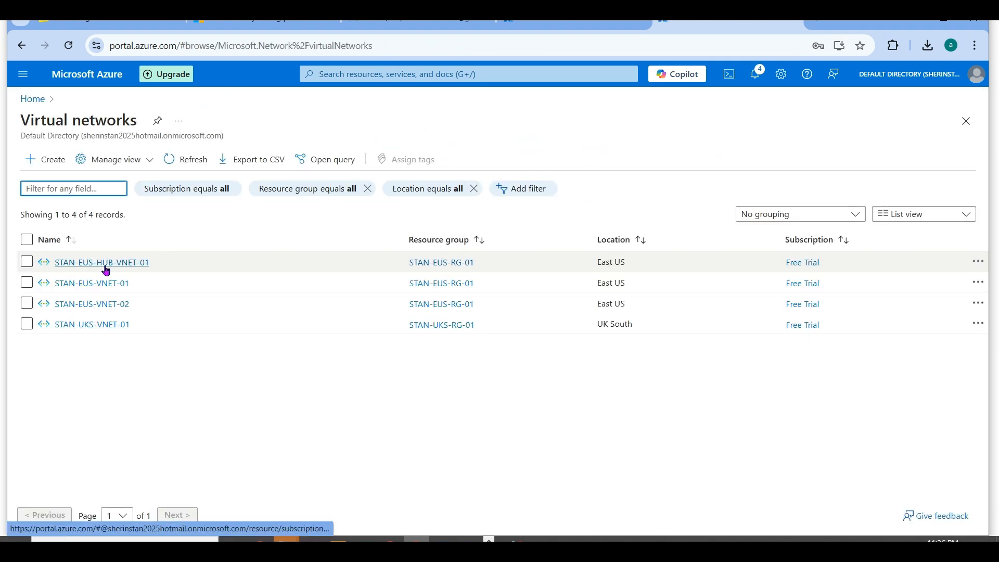
pyautogui.click(105, 267)
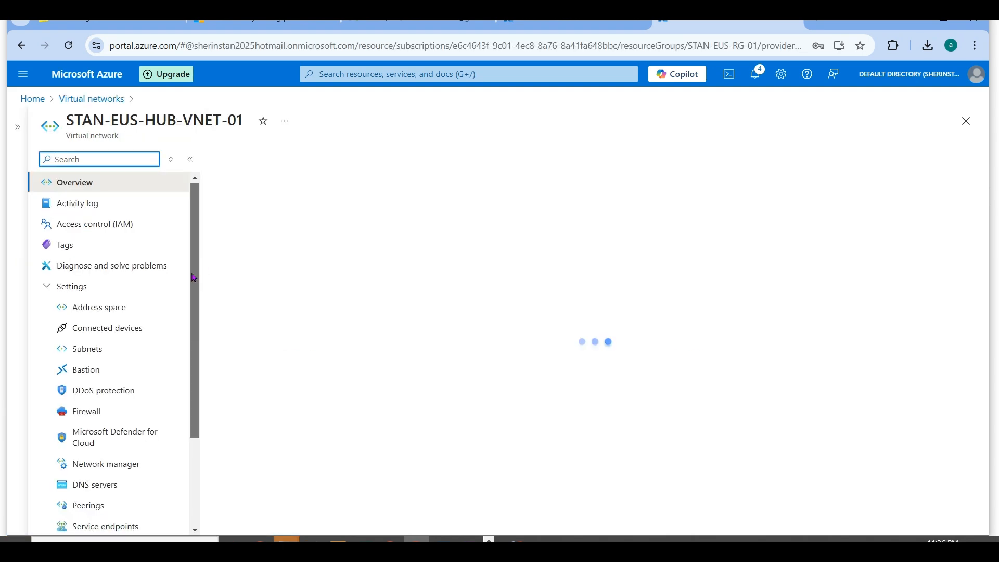
pyautogui.moveTo(197, 264); pyautogui.dragTo(200, 382)
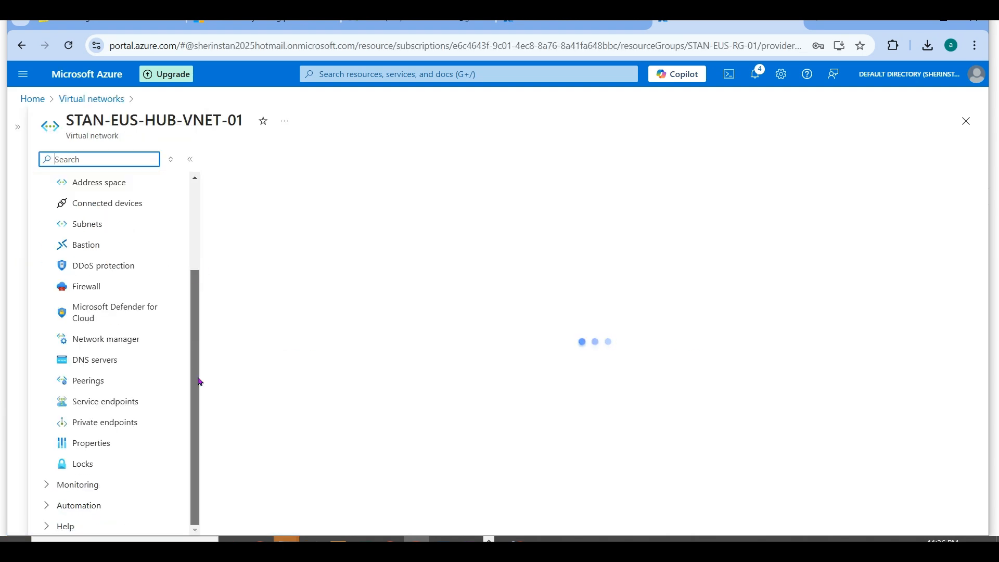
pyautogui.click(101, 382)
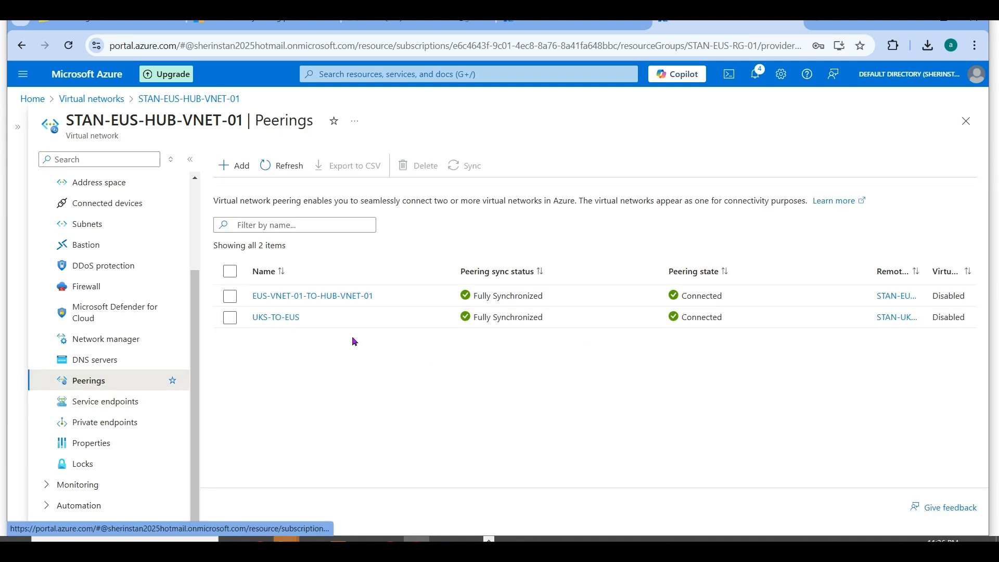
pyautogui.moveTo(310, 321); pyautogui.dragTo(243, 320)
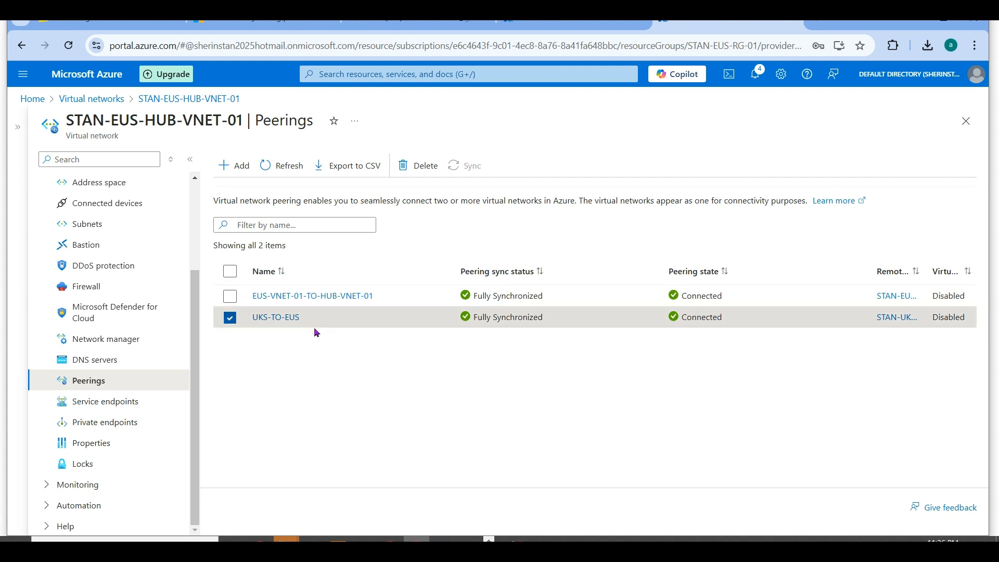
# - Leave the hub network's peerings and return to the virtual machines list by way of the portal home page
pyautogui.click(107, 101)
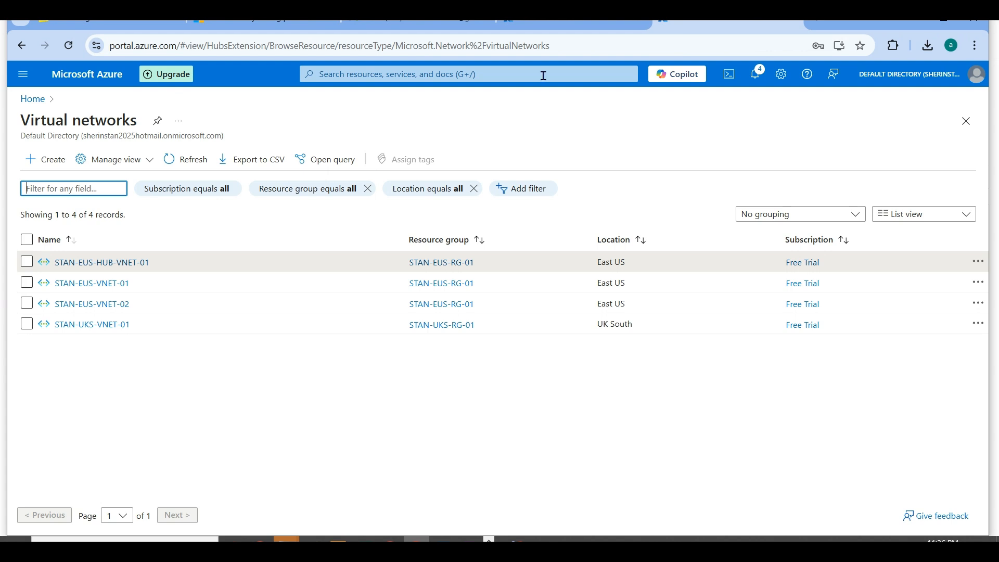
pyautogui.moveTo(20, 121); pyautogui.dragTo(44, 111)
pyautogui.click(33, 99)
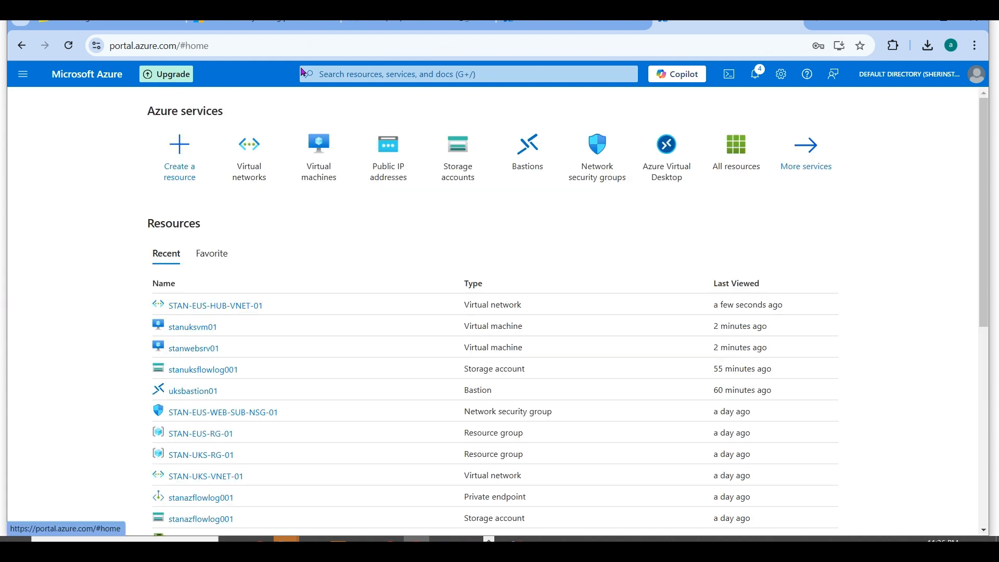
pyautogui.click(330, 172)
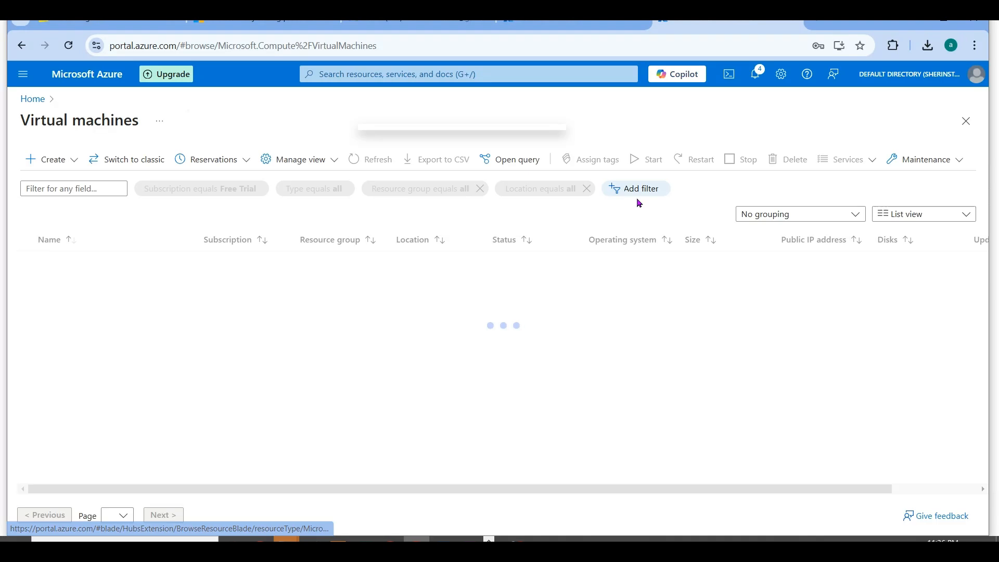
# - Close the leftover Remote Desktop window, try signing in to stanuksvm01's pending connection with the account password, and decline its certificate
pyautogui.click(286, 540)
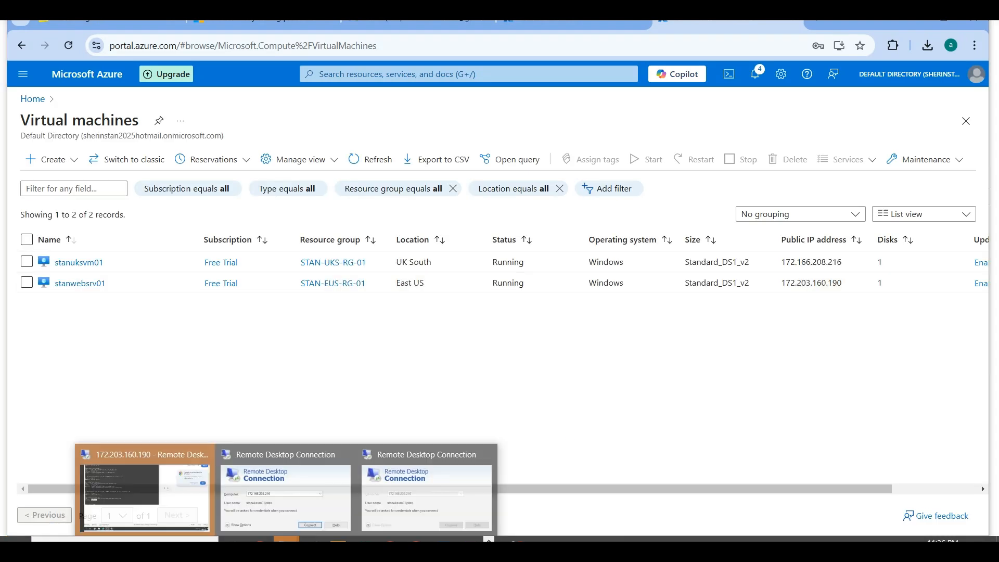
pyautogui.click(345, 453)
pyautogui.click(414, 456)
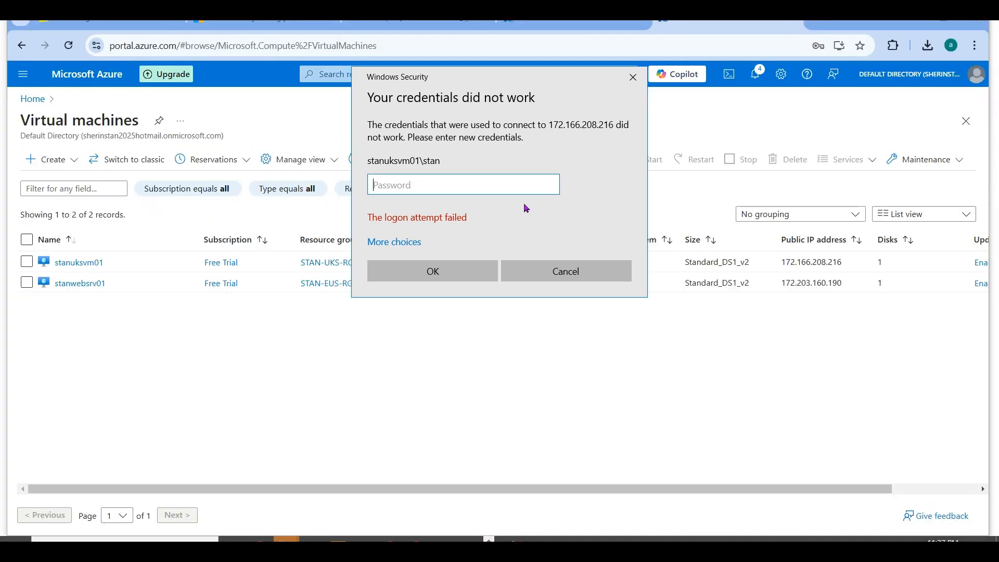
pyautogui.write('************')
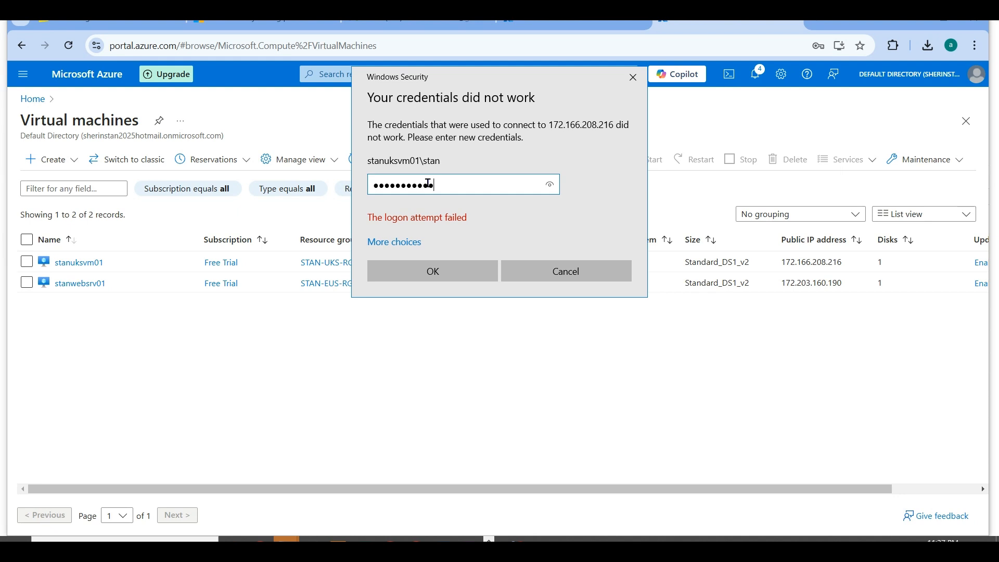
pyautogui.press('Return')
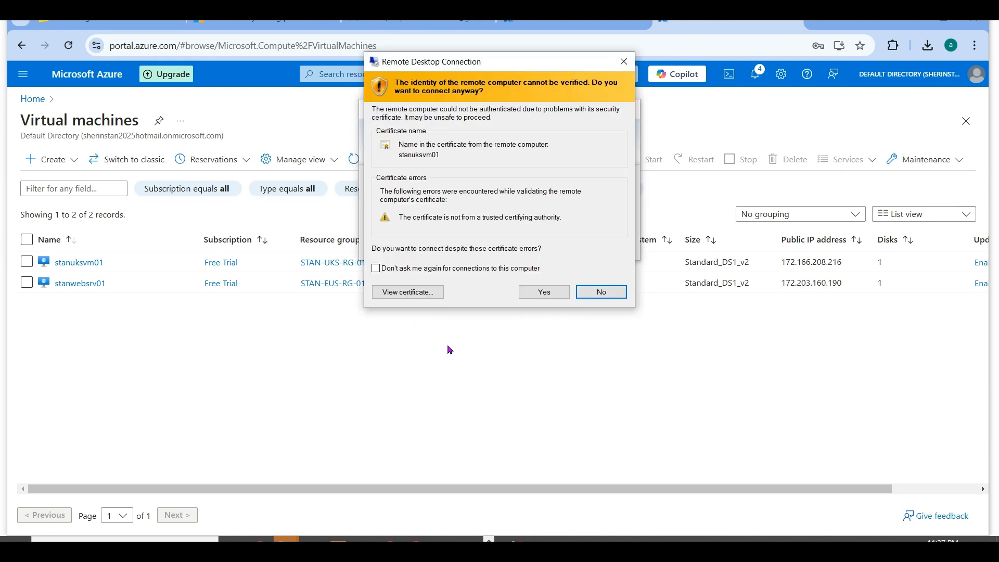
pyautogui.click(577, 293)
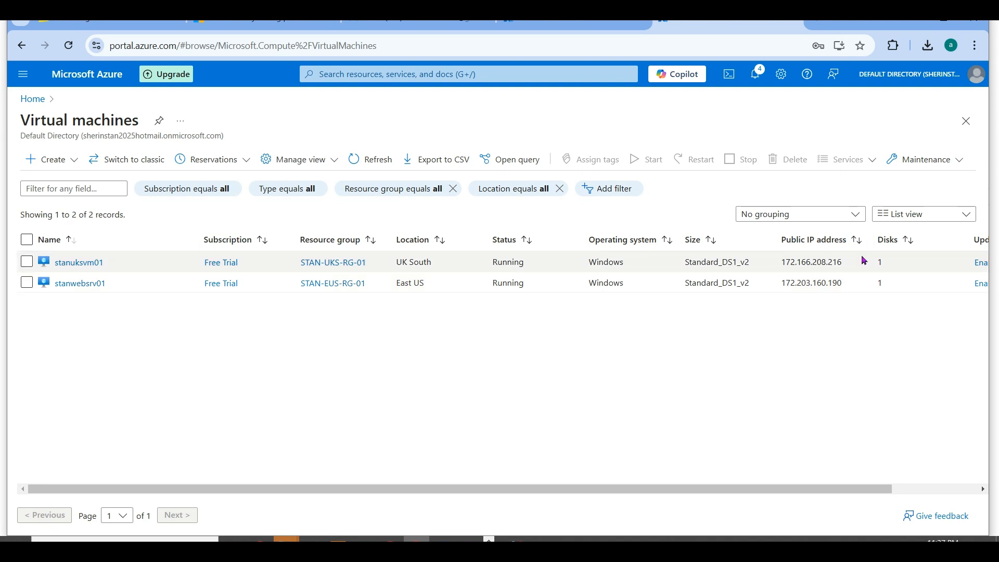
# - Copy stanwebsrv01's public IP address and start a Remote Desktop connection (mstsc) to 172.203.160.190
pyautogui.moveTo(853, 286); pyautogui.dragTo(782, 285)
pyautogui.hotkey('ctrl', 'c')
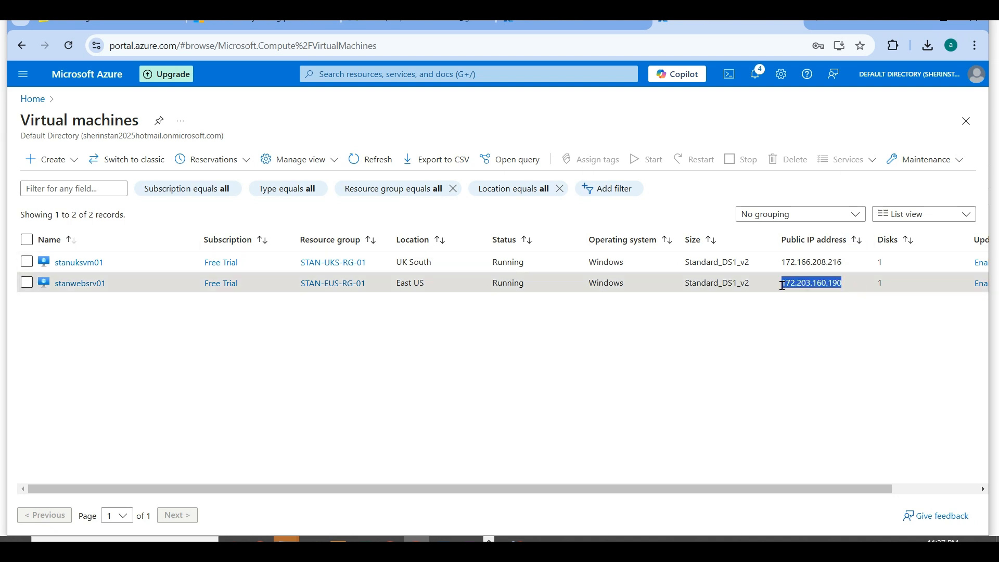
pyautogui.press('super+r')
pyautogui.write('mstsc')
pyautogui.press('Return')
pyautogui.hotkey('ctrl', 'v')
pyautogui.press('Return')
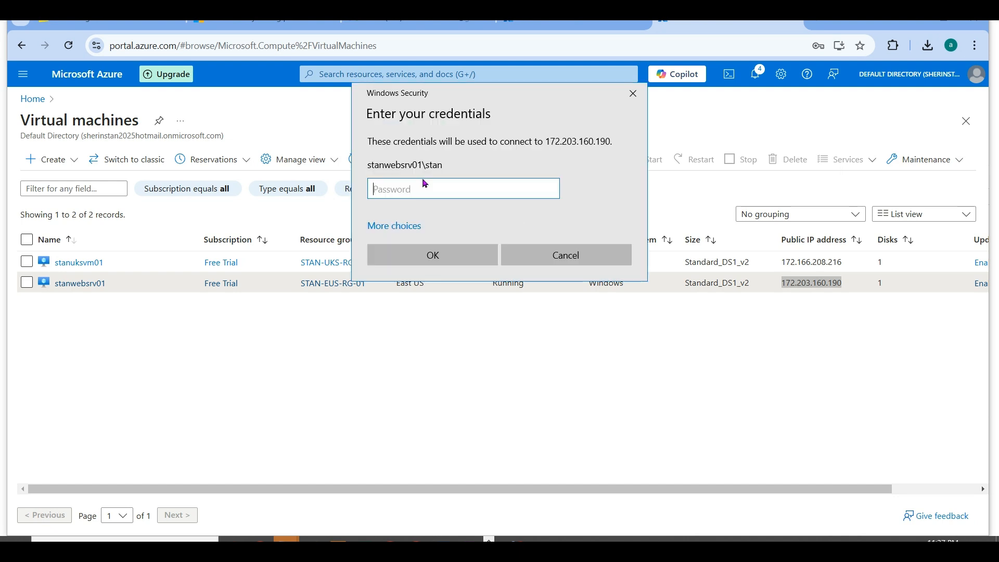
# - Enter the account password for stanwebsrv01, accept the untrusted certificate, and minimize the remote session window
pyautogui.write('••••••••••••')
pyautogui.press('Return')
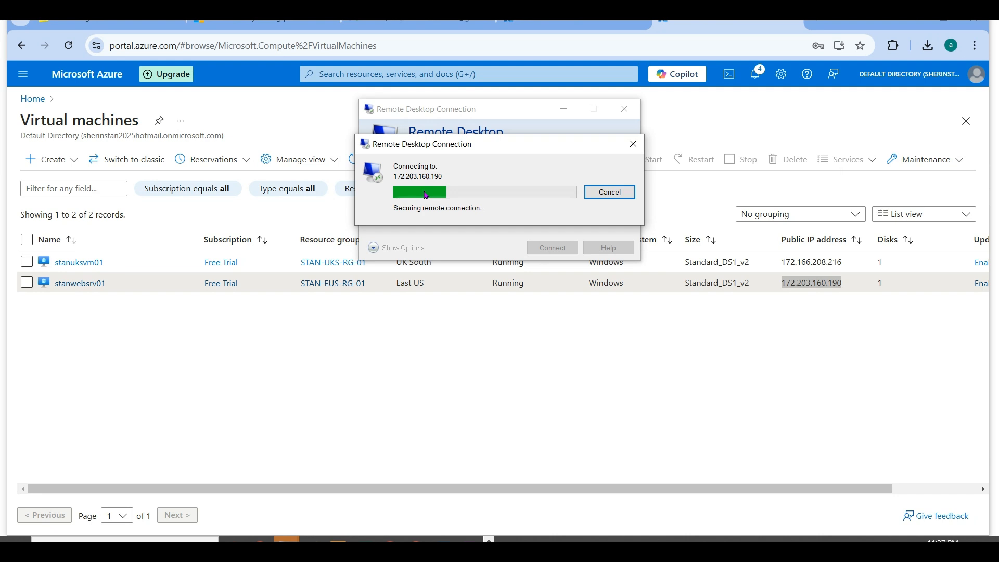
pyautogui.click(541, 292)
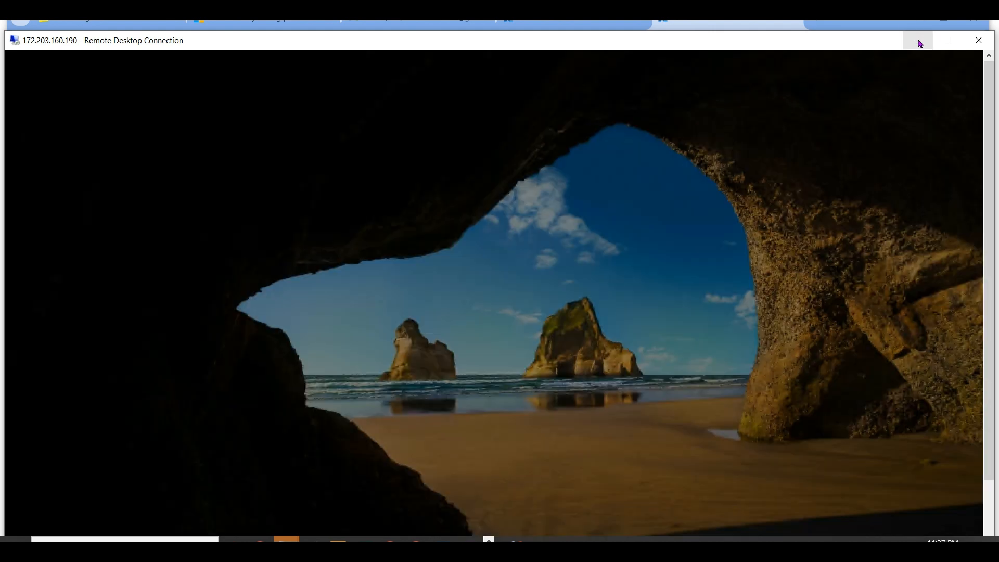
pyautogui.click(919, 42)
# - Open the configuration of eusbastion01 from the Bastions list and try to downgrade its tier to Basic
pyautogui.click(38, 99)
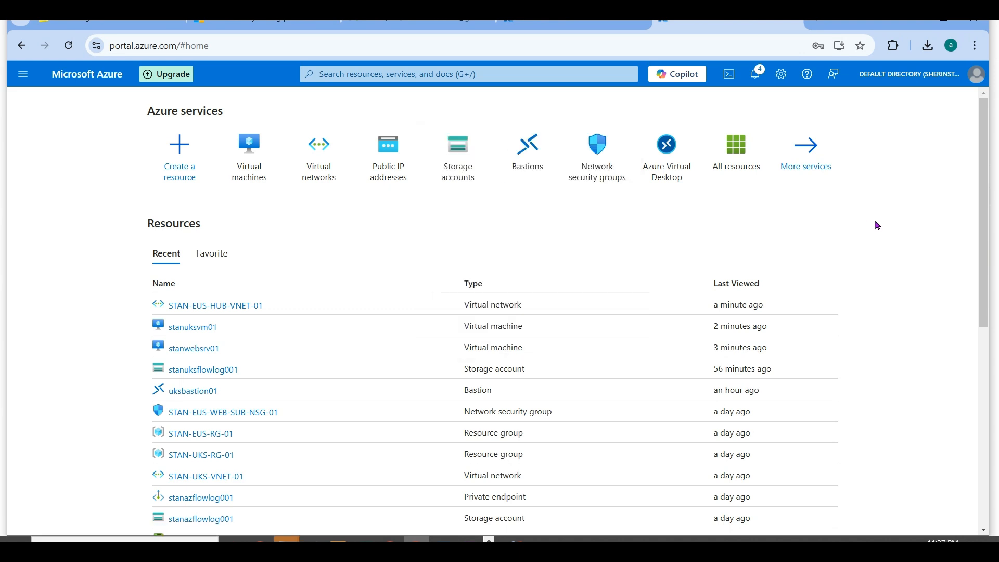
pyautogui.click(520, 143)
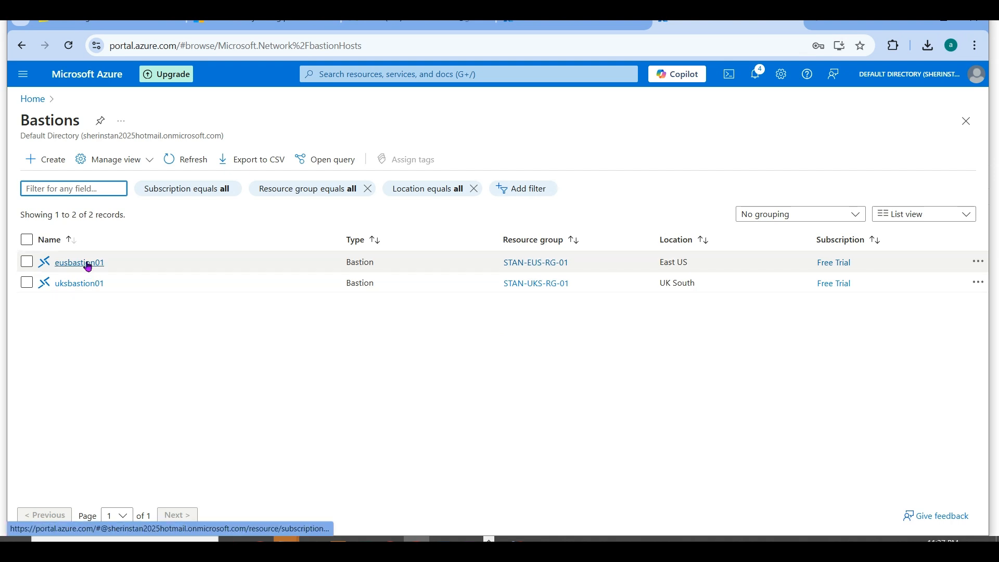
pyautogui.click(81, 284)
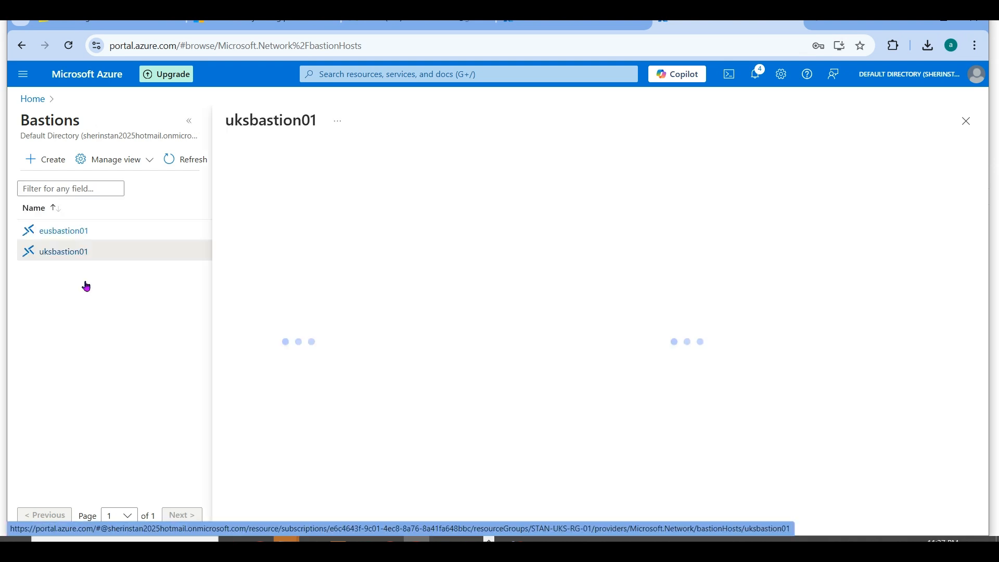
pyautogui.click(62, 232)
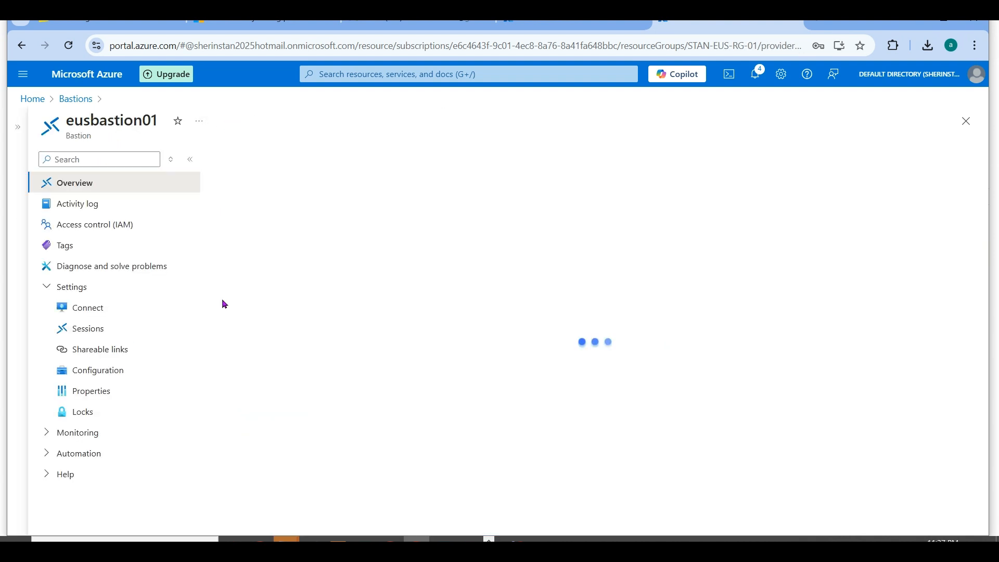
pyautogui.click(98, 379)
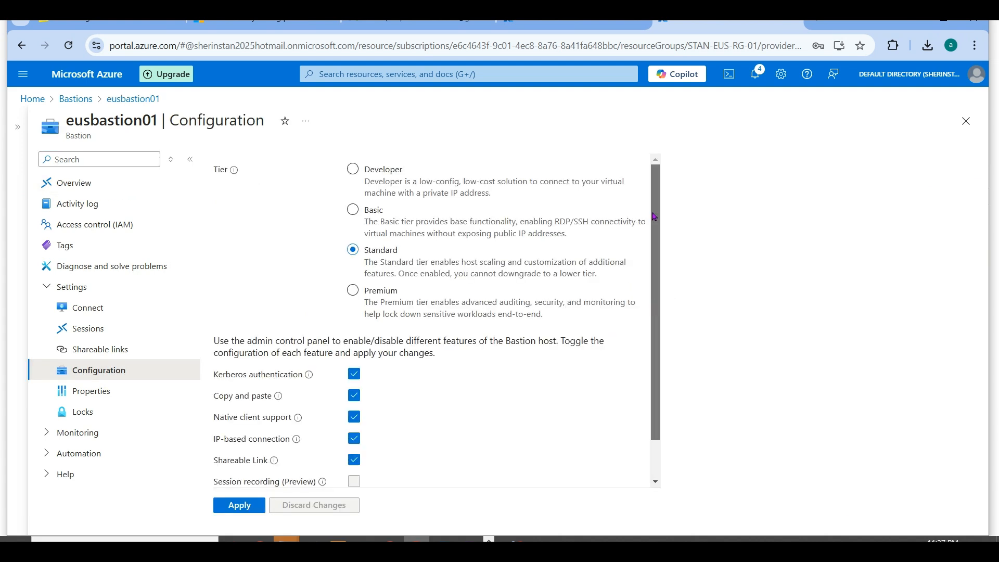
pyautogui.click(367, 213)
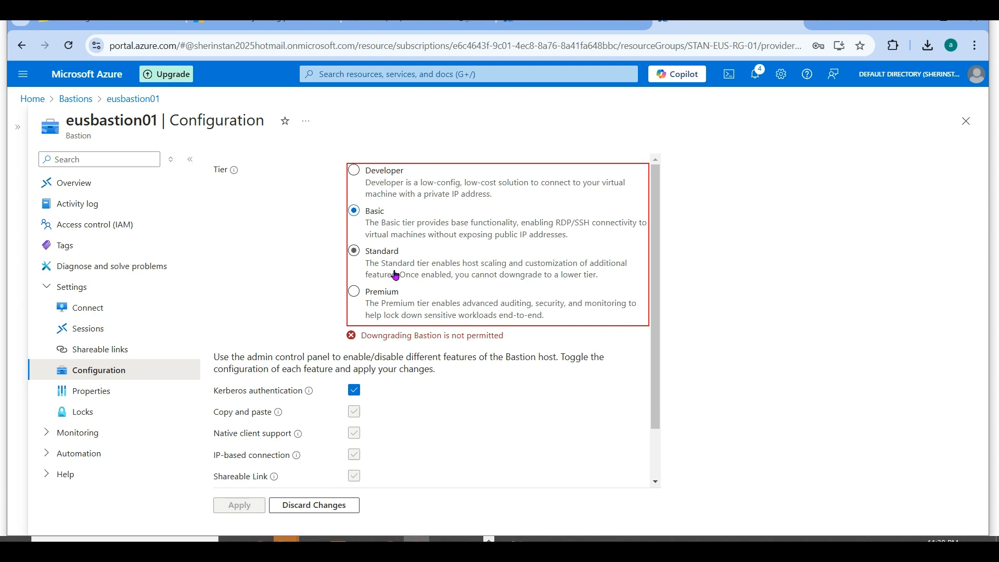
pyautogui.moveTo(373, 336); pyautogui.dragTo(506, 336)
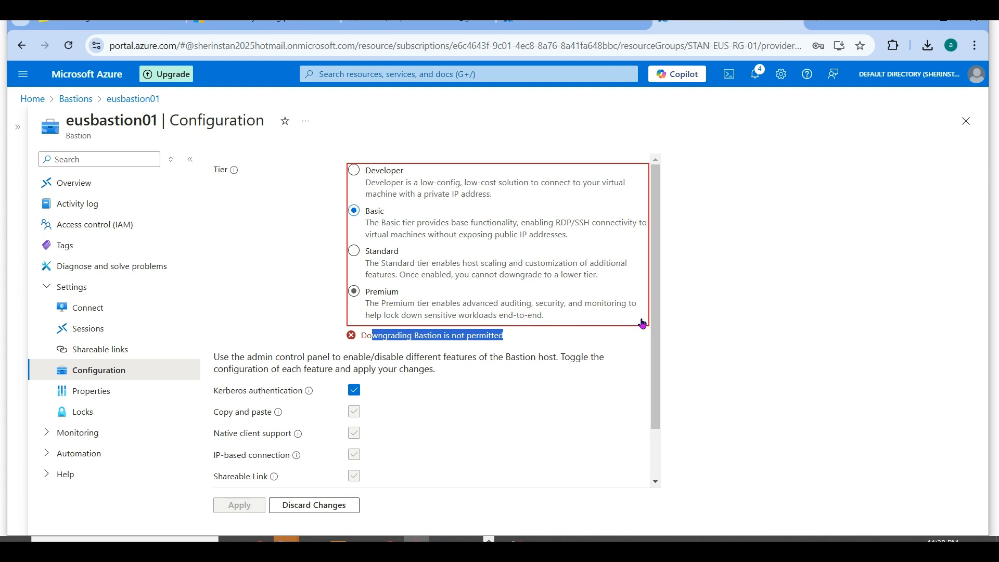
# - Set eusbastion01's tier to Premium, enable session recording, disable native client support, and apply the changes
pyautogui.click(370, 298)
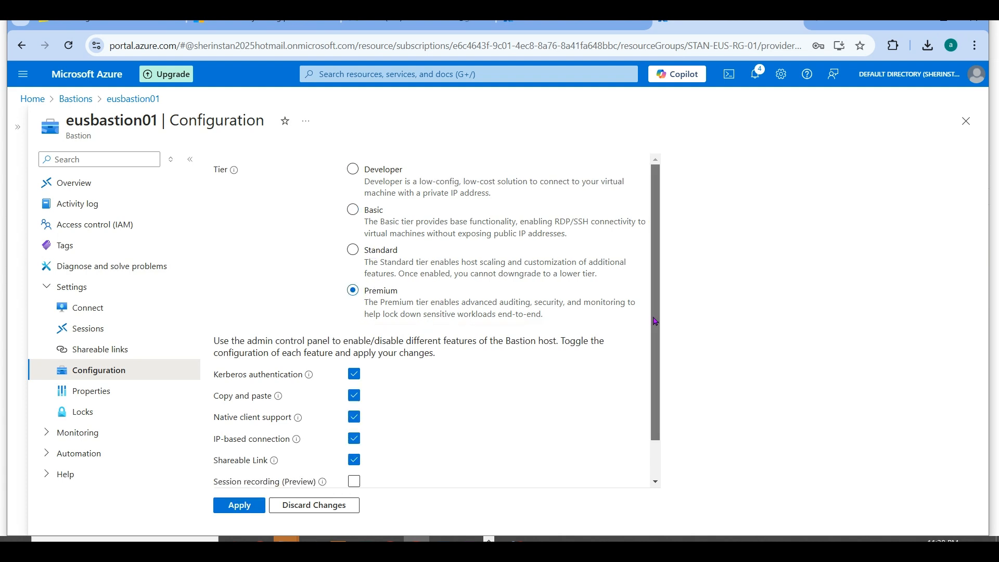
pyautogui.scroll(-1, 661, 307)
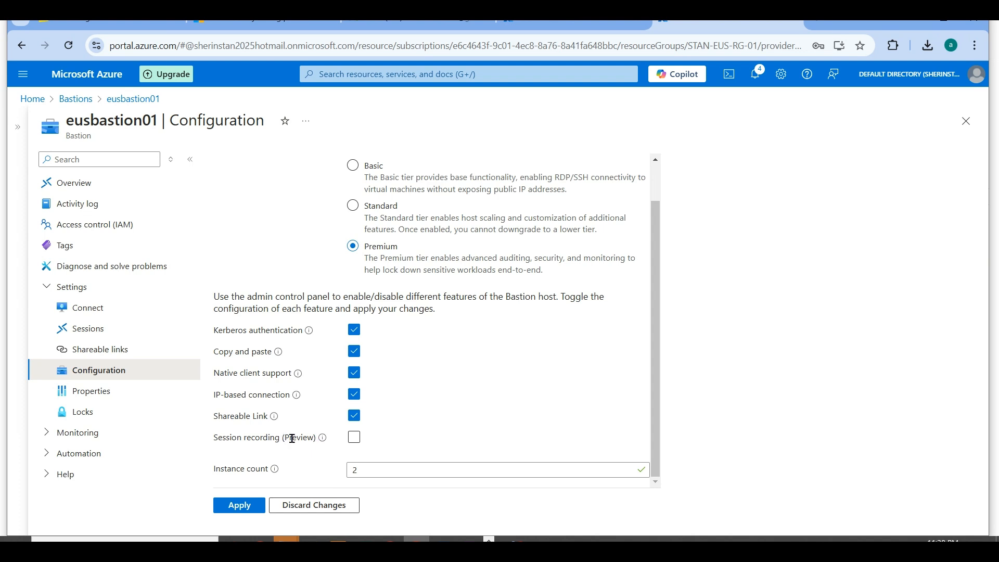
pyautogui.click(357, 440)
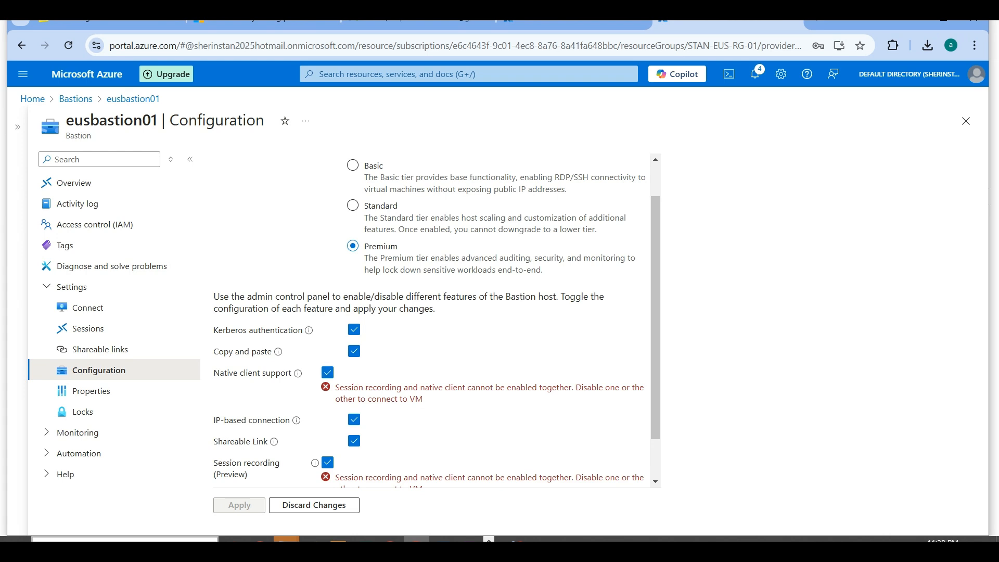
pyautogui.click(327, 373)
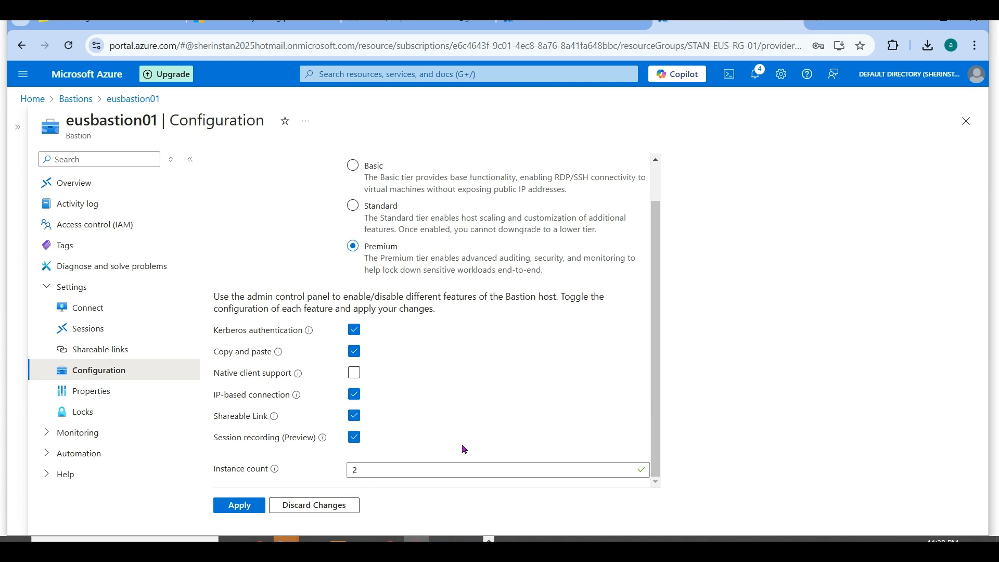
pyautogui.click(242, 505)
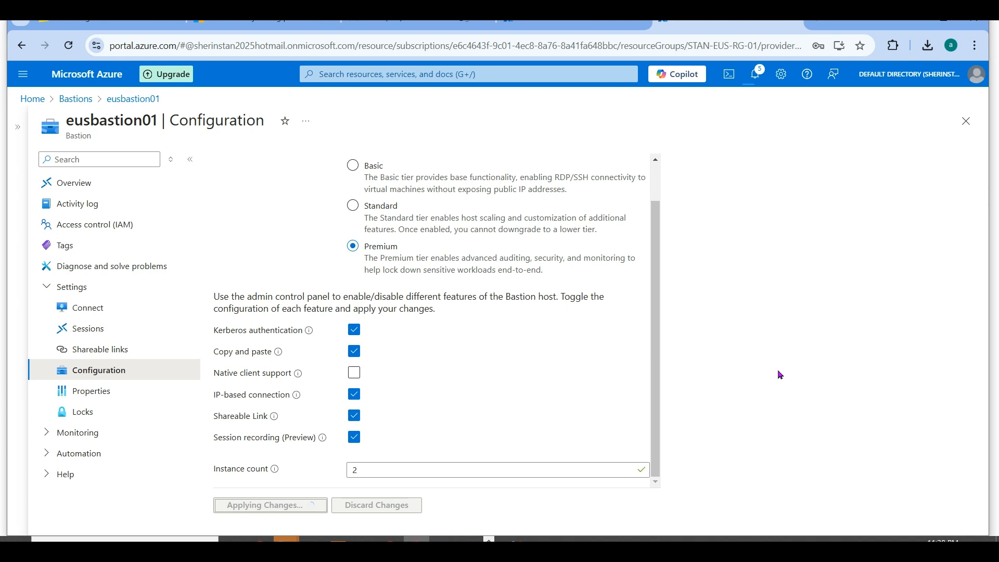
# - Look through eusbastion01's properties, sessions and connect pages to check its state during the update
pyautogui.click(102, 454)
pyautogui.click(102, 453)
pyautogui.click(96, 398)
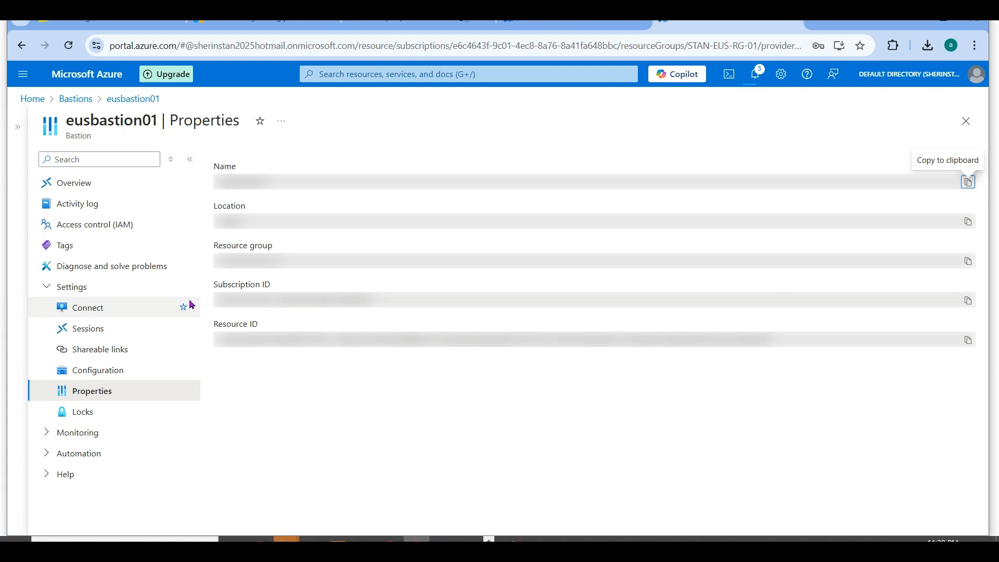
pyautogui.click(94, 334)
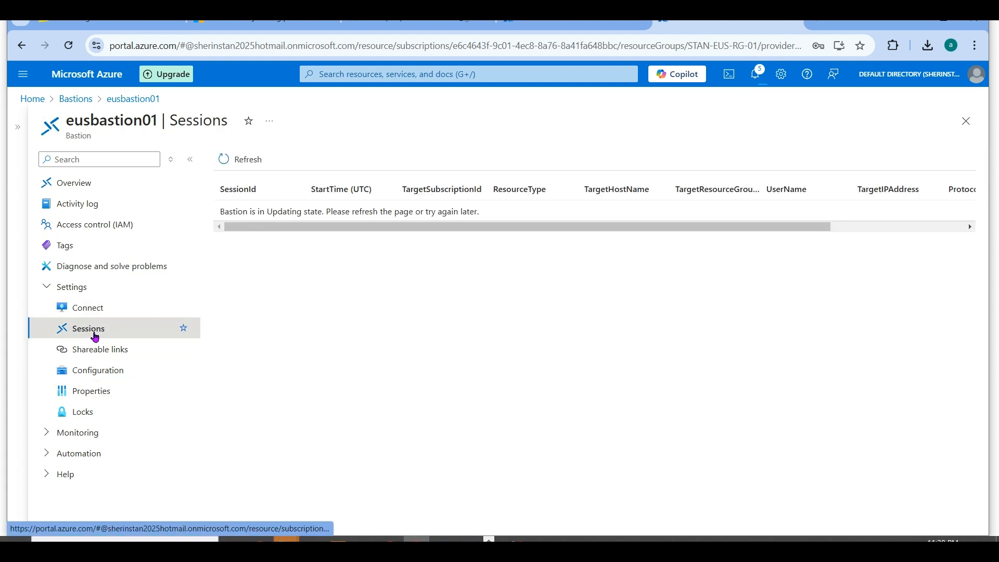
pyautogui.click(96, 308)
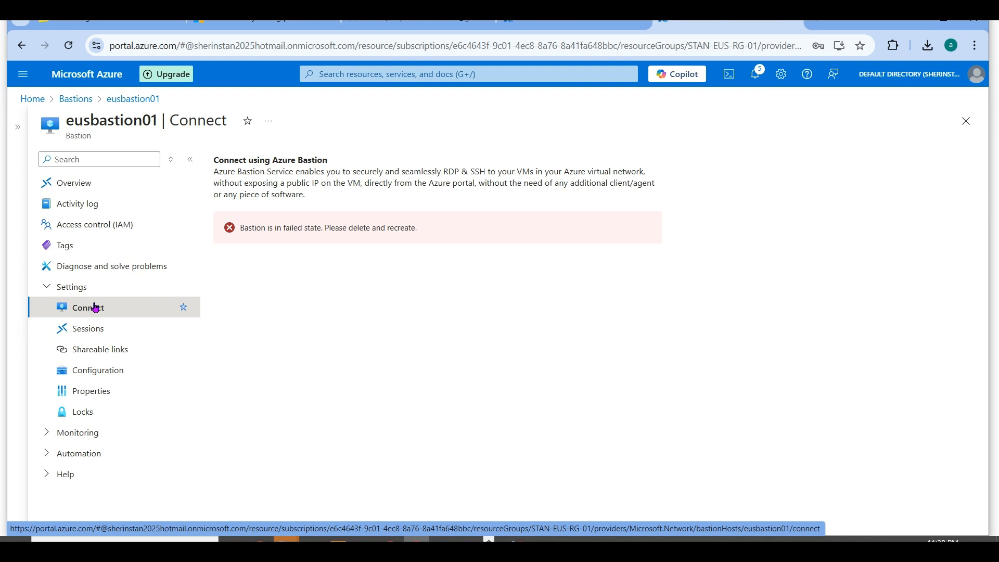
# - Check eusbastion01's provisioning state on its overview page
pyautogui.click(95, 185)
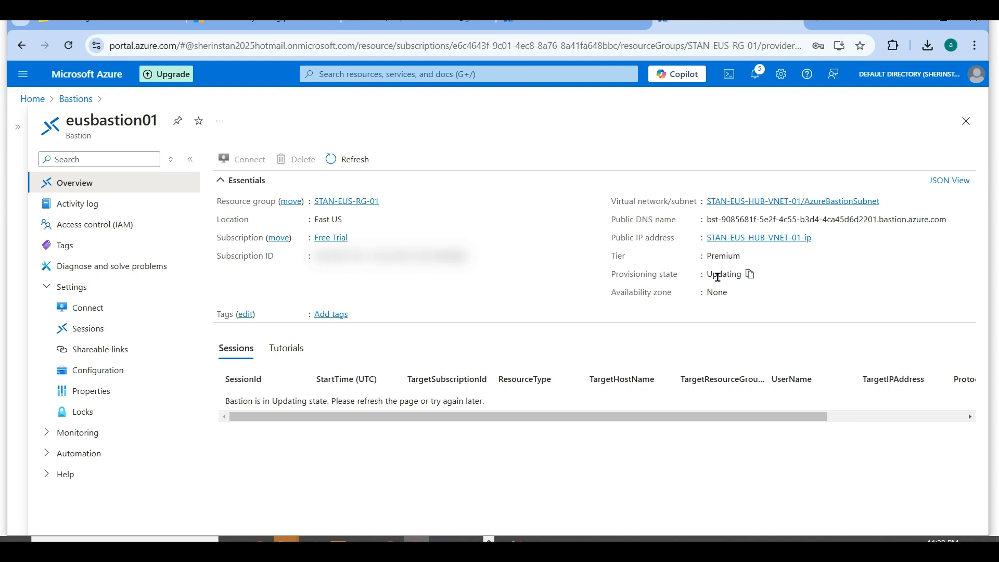
pyautogui.doubleClick(721, 274)
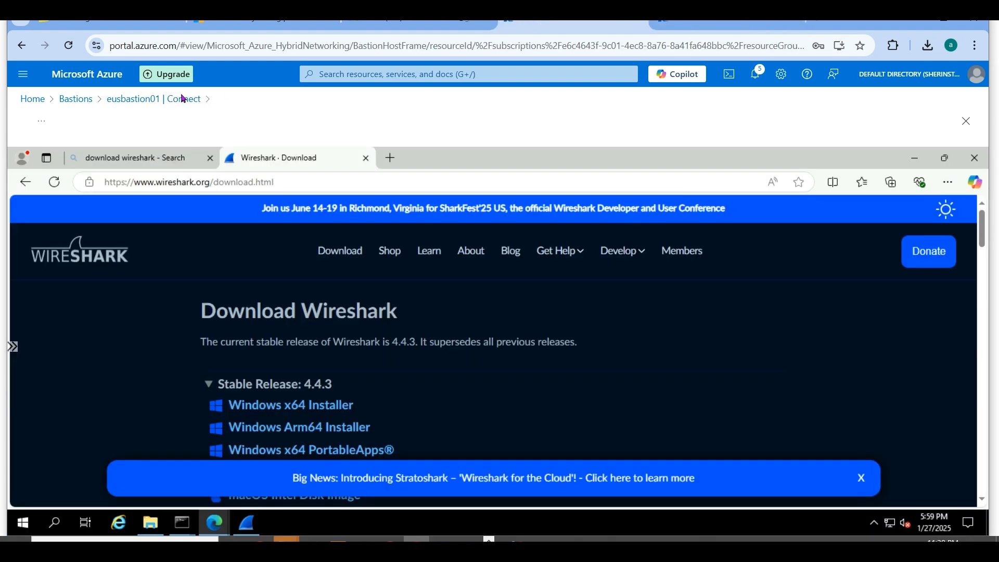
# - Go to the portal's storage accounts and open the blob containers of stanazflowlog001
pyautogui.click(38, 99)
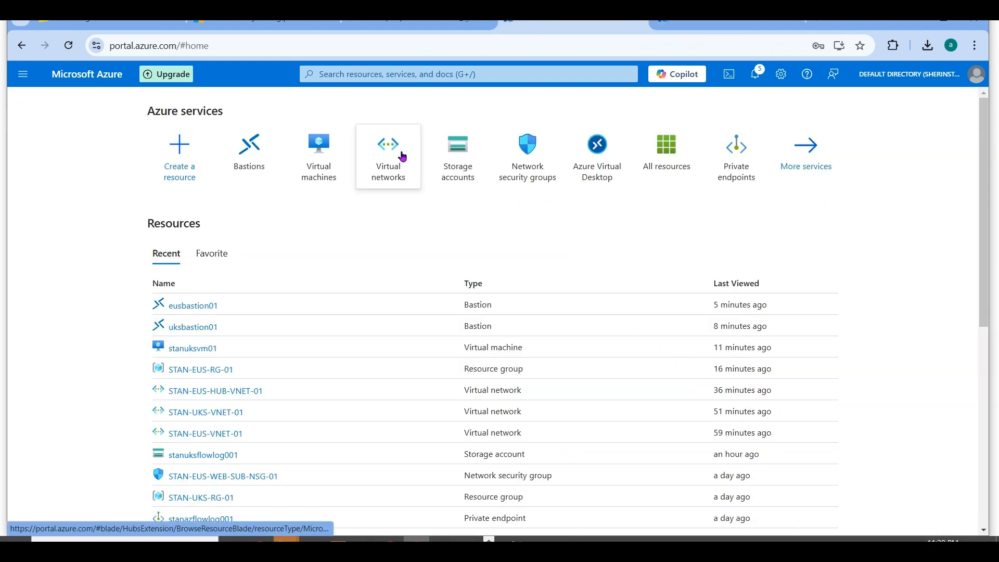
pyautogui.click(455, 169)
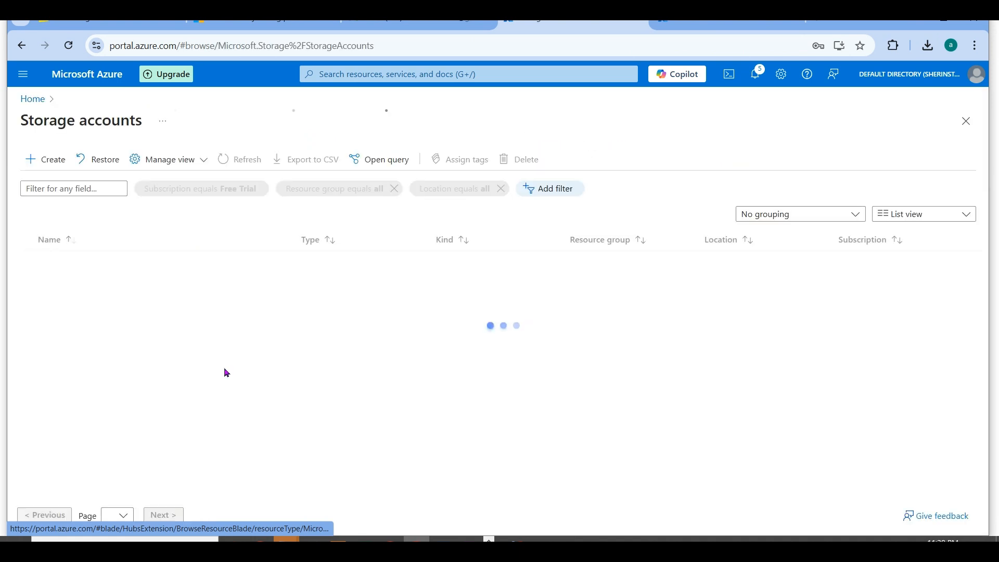
pyautogui.click(92, 263)
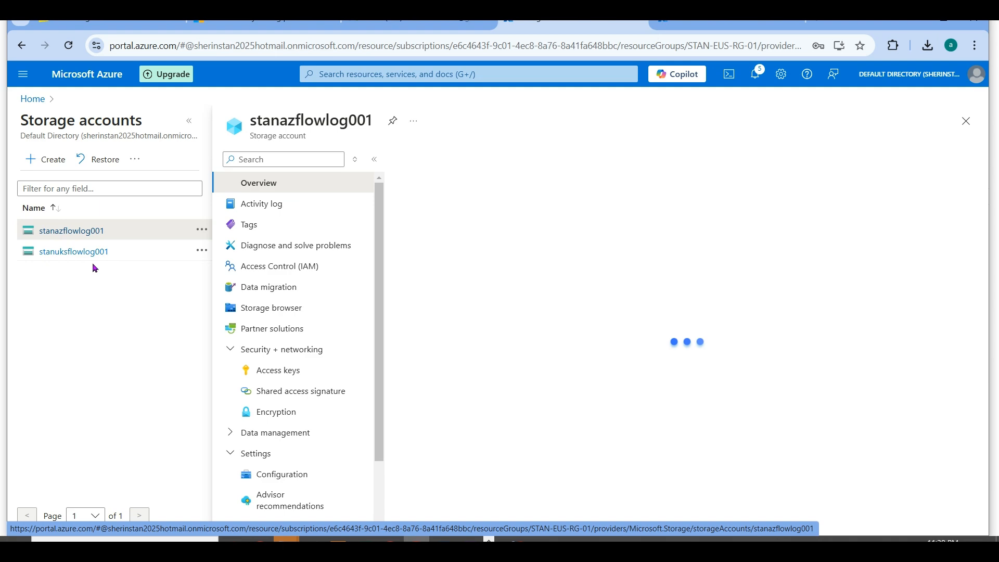
pyautogui.click(189, 121)
pyautogui.click(86, 412)
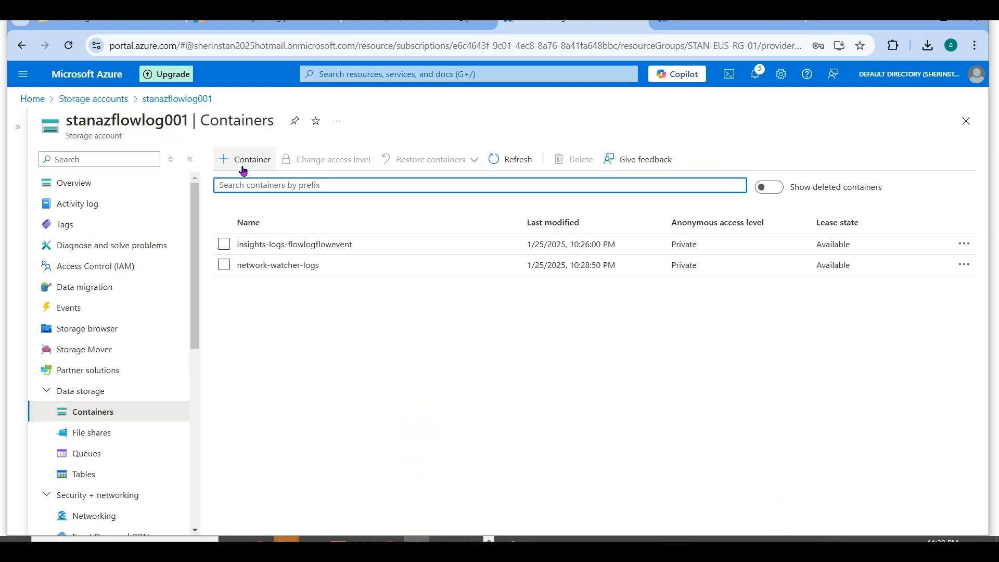
# - Create a new container named azbastionrecording in stanazflowlog001
pyautogui.click(242, 159)
pyautogui.write('azbastionrecording')
pyautogui.click(763, 289)
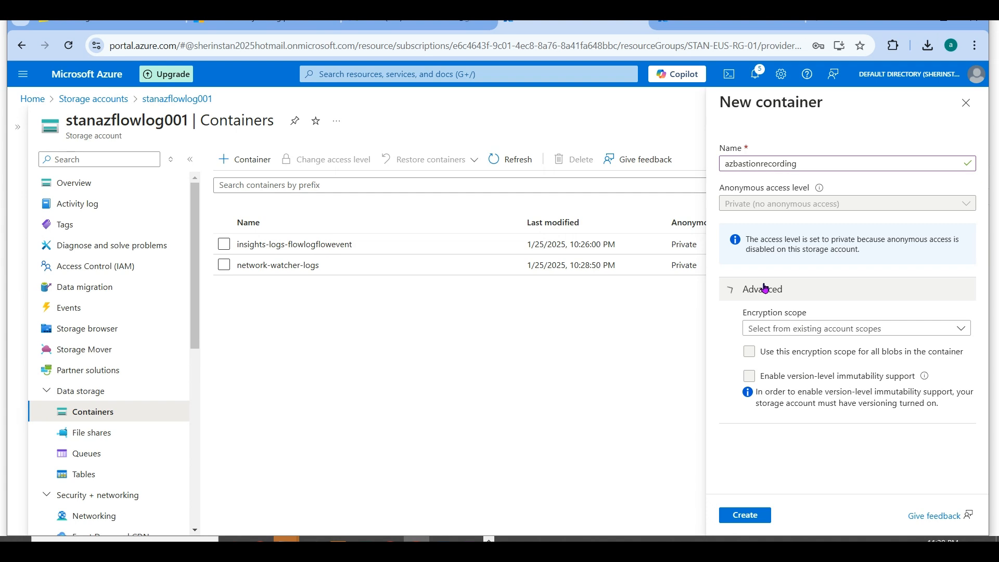
pyautogui.click(735, 513)
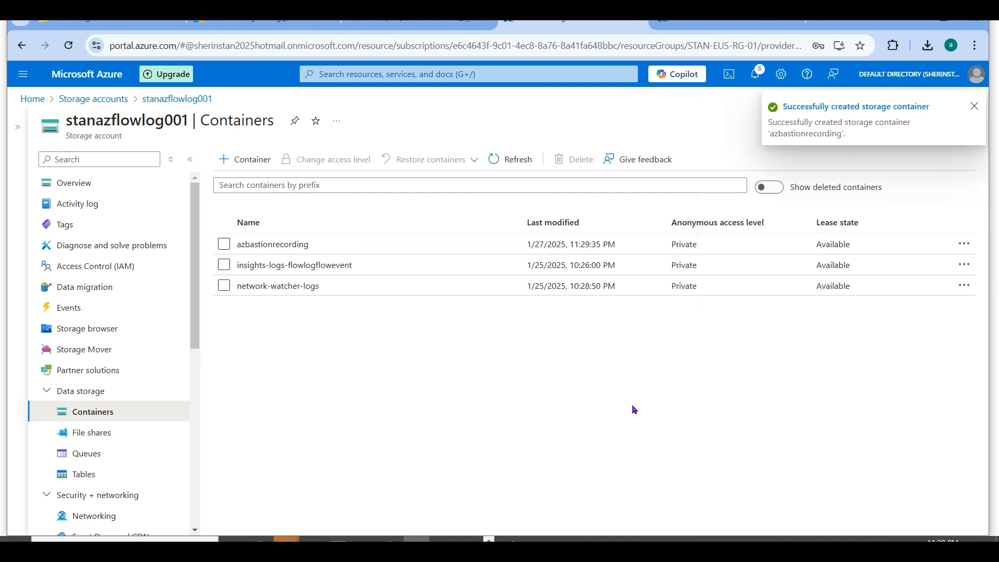
# - Begin a shared access signature for the azbastionrecording container with Read, Add, Create, Write and List permissions
pyautogui.click(223, 244)
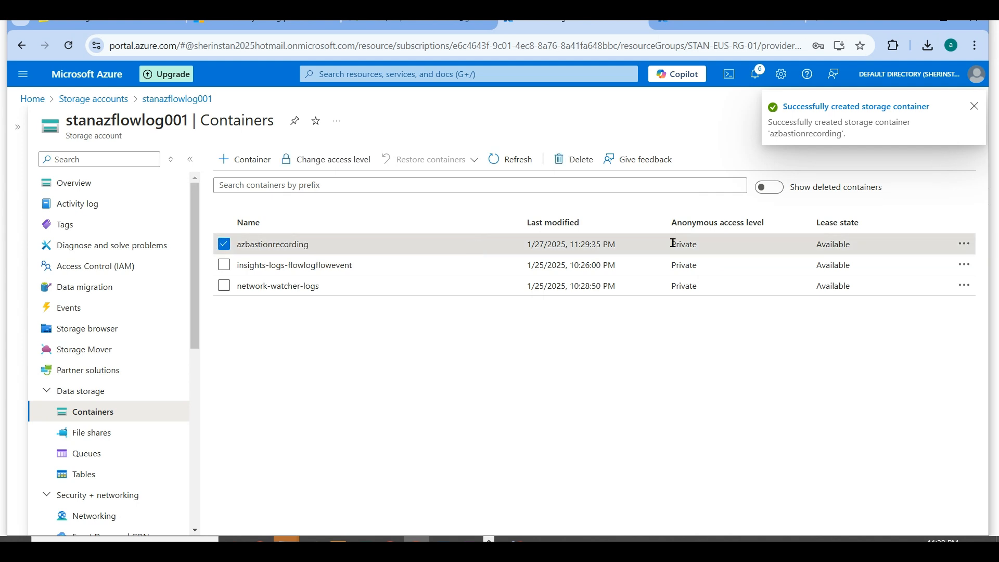
pyautogui.click(965, 244)
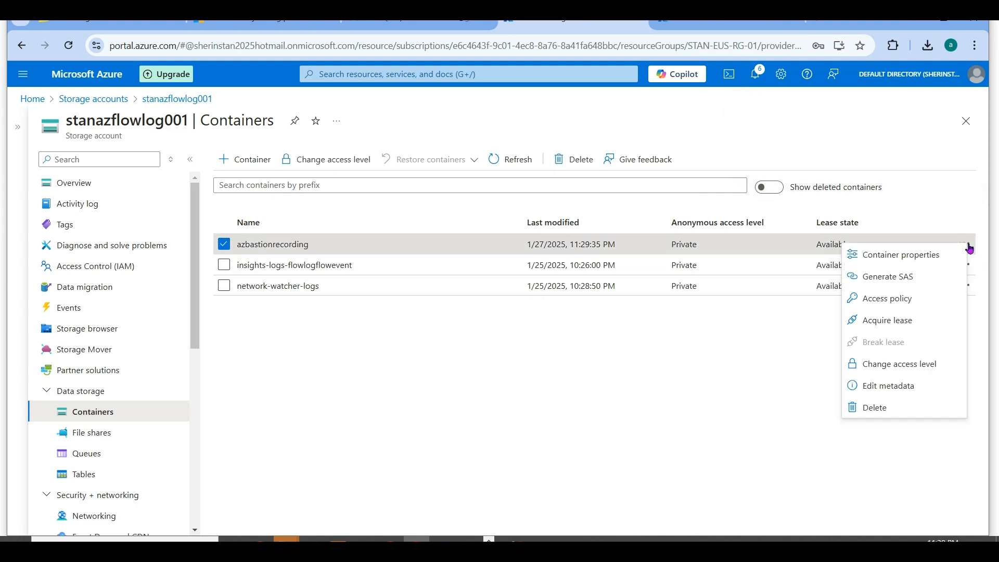
pyautogui.click(919, 279)
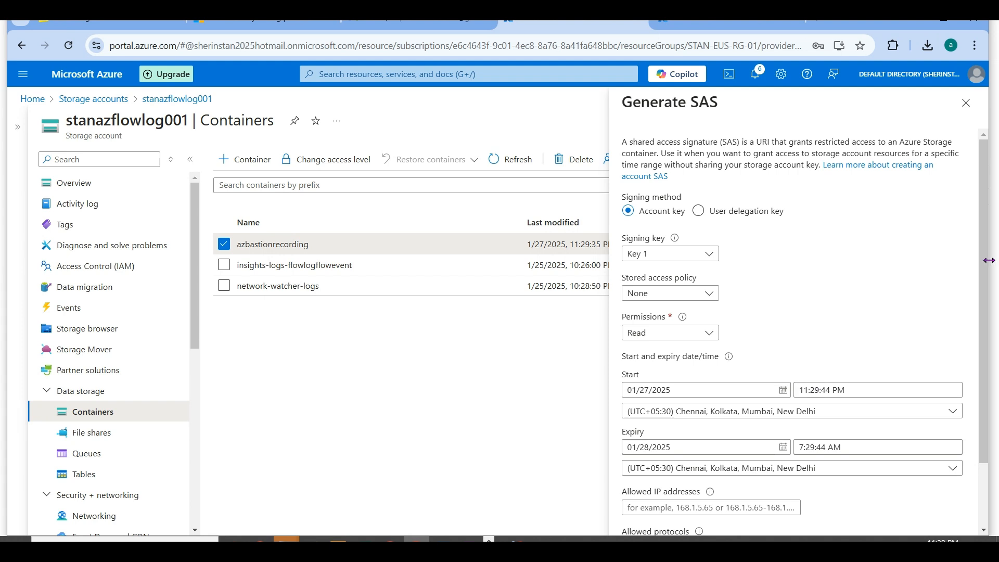
pyautogui.scroll(-2, 988, 282)
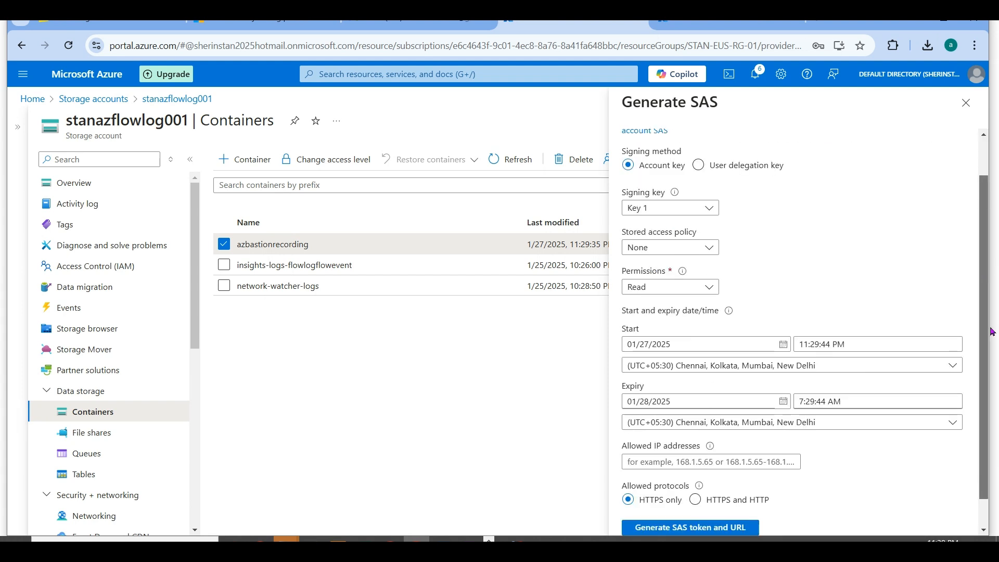
pyautogui.scroll(1, 871, 270)
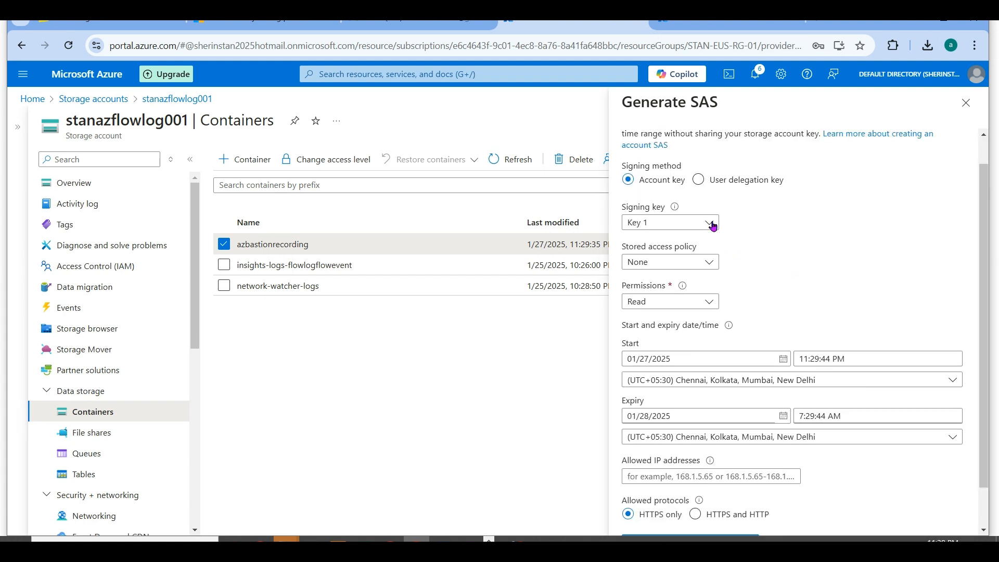
pyautogui.click(708, 303)
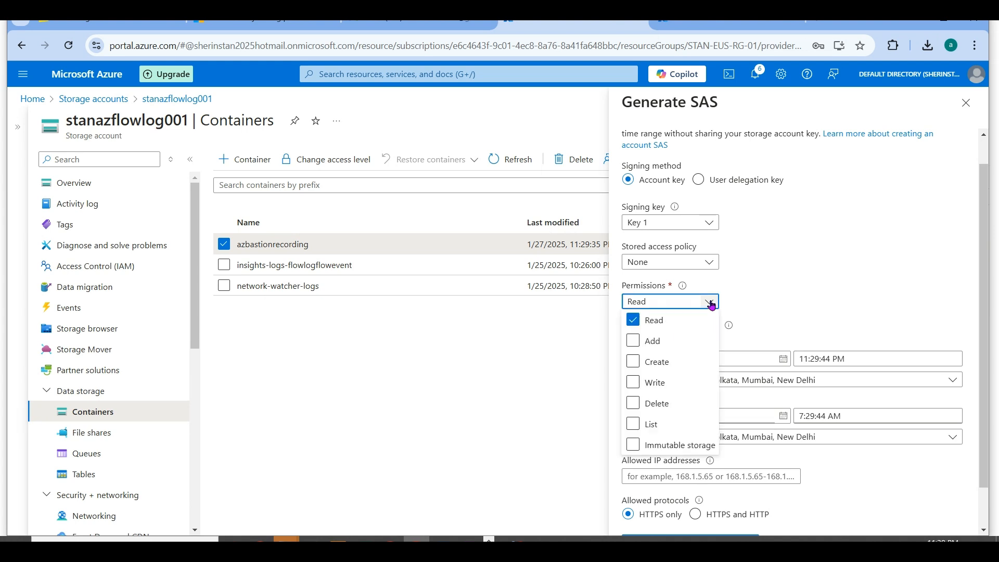
pyautogui.click(664, 388)
pyautogui.click(668, 368)
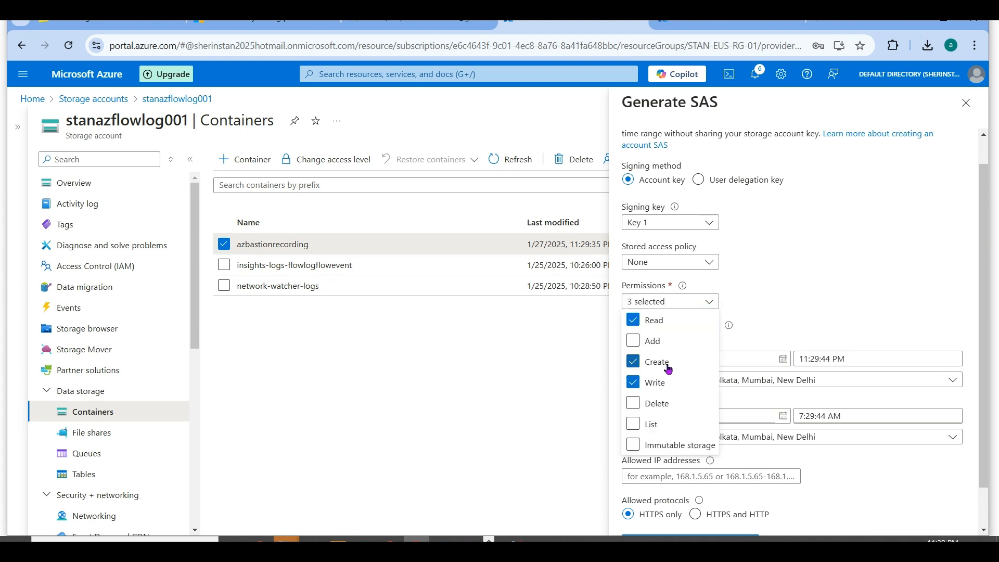
pyautogui.click(646, 425)
pyautogui.click(635, 340)
pyautogui.click(944, 285)
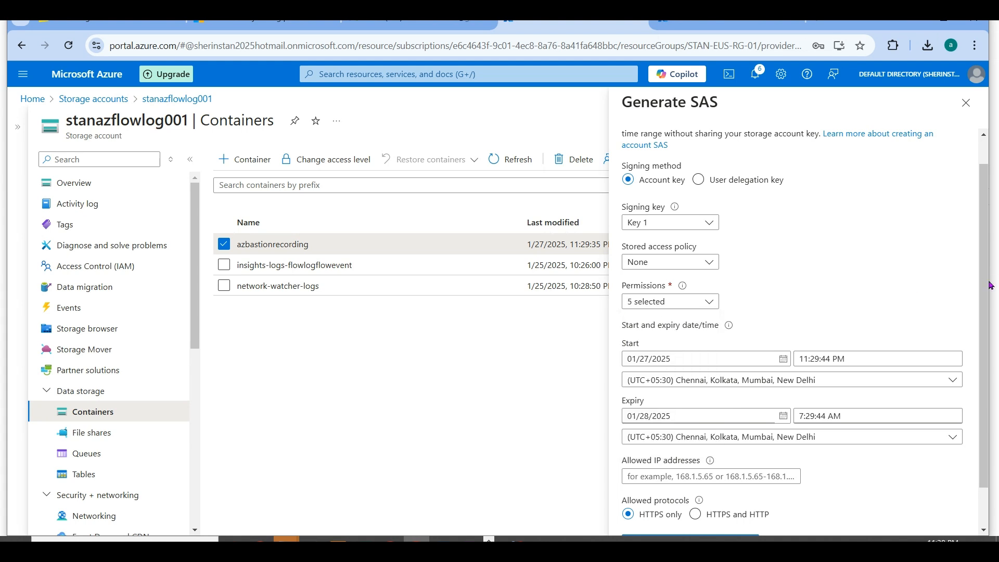
# - Review the signature settings, generate the SAS token and URL, and copy the Blob SAS URL
pyautogui.scroll(-1, 987, 398)
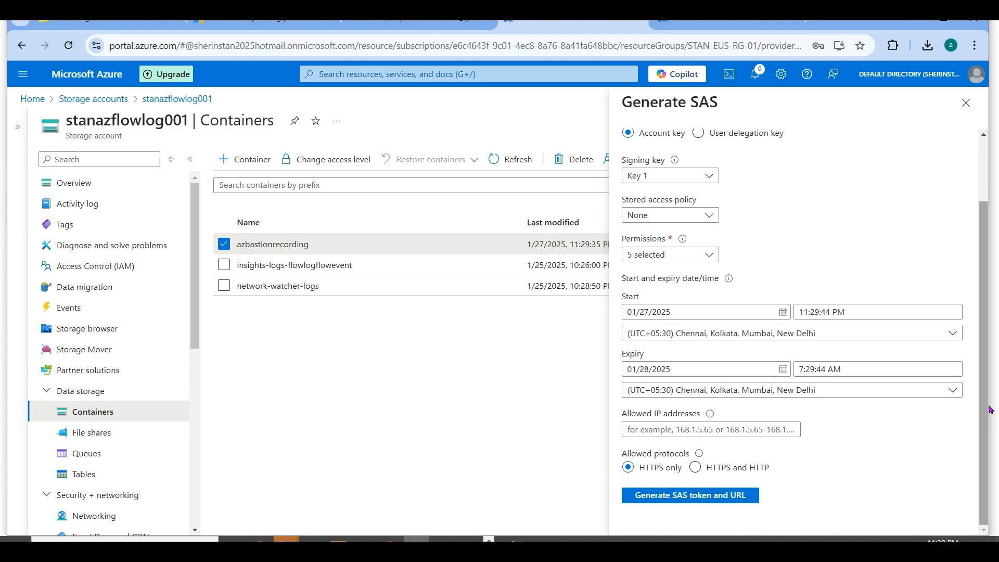
pyautogui.scroll(2, 970, 324)
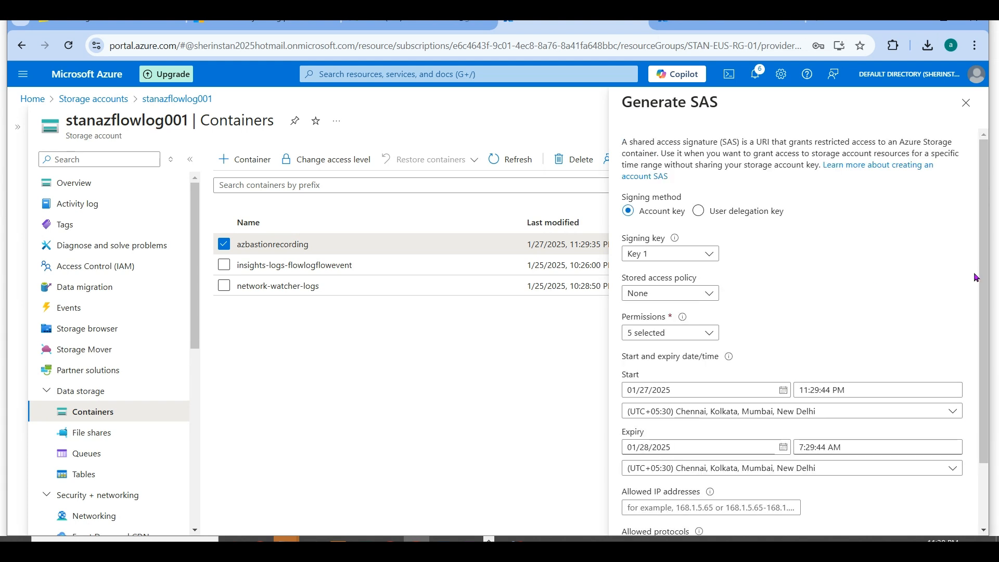
pyautogui.scroll(-2, 976, 277)
pyautogui.click(717, 497)
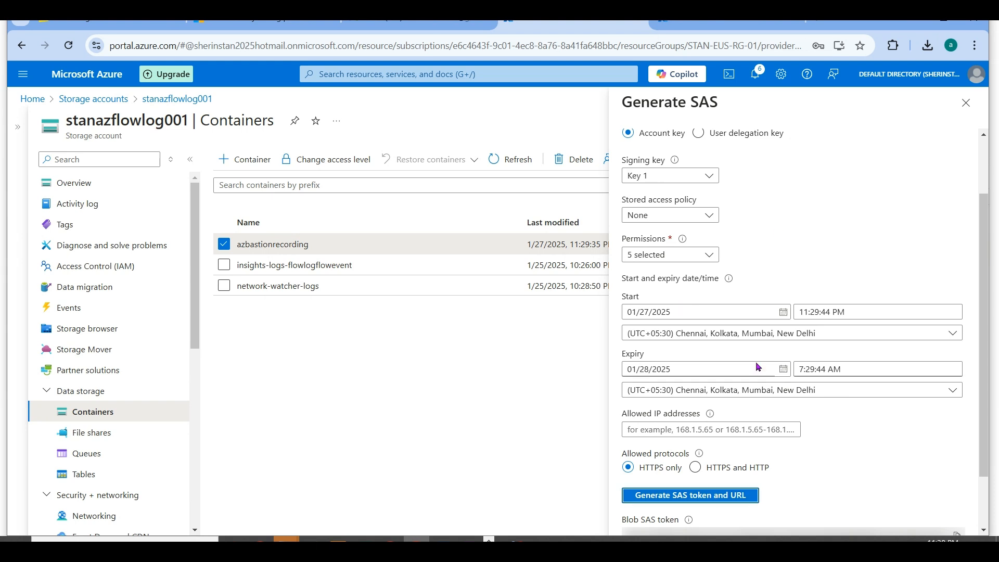
pyautogui.scroll(-2, 984, 417)
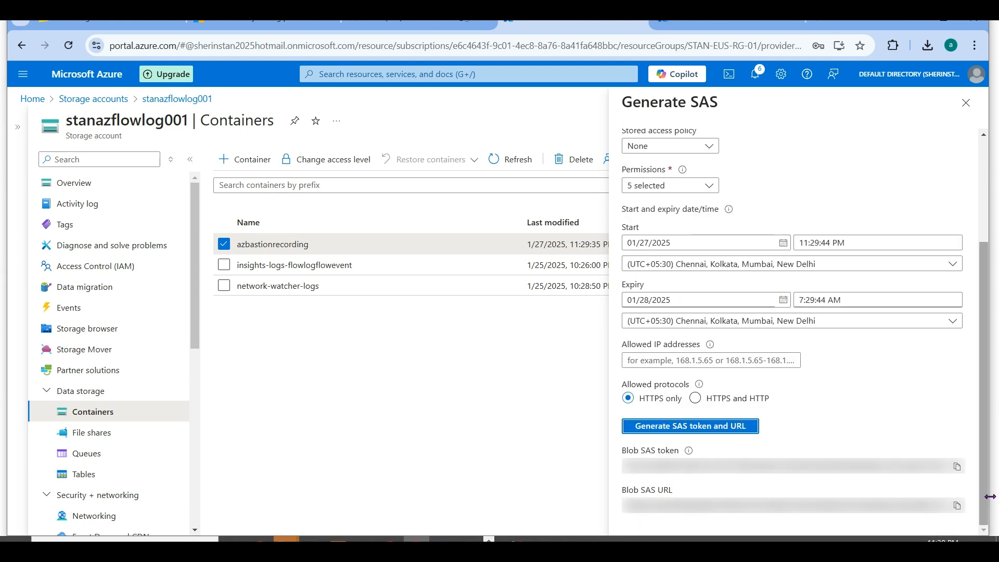
pyautogui.click(957, 506)
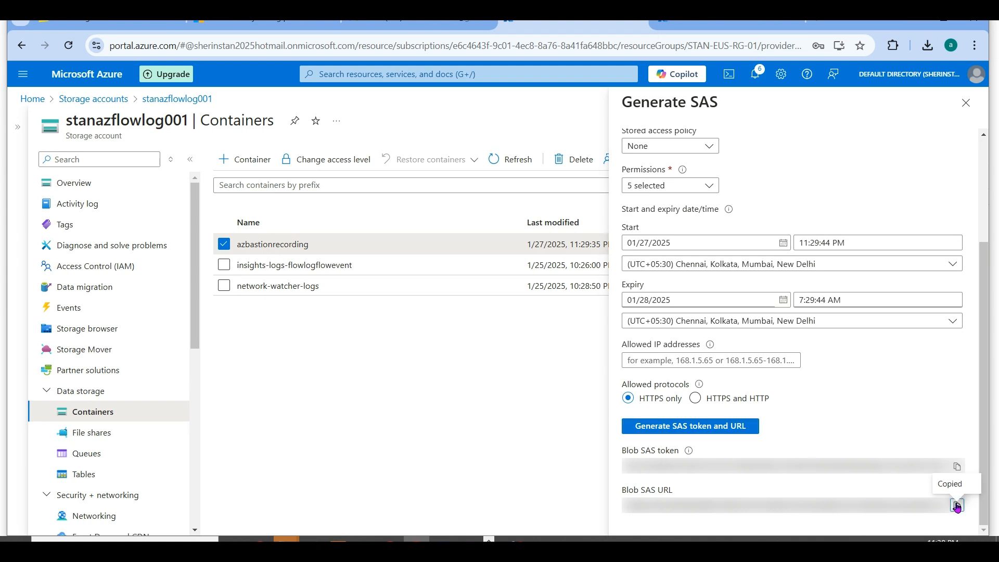
# - Switch back to the bastion's browser tab, refresh the Bastions list, and reopen eusbastion01 in full view
pyautogui.click(724, 18)
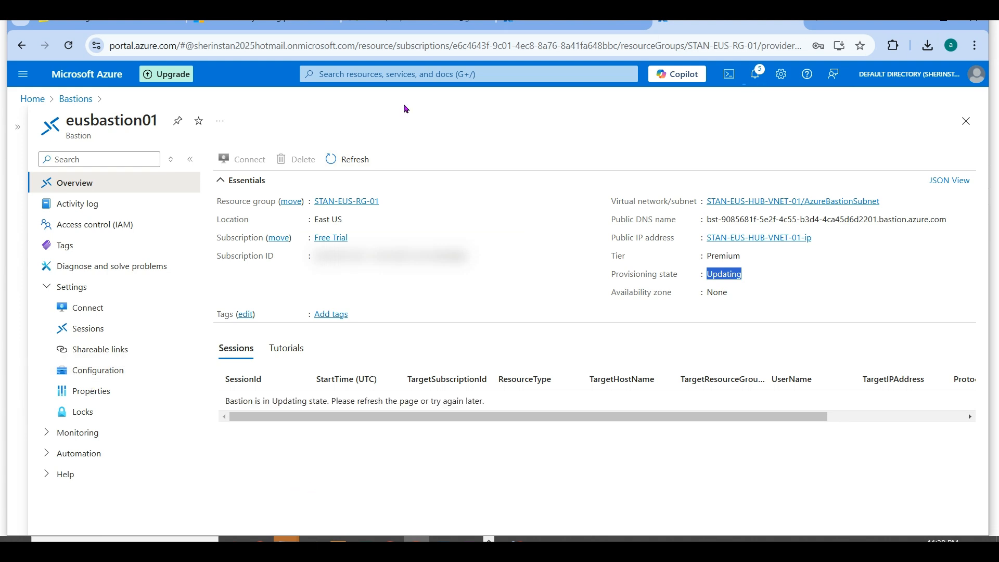
pyautogui.click(348, 162)
pyautogui.click(82, 99)
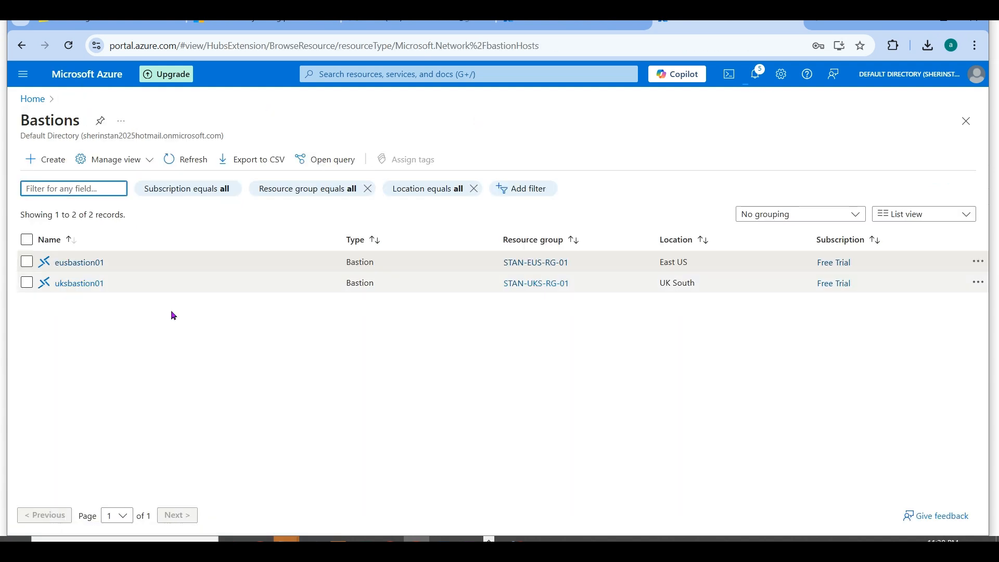
pyautogui.click(183, 160)
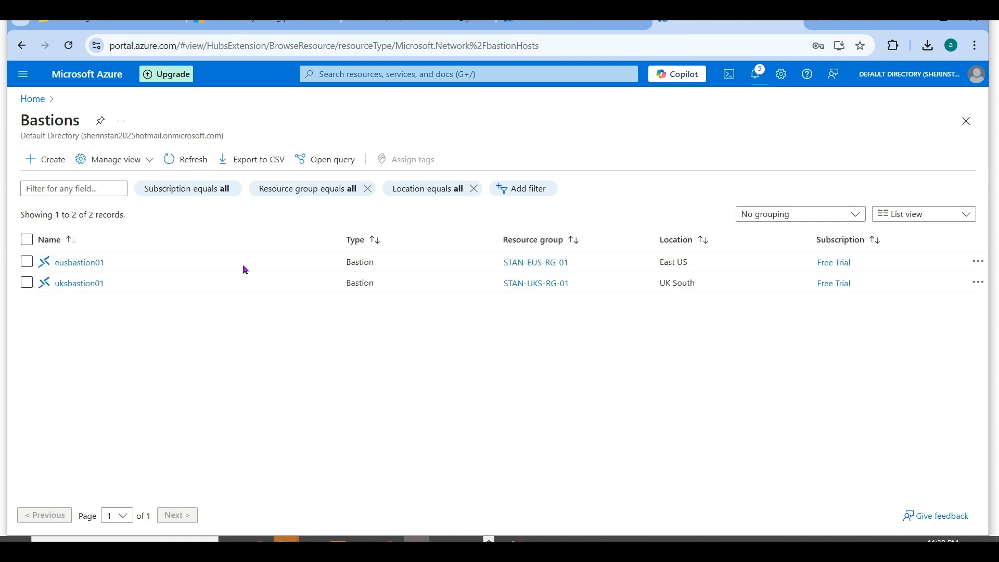
pyautogui.click(76, 265)
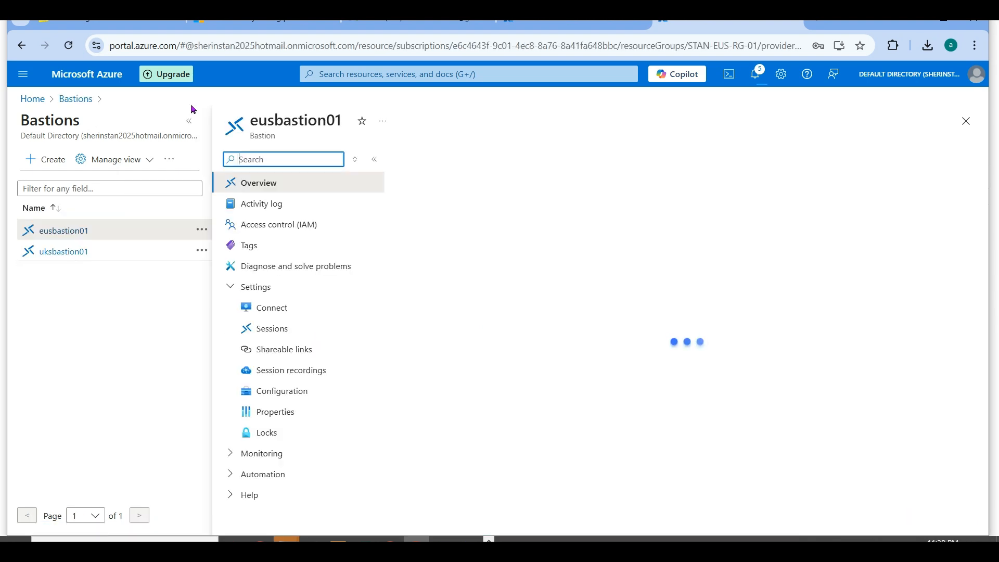
pyautogui.click(189, 121)
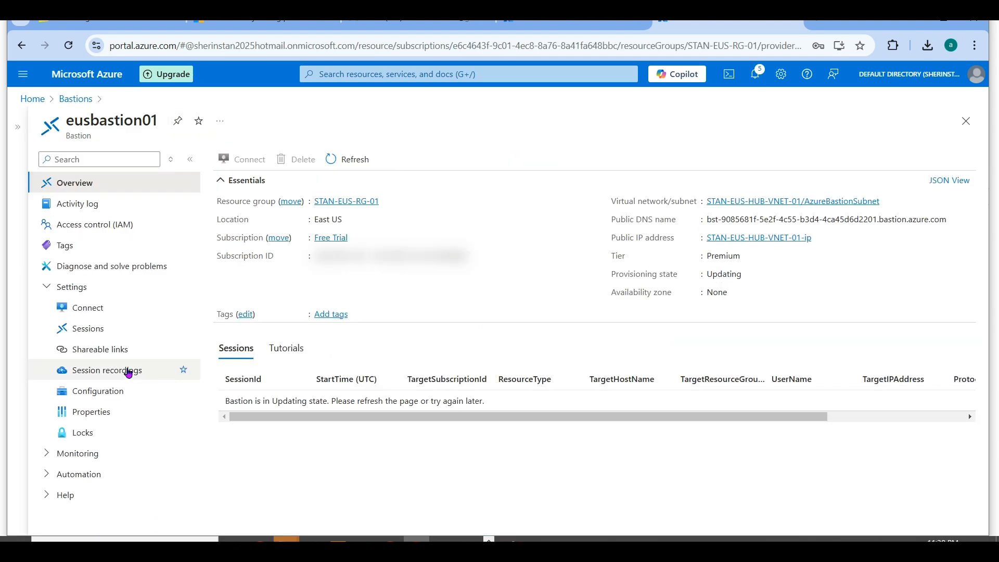
# - Try to upload the copied container SAS URL for eusbastion01's session recordings, and close the form
pyautogui.click(119, 375)
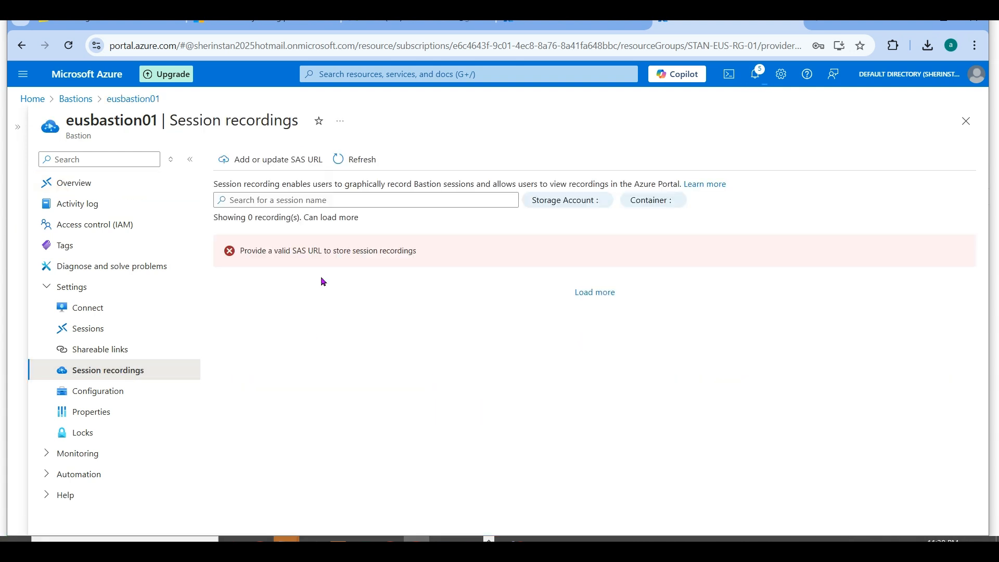
pyautogui.click(297, 168)
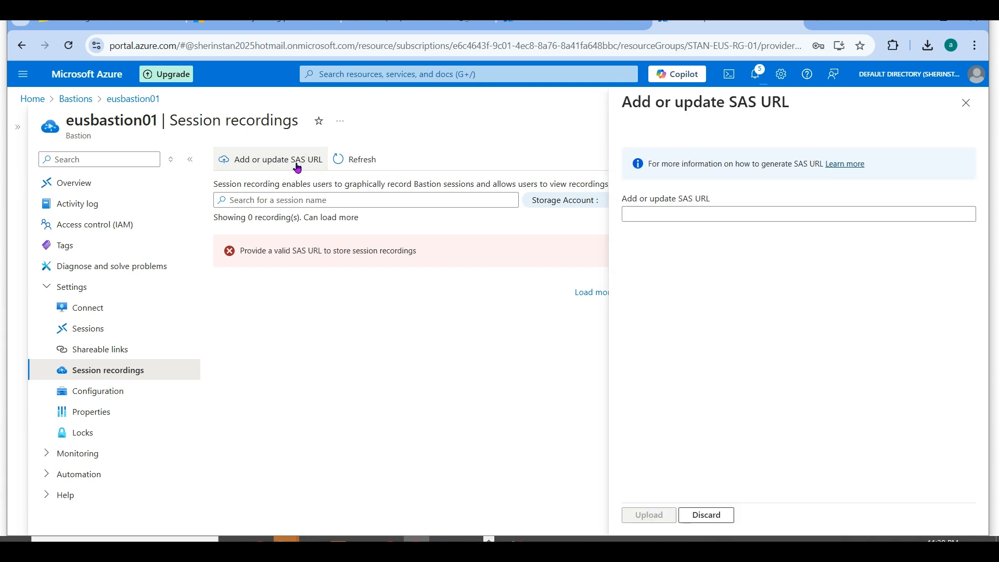
pyautogui.click(652, 215)
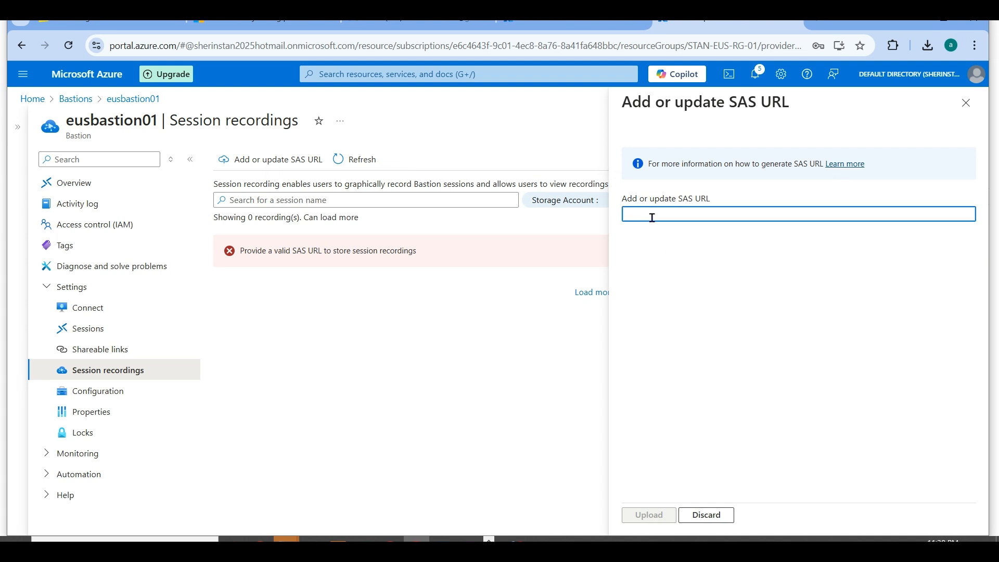
pyautogui.hotkey('ctrl', 'v')
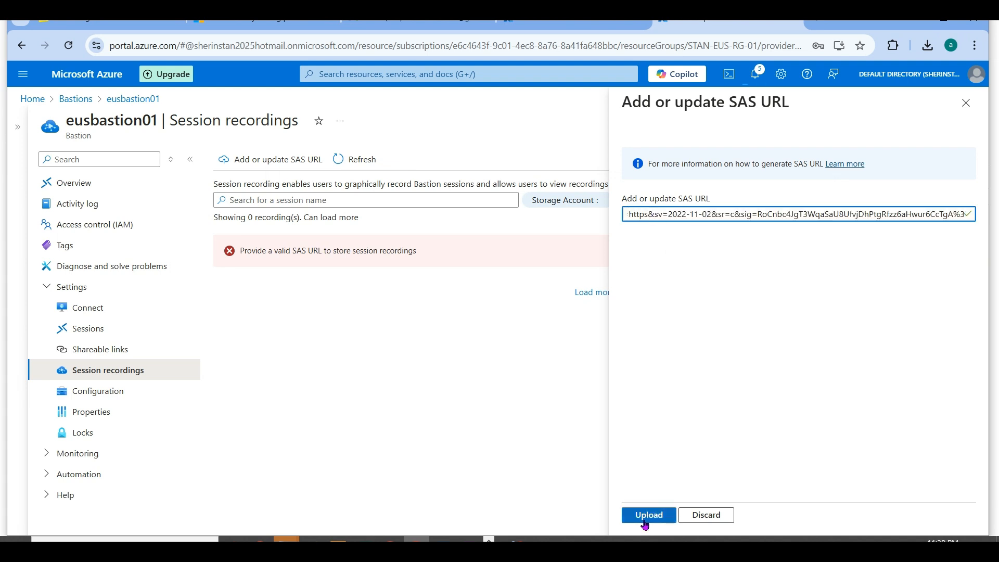
pyautogui.click(645, 521)
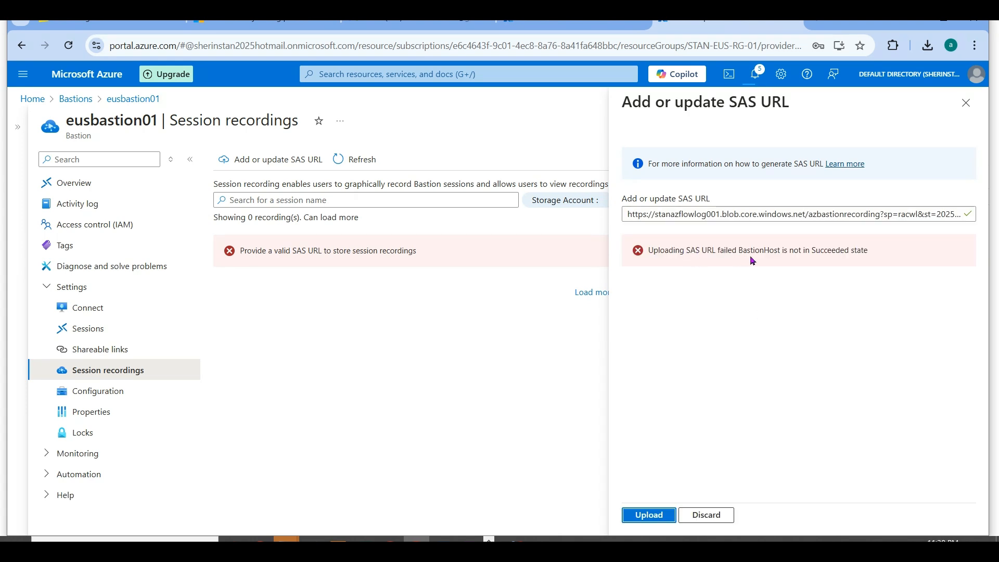
pyautogui.click(966, 103)
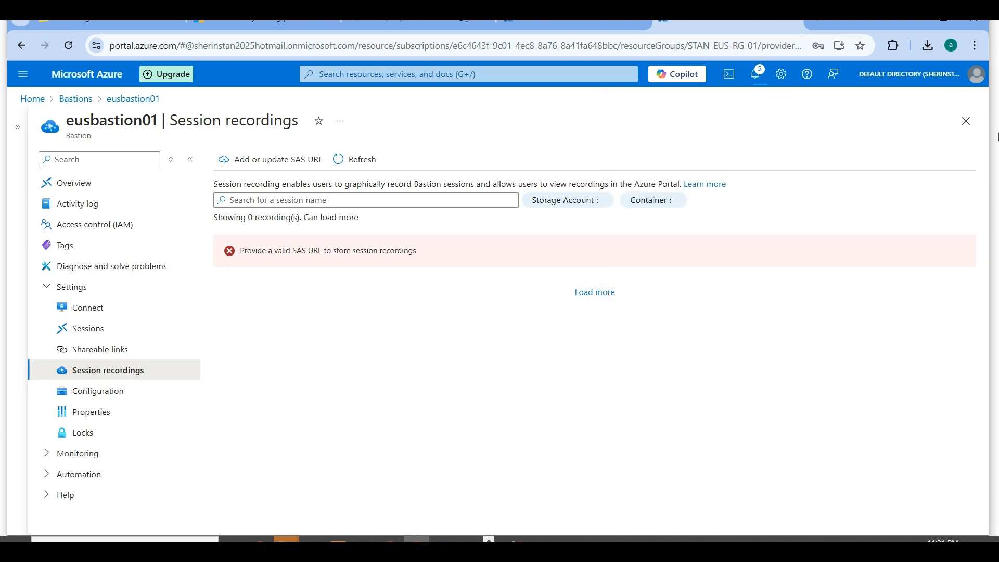
# - Recheck eusbastion01's provisioning state on its overview page and open its Connect page
pyautogui.click(102, 200)
pyautogui.click(102, 189)
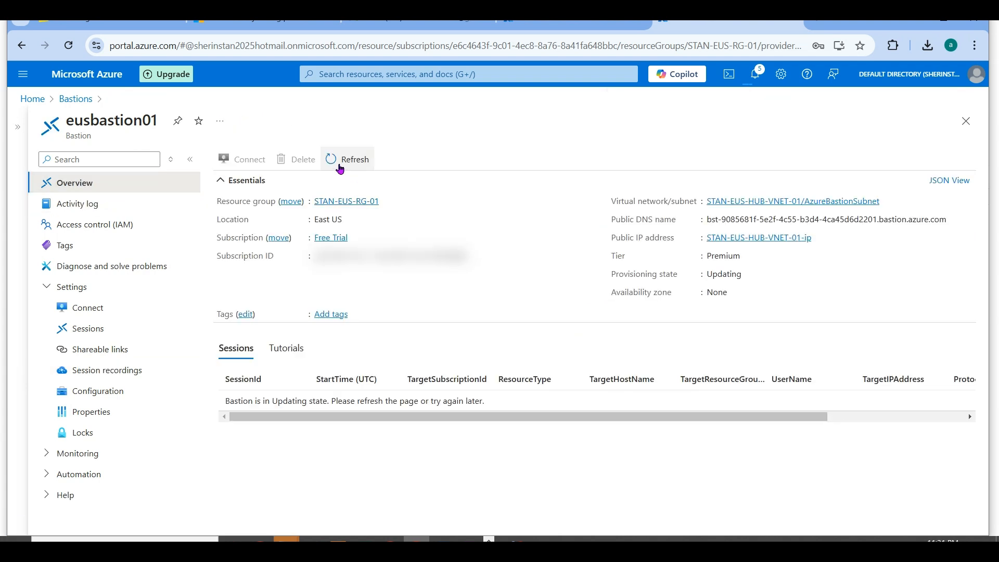
pyautogui.doubleClick(723, 273)
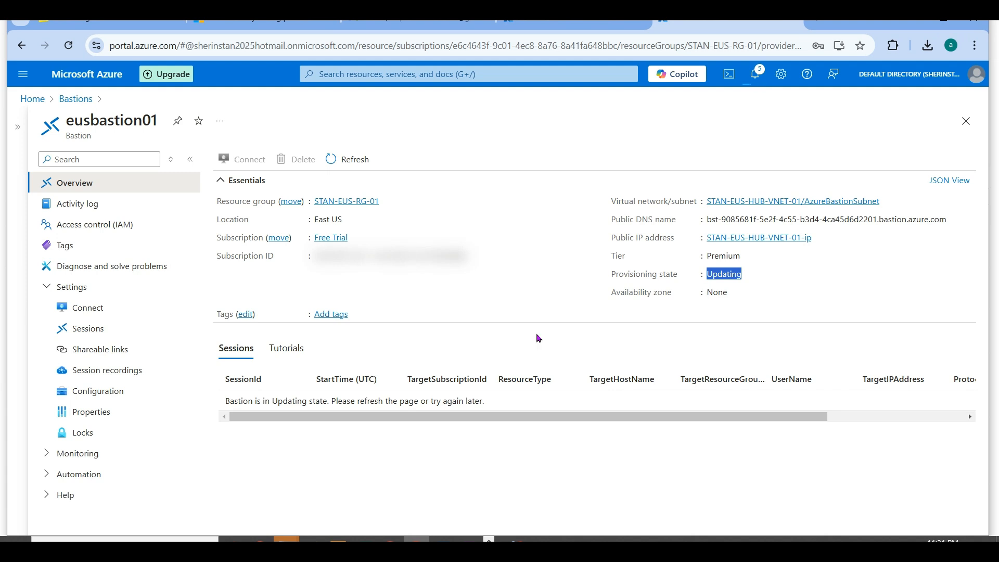
pyautogui.click(103, 307)
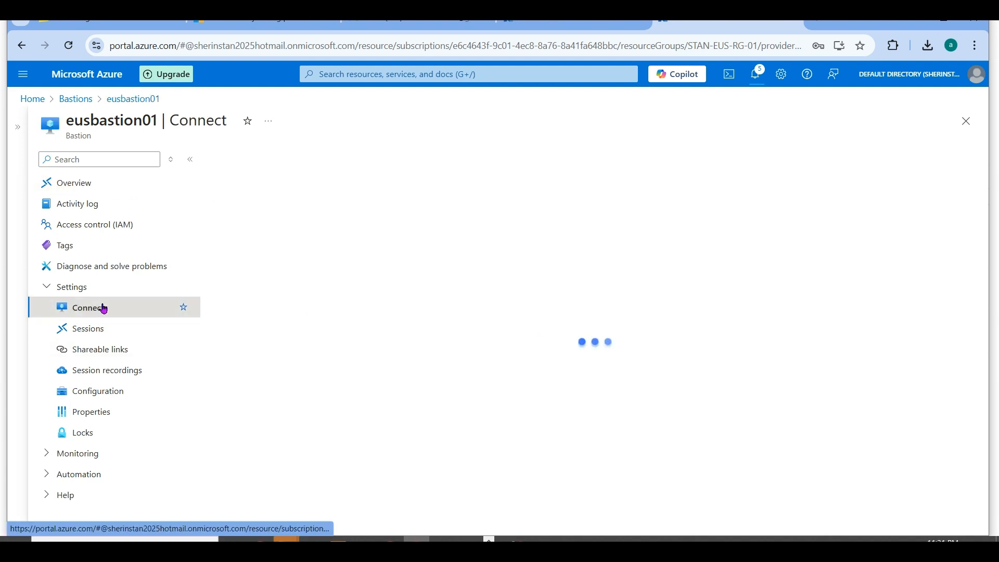
# - Check eusbastion01's Sessions and Shareable links pages, opening the form for a new shareable link and closing it without creating one
pyautogui.click(105, 337)
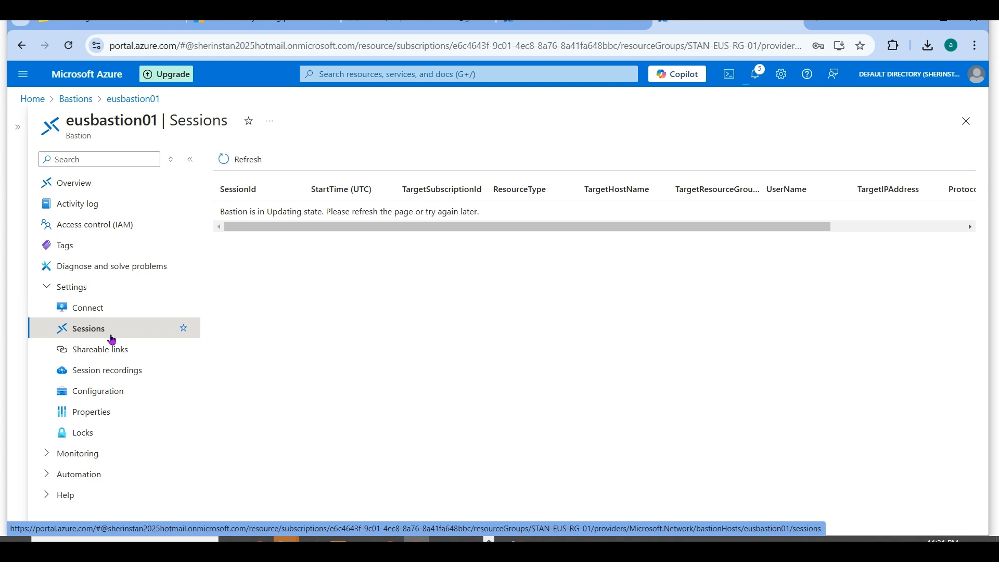
pyautogui.click(105, 350)
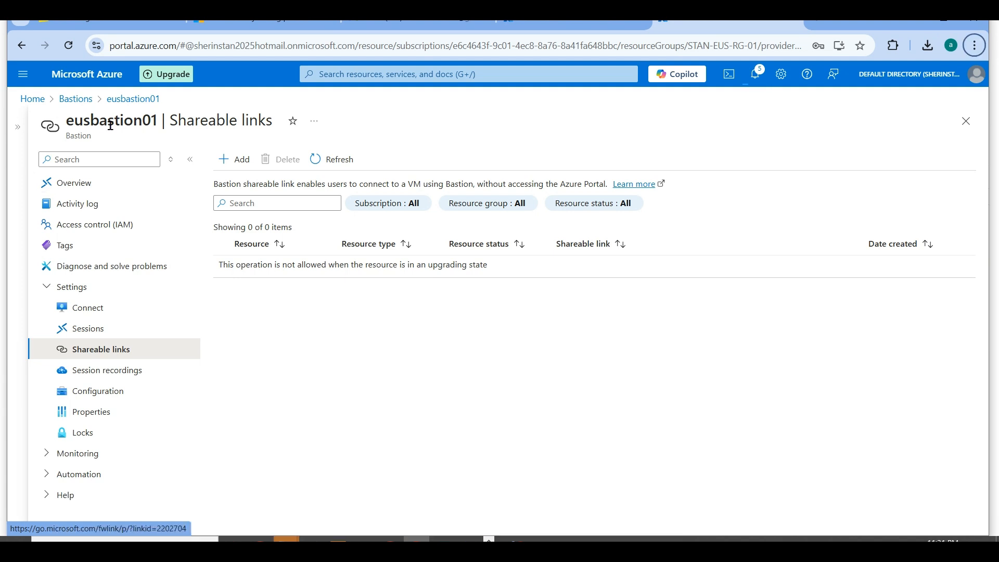
pyautogui.click(229, 159)
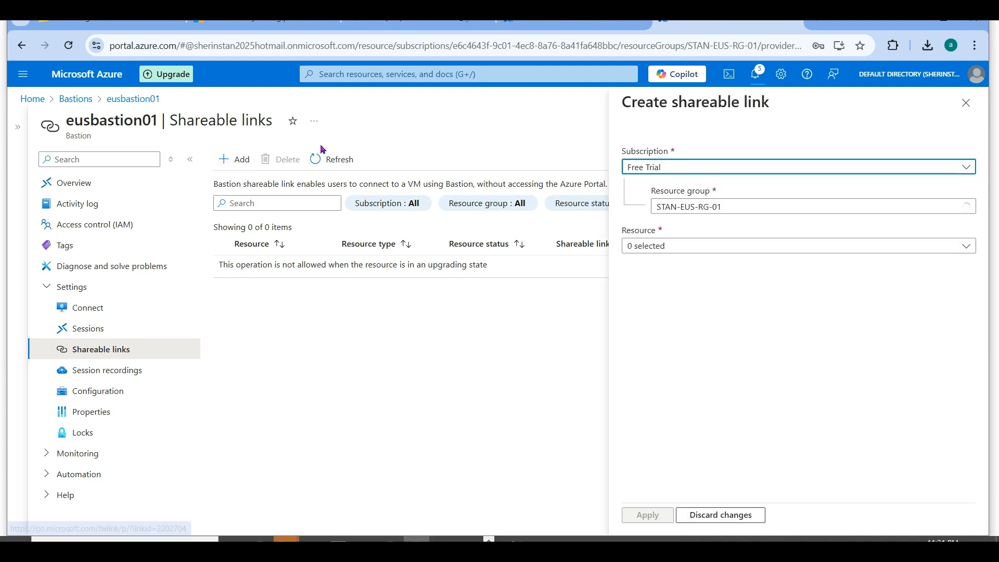
pyautogui.click(965, 102)
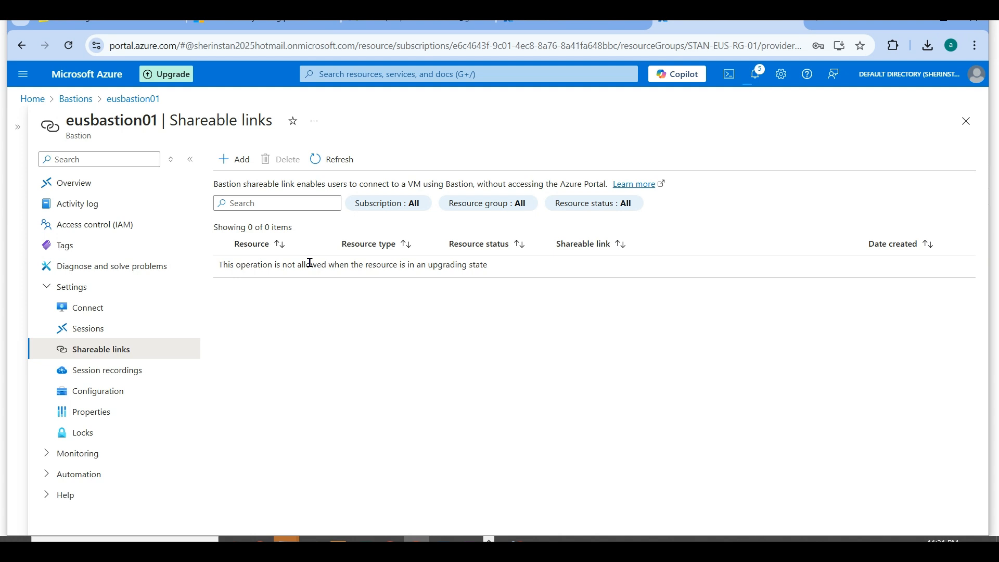
# - Refresh eusbastion01's overview, review its tier and feature settings on the Configuration page, and return to the overview
pyautogui.click(68, 183)
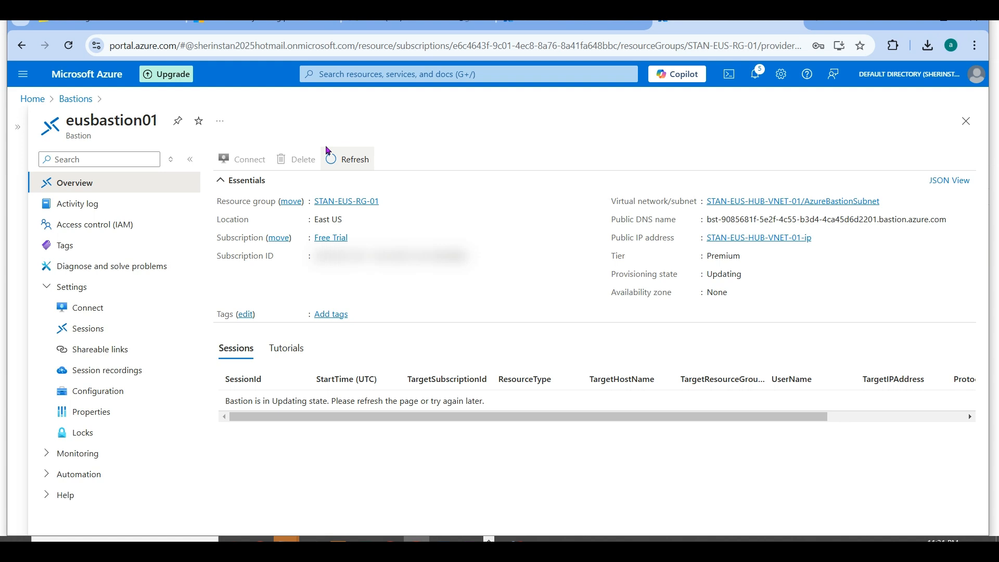
pyautogui.click(333, 161)
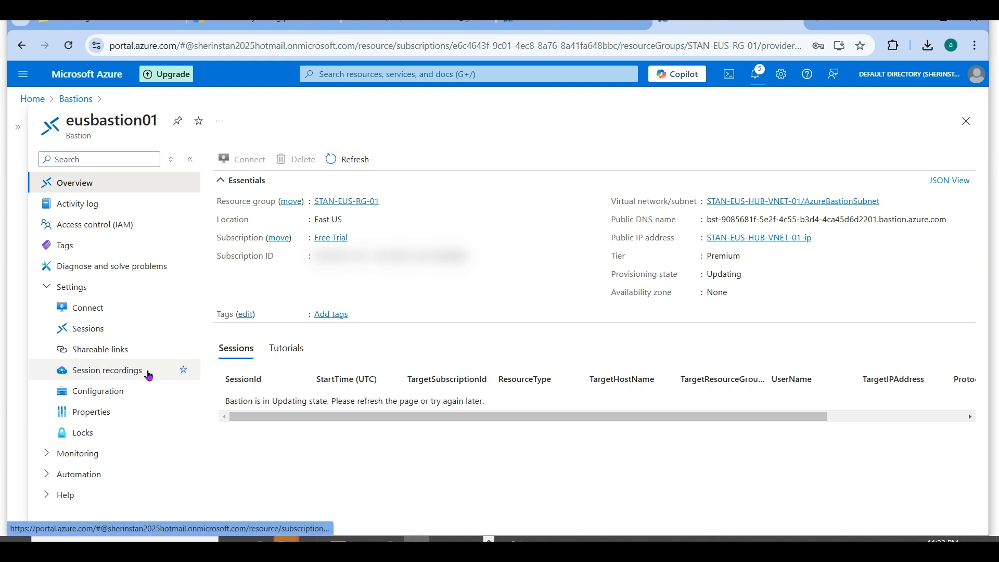
pyautogui.click(117, 394)
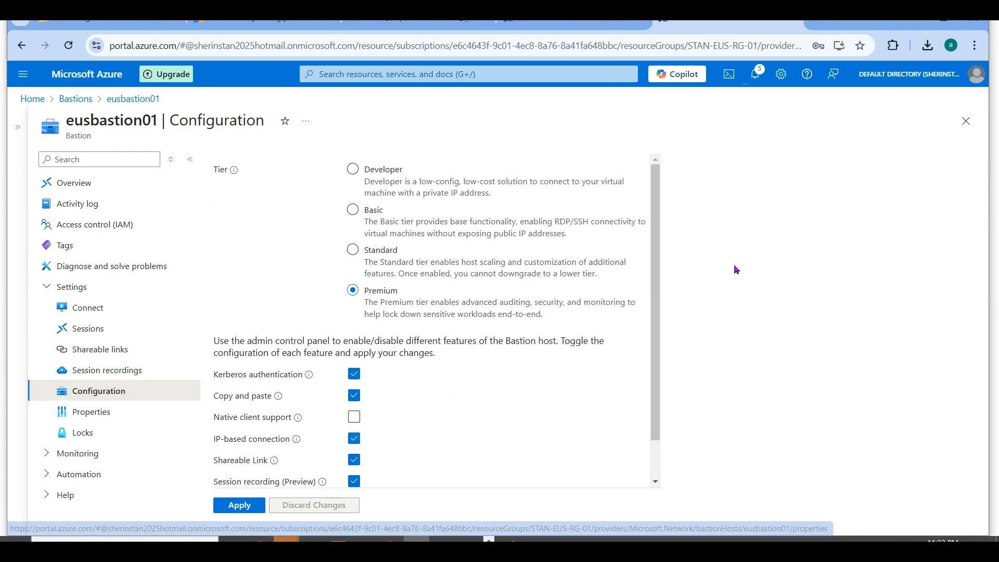
pyautogui.moveTo(655, 399); pyautogui.dragTo(652, 311)
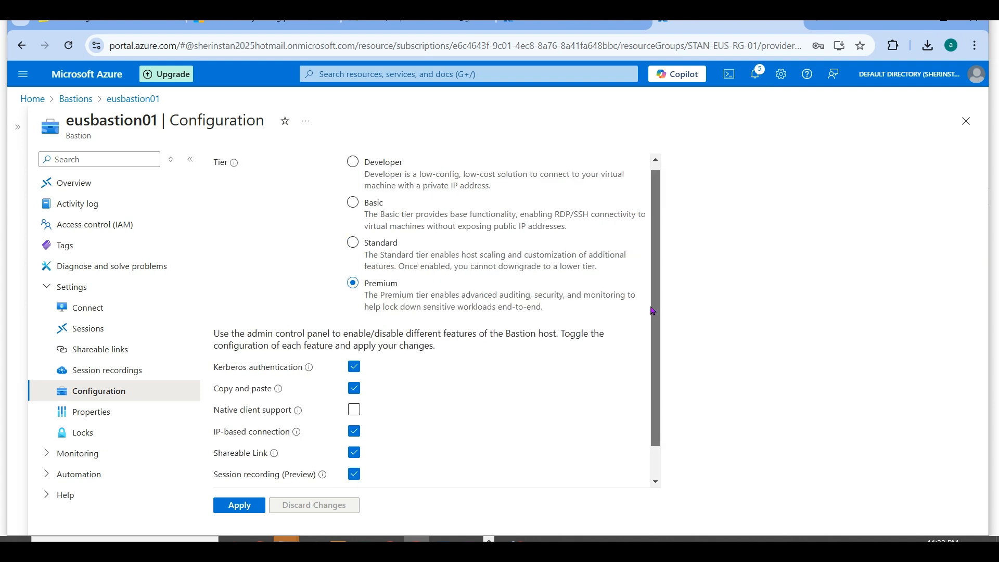
pyautogui.scroll(-1, 652, 313)
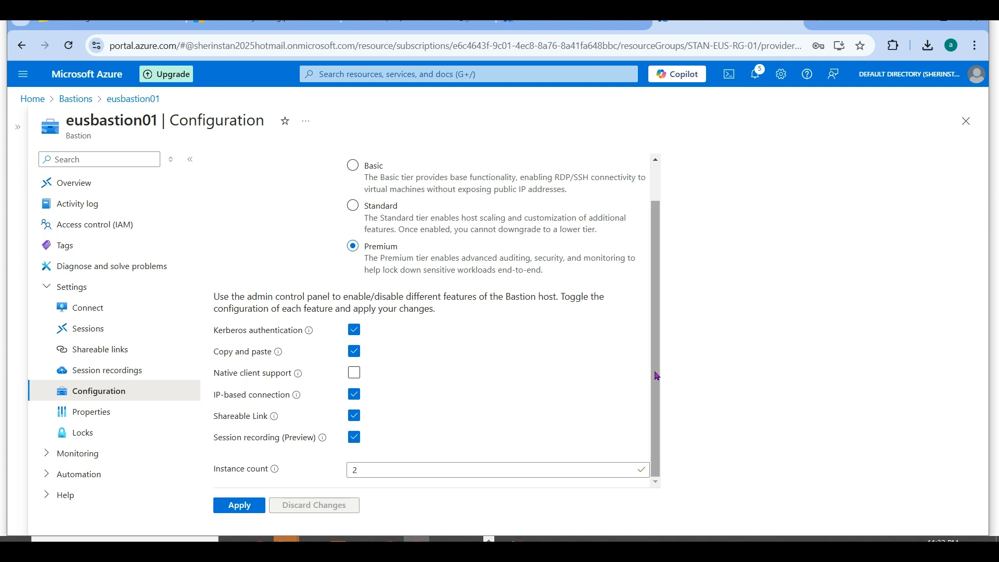
pyautogui.scroll(1, 658, 311)
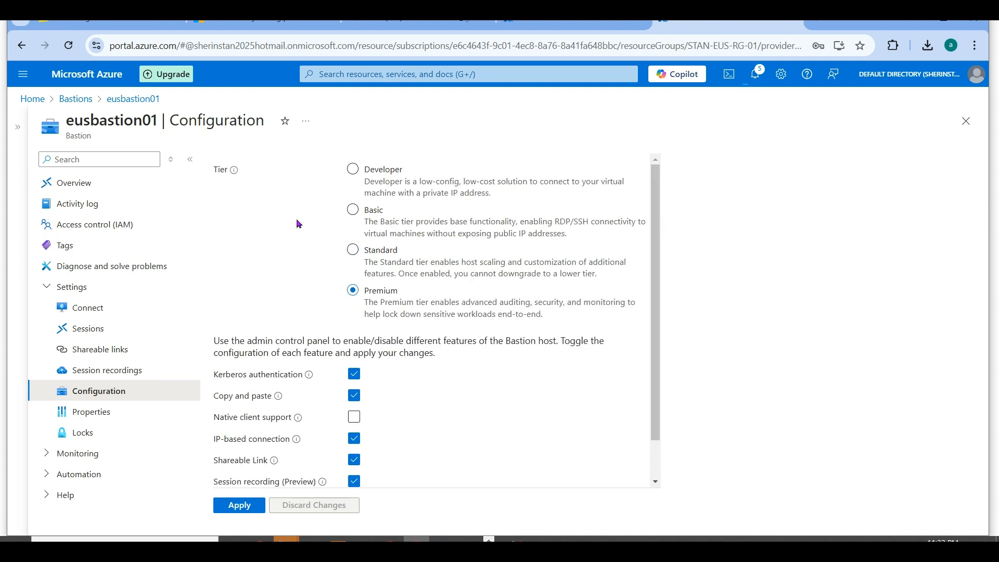
pyautogui.click(89, 188)
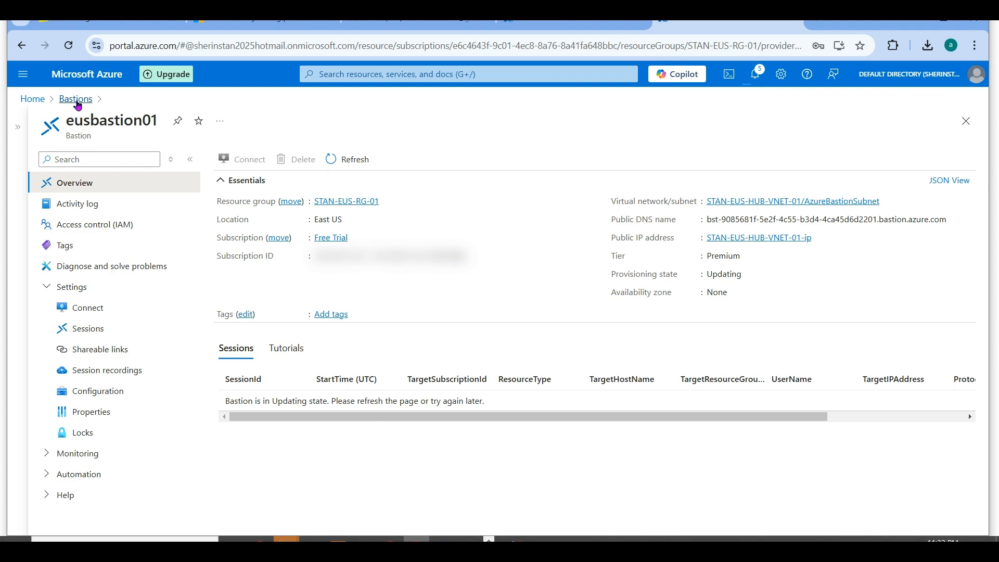
# - Open uksbastion01 from the Bastions list in full view and review its Configuration settings down to the instance count
pyautogui.click(76, 99)
pyautogui.click(70, 286)
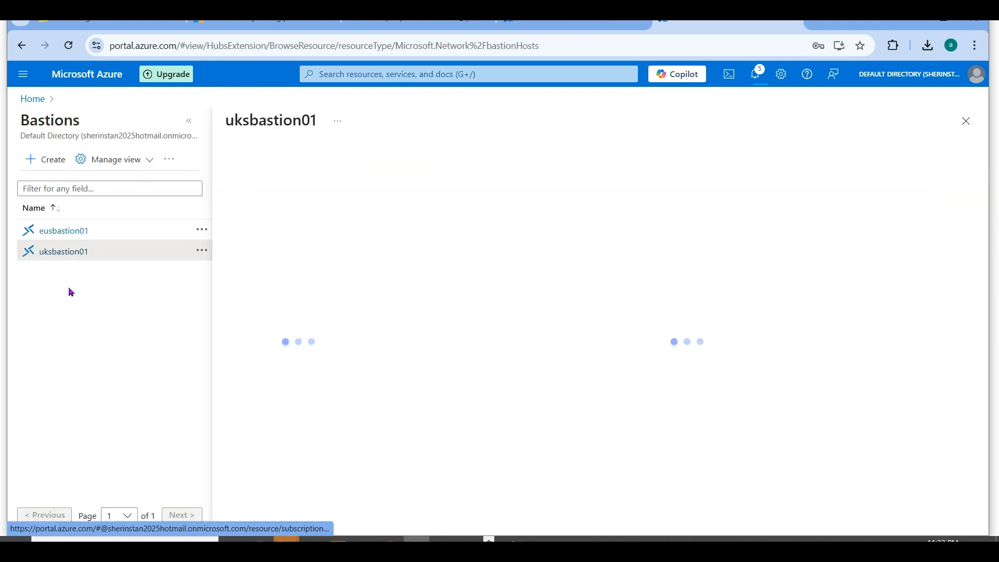
pyautogui.click(186, 127)
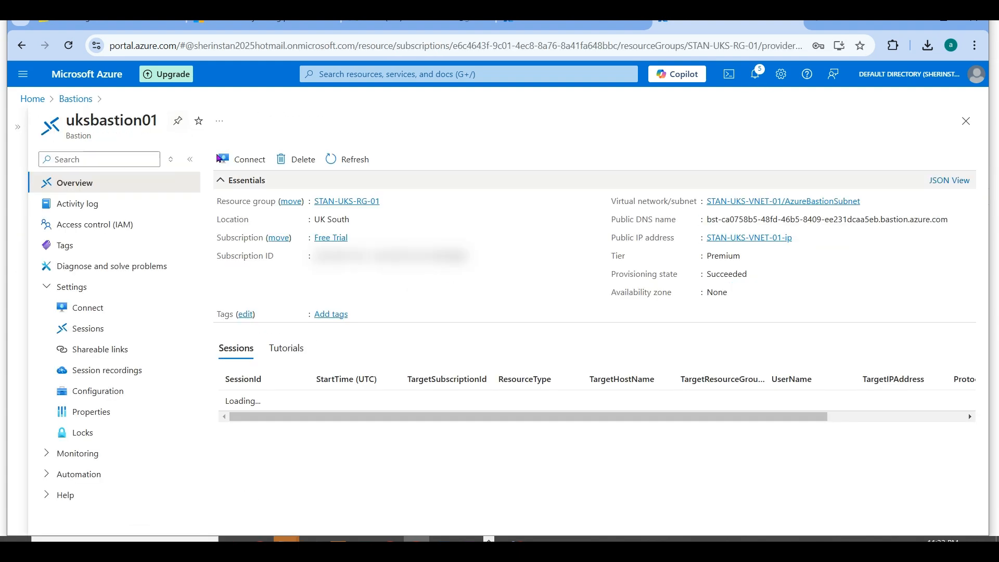
pyautogui.click(115, 394)
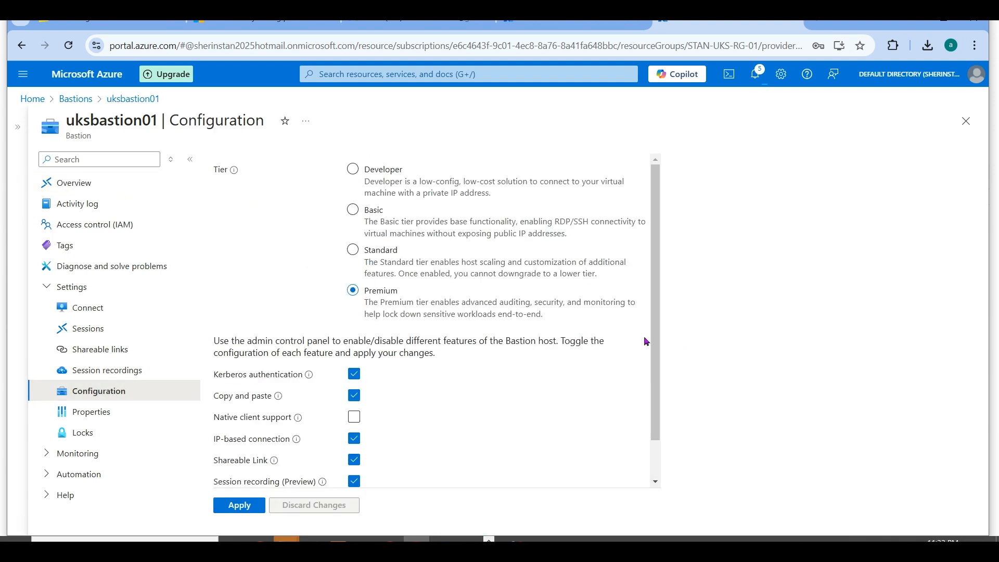
pyautogui.moveTo(649, 342); pyautogui.dragTo(658, 448)
pyautogui.click(620, 412)
pyautogui.scroll(-1, 662, 384)
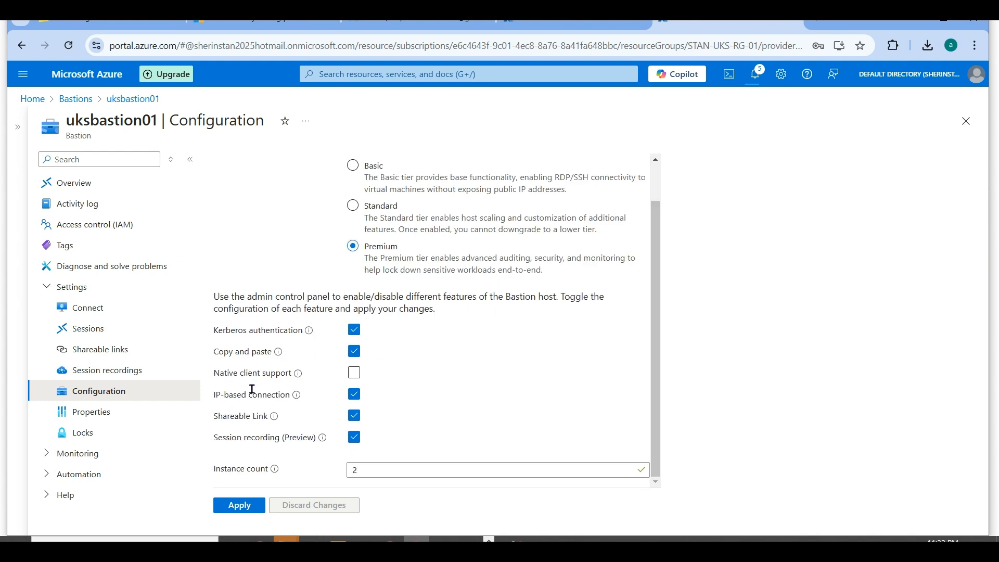
# - Check uksbastion01's sessions, copy the shareable link for stanuksvm01, and load it in a new browser tab
pyautogui.click(108, 328)
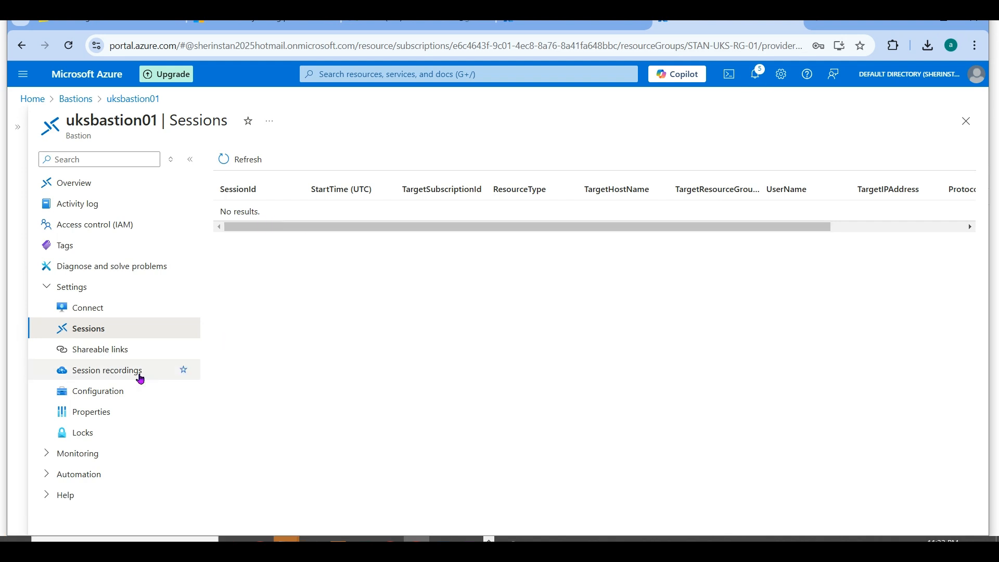
pyautogui.click(111, 351)
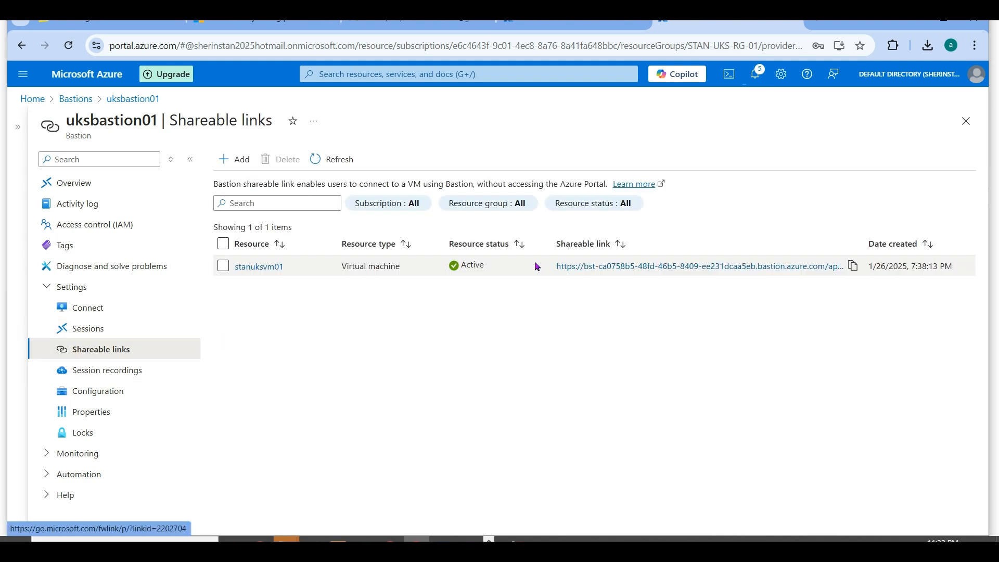
pyautogui.click(853, 267)
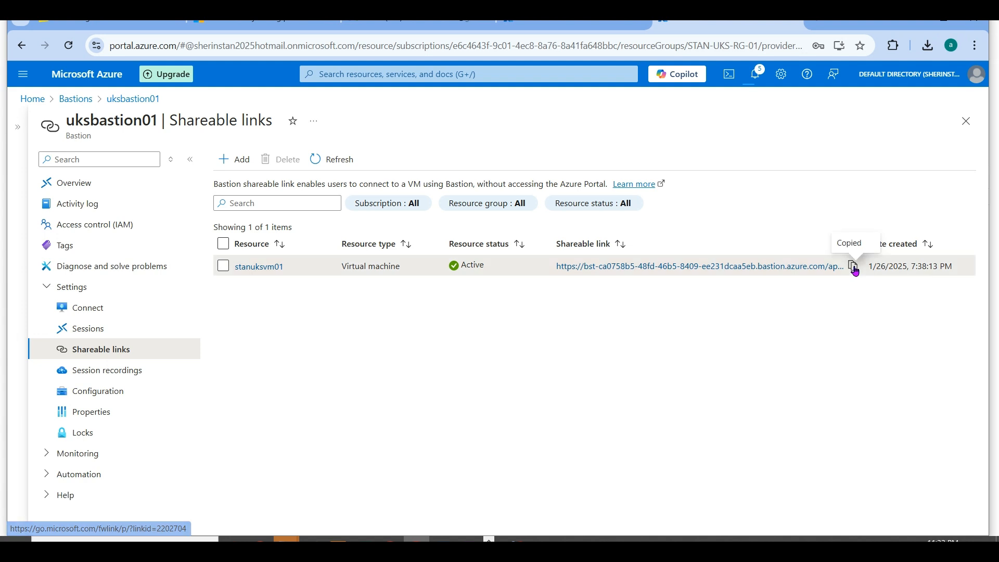
pyautogui.click(822, 24)
pyautogui.hotkey('ctrl', 'v')
pyautogui.press('Return')
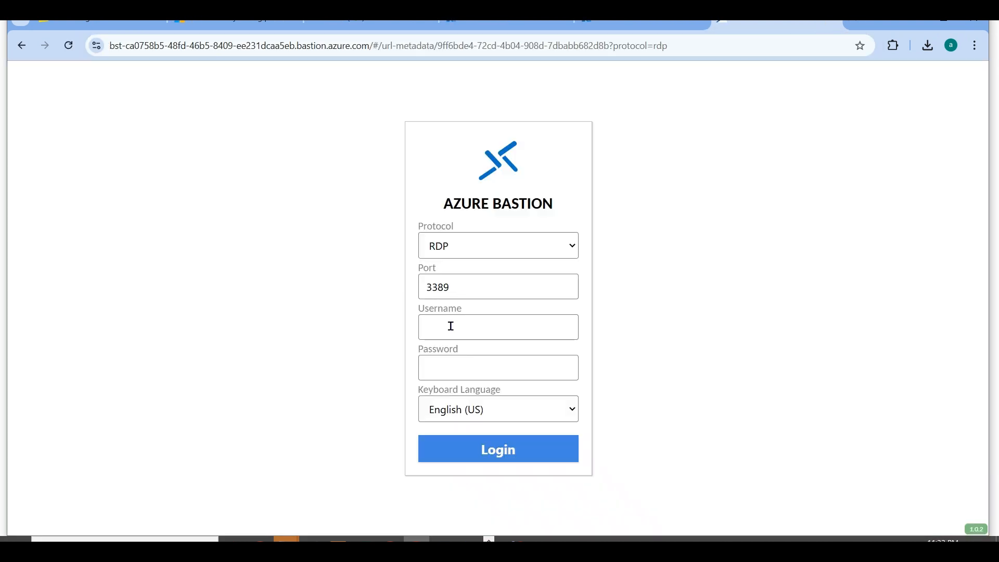
# - Try to log in to stanuksvm01 over RDP by entering the username and password, and dismiss the connection dialog
pyautogui.click(451, 327)
pyautogui.write('stan')
pyautogui.press('Tab')
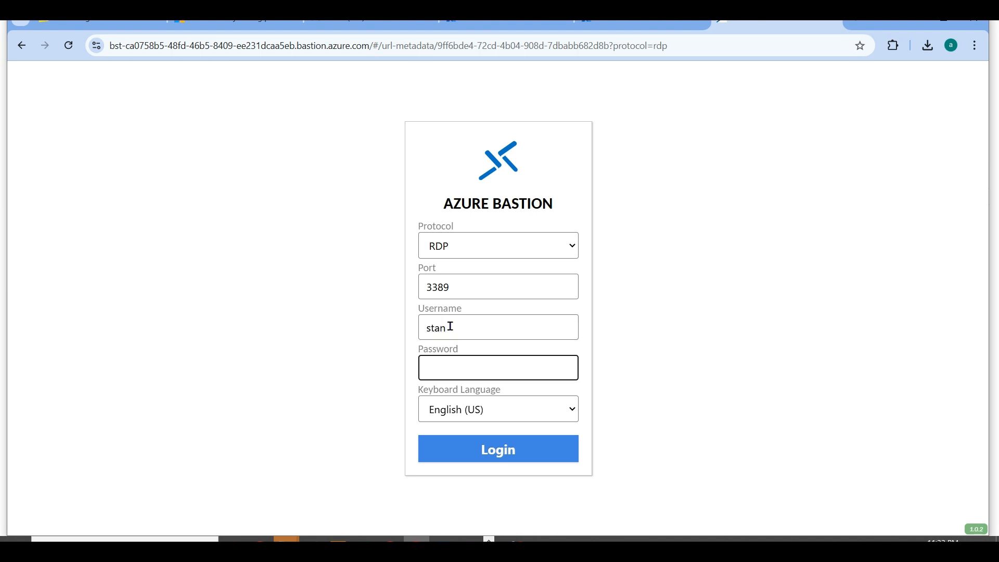
pyautogui.write('•••••••••••')
pyautogui.click(493, 440)
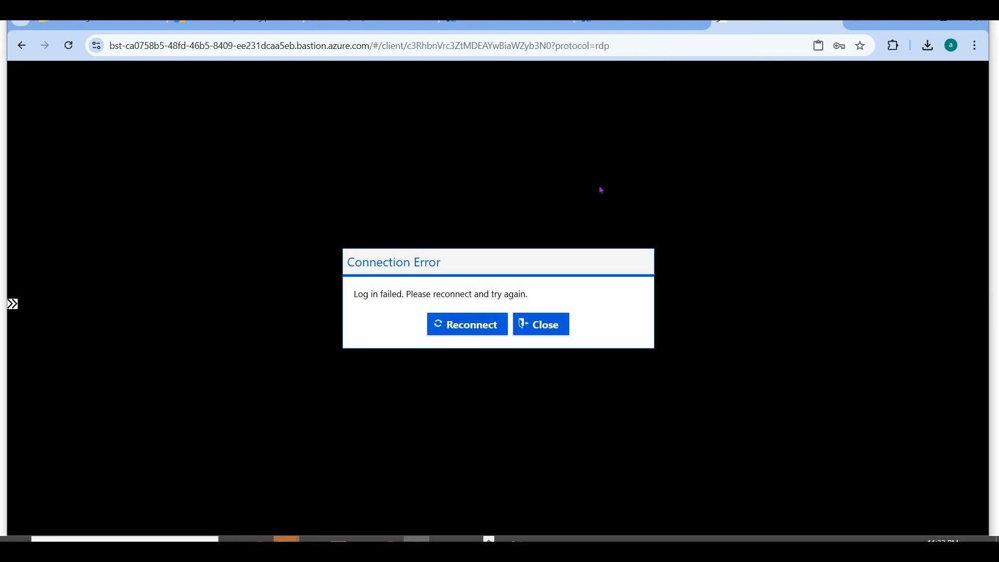
pyautogui.click(547, 330)
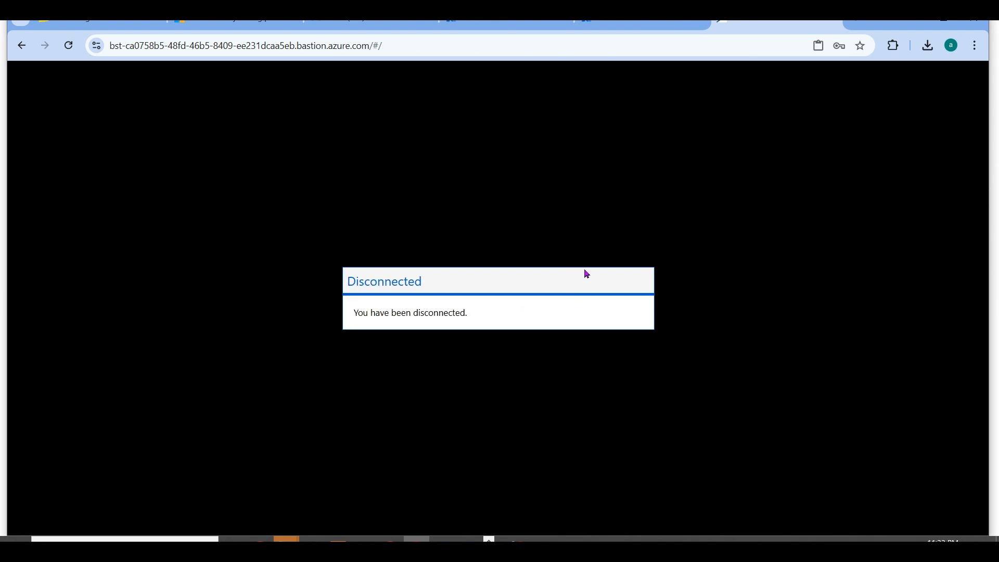
# - Check uksbastion01's session list in the portal, close the disconnected stanuksvm01 tab, and refresh the sessions
pyautogui.click(618, 31)
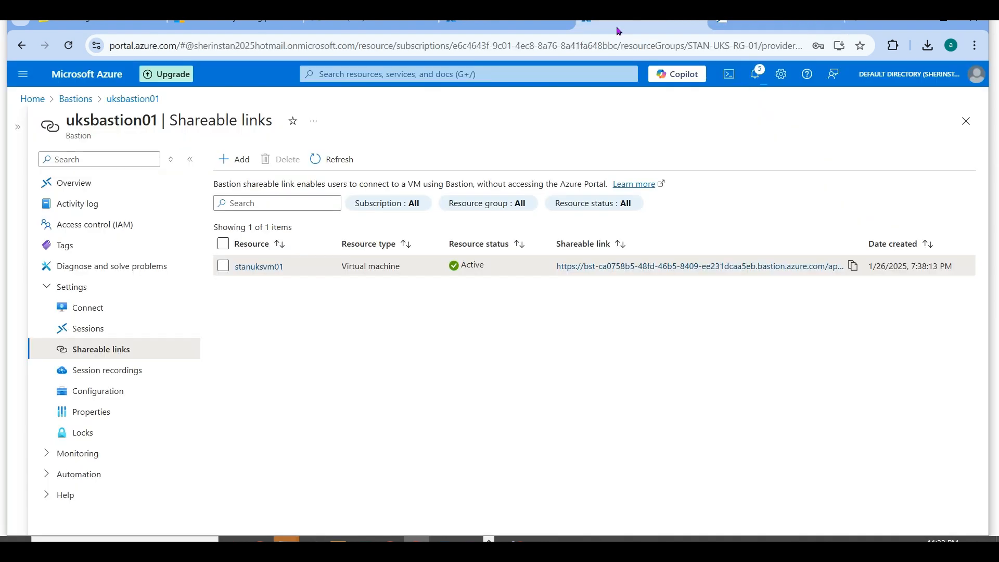
pyautogui.click(107, 335)
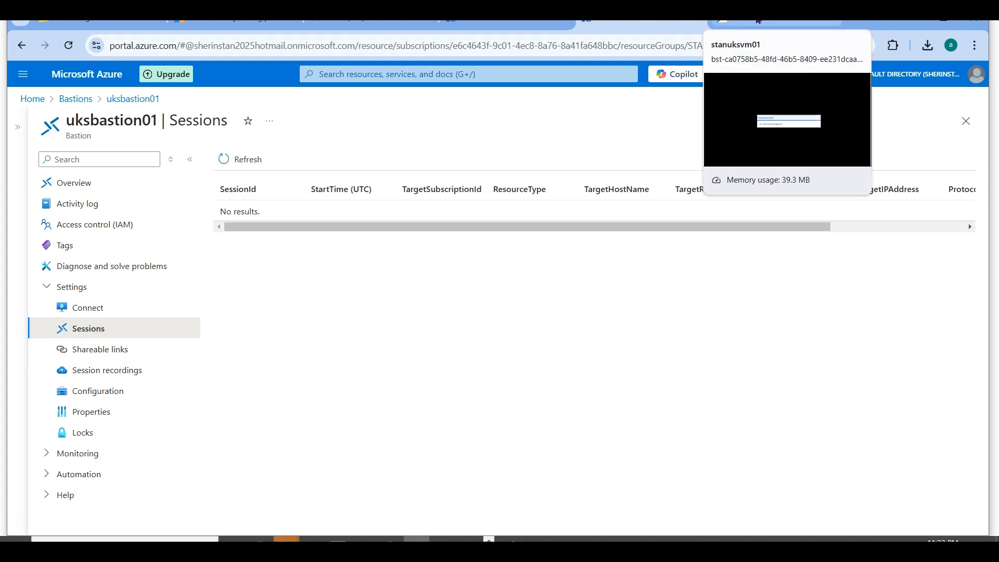
pyautogui.click(759, 20)
pyautogui.click(515, 48)
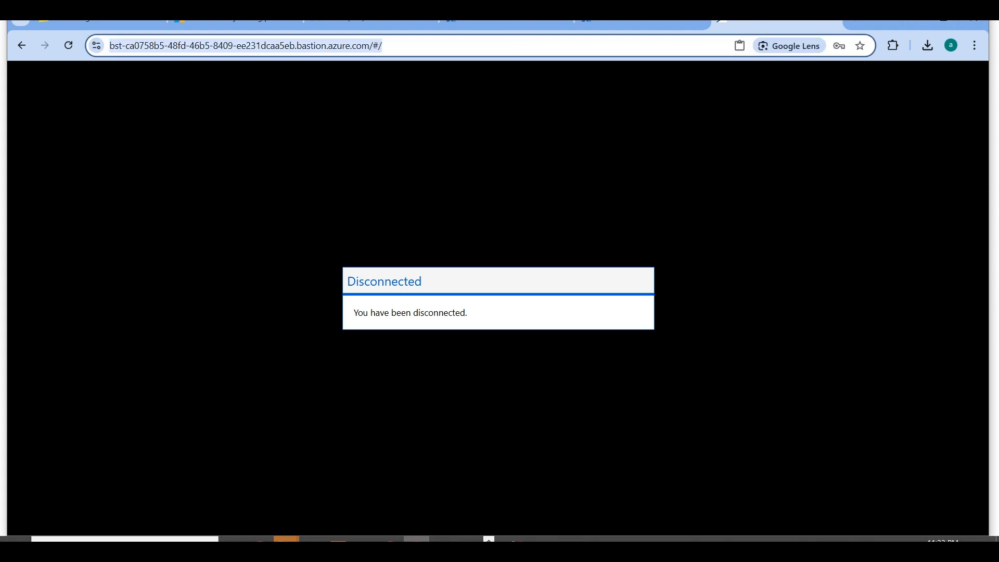
pyautogui.click(840, 22)
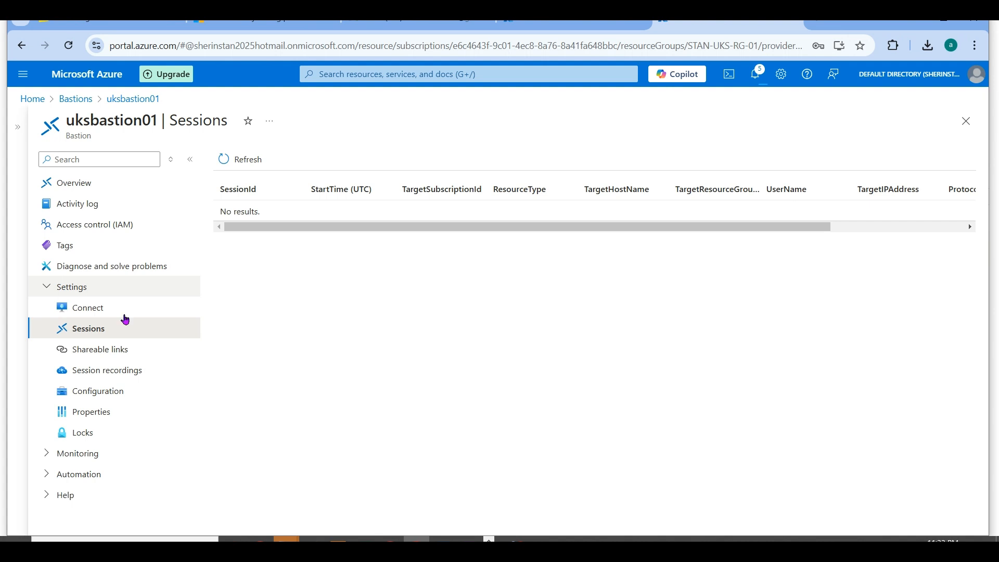
pyautogui.click(246, 157)
# - Copy stanuksvm01's link again from uksbastion01's Shareable links page and open it in a fresh browser tab
pyautogui.click(117, 349)
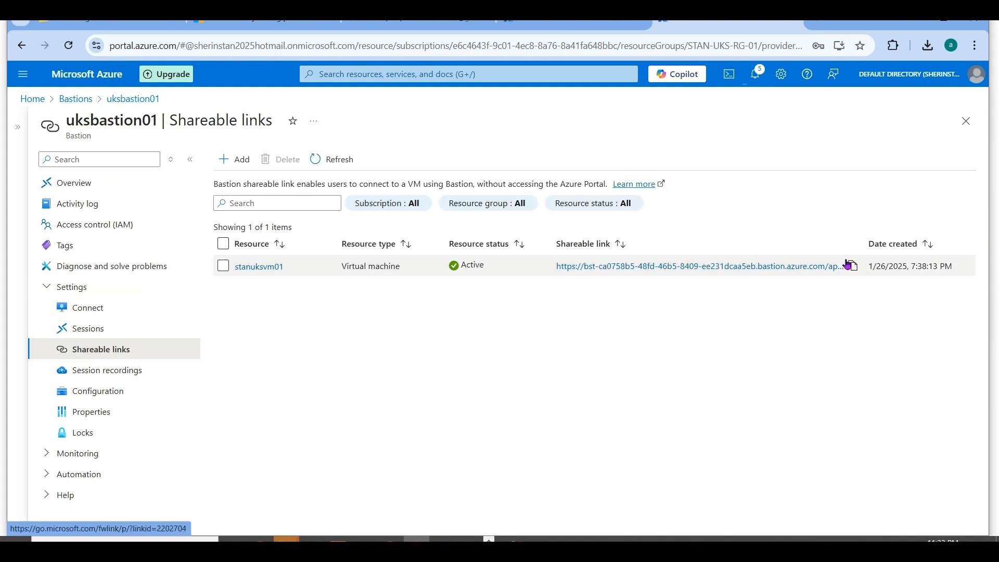
pyautogui.click(853, 266)
pyautogui.hotkey('ctrl', 't')
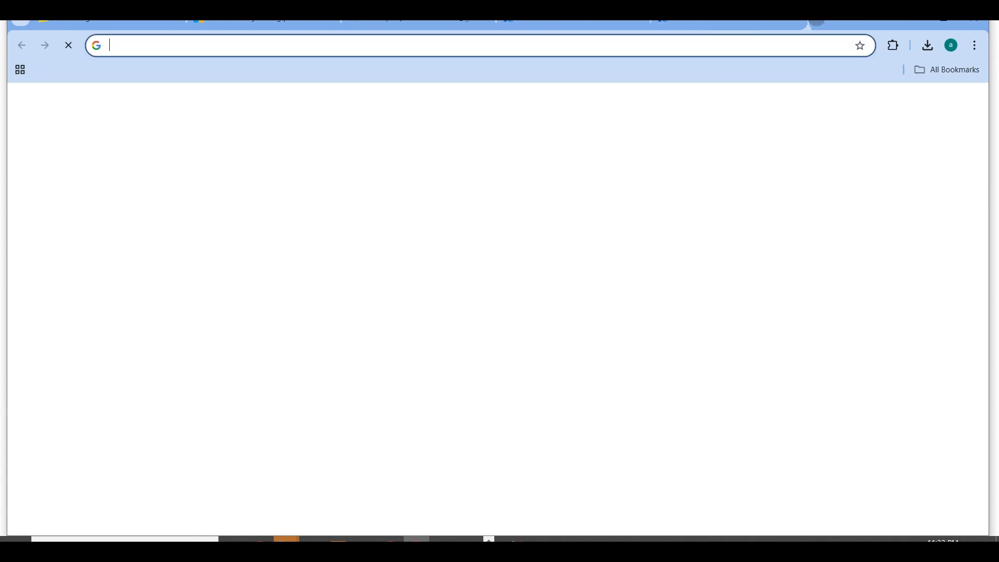
pyautogui.hotkey('ctrl', 'v')
pyautogui.press('Return')
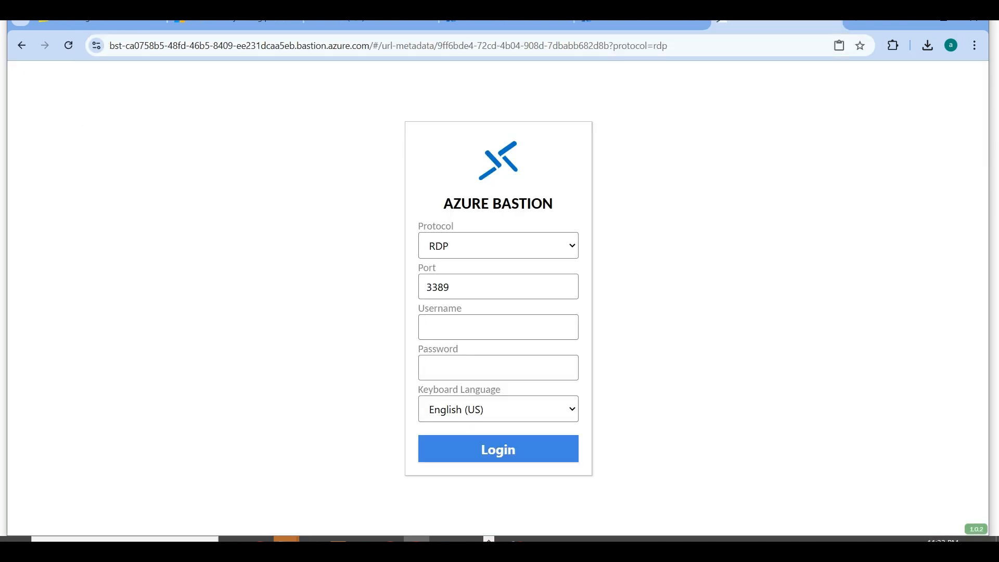
# - Enter the VM username and account password on the Azure Bastion login page and log in to stanuksvm01 over RDP
pyautogui.click(459, 318)
pyautogui.write('stan')
pyautogui.press('Tab')
pyautogui.write('•')
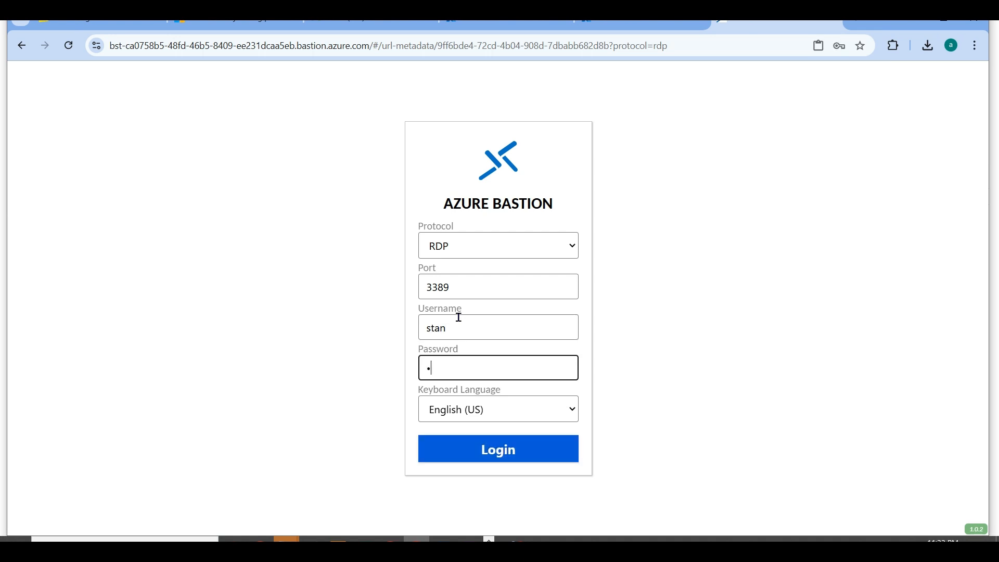
pyautogui.press('BackSpace')
pyautogui.press('BackSpace')
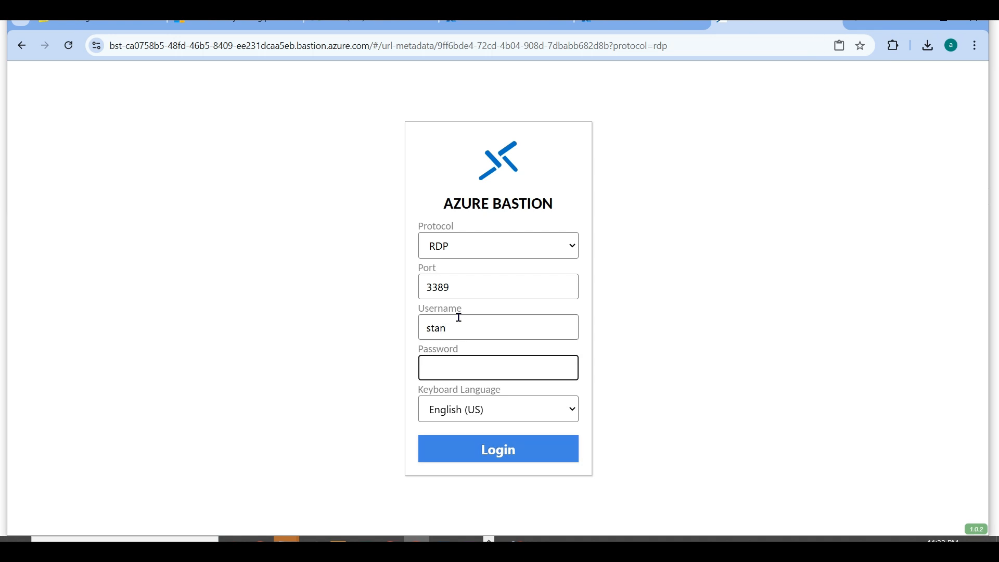
pyautogui.write('•••••')
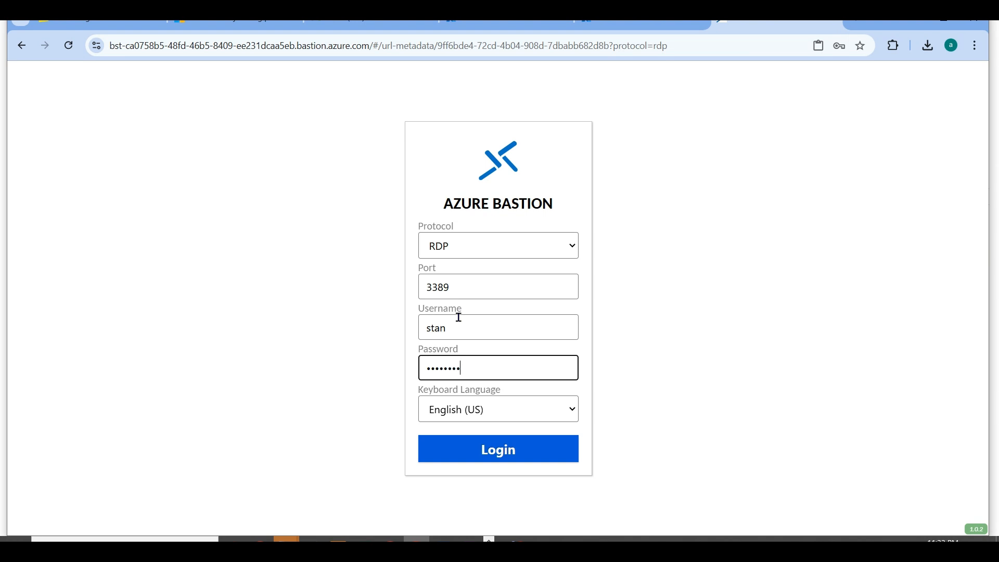
pyautogui.write('•••••••')
pyautogui.click(462, 441)
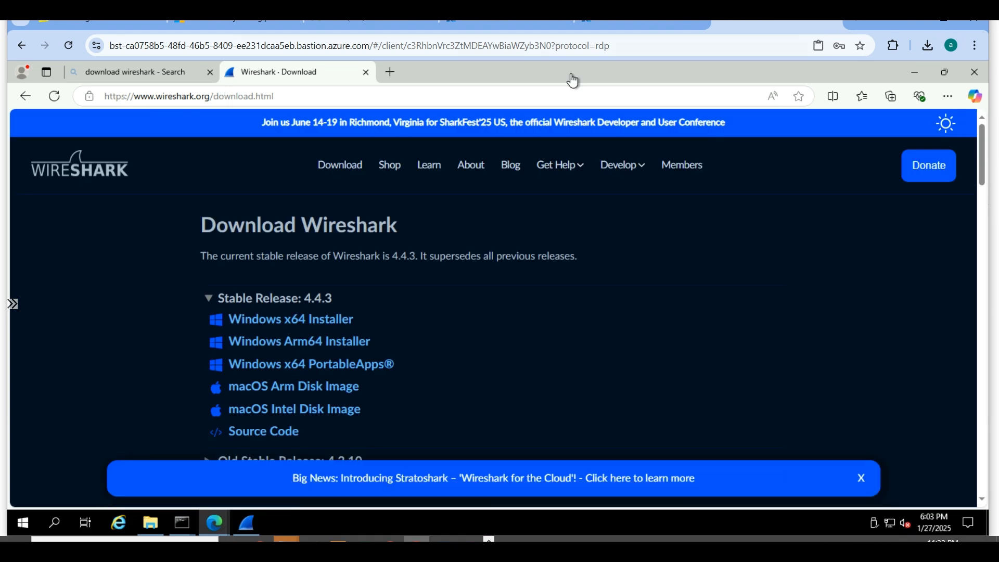
# - Switch back to the portal tab and examine the details of the stanuksvm01 session on uksbastion01's Sessions page
pyautogui.click(609, 25)
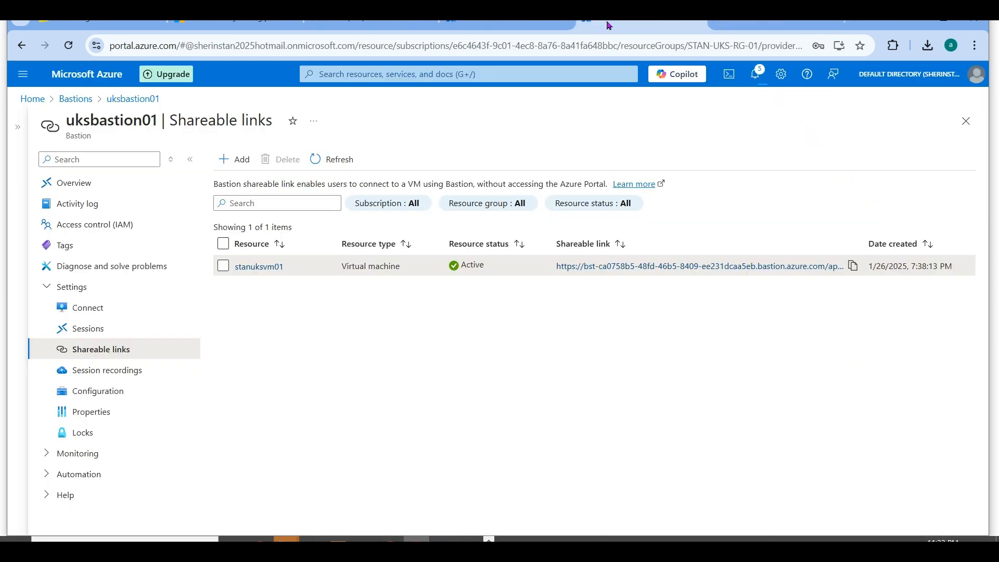
pyautogui.click(99, 328)
pyautogui.moveTo(317, 227); pyautogui.dragTo(760, 224)
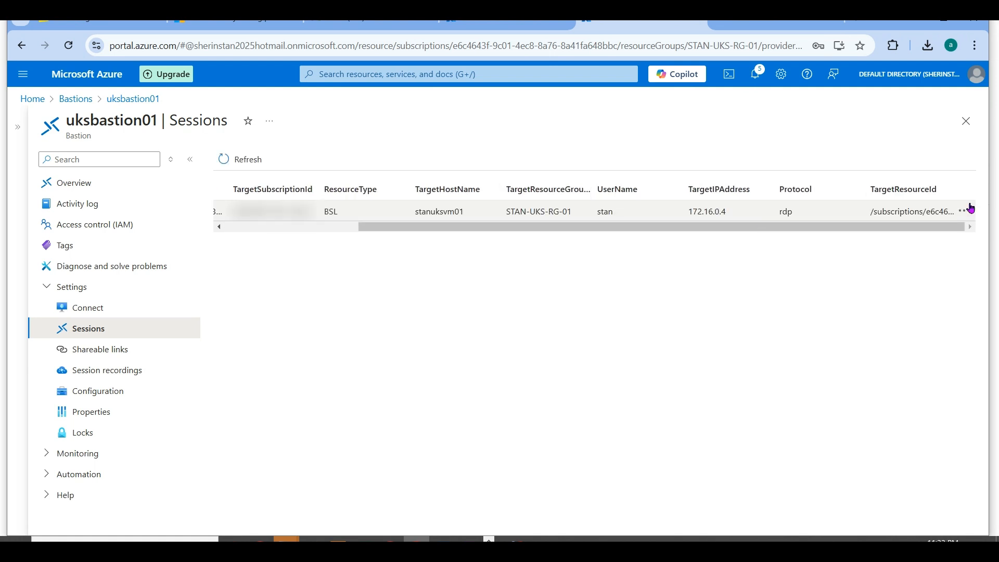
# - Examine the stanuksvm01 session on uksbastion01, checking its available delete action, resource type, protocol, target IP address and username
pyautogui.click(968, 211)
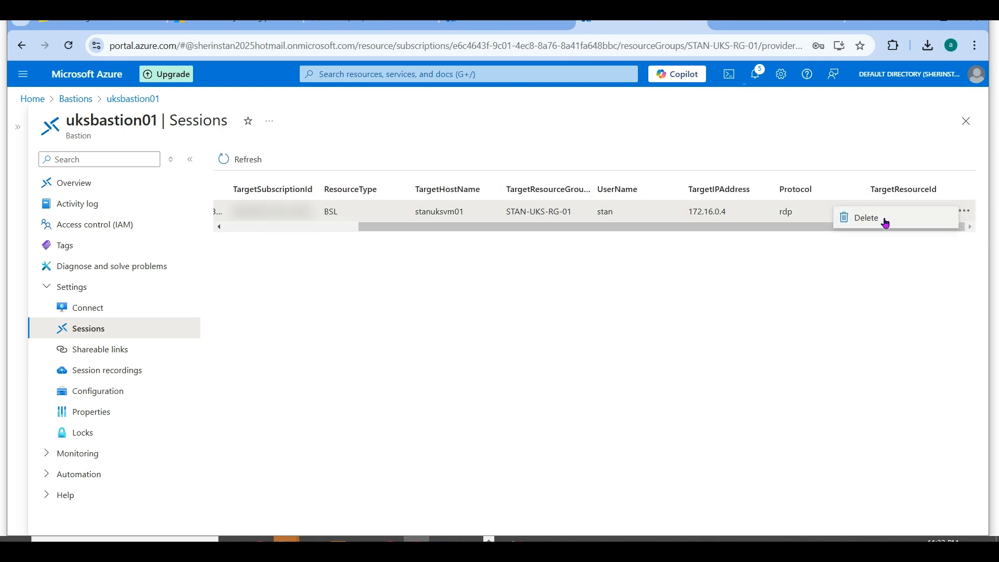
pyautogui.moveTo(658, 227); pyautogui.dragTo(511, 238)
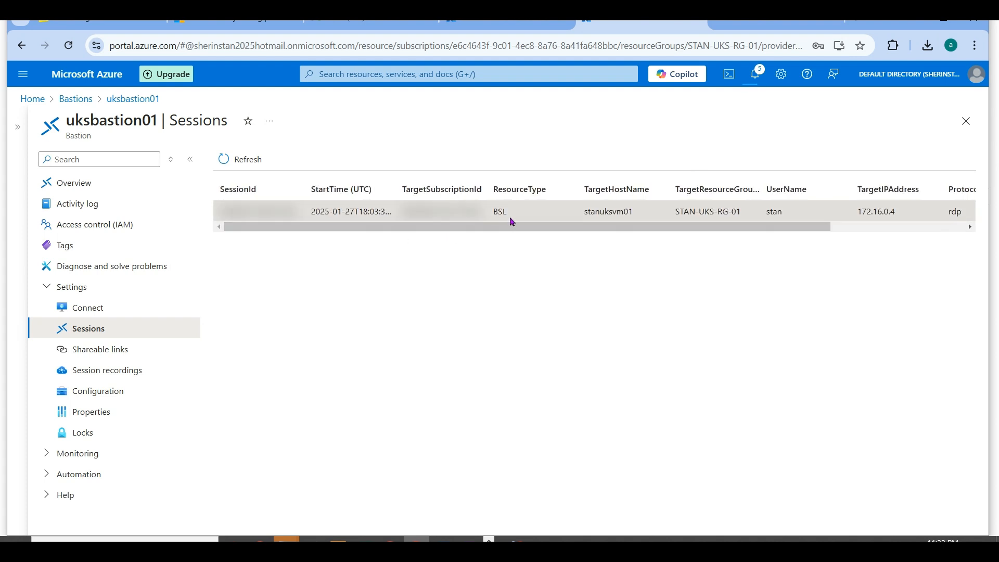
pyautogui.moveTo(510, 216); pyautogui.dragTo(487, 219)
pyautogui.moveTo(522, 227); pyautogui.dragTo(680, 225)
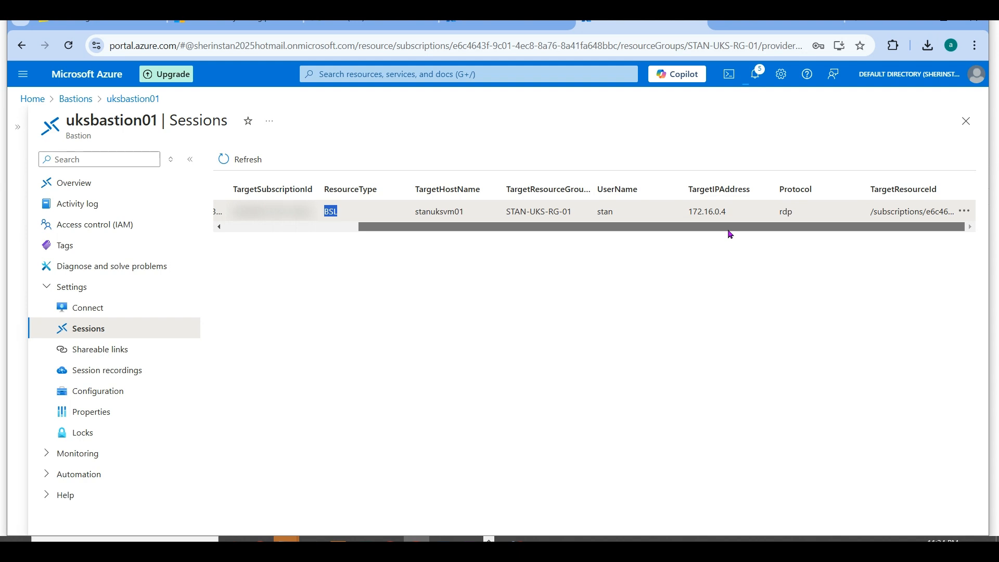
pyautogui.doubleClick(788, 211)
pyautogui.moveTo(744, 212); pyautogui.dragTo(348, 232)
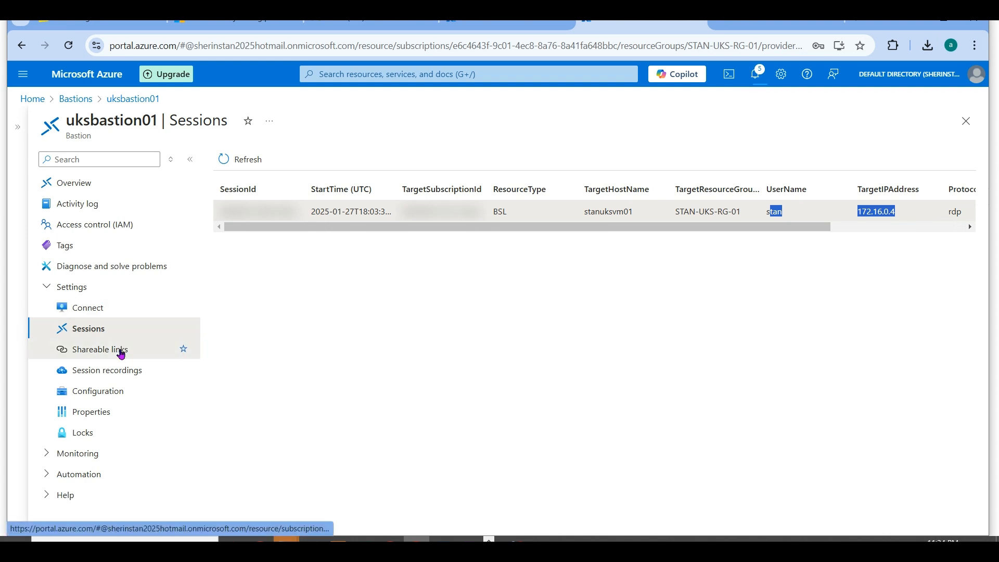
# - View uksbastion01's Configuration page and chart its Bastion Communication Status metric under Monitoring
pyautogui.click(119, 392)
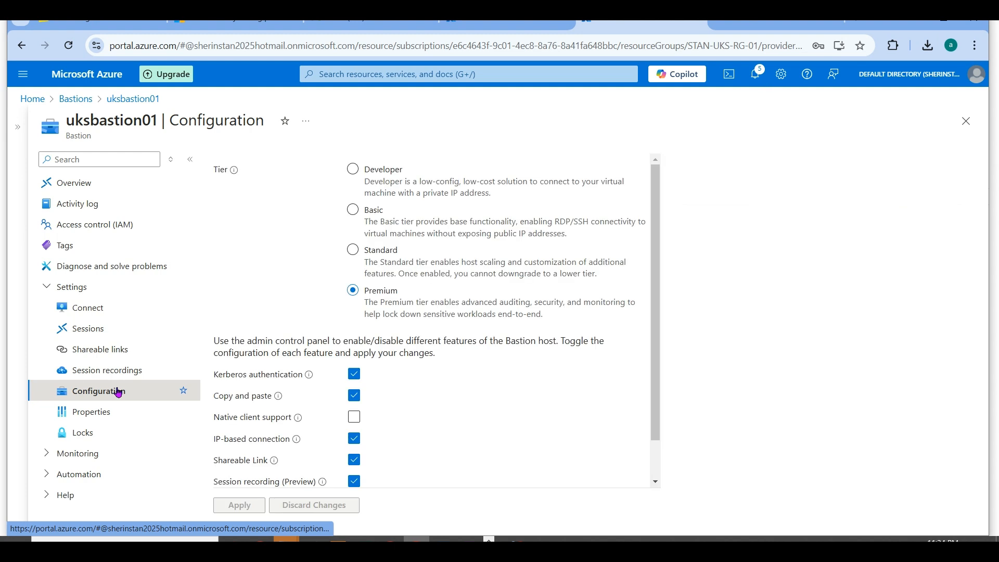
pyautogui.click(86, 451)
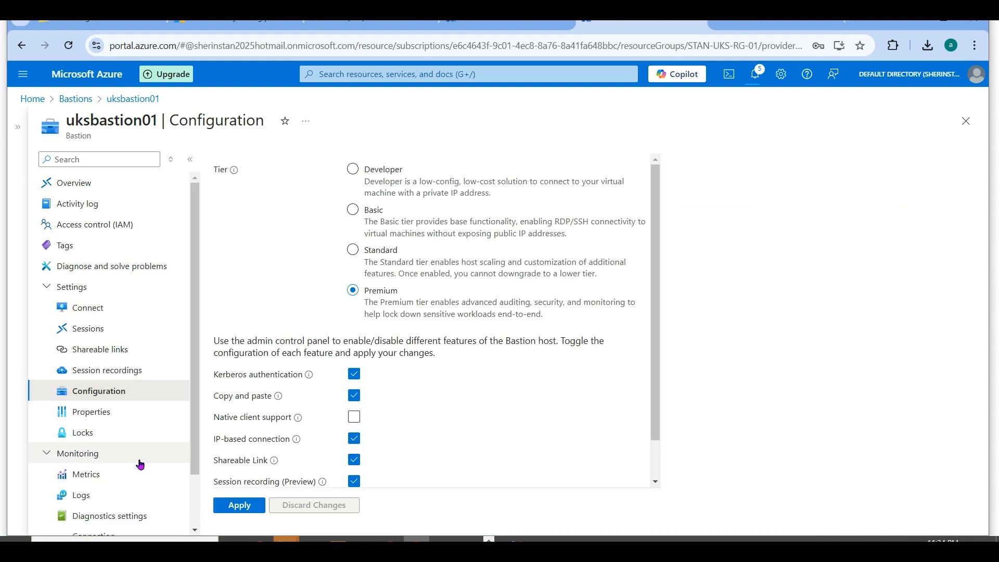
pyautogui.click(106, 477)
pyautogui.moveTo(193, 328); pyautogui.dragTo(200, 469)
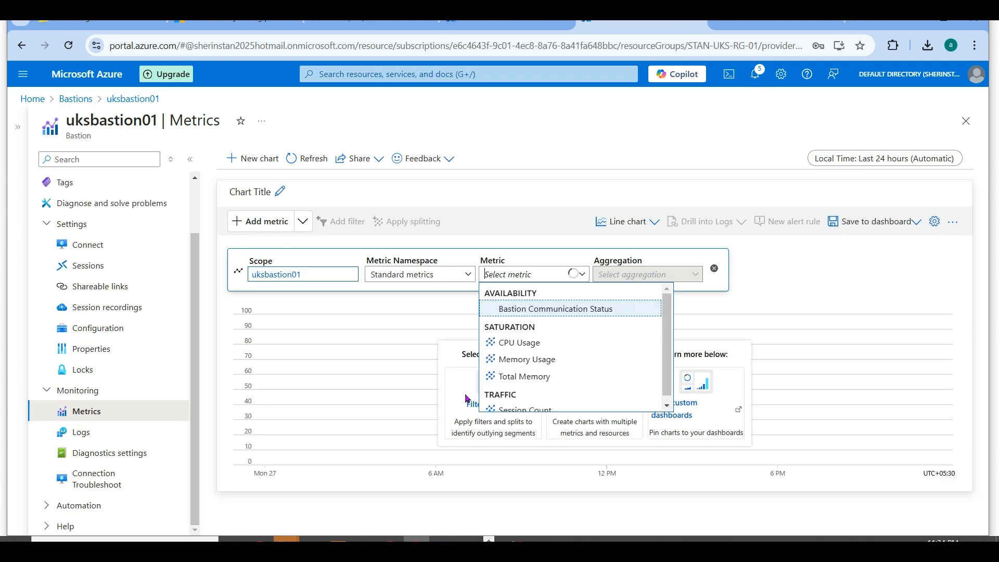
pyautogui.click(601, 309)
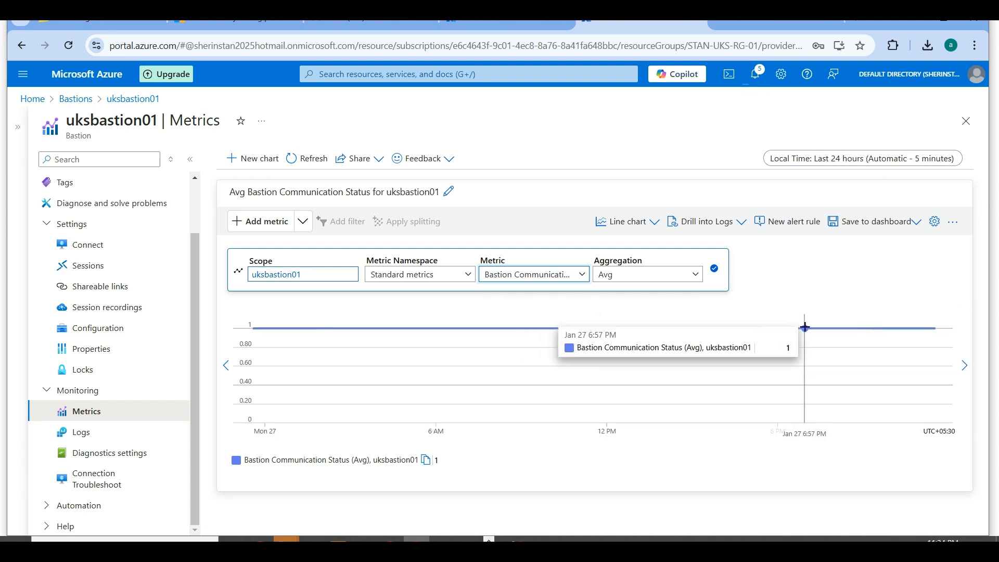
# - Chart uksbastion01's Session Count metric, toggle its series in the legend, and view the Connection Troubleshoot page
pyautogui.click(566, 275)
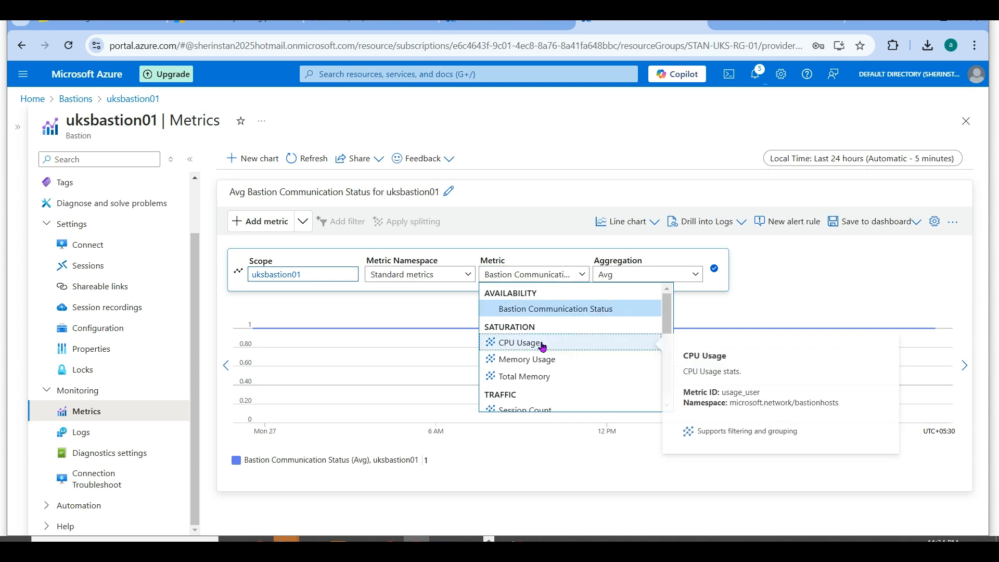
pyautogui.scroll(-1, 554, 386)
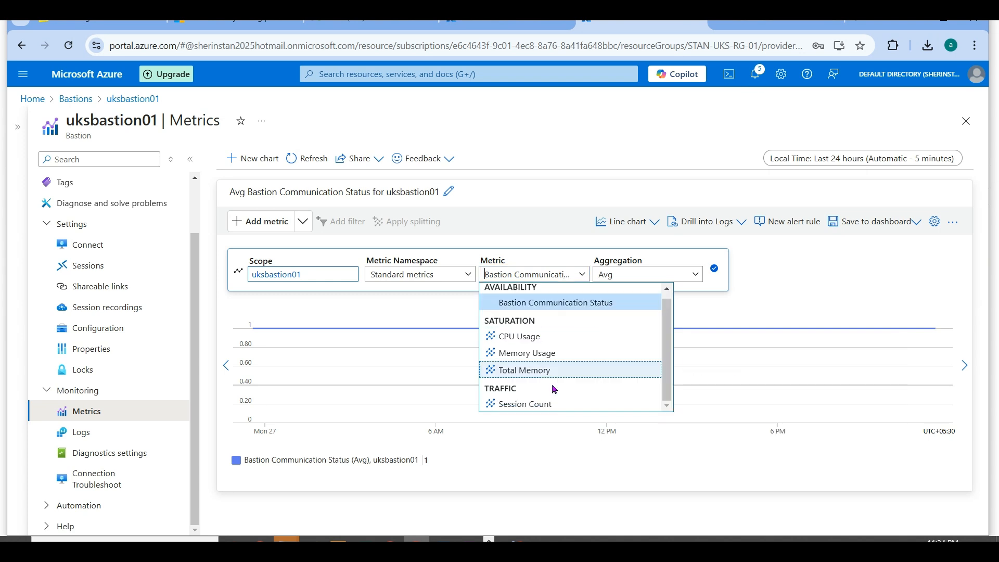
pyautogui.click(546, 396)
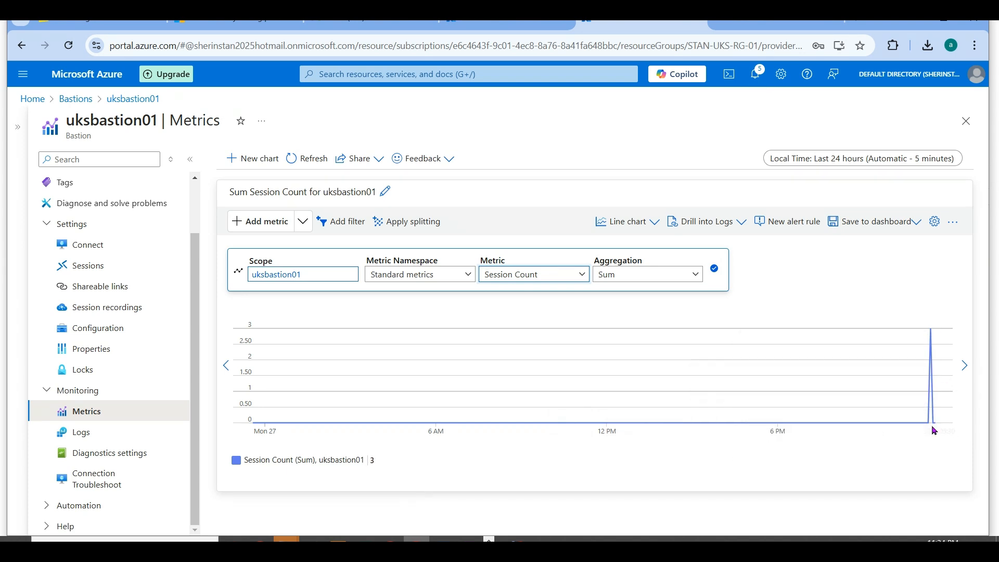
pyautogui.click(335, 462)
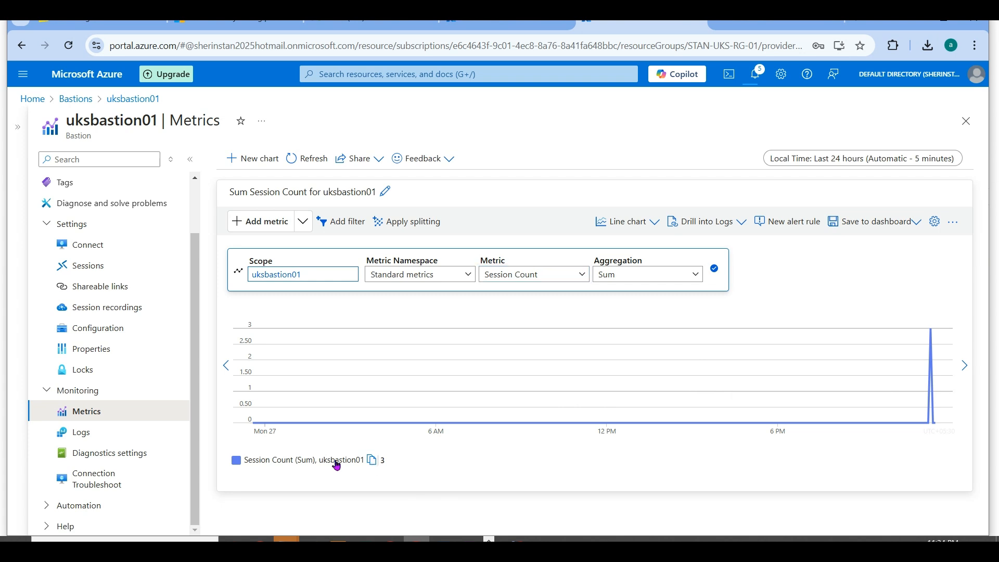
pyautogui.click(336, 463)
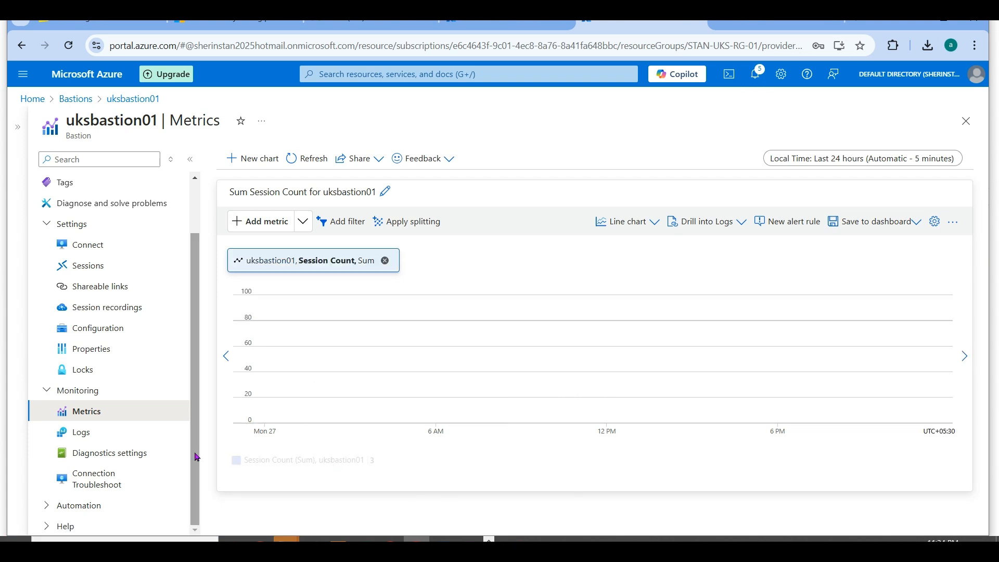
pyautogui.click(129, 476)
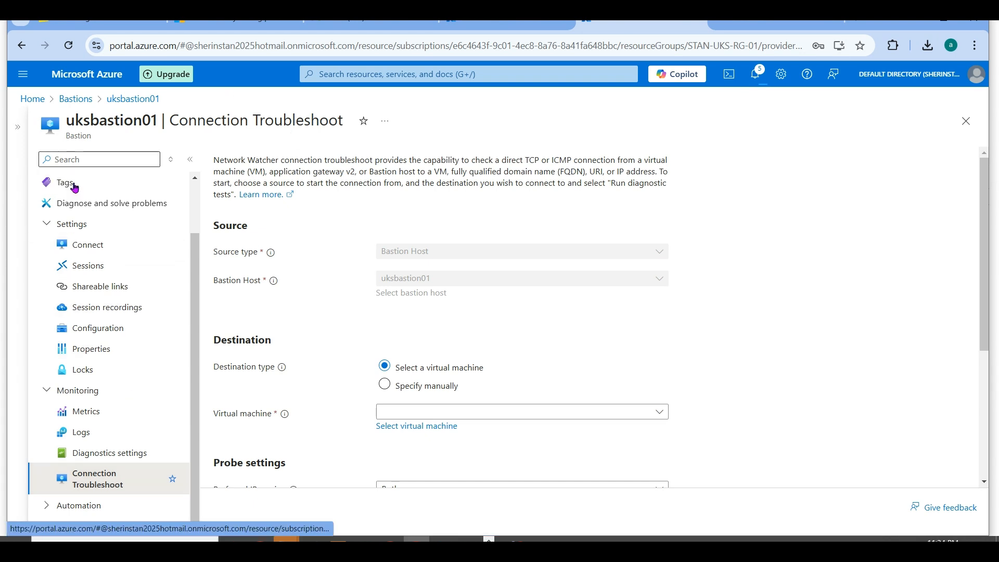
# - Return to the Bastions list, open eusbastion01 with the resource list collapsed, and check its provisioning state
pyautogui.click(75, 99)
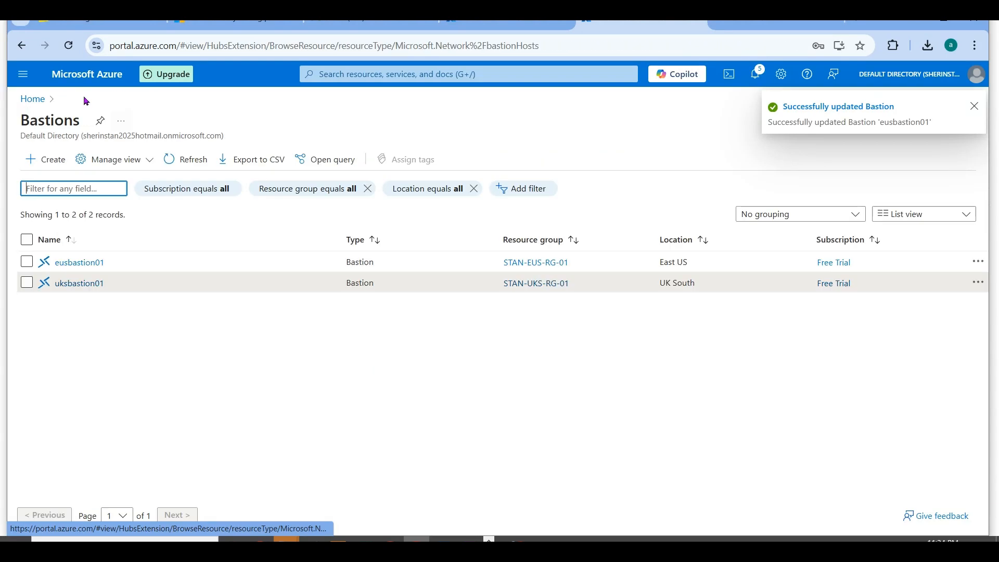
pyautogui.click(65, 259)
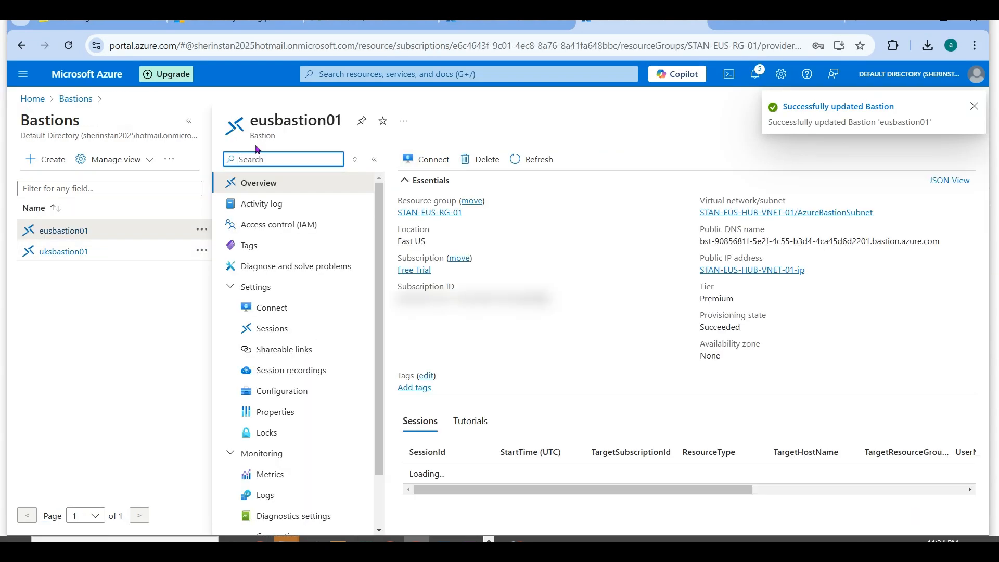
pyautogui.click(189, 123)
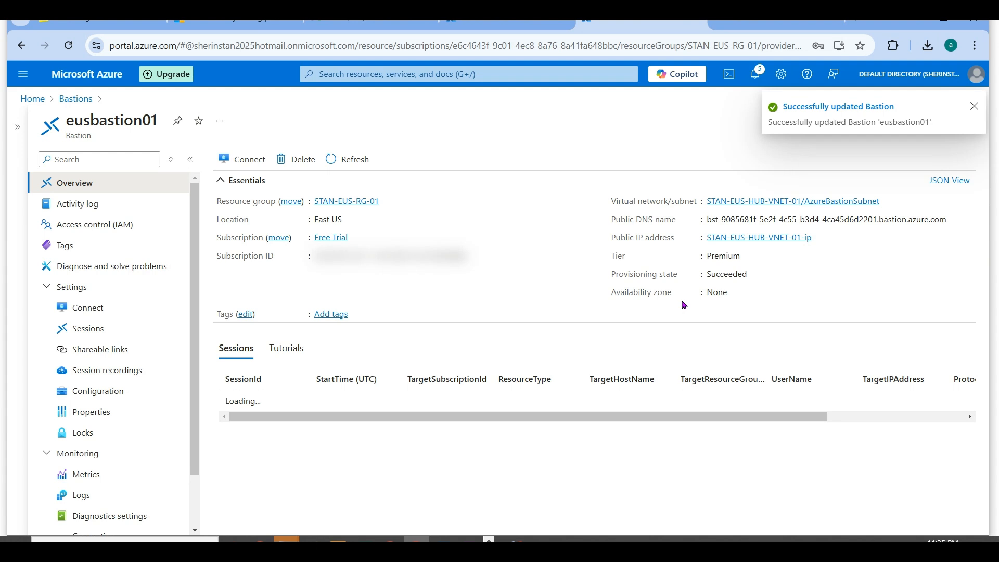
pyautogui.doubleClick(723, 273)
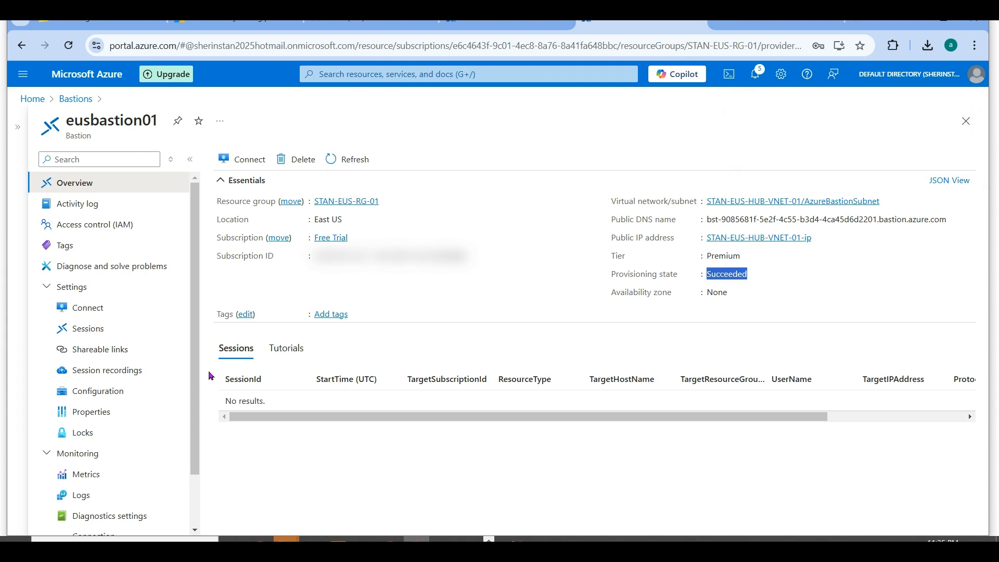
# - Refresh eusbastion01's Session recordings page and open the form for adding or updating the SAS URL
pyautogui.click(127, 371)
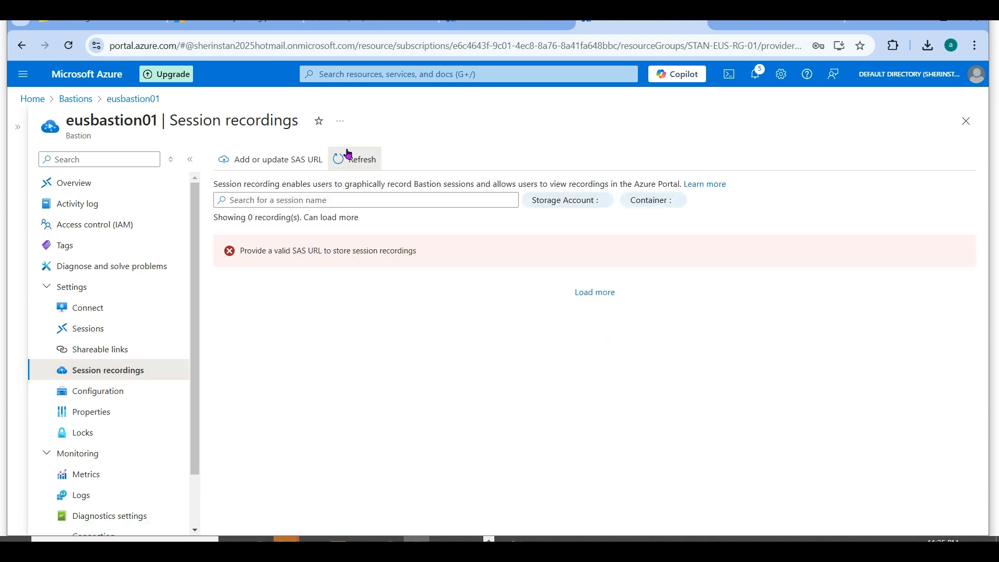
pyautogui.click(345, 160)
pyautogui.click(306, 163)
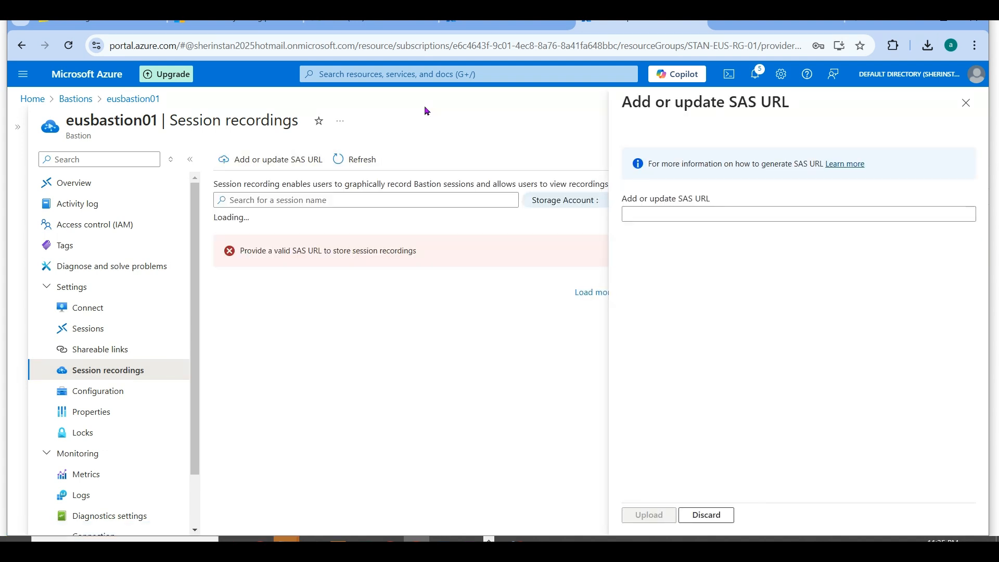
# - Copy the azbastionrecording container's Blob SAS URL from the stanazflowlog001 browser tab, paste it into eusbastion01's SAS URL field and upload it
pyautogui.click(505, 22)
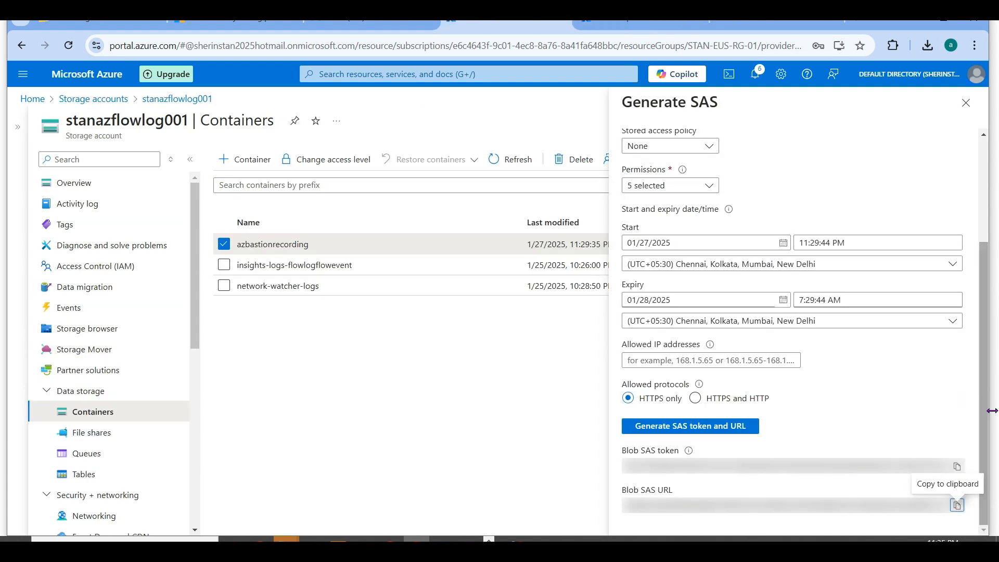
pyautogui.click(958, 504)
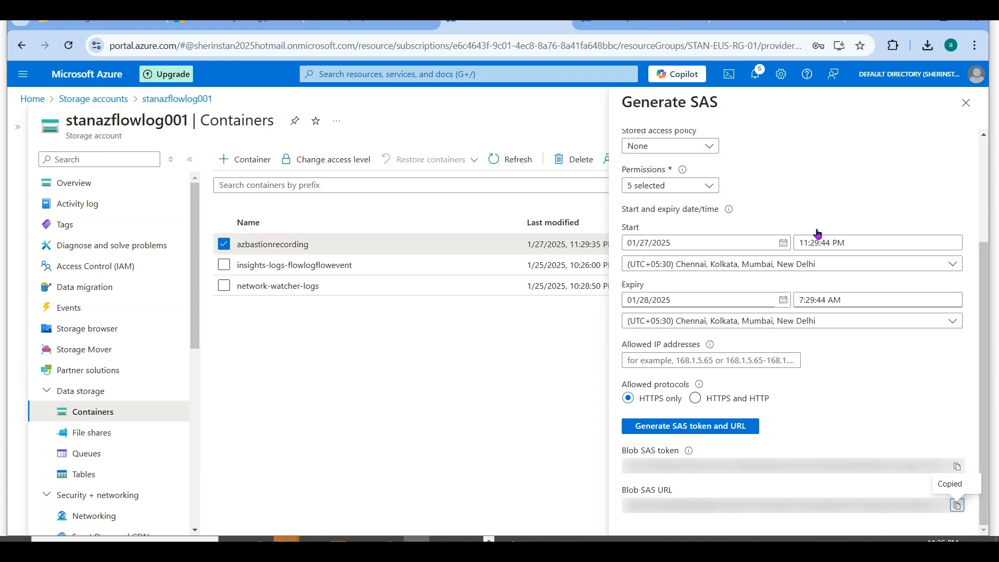
pyautogui.click(653, 24)
pyautogui.click(686, 214)
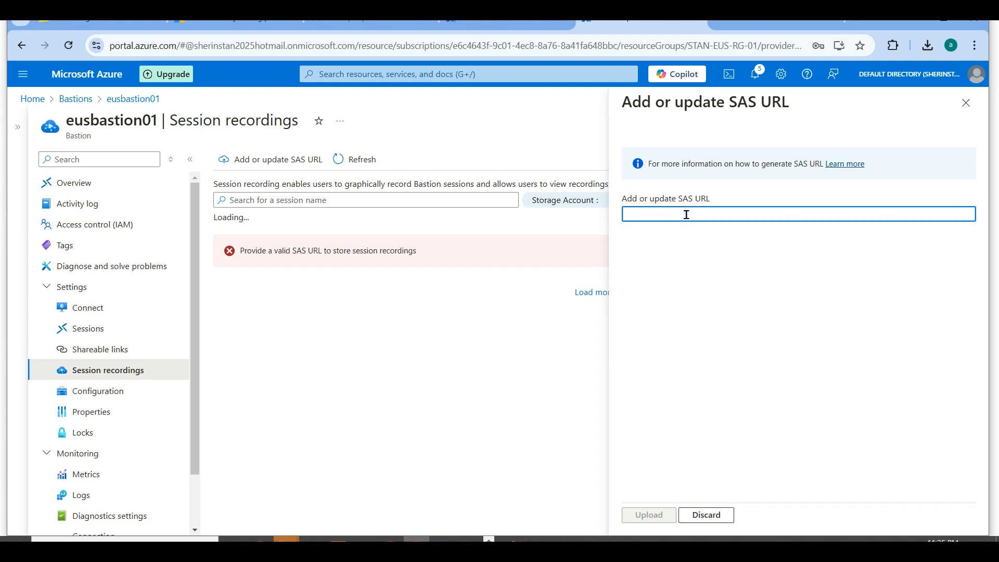
pyautogui.hotkey('ctrl', 'v')
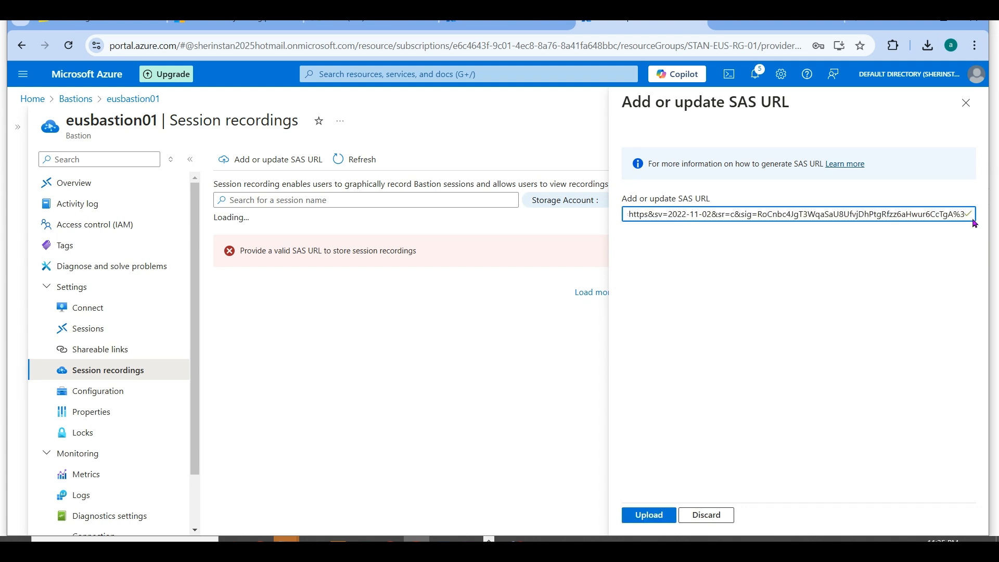
pyautogui.click(639, 515)
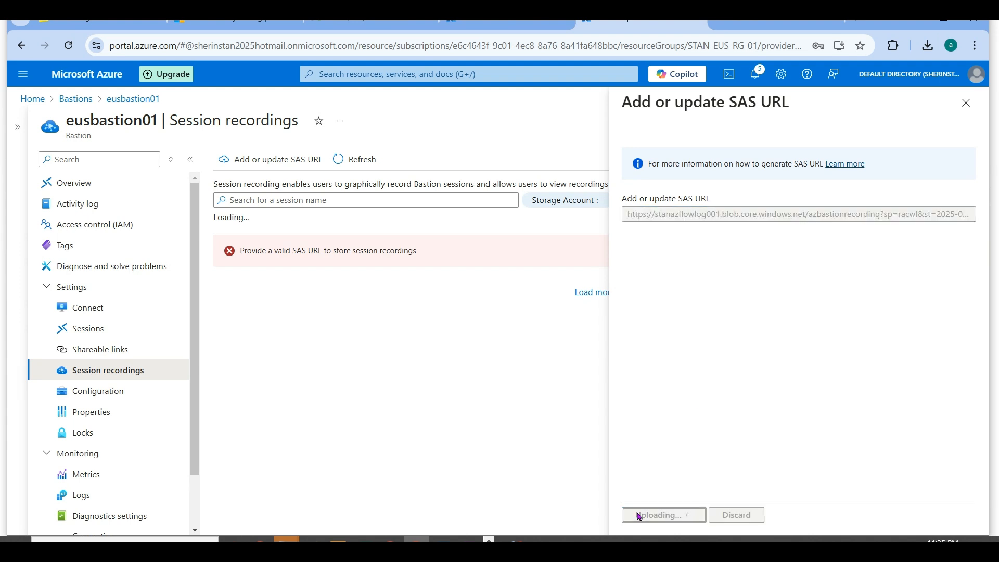
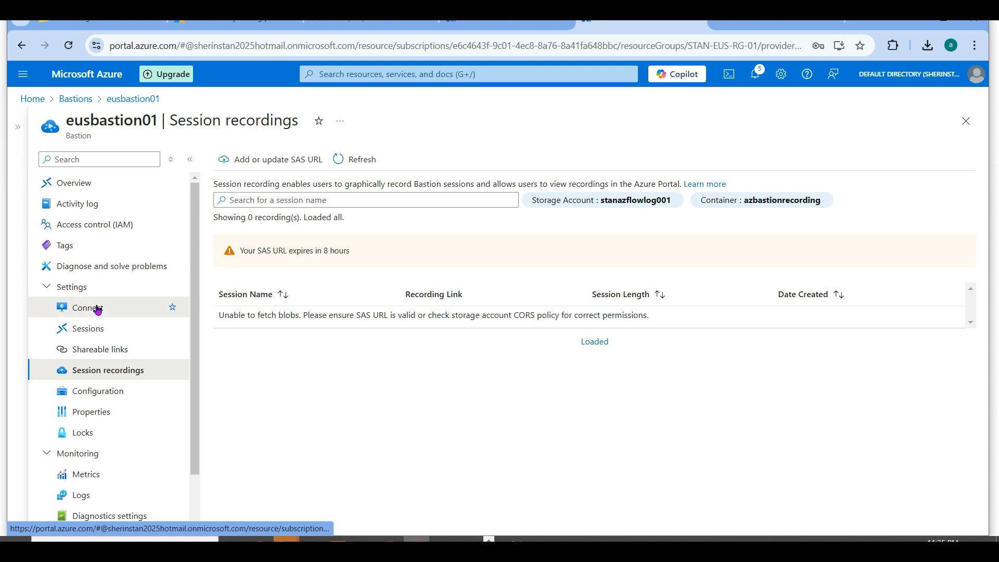
# - Check eusbastion01's Connect page and Overview, and return to the portal home page
pyautogui.click(97, 310)
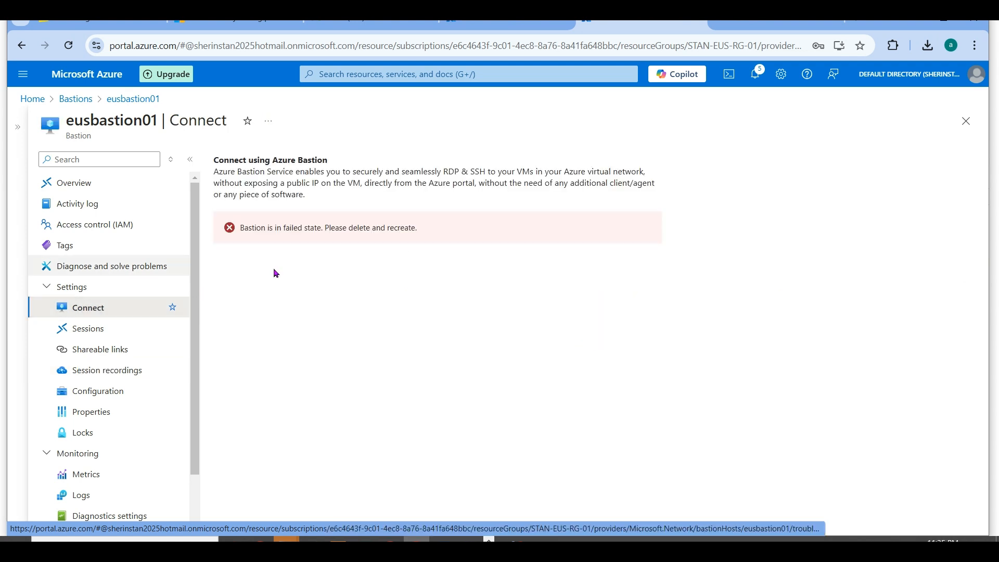
pyautogui.click(117, 182)
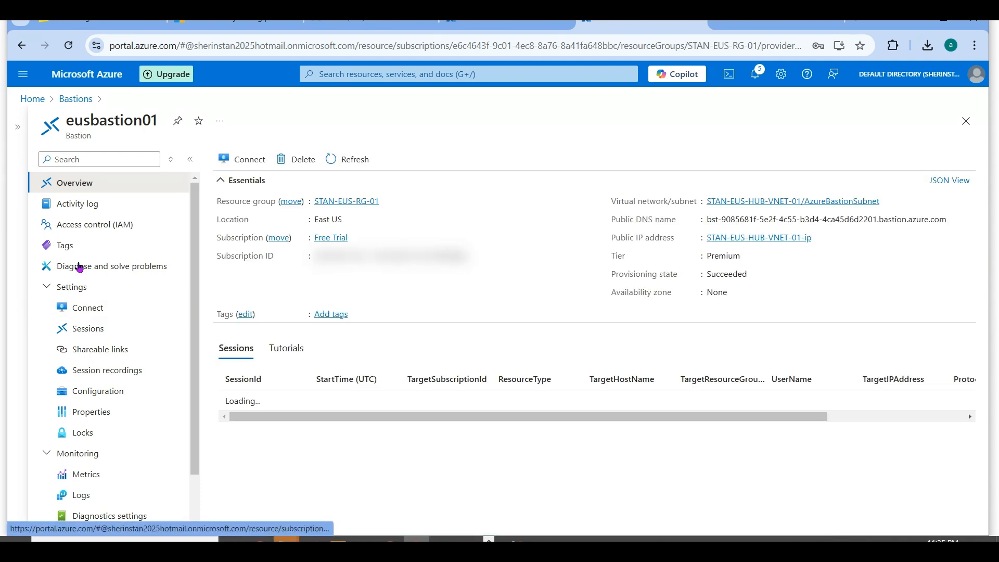
pyautogui.click(33, 100)
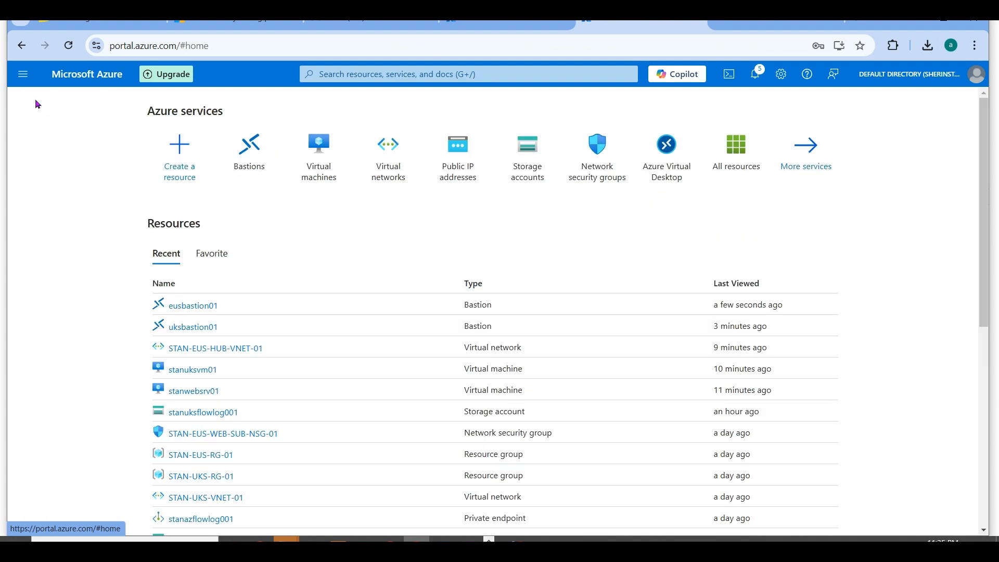
# - Open the stanwebsrv01 virtual machine and go to its Bastion connection page
pyautogui.click(310, 167)
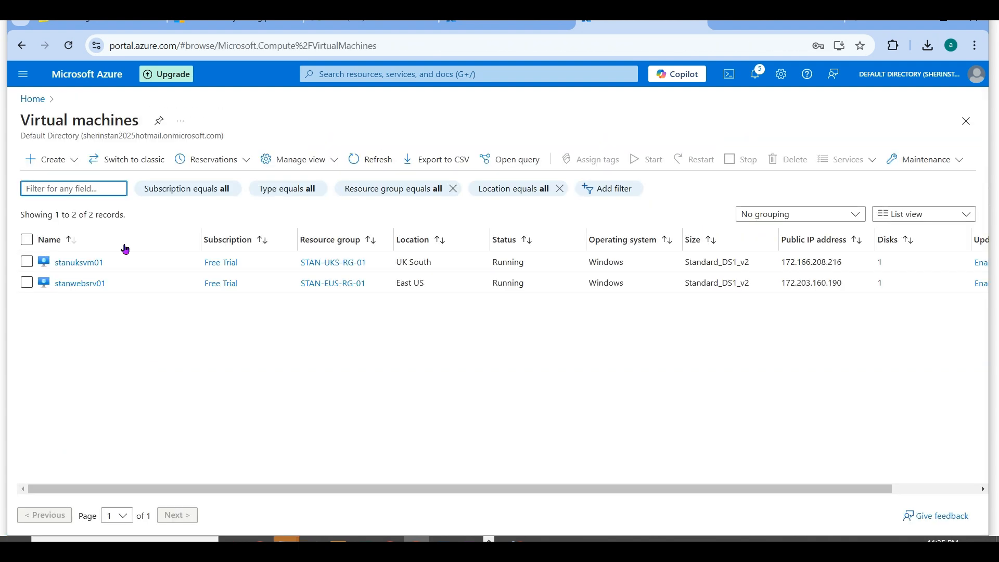
pyautogui.click(81, 283)
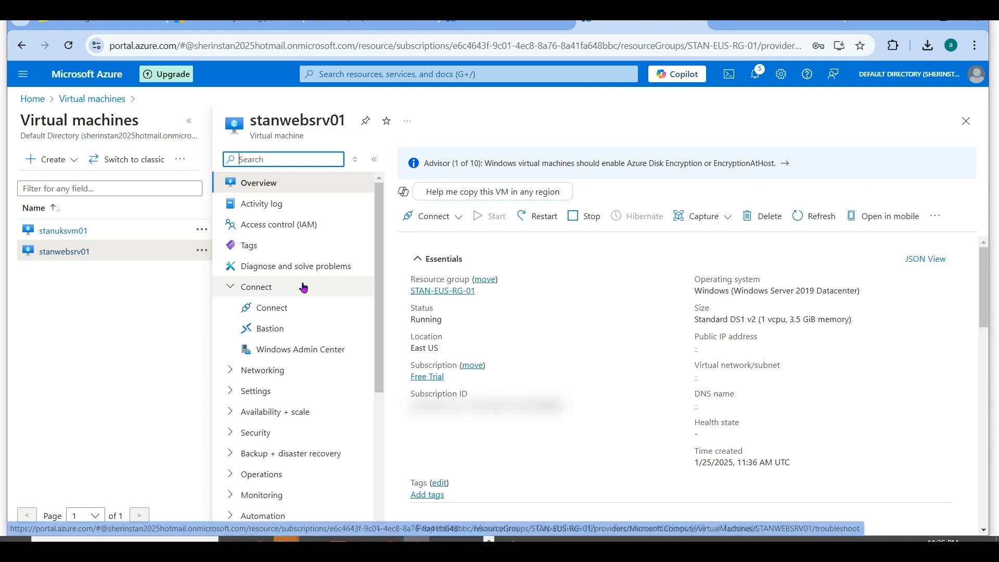
pyautogui.click(286, 309)
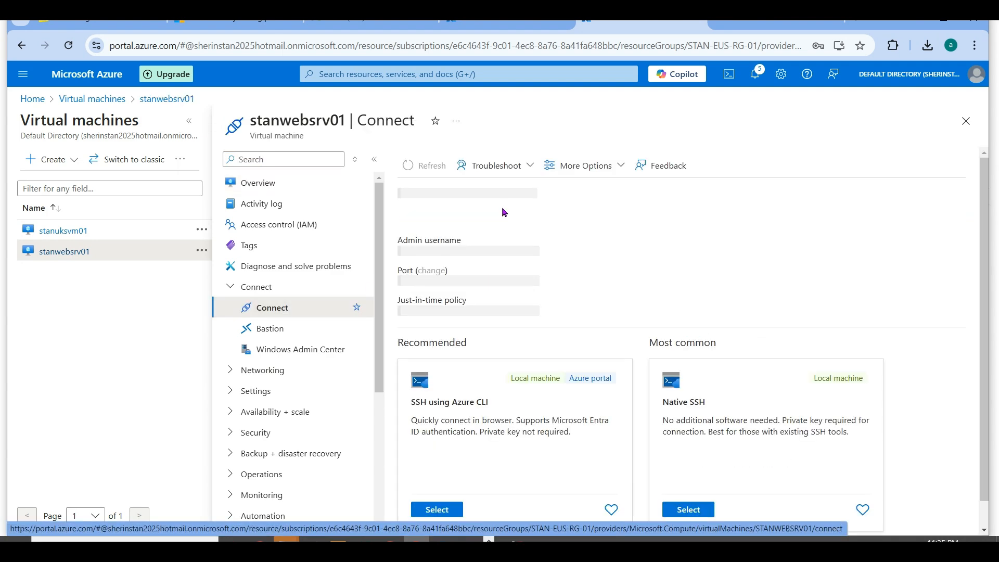
pyautogui.click(314, 329)
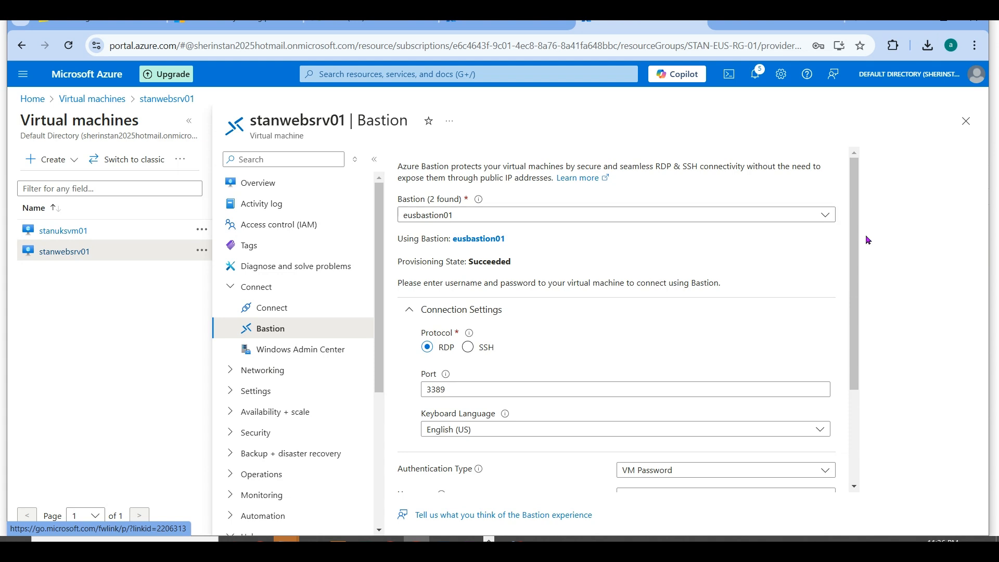
# - Try to connect to stanwebsrv01 through eusbastion01 with the VM username and VM password, and close the session's browser tab
pyautogui.moveTo(852, 259); pyautogui.dragTo(866, 404)
pyautogui.click(651, 353)
pyautogui.write('stan')
pyautogui.press('Tab')
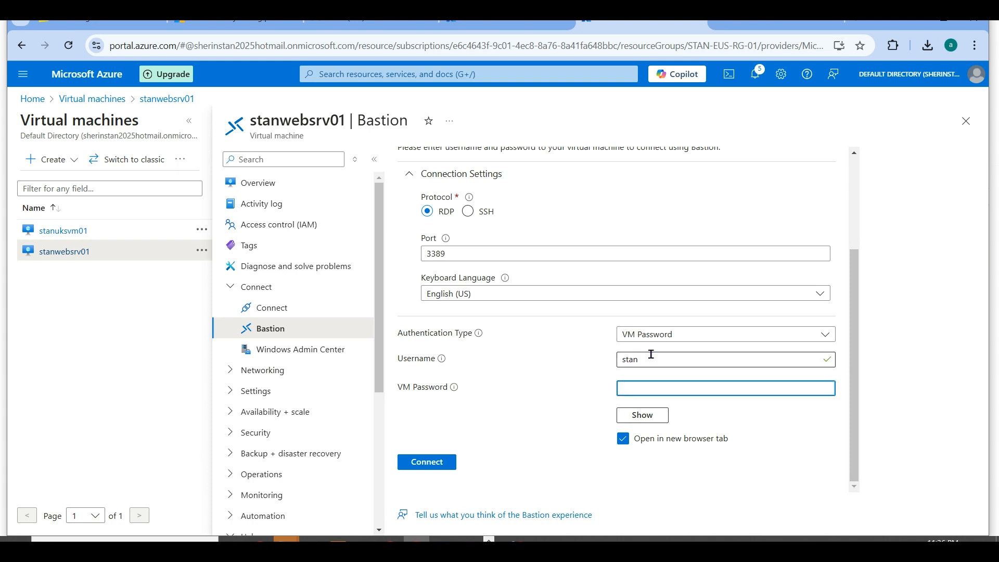
pyautogui.write('•••••')
pyautogui.click(420, 465)
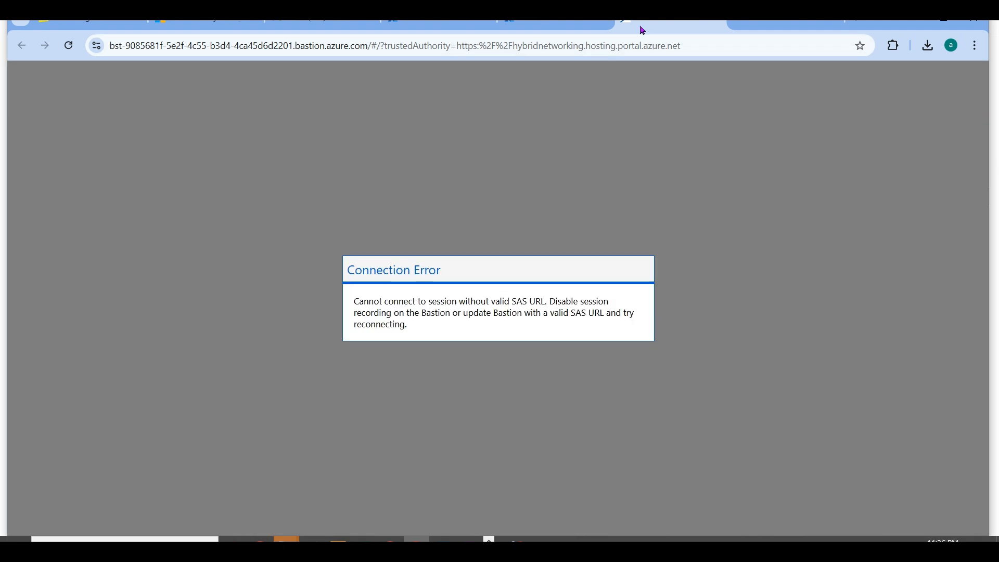
pyautogui.click(720, 24)
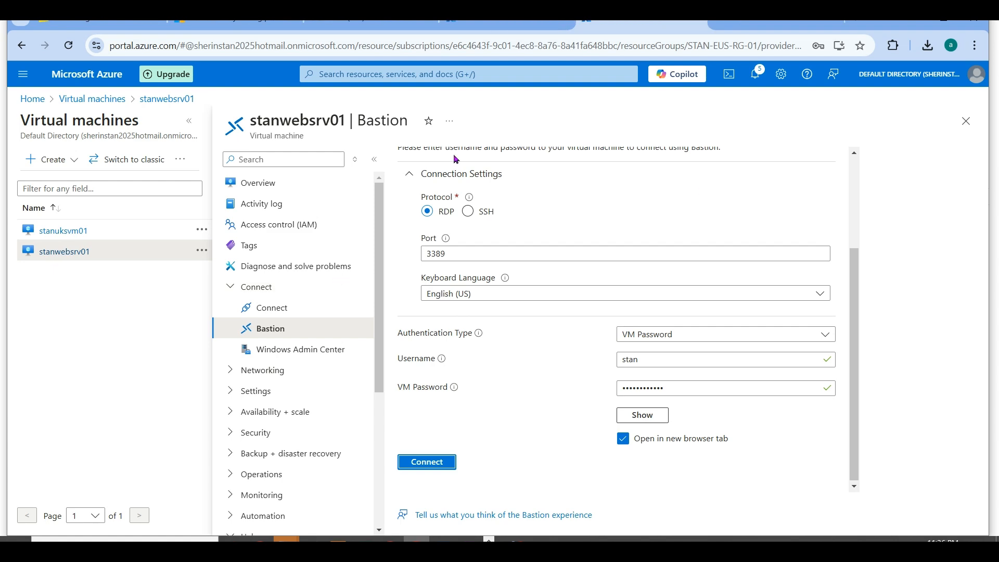
# - Review the azbastionrecording container's SAS settings in the stanazflowlog001 browser tab, close them and refresh the container list
pyautogui.click(463, 31)
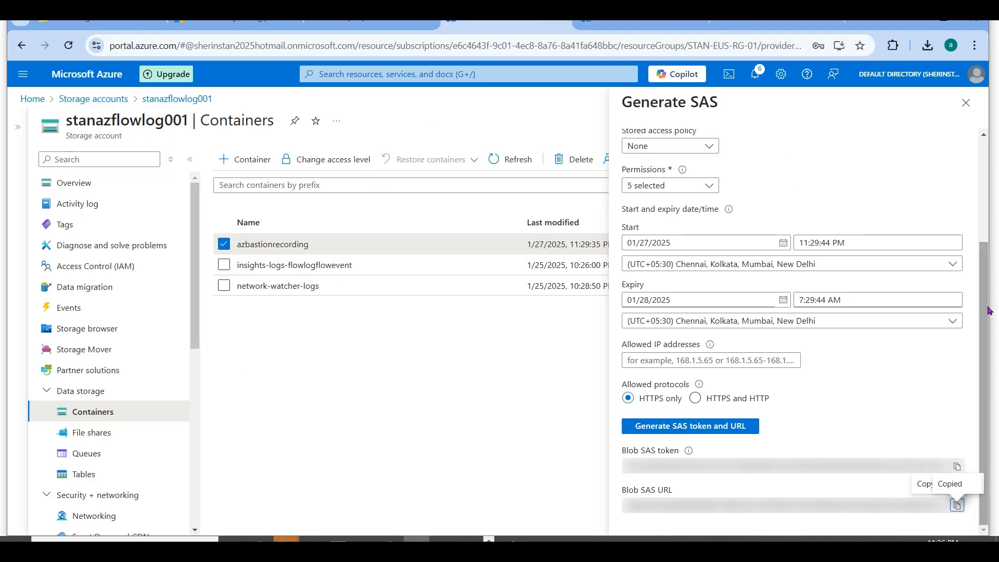
pyautogui.scroll(2, 809, 271)
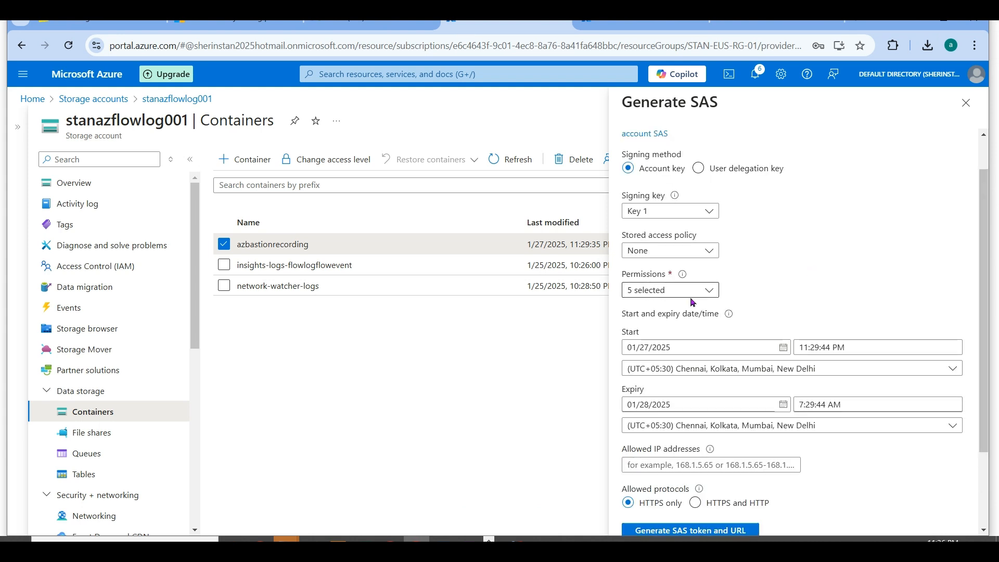
pyautogui.scroll(1, 987, 200)
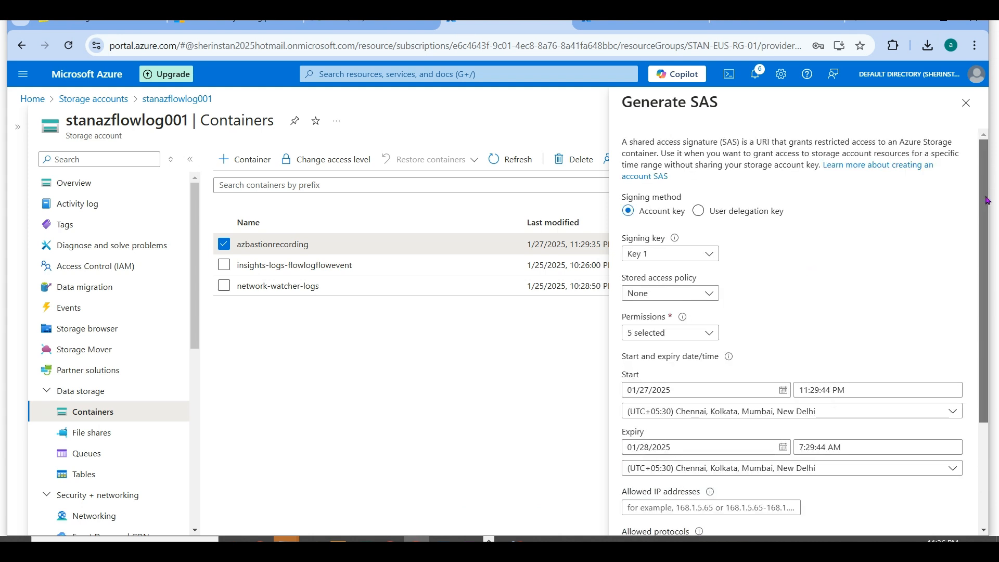
pyautogui.moveTo(994, 242); pyautogui.dragTo(996, 349)
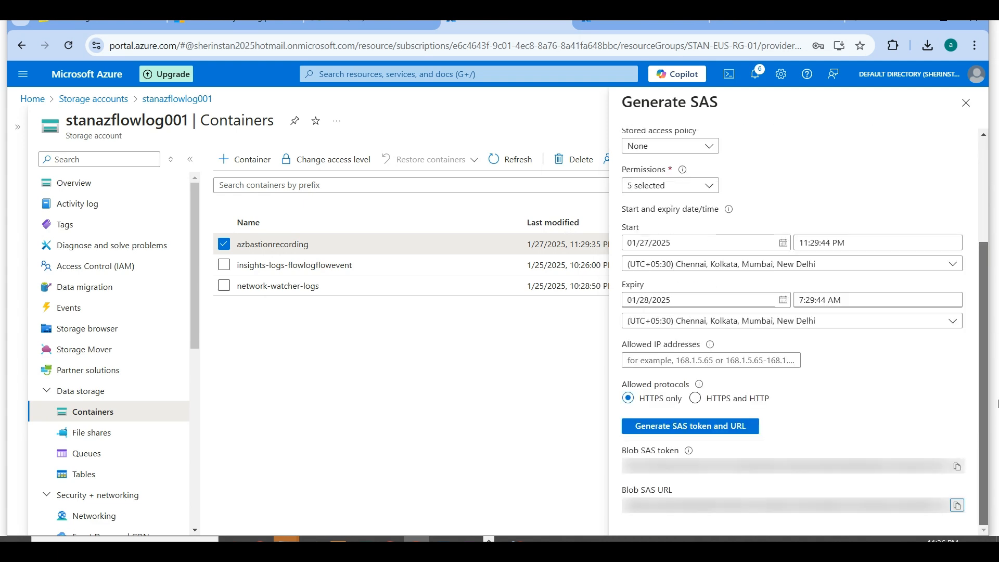
pyautogui.moveTo(997, 403); pyautogui.dragTo(997, 301)
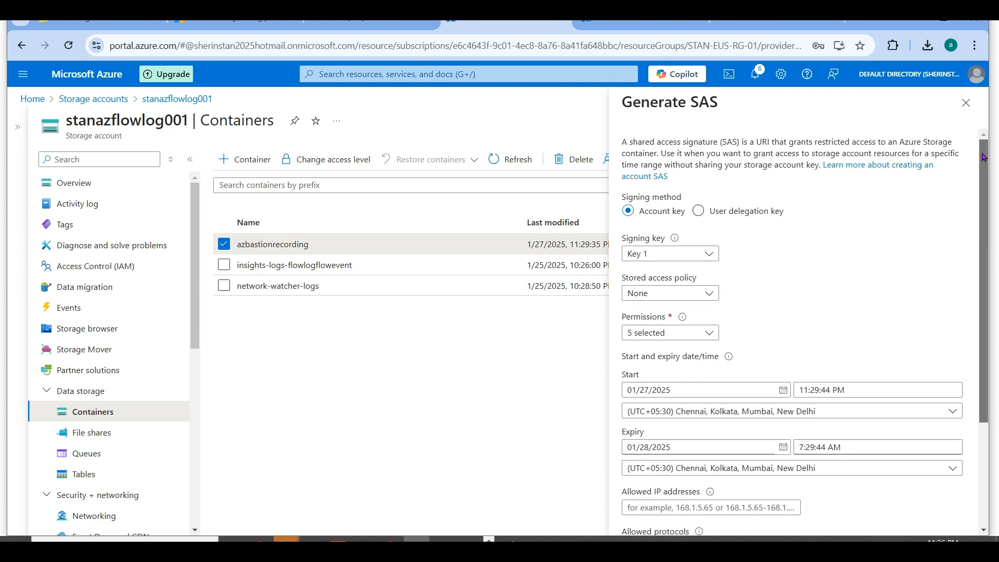
pyautogui.click(966, 103)
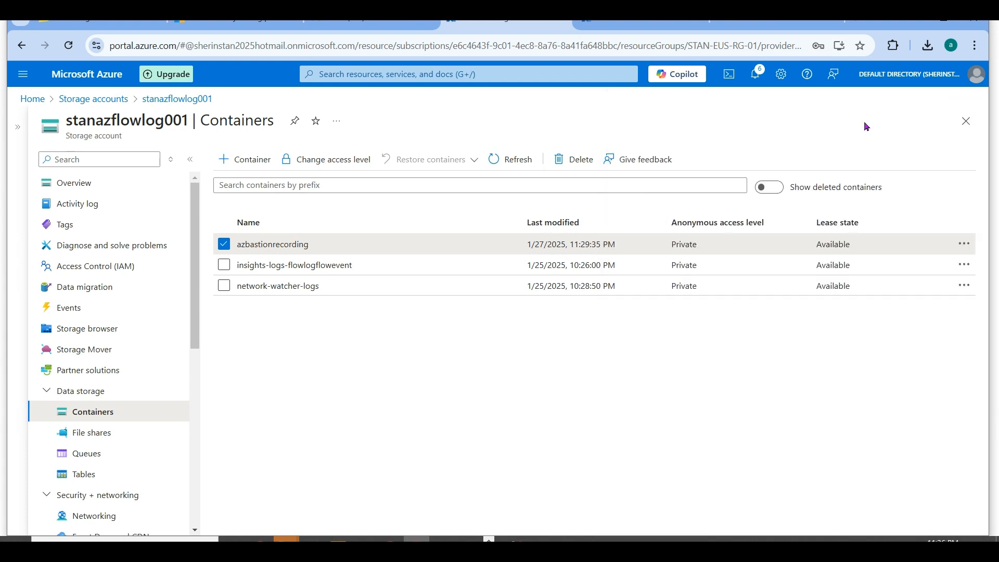
pyautogui.click(497, 158)
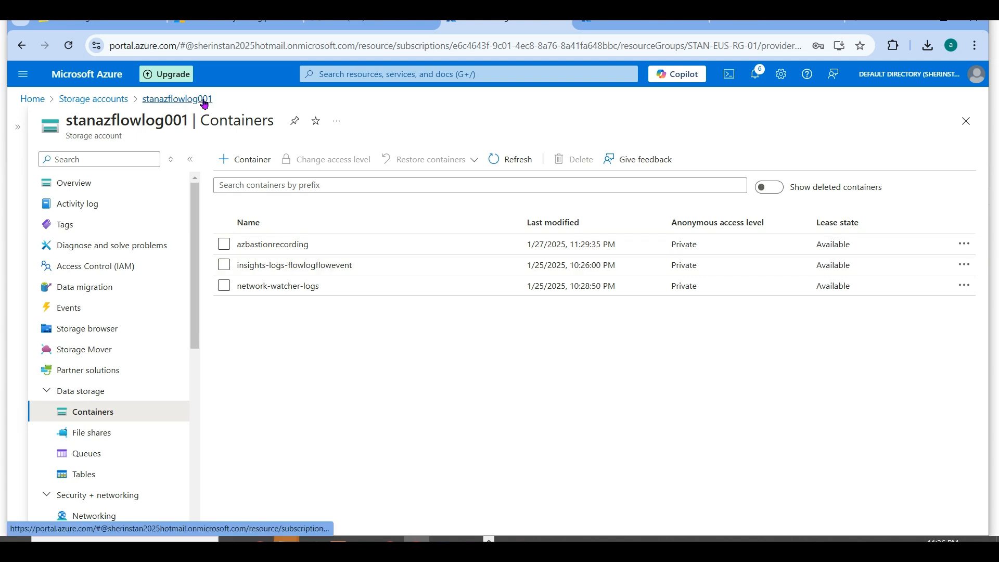
# - Open the Resource sharing (CORS) settings of the stanazflowlog001 storage account
pyautogui.moveTo(198, 283); pyautogui.dragTo(207, 378)
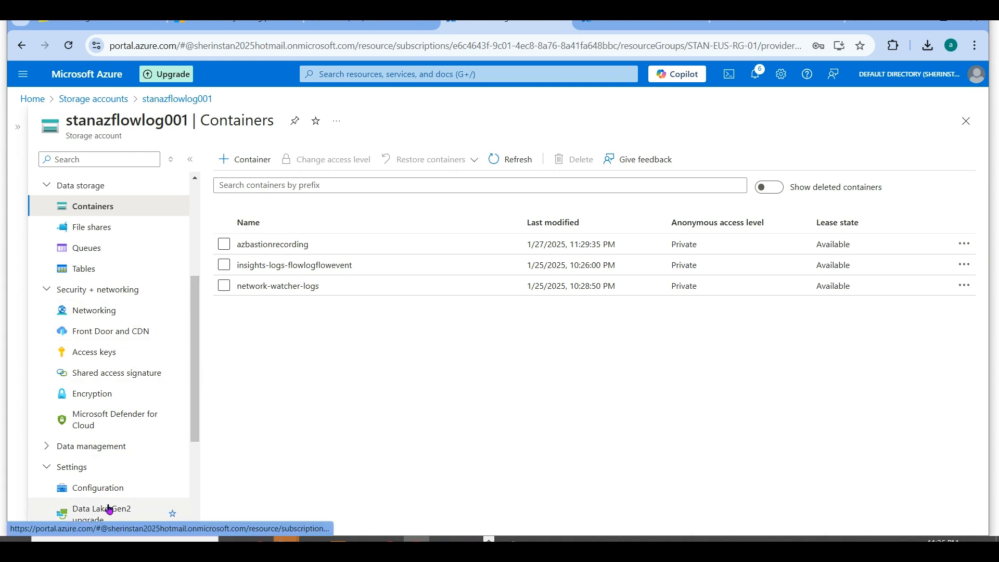
pyautogui.moveTo(193, 411); pyautogui.dragTo(198, 467)
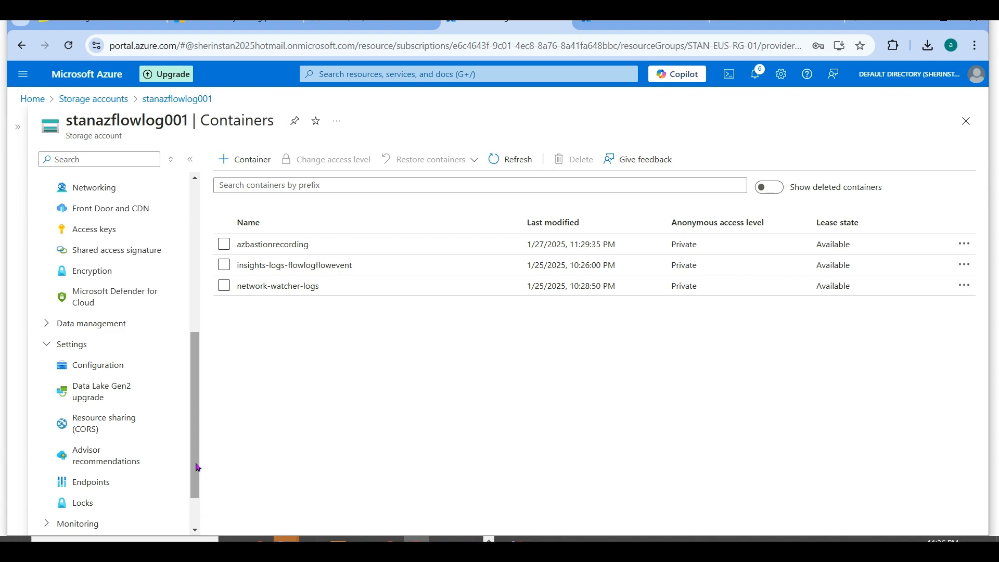
pyautogui.click(165, 420)
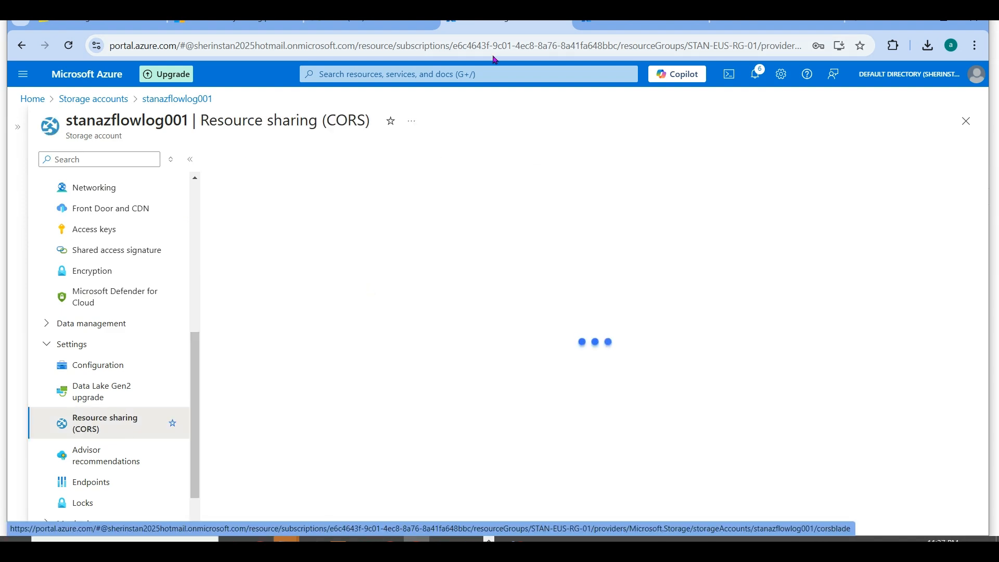
# - Switch to the stanwebsrv01 browser tab and open eusbastion01 from the Bastions list, with the resource list collapsed
pyautogui.click(613, 20)
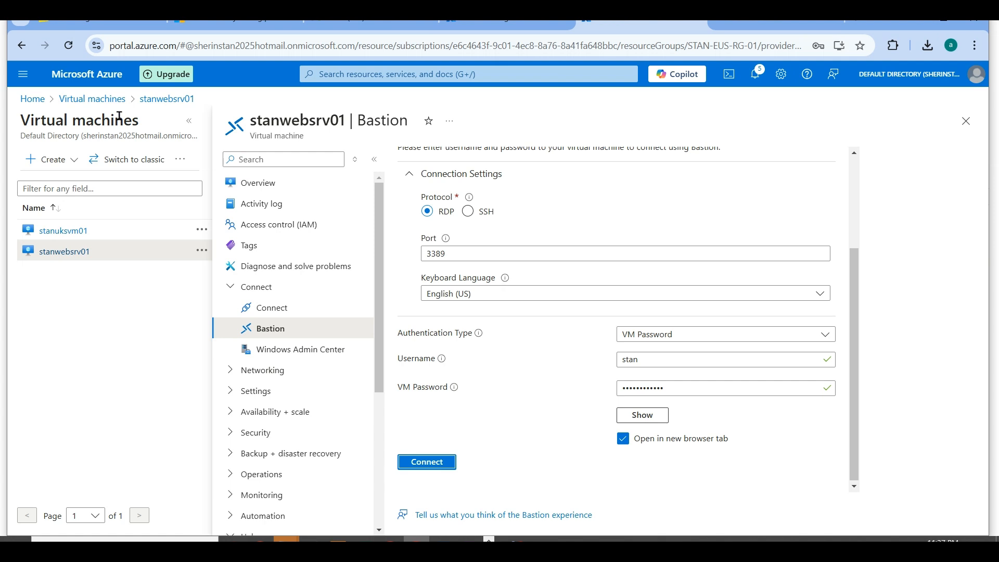
pyautogui.click(88, 107)
pyautogui.click(33, 98)
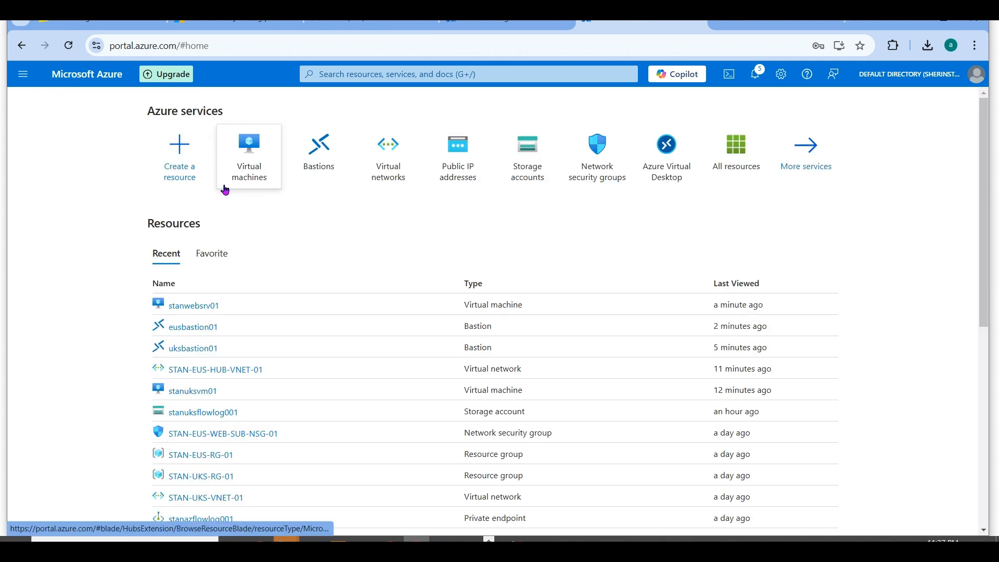
pyautogui.click(304, 157)
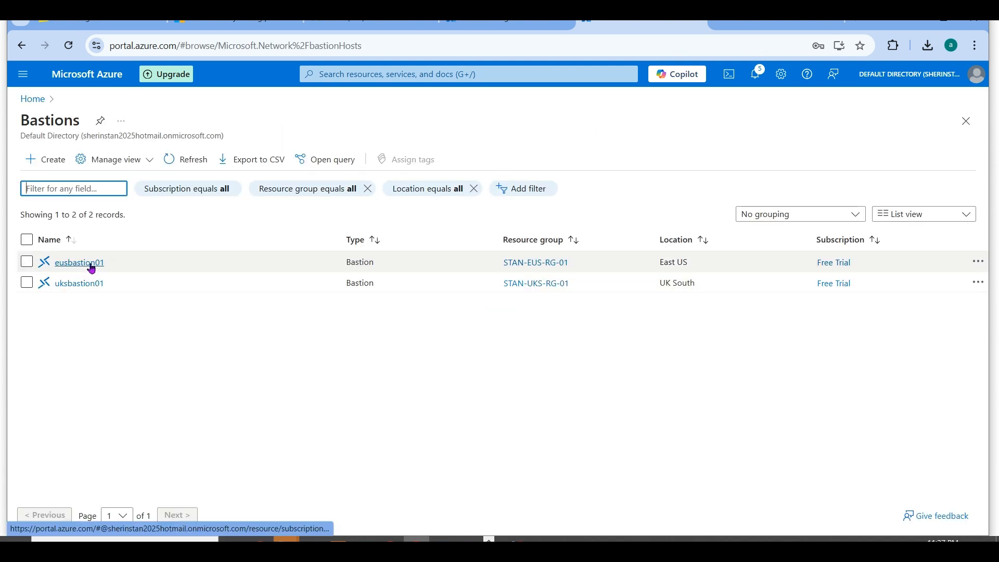
pyautogui.click(91, 266)
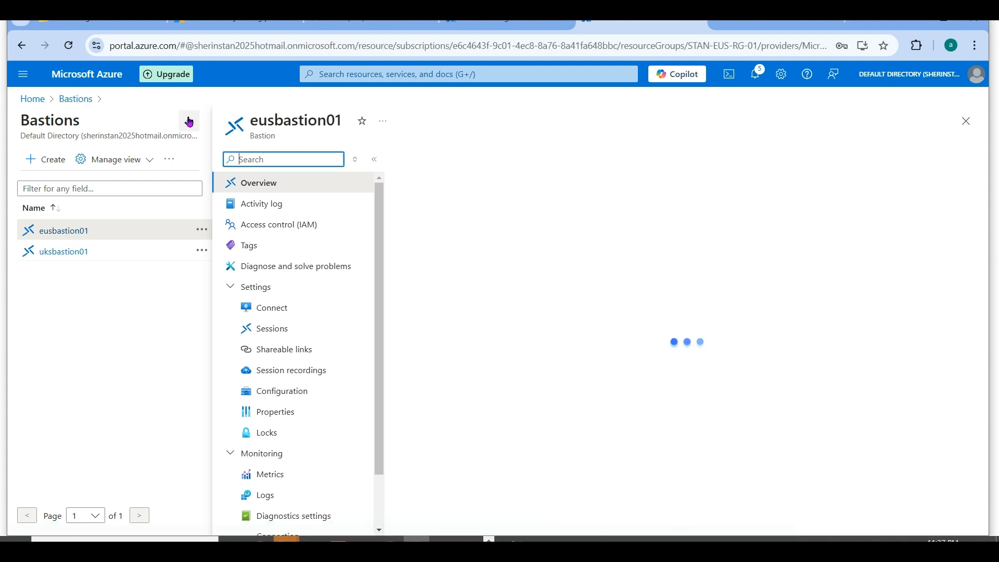
pyautogui.click(189, 121)
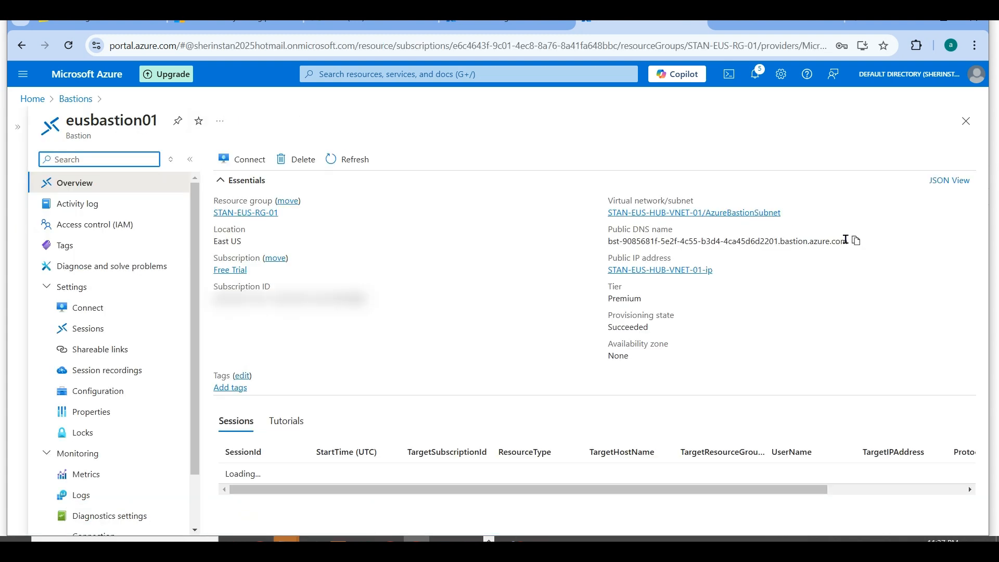
# - Look at eusbastion01's Properties page and copy the bastion's public DNS name from its Overview
pyautogui.click(855, 242)
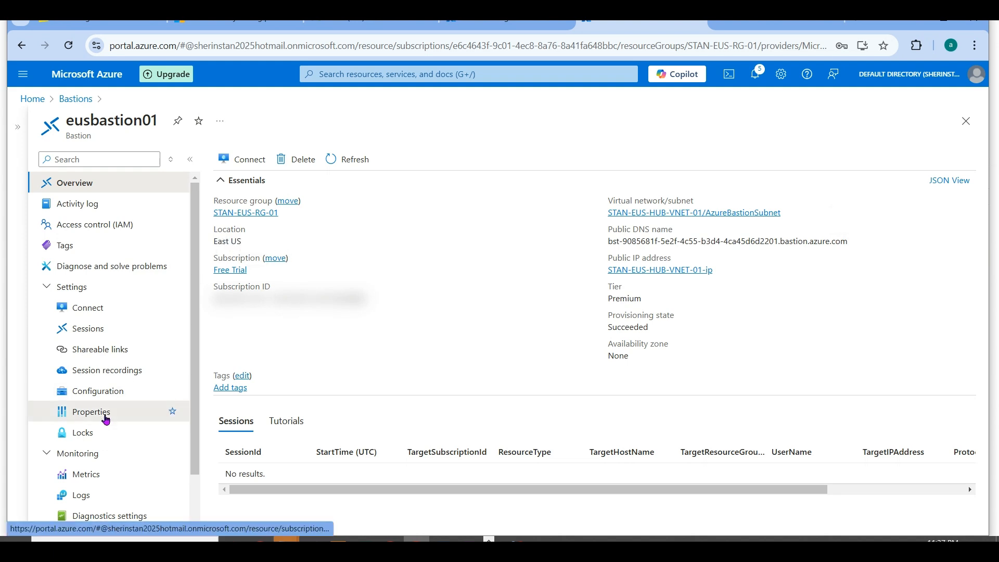
pyautogui.click(105, 412)
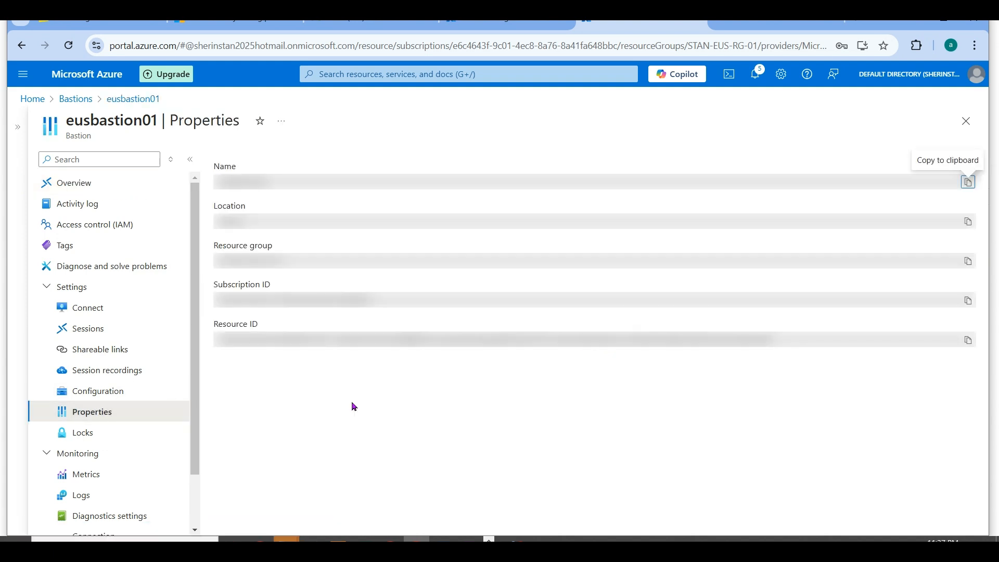
pyautogui.click(94, 185)
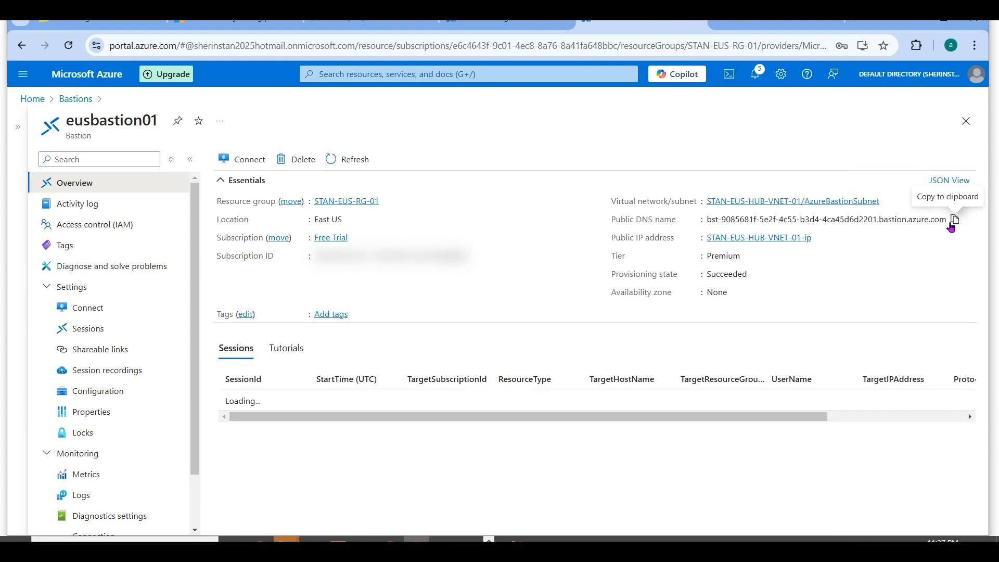
pyautogui.click(957, 223)
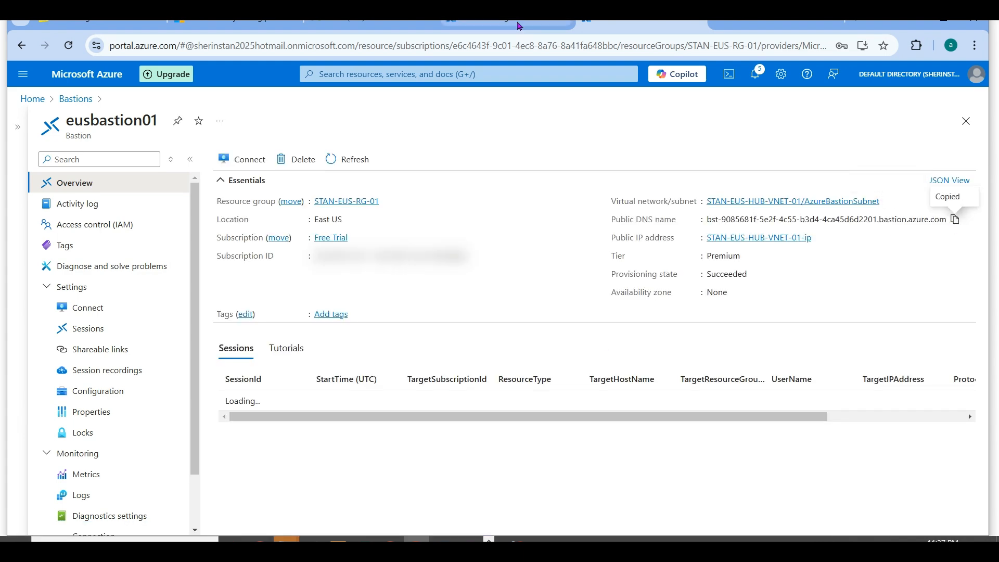
pyautogui.click(520, 26)
pyautogui.click(292, 352)
pyautogui.hotkey('ctrl', 'v')
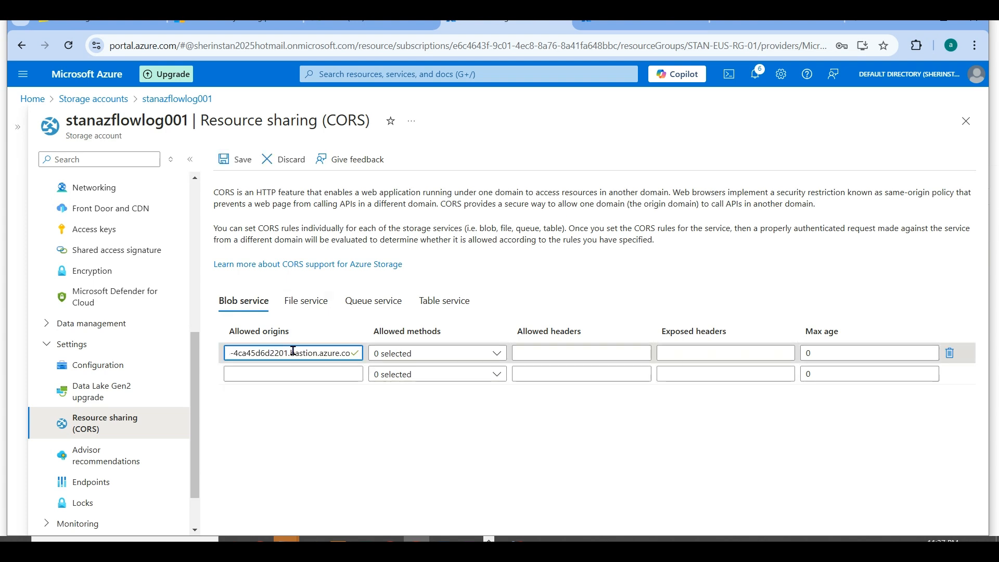
pyautogui.press('Home')
pyautogui.write('https')
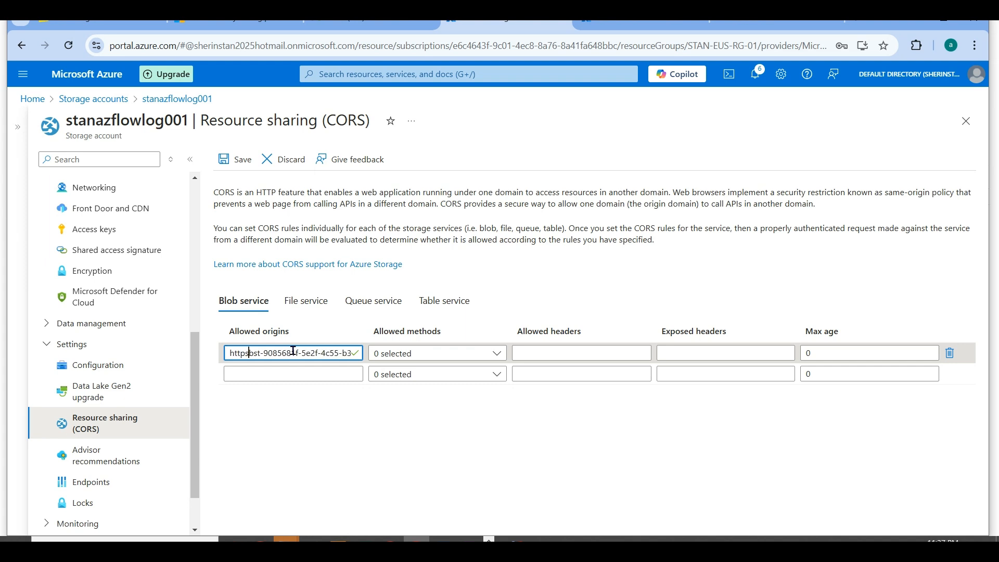
pyautogui.write('://')
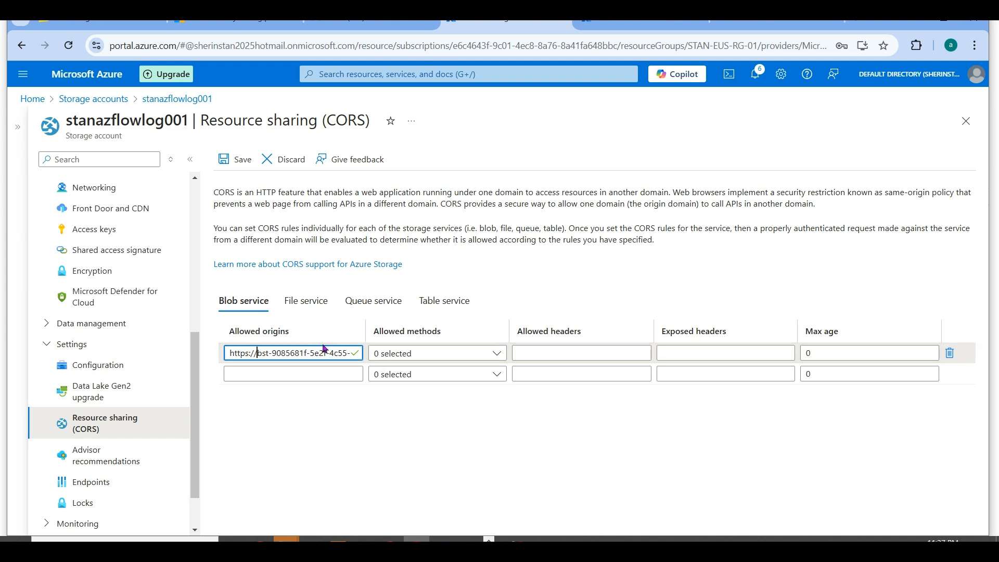
# - Select GET and POST as the allowed methods for the bastion's CORS rule
pyautogui.click(487, 353)
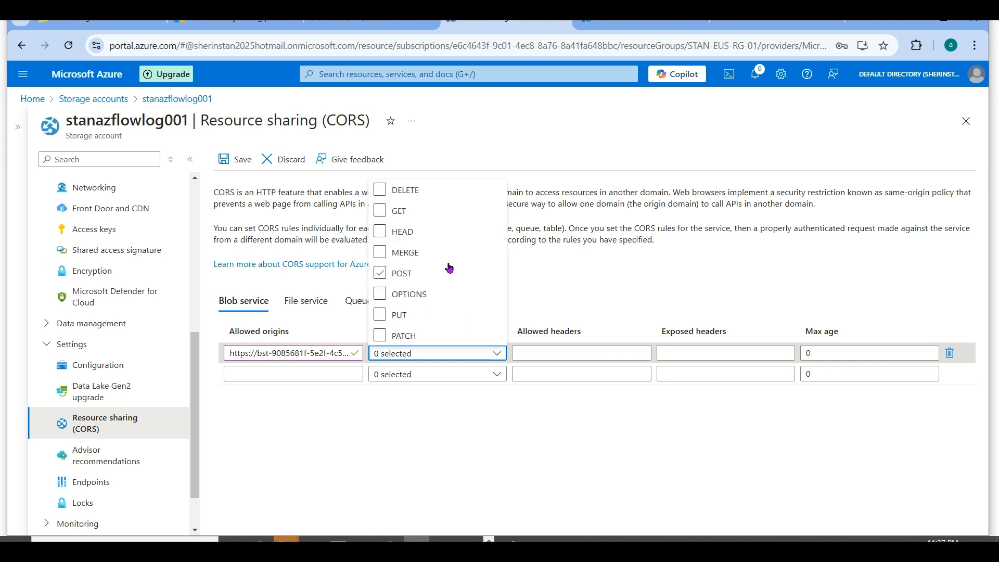
pyautogui.click(404, 212)
pyautogui.click(400, 273)
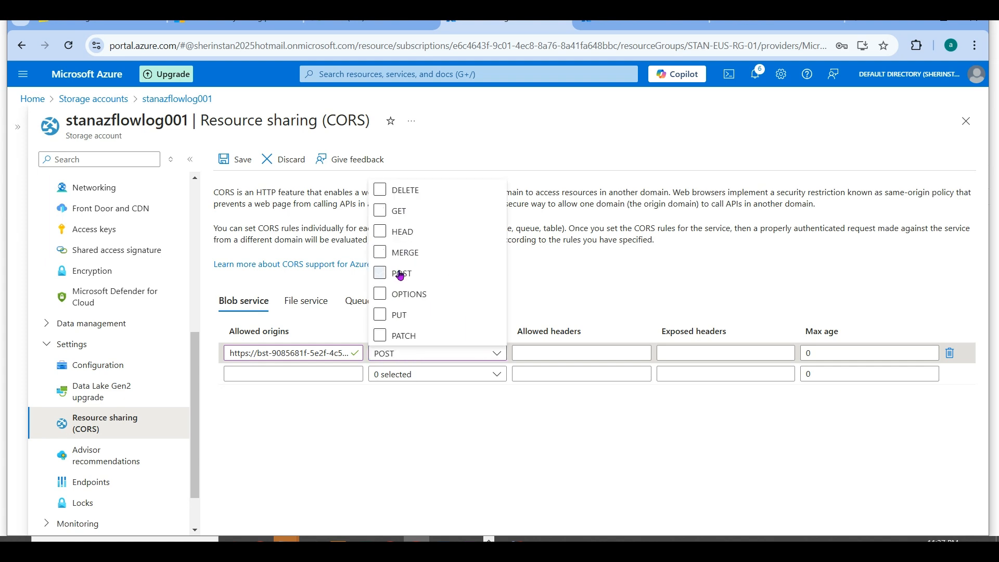
pyautogui.click(385, 218)
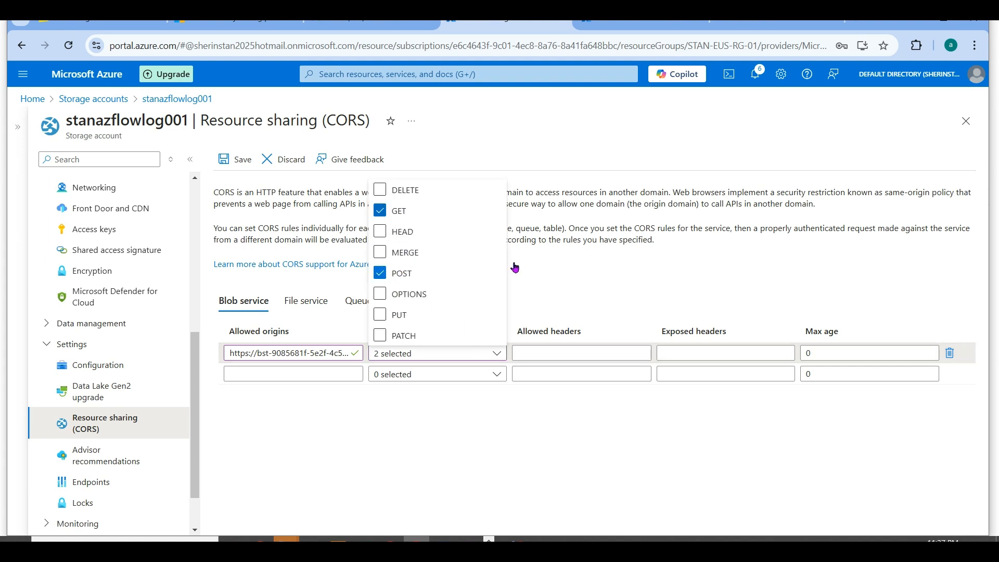
# - Set the max age of the bastion's CORS rule to 1000 and save the Blob service rules
pyautogui.click(581, 459)
pyautogui.doubleClick(809, 353)
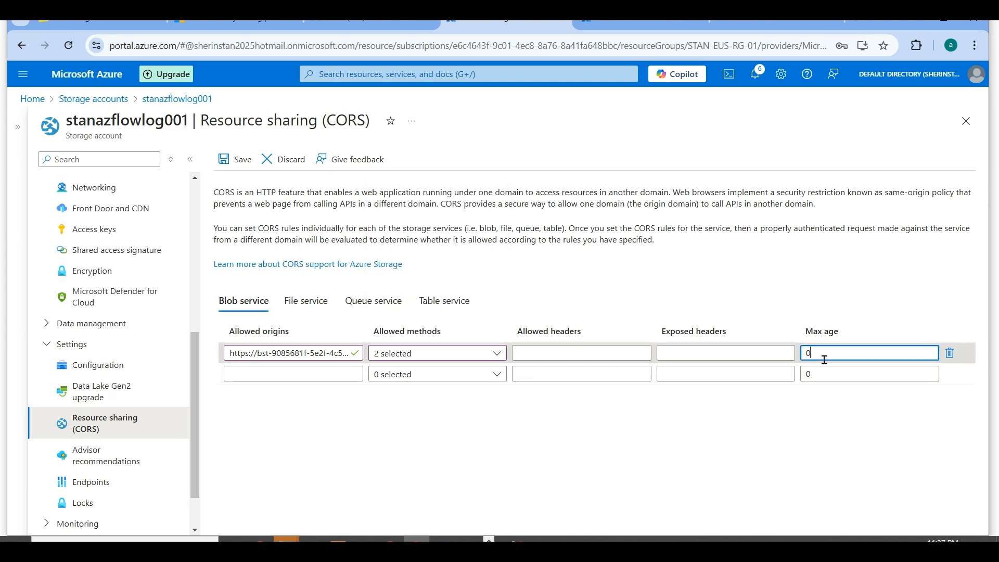
pyautogui.click(754, 359)
pyautogui.write('100')
pyautogui.press('Tab')
pyautogui.write('10')
pyautogui.click(233, 159)
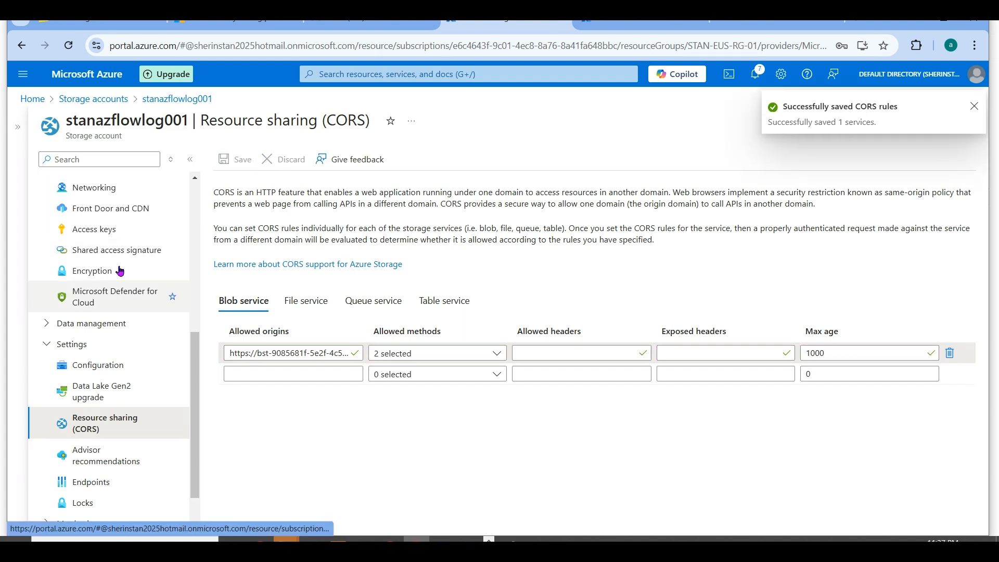
# - Open the Generate SAS form for the azbastionrecording container in stanazflowlog001
pyautogui.scroll(3, 105, 239)
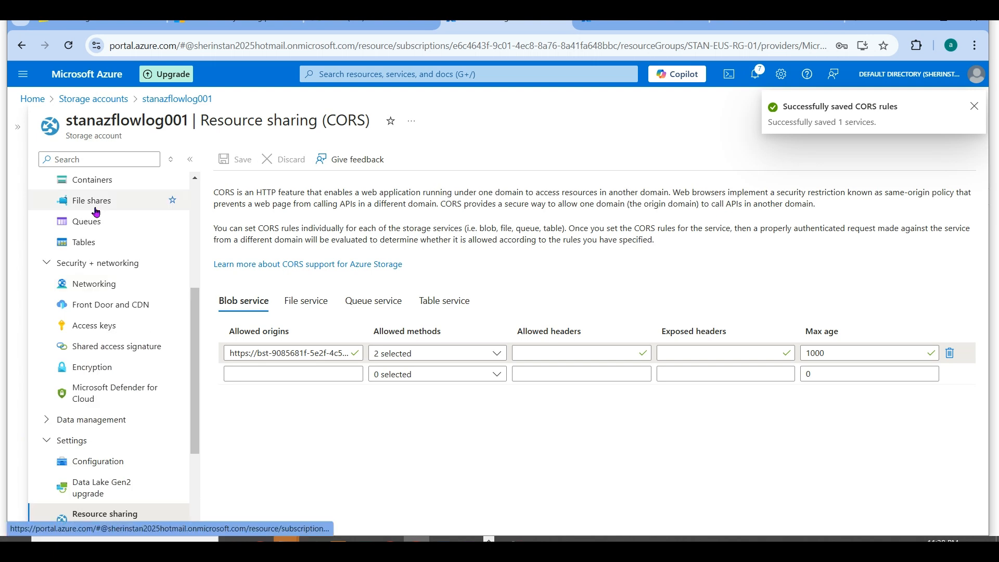
pyautogui.click(92, 179)
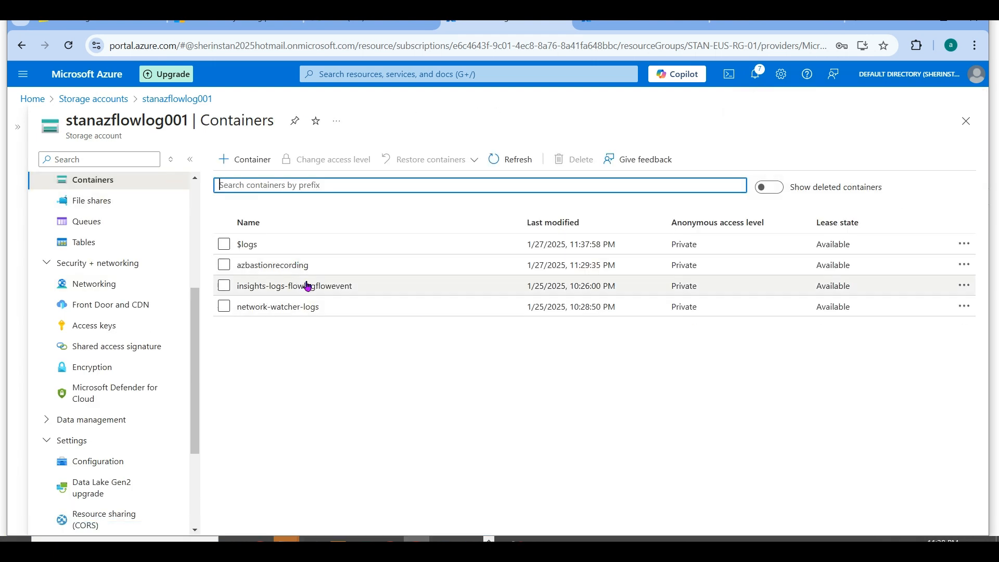
pyautogui.click(224, 266)
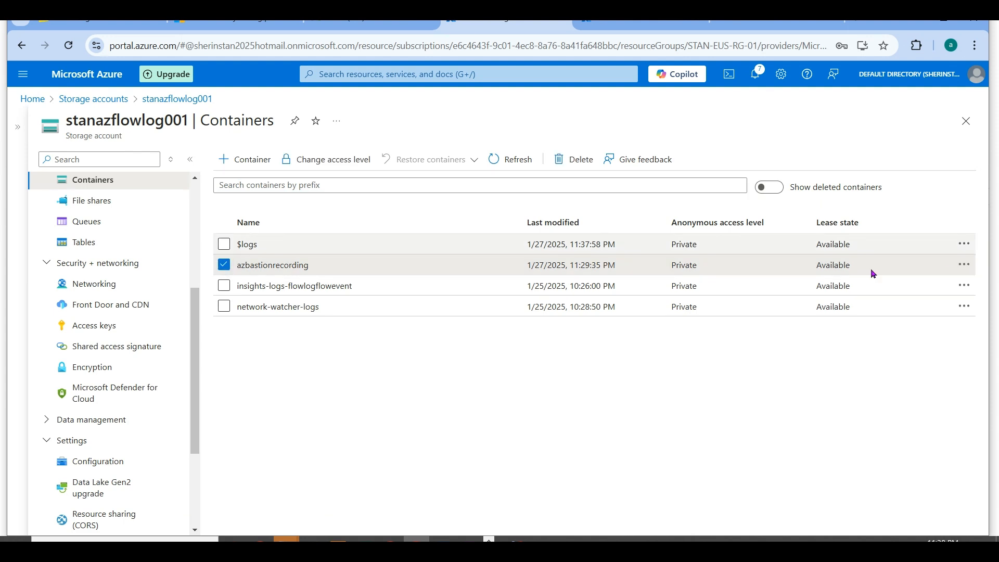
pyautogui.click(965, 264)
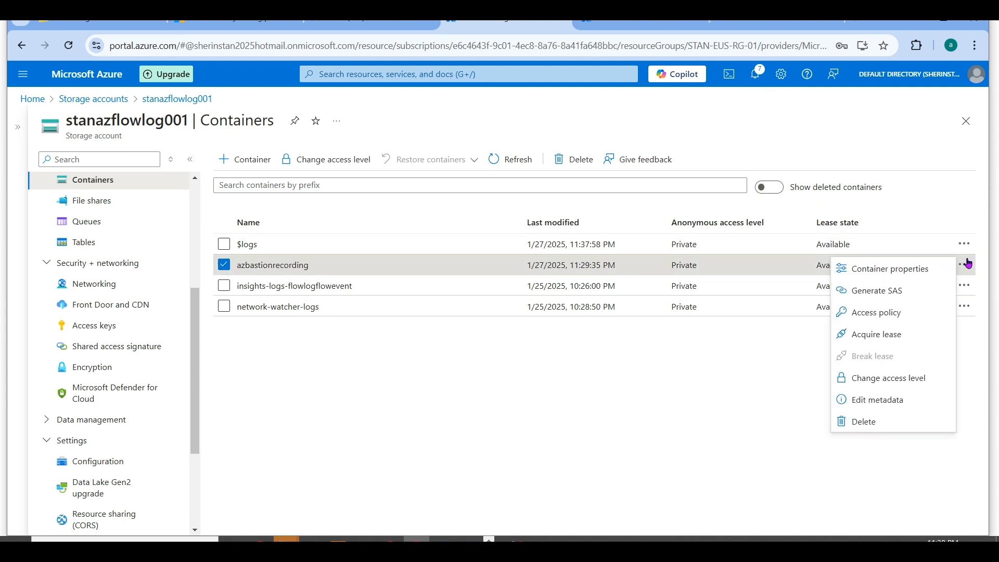
pyautogui.click(904, 292)
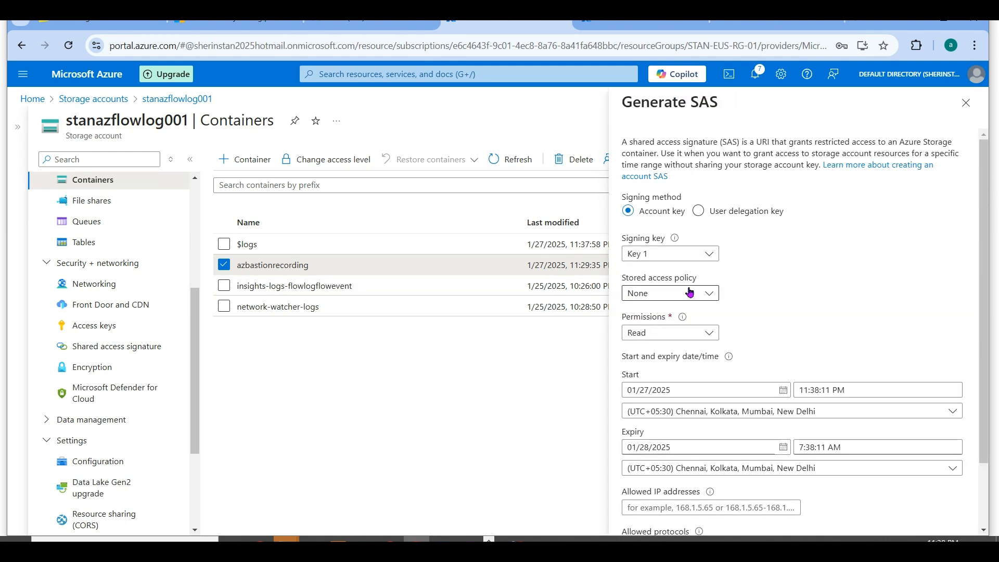
# - Add the Add, Create, Write and List permissions to Read for the container's SAS
pyautogui.click(702, 333)
pyautogui.click(665, 378)
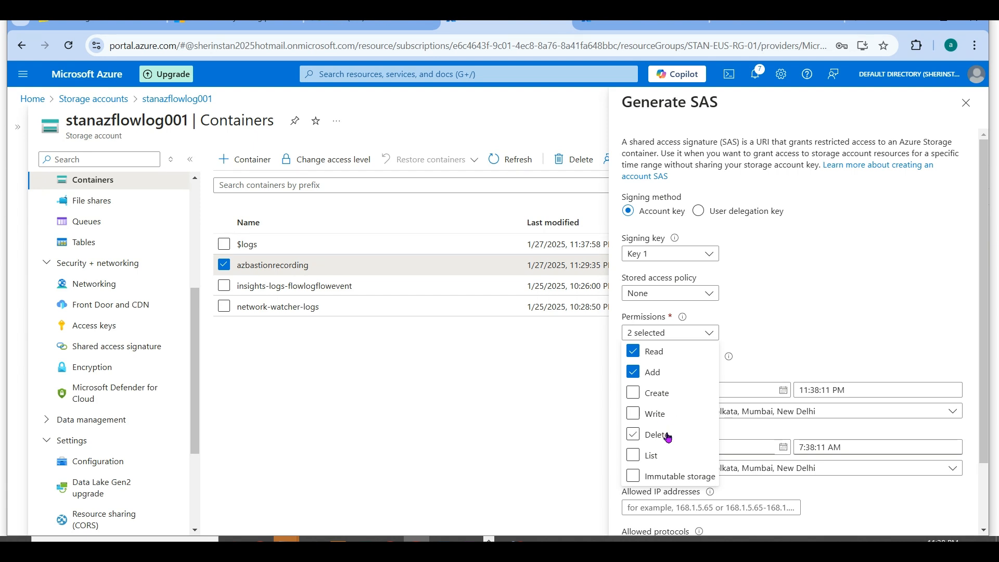
pyautogui.click(662, 394)
pyautogui.click(662, 458)
pyautogui.click(669, 415)
pyautogui.click(851, 304)
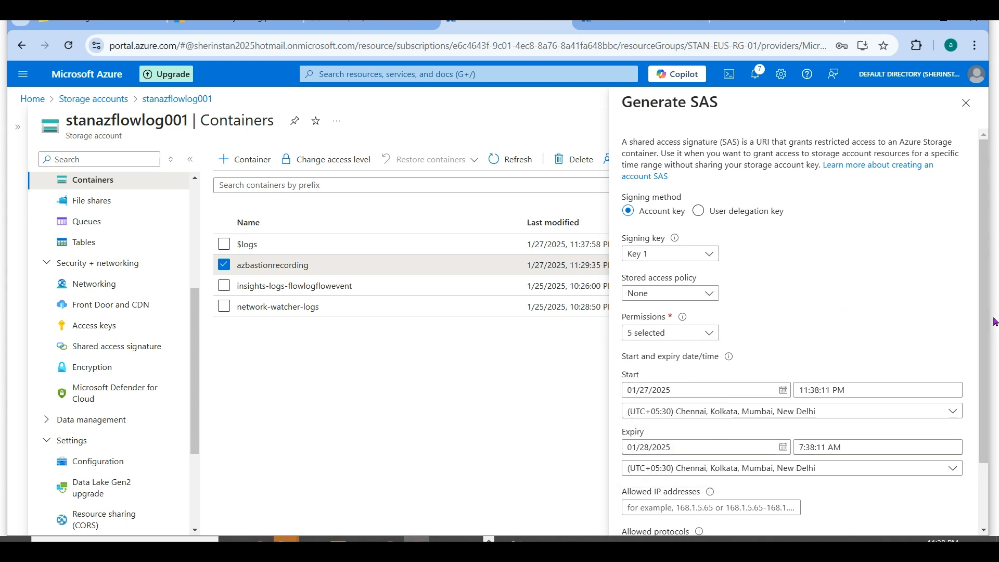
# - Generate the container's SAS token and URL with HTTPS only, and copy the Blob SAS URL
pyautogui.scroll(-2, 986, 333)
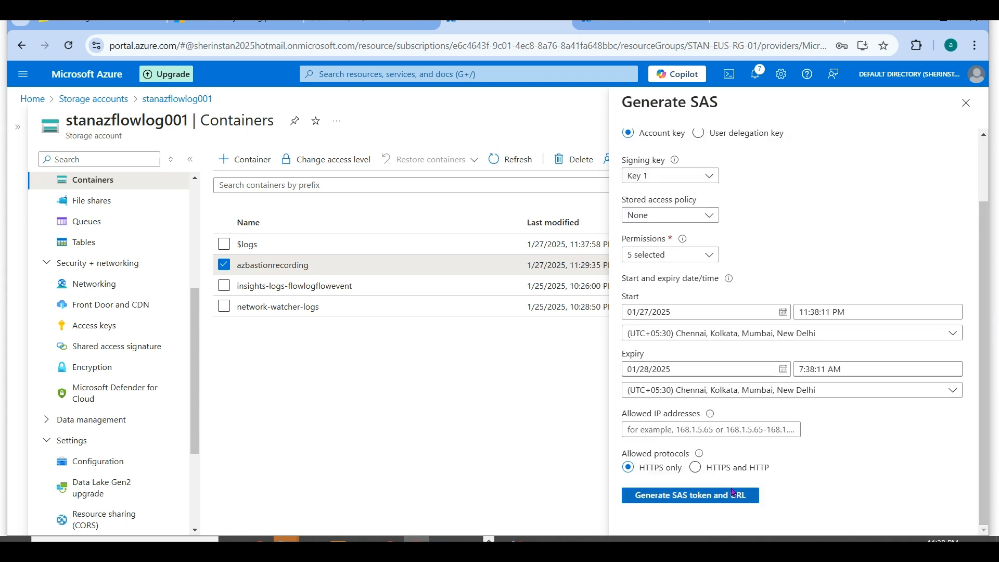
pyautogui.click(733, 492)
pyautogui.scroll(-2, 987, 491)
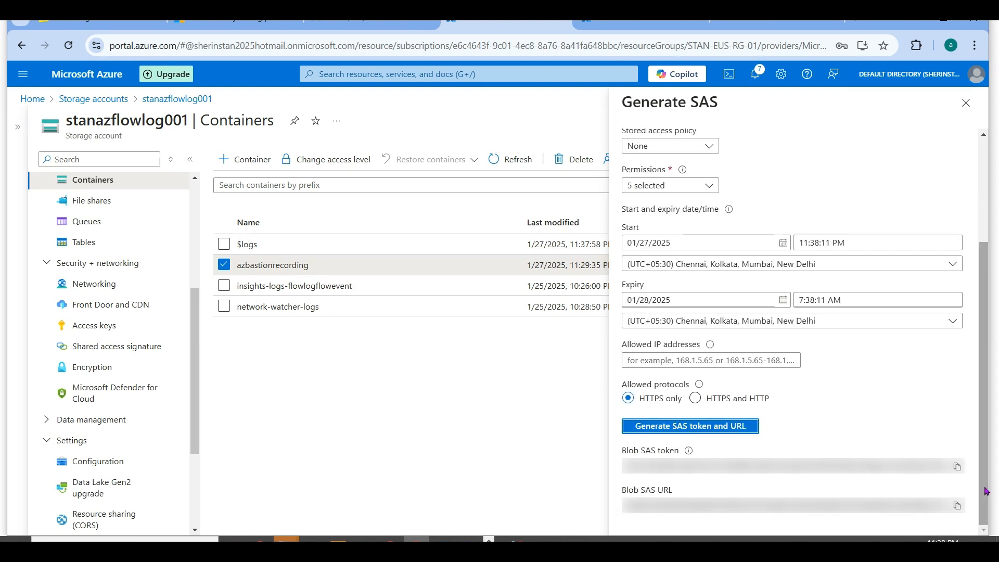
pyautogui.click(957, 505)
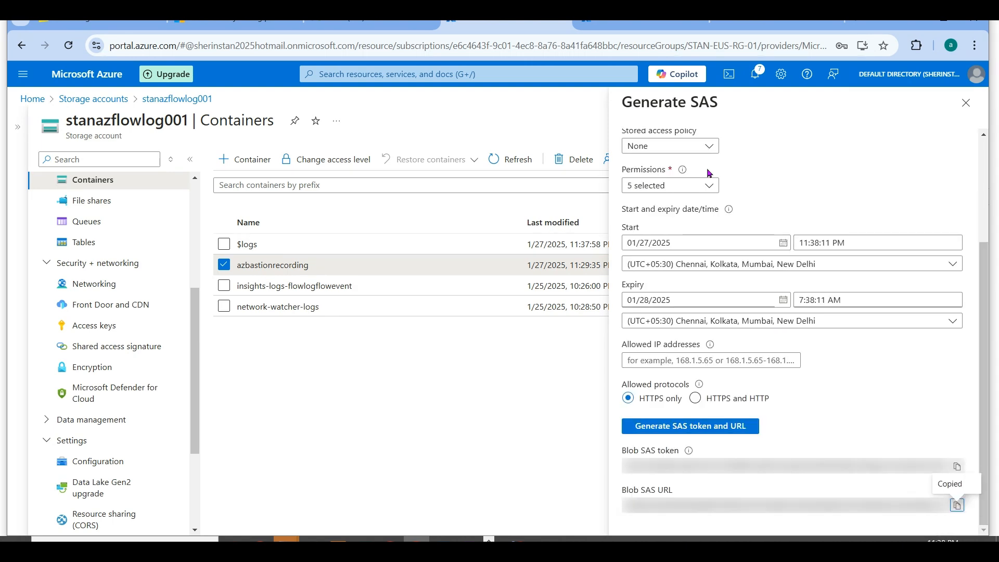
# - Look at the Session recordings of eusbastion01 and uksbastion01, viewing and closing uksbastion01's Add or update SAS URL form
pyautogui.click(605, 19)
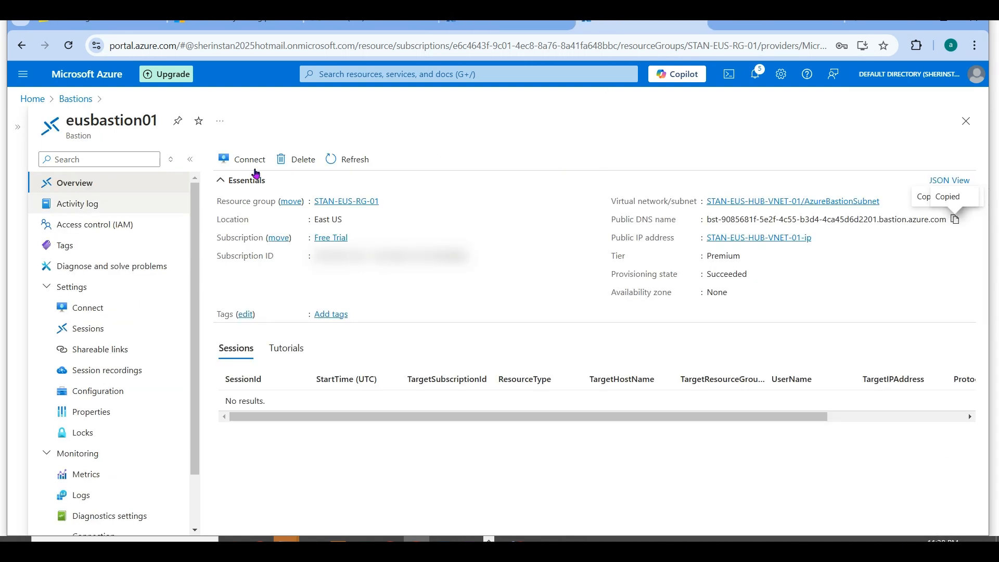
pyautogui.click(99, 373)
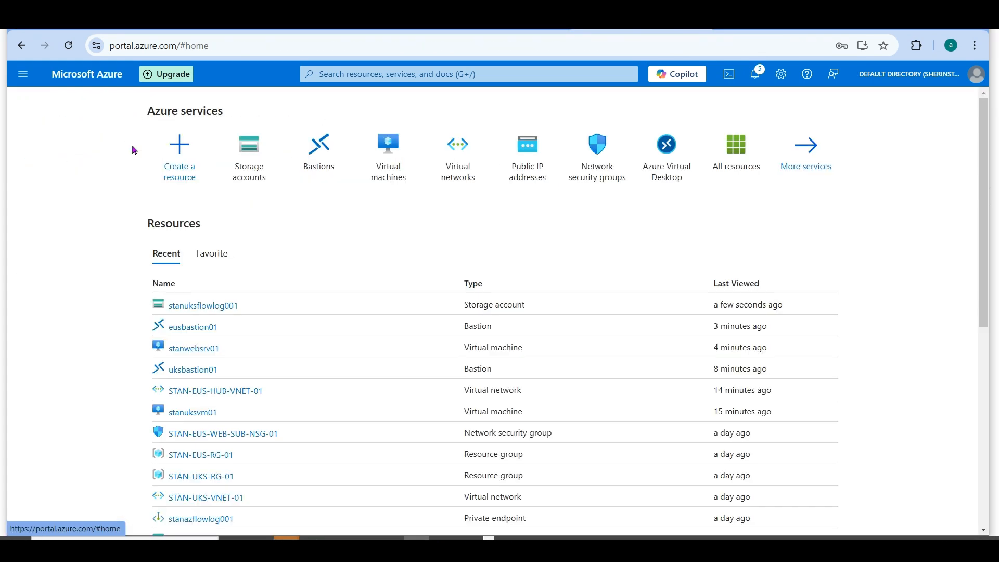
pyautogui.click(319, 151)
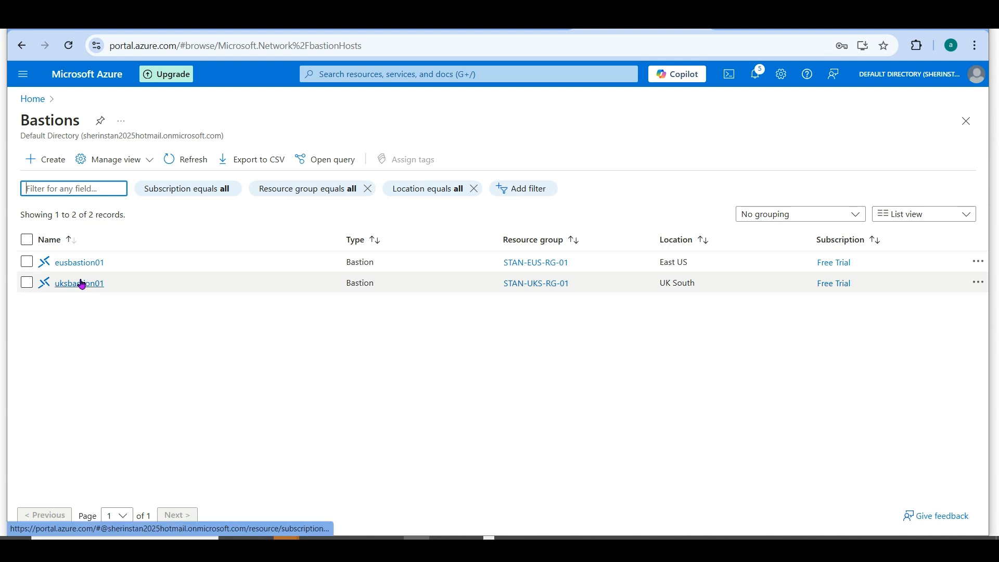
pyautogui.click(80, 283)
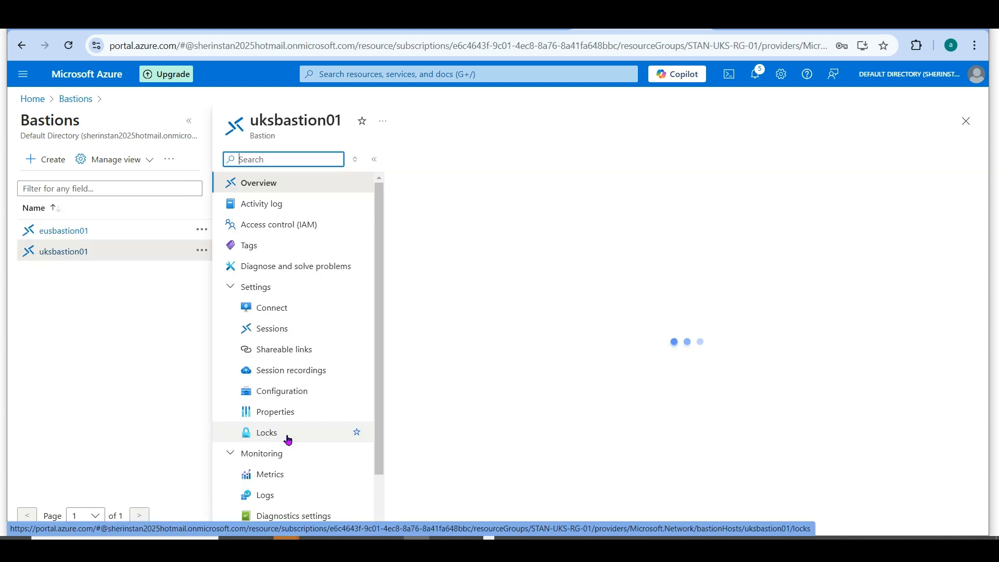
pyautogui.click(309, 370)
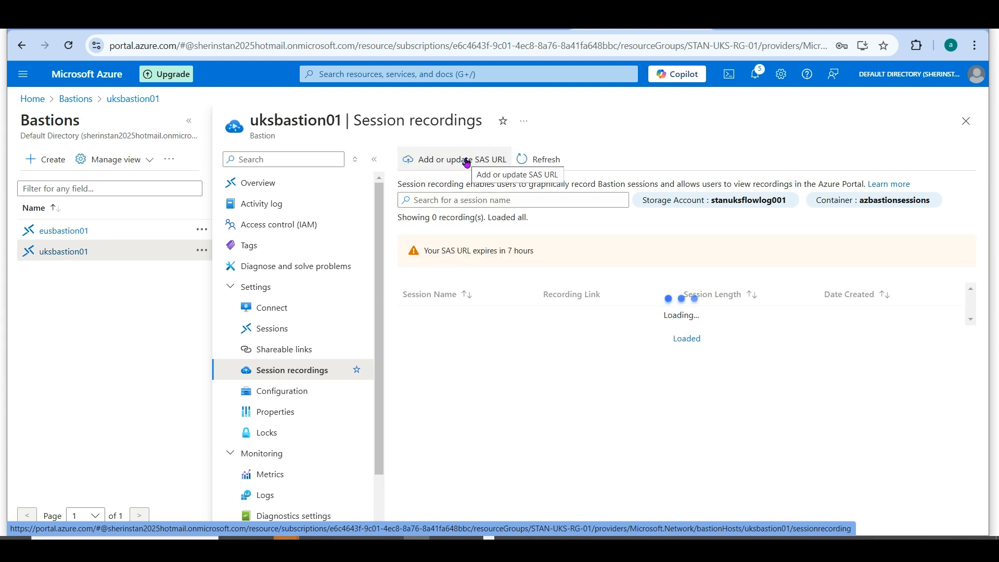
pyautogui.click(463, 160)
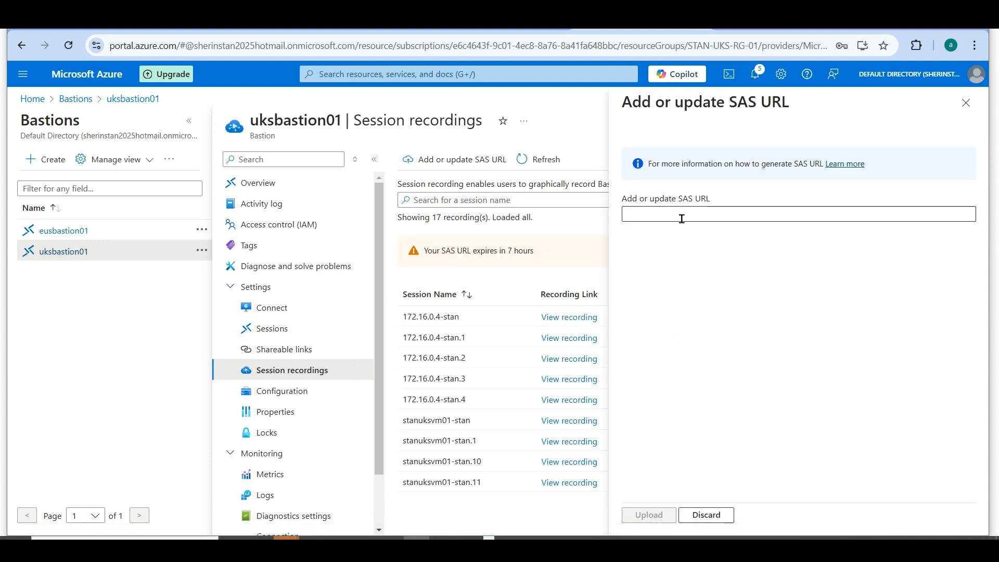
pyautogui.click(965, 104)
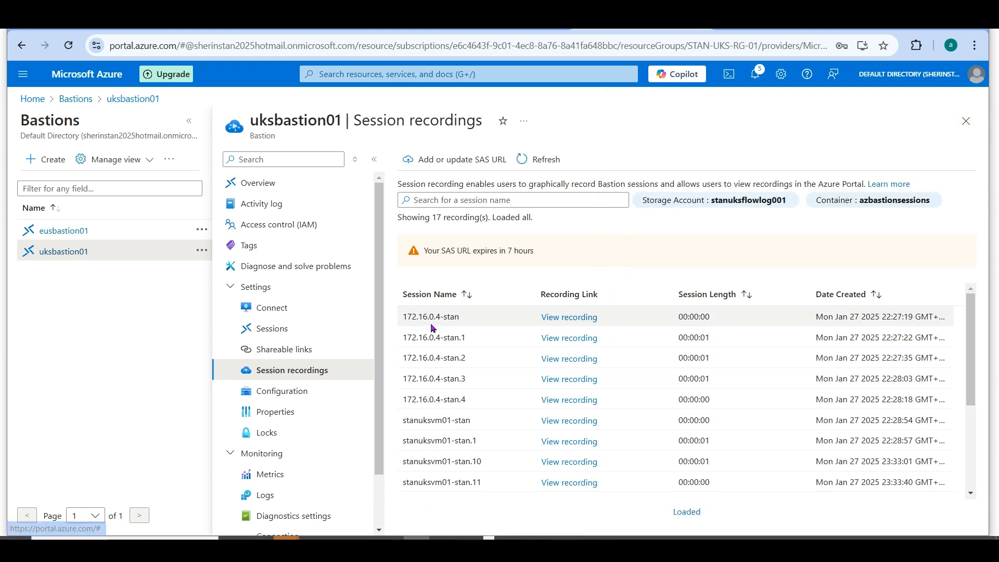
# - Open the azbastionsessions container in storage account stanuksflowlog001 and examine the sizes of its stanuksvm01 session blobs
pyautogui.click(32, 99)
pyautogui.click(315, 154)
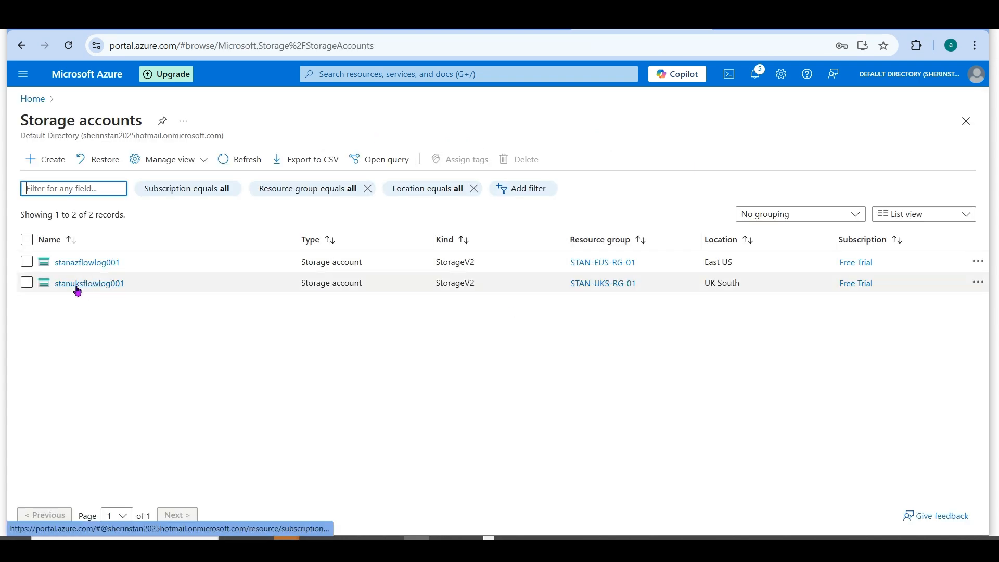
pyautogui.click(86, 283)
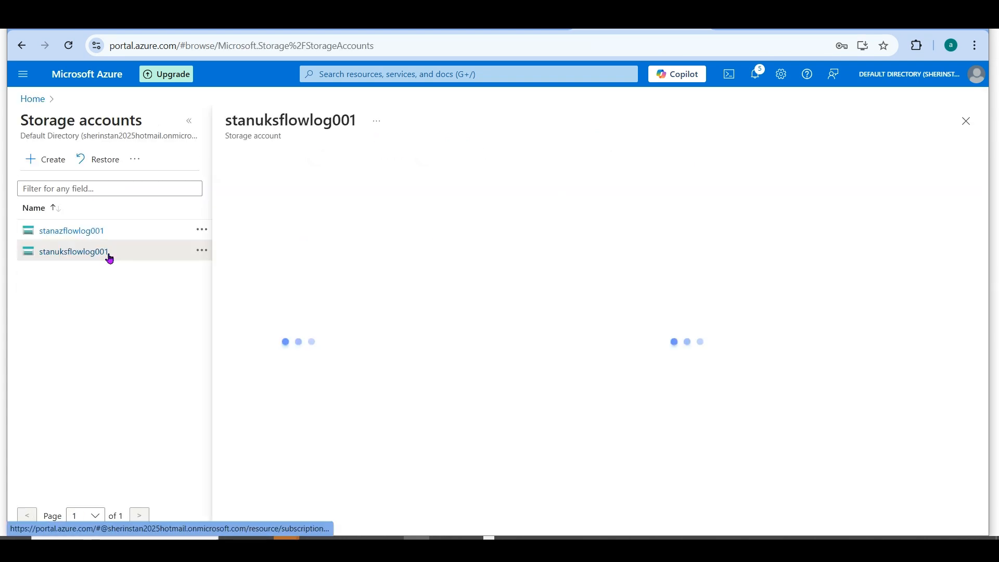
pyautogui.click(184, 120)
pyautogui.click(96, 411)
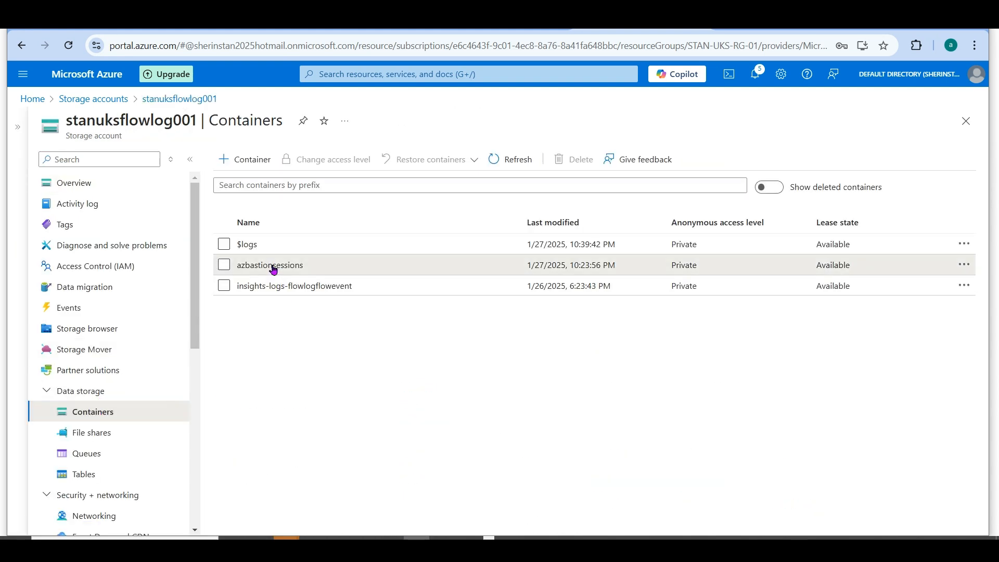
pyautogui.click(274, 264)
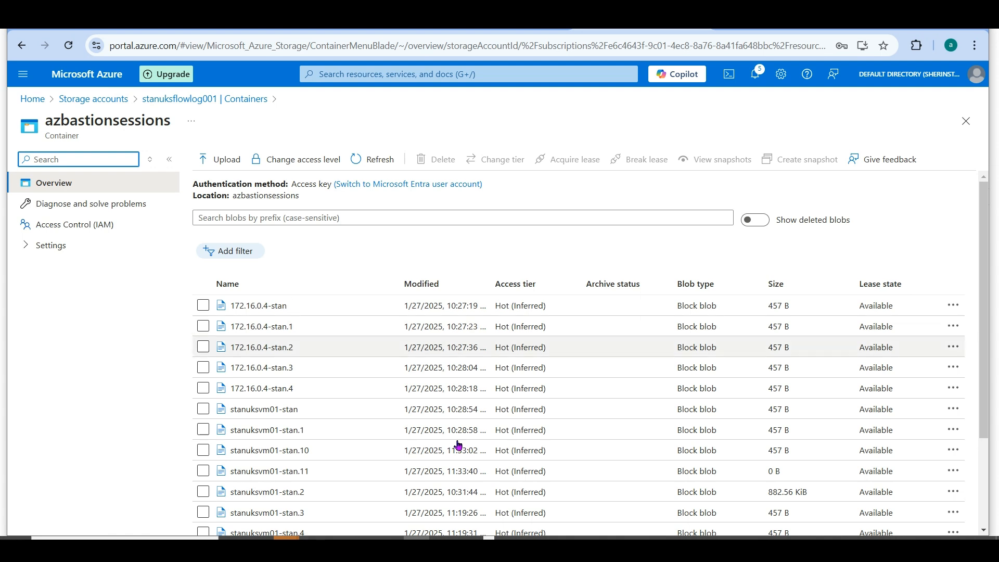
pyautogui.scroll(-3, 812, 458)
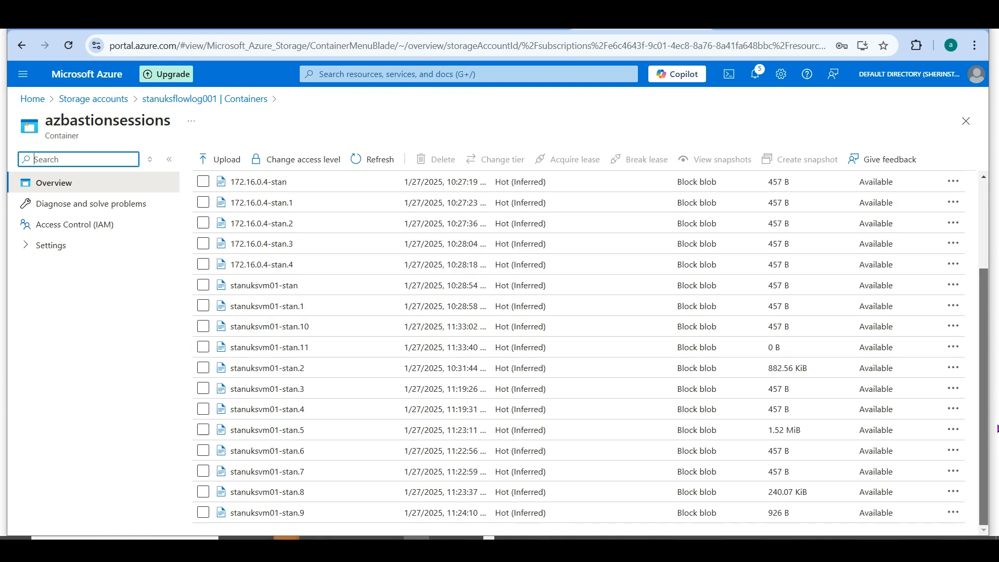
pyautogui.moveTo(794, 514); pyautogui.dragTo(758, 491)
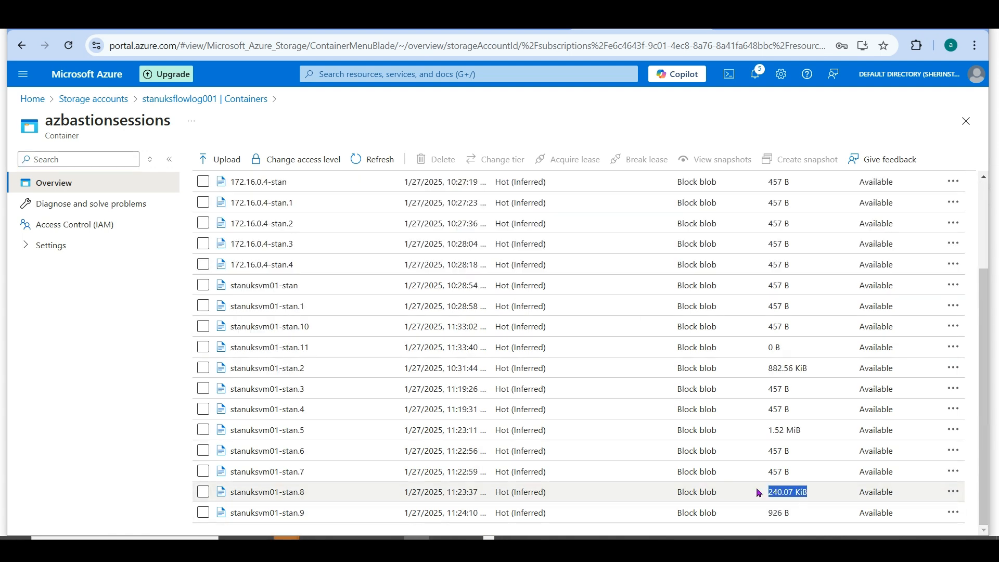
pyautogui.moveTo(802, 430); pyautogui.dragTo(759, 436)
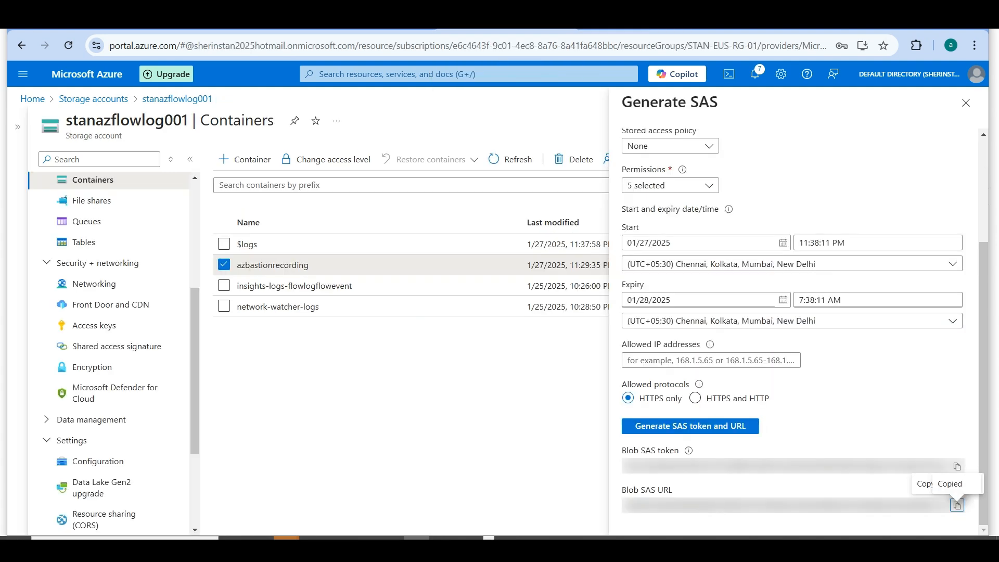
# - Switch to the stanazflowlog001 browser tab and open uksbastion01's Session recordings from the Bastions list, with the resource list collapsed
pyautogui.click(32, 98)
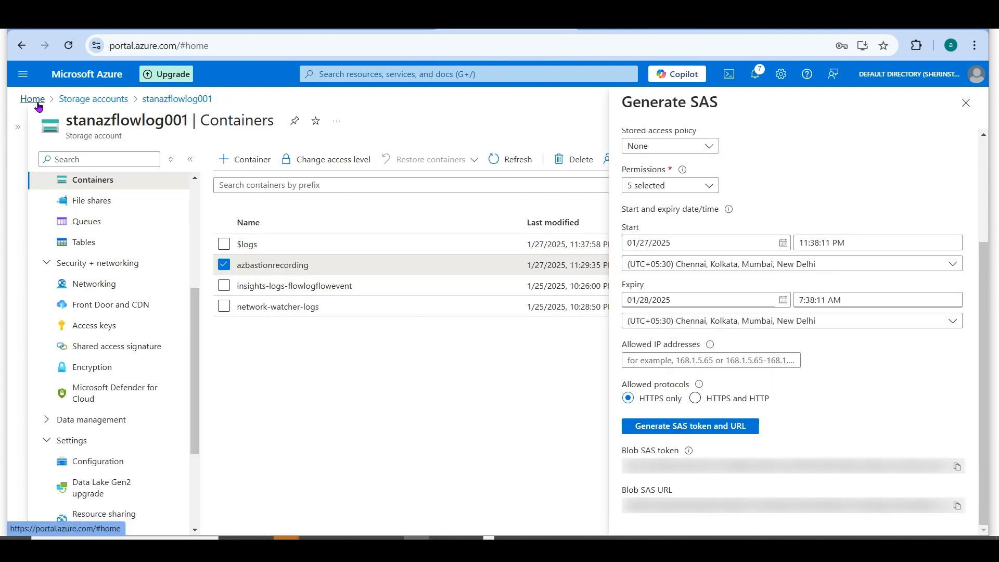
pyautogui.click(319, 163)
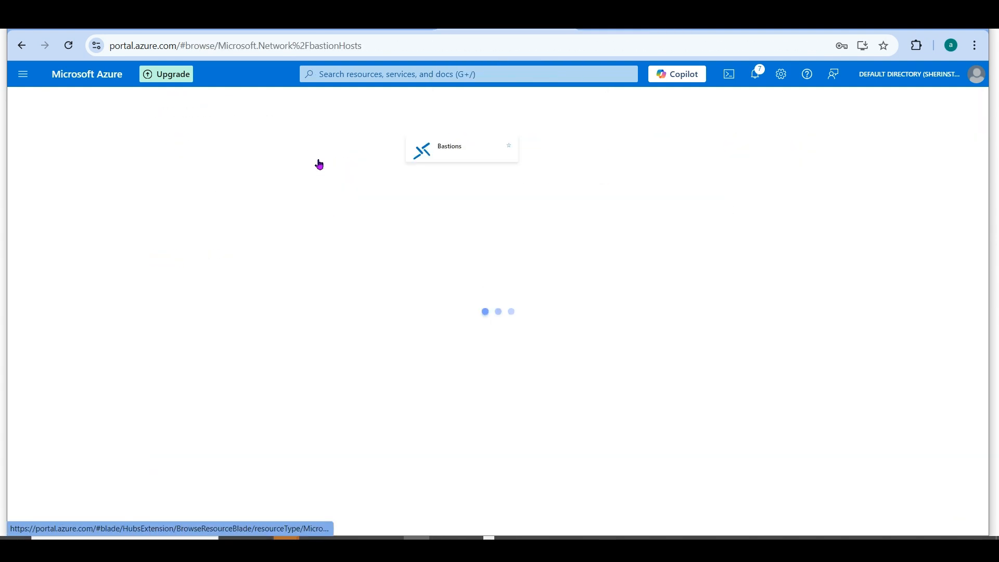
pyautogui.click(86, 284)
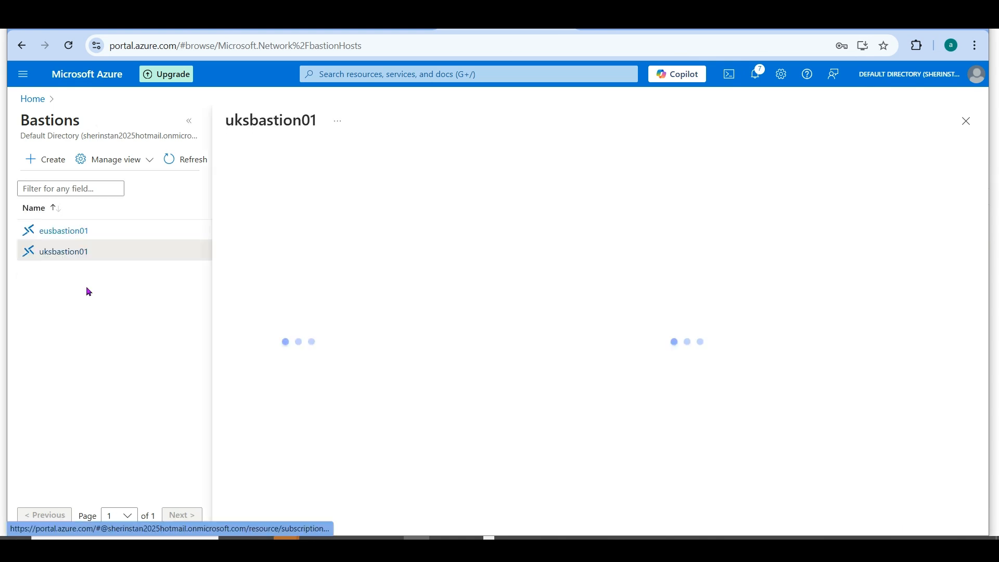
pyautogui.click(190, 122)
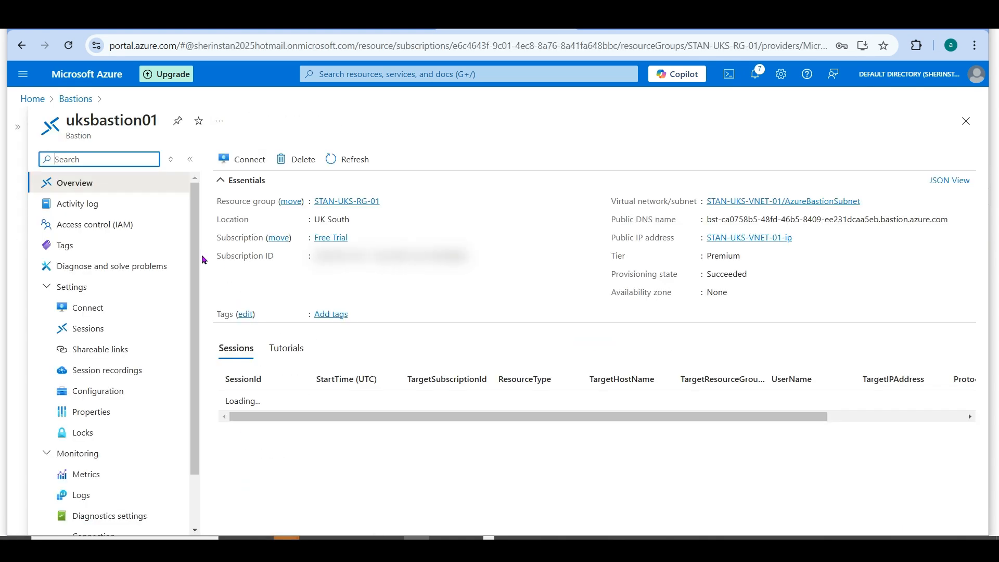
pyautogui.scroll(-2, 188, 370)
pyautogui.click(132, 309)
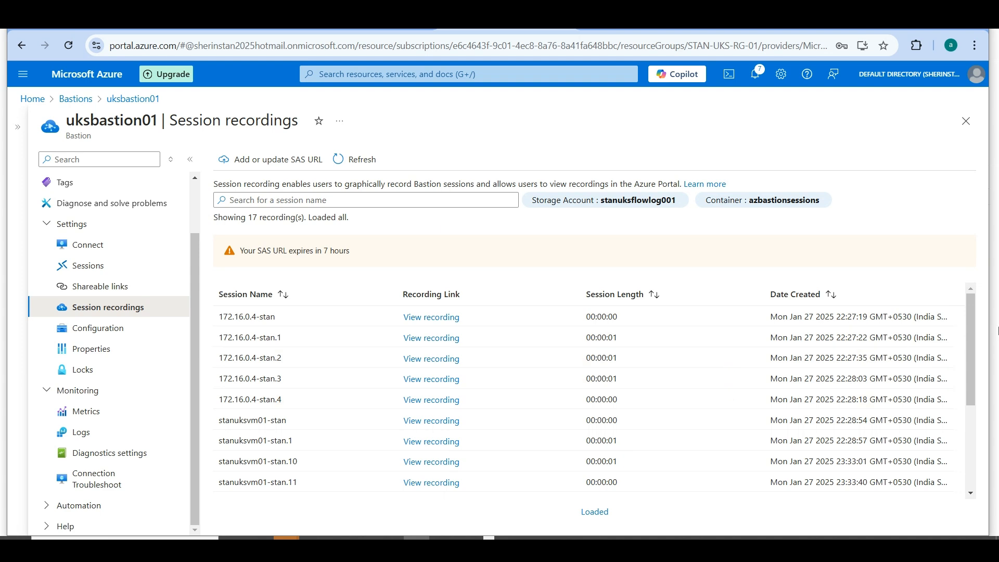
# - Play the stanuksvm01-stan.5 session recording and skip ahead in its timeline
pyautogui.moveTo(971, 347); pyautogui.dragTo(966, 438)
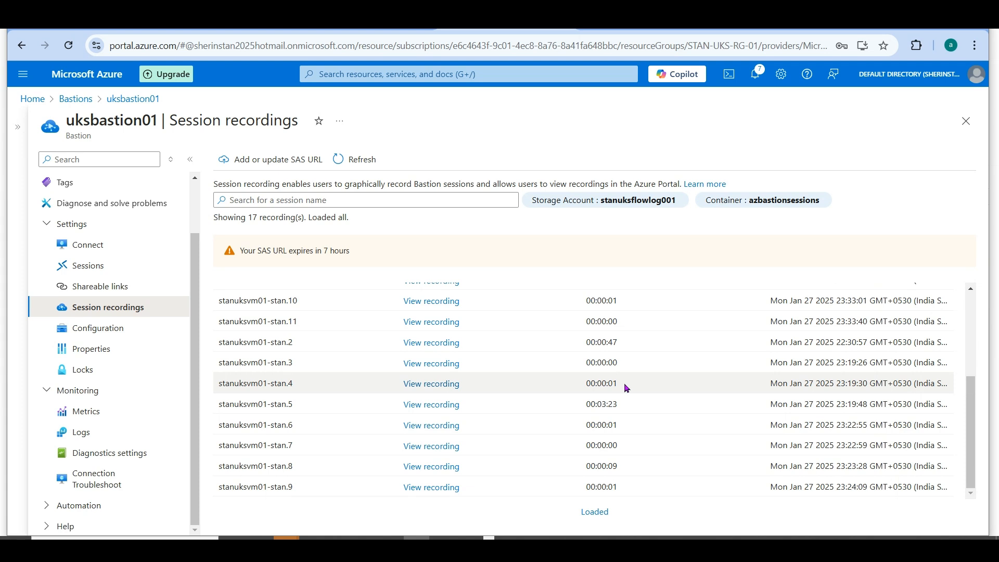
pyautogui.moveTo(622, 404); pyautogui.dragTo(576, 403)
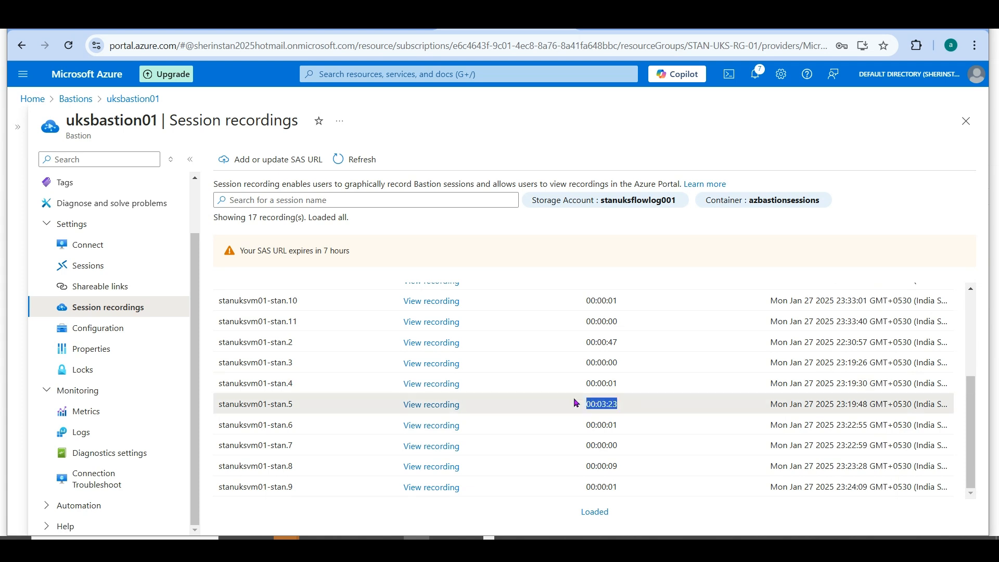
pyautogui.click(442, 410)
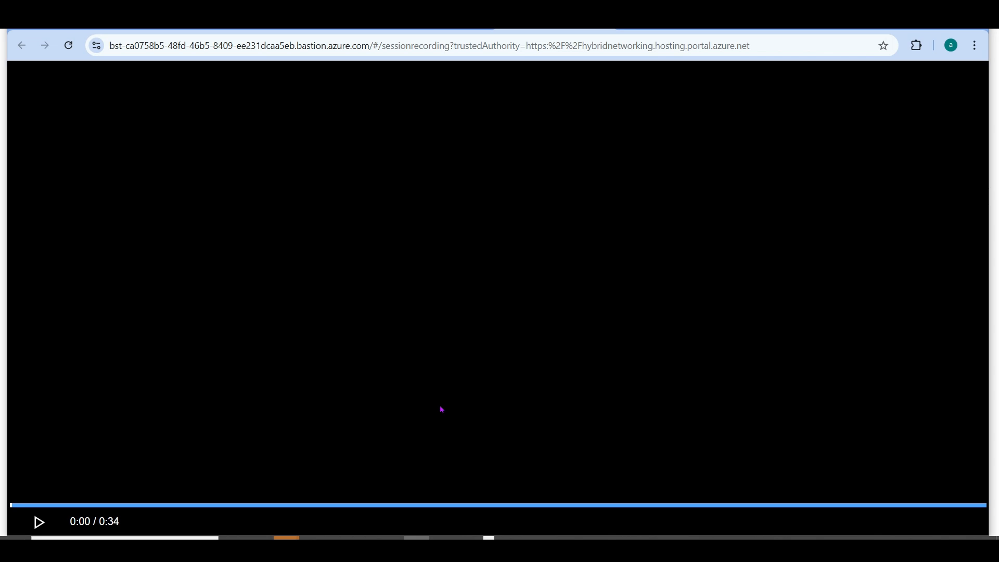
pyautogui.click(52, 521)
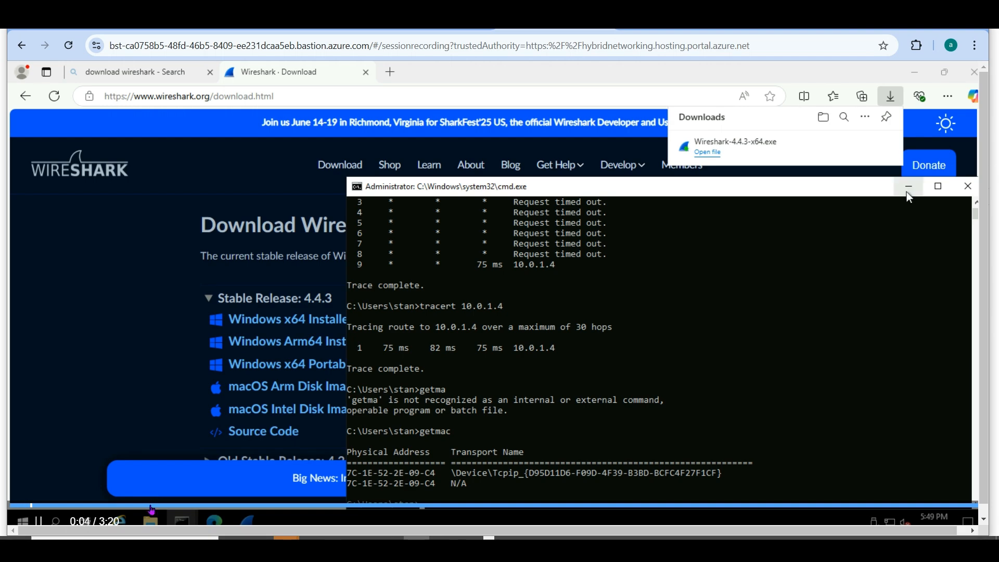
pyautogui.click(150, 505)
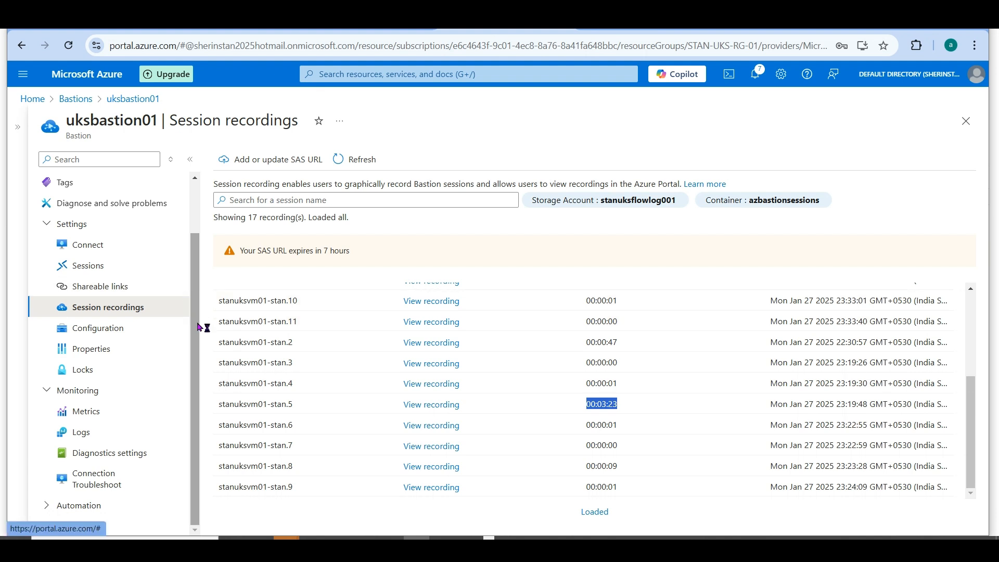
# - Return from uksbastion01's Session recordings to the Azure portal home page
pyautogui.scroll(2, 196, 204)
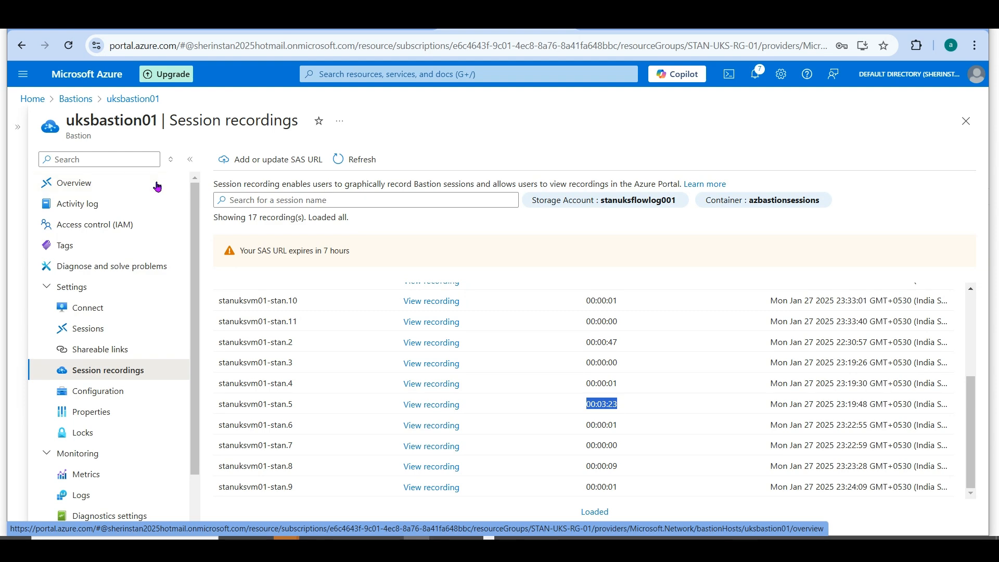
pyautogui.click(65, 100)
pyautogui.click(32, 100)
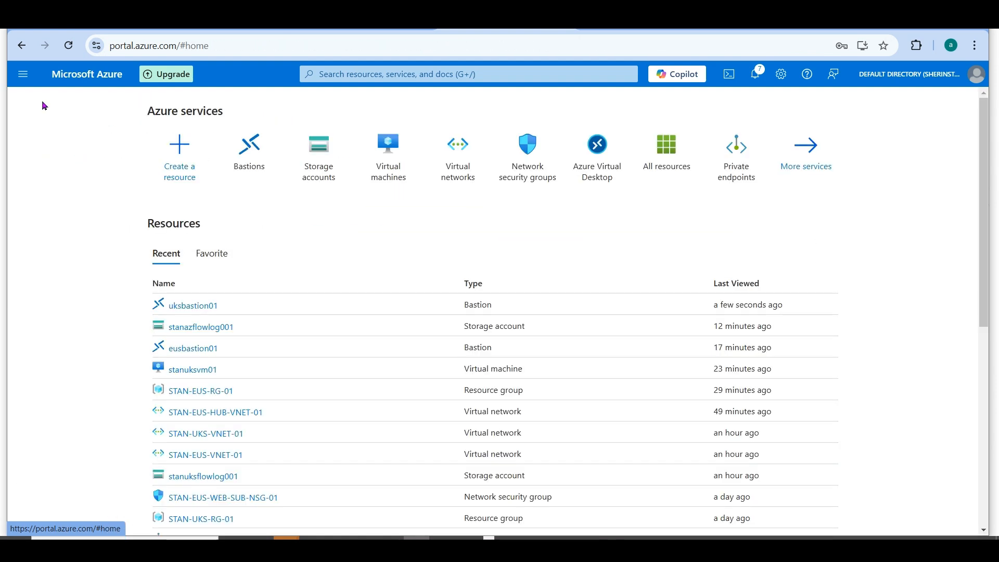
# - Switch from the Azure portal to another open application window
pyautogui.moveTo(666, 172)
pyautogui.hotkey('alt', 'Tab')
pyautogui.hotkey('alt', 'Tab')
pyautogui.hotkey('alt', 'Tab')
pyautogui.hotkey('alt', 'Tab')
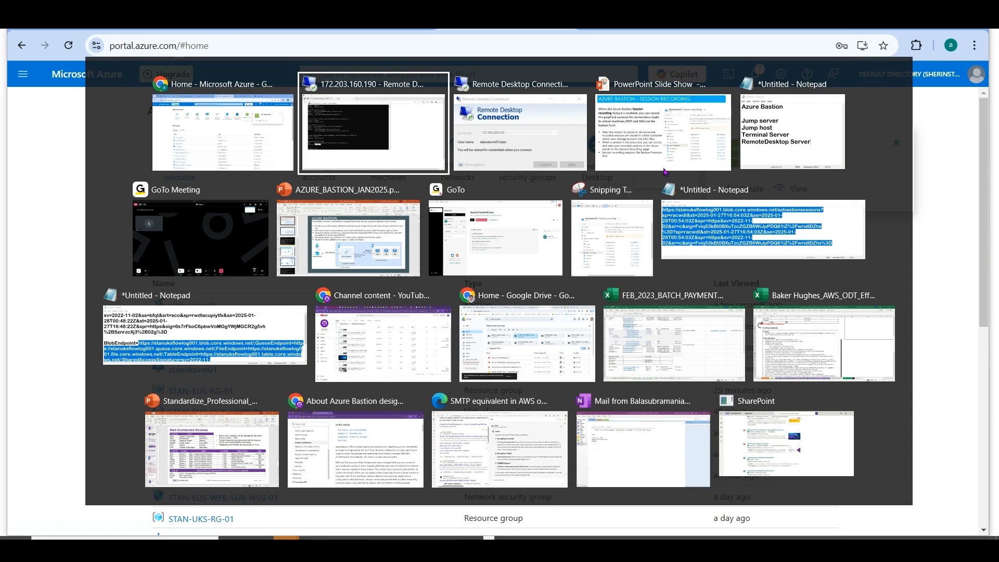